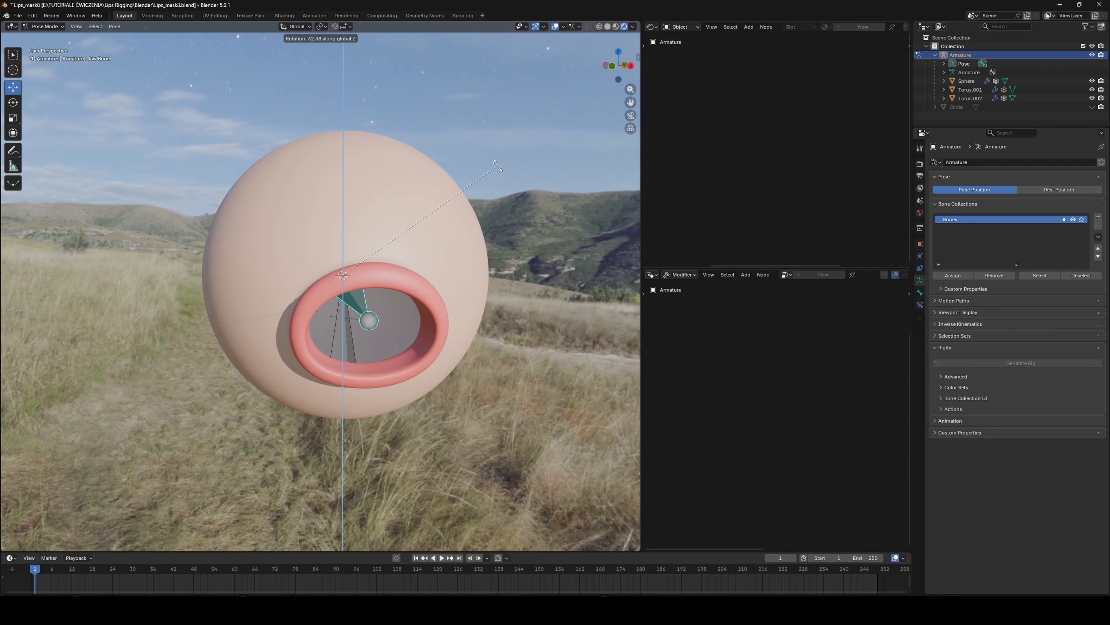
# - Rotate the lip bone around the global Z axis
pyautogui.click(373, 306)
pyautogui.moveTo(373, 306); pyautogui.dragTo(340, 306, button='middle')
# - Reset the bone's location and raise it about 1.14 m along the global Z axis
pyautogui.click(427, 311)
pyautogui.hotkey('alt', 'g')
pyautogui.press('g')
pyautogui.press('z')
pyautogui.click(287, 27)
pyautogui.keyDown('shift'); pyautogui.moveTo(375, 163); pyautogui.dragTo(382, 185, button='middle'); pyautogui.keyUp('shift')
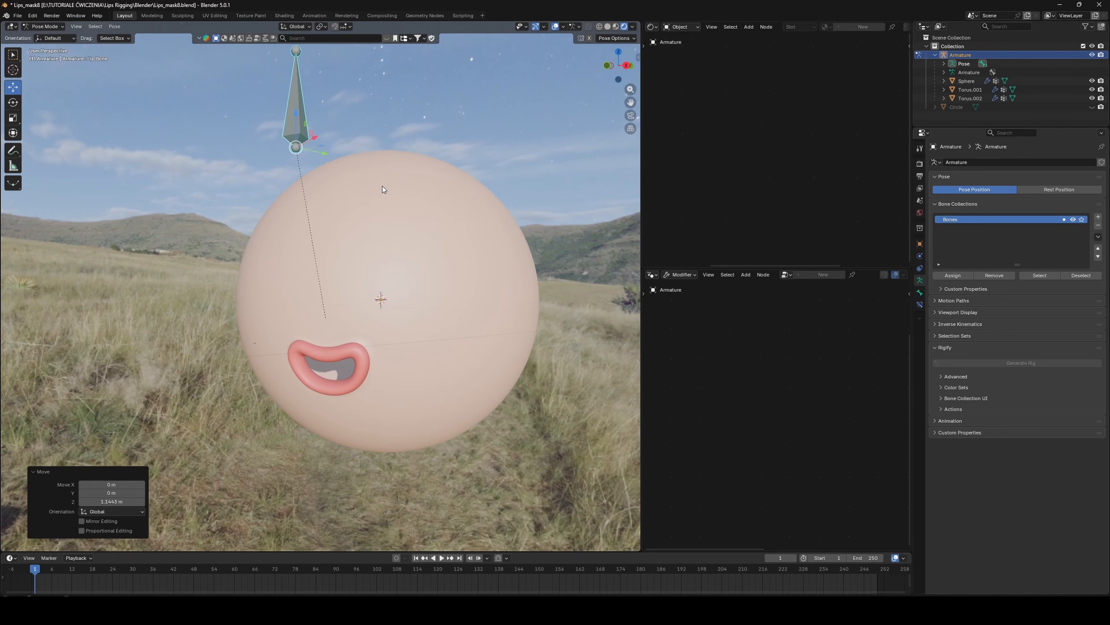
# - Rotate the bone inside the lips around the X axis to swing the mouth higher on the sphere
pyautogui.click(328, 365)
pyautogui.press('r')
pyautogui.press('x')
pyautogui.click(349, 268)
pyautogui.click(407, 59)
pyautogui.press('q')
pyautogui.click(456, 121)
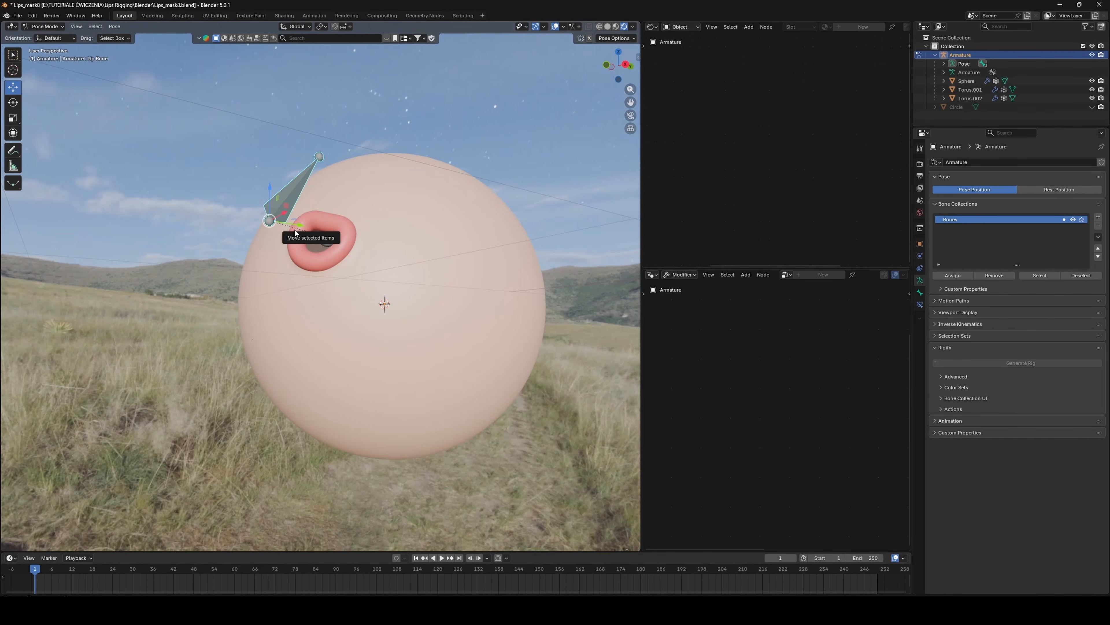
# - Move the lip bone along the global Y axis
pyautogui.press('g')
pyautogui.press('y')
pyautogui.click(469, 198)
pyautogui.moveTo(469, 197); pyautogui.dragTo(490, 223, button='middle')
# - Freely rotate the bone inside the lips and reset the pose of all bones
pyautogui.click(365, 308)
pyautogui.moveTo(365, 308); pyautogui.dragTo(359, 293, button='middle')
pyautogui.press('r')
pyautogui.click(454, 245)
pyautogui.moveTo(455, 244); pyautogui.dragTo(446, 286, button='middle')
pyautogui.press('a')
pyautogui.press('q')
pyautogui.click(446, 287)
# - Raise the lip bone about 1.17 m along the global Z axis and undo the move
pyautogui.click(298, 349)
pyautogui.moveTo(297, 350); pyautogui.dragTo(325, 347, button='middle')
pyautogui.press('g')
pyautogui.press('z')
pyautogui.click(410, 96)
pyautogui.moveTo(411, 97); pyautogui.dragTo(394, 107, button='middle')
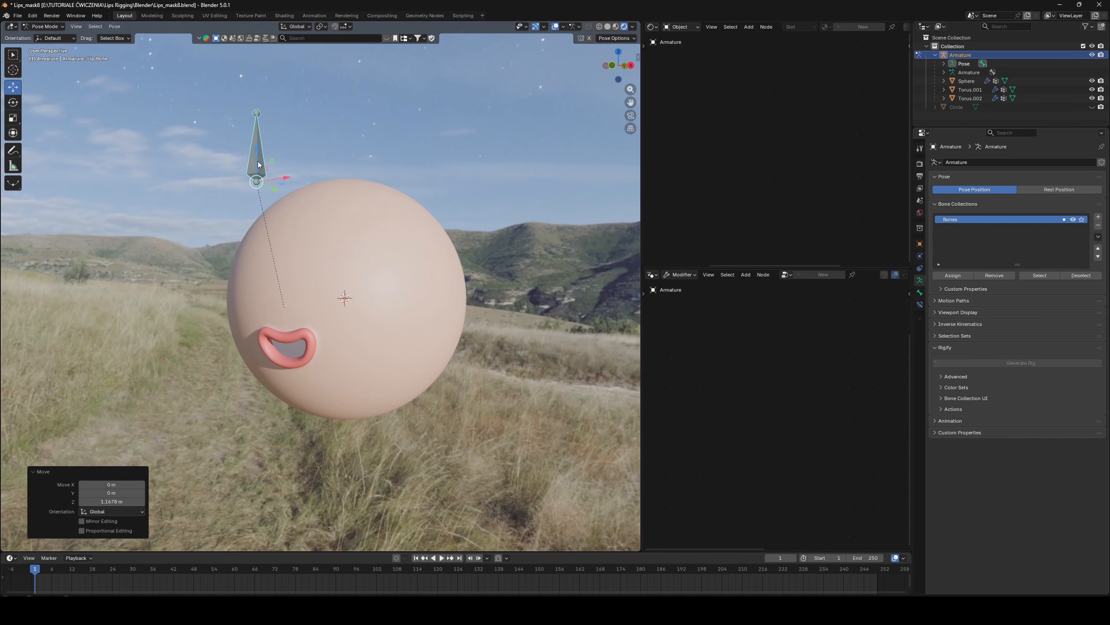
pyautogui.hotkey('ctrl', 'z')
# - Reposition the lip bone sideways across the sphere's front and rotate it freely
pyautogui.moveTo(286, 367); pyautogui.dragTo(395, 319)
pyautogui.moveTo(396, 319)
pyautogui.mouseDown(button='middle')
pyautogui.moveTo(458, 305)
pyautogui.moveTo(411, 322)
pyautogui.mouseUp(button='middle')
pyautogui.moveTo(411, 312); pyautogui.dragTo(305, 357)
pyautogui.click(322, 309)
pyautogui.moveTo(306, 358); pyautogui.dragTo(332, 345, button='middle')
pyautogui.press('r')
pyautogui.click(372, 284)
pyautogui.press('r')
pyautogui.click(384, 345)
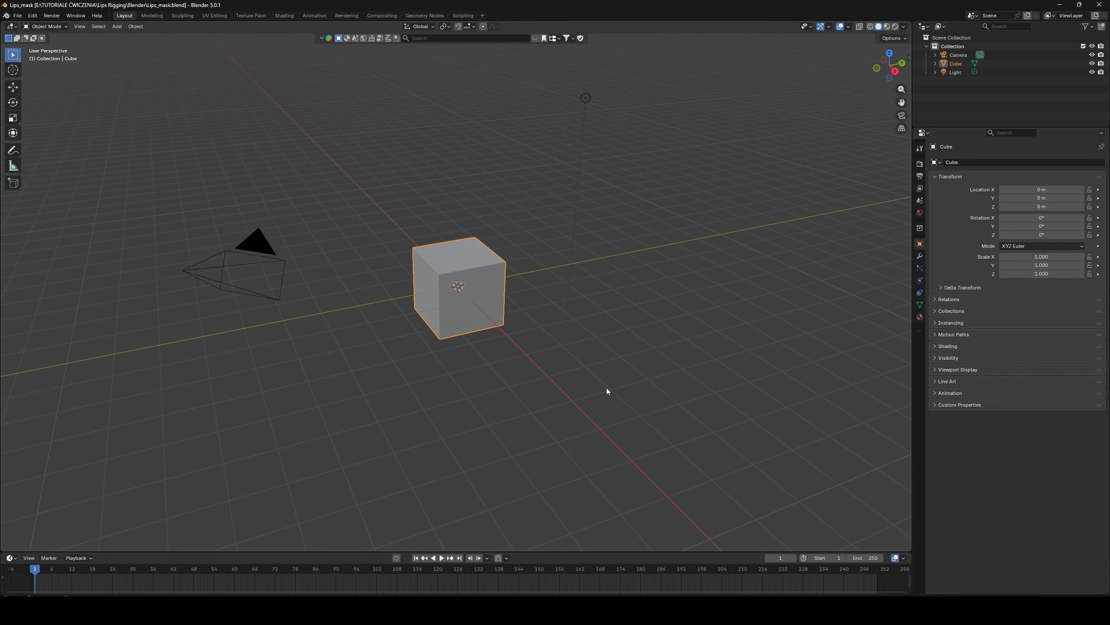
# - Activate the Move tool and delete the default camera, cube and light
pyautogui.click(13, 88)
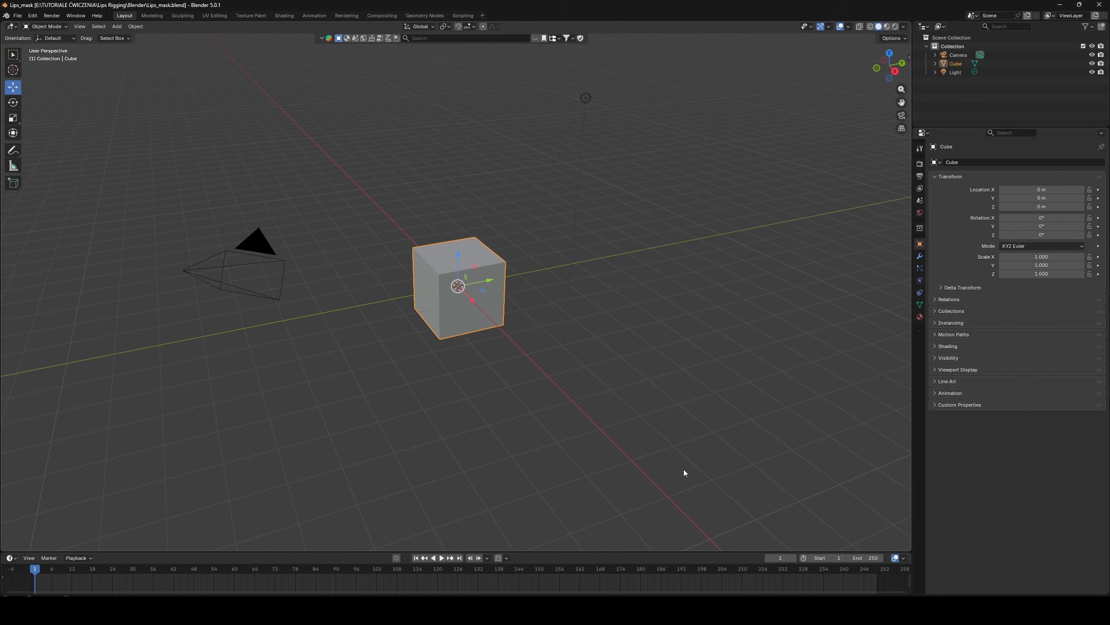
pyautogui.press('a')
pyautogui.press('x')
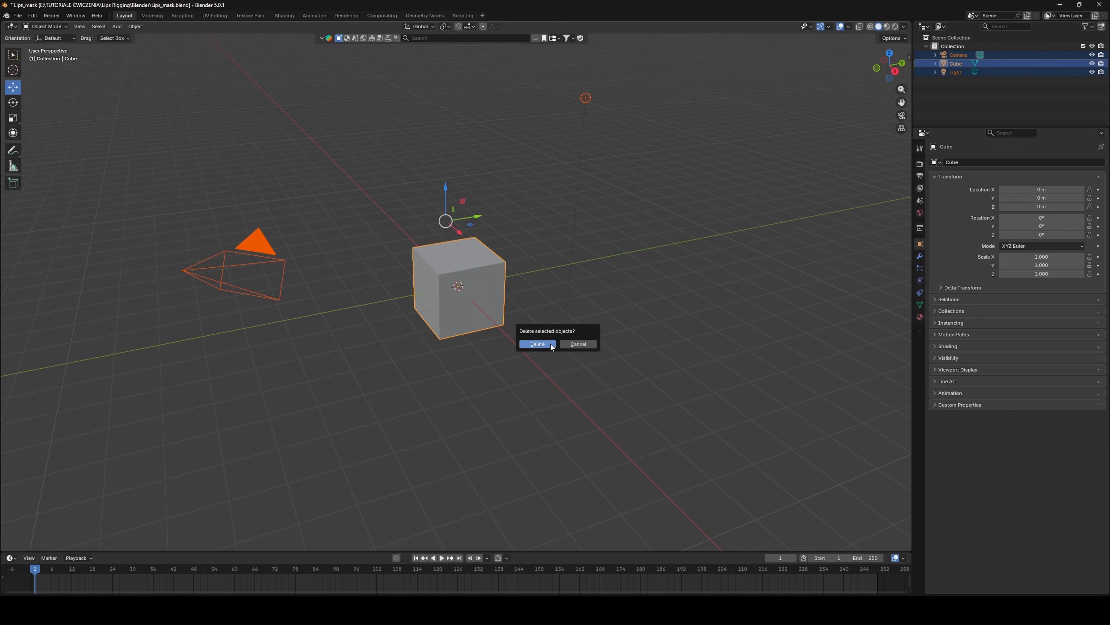
pyautogui.click(551, 347)
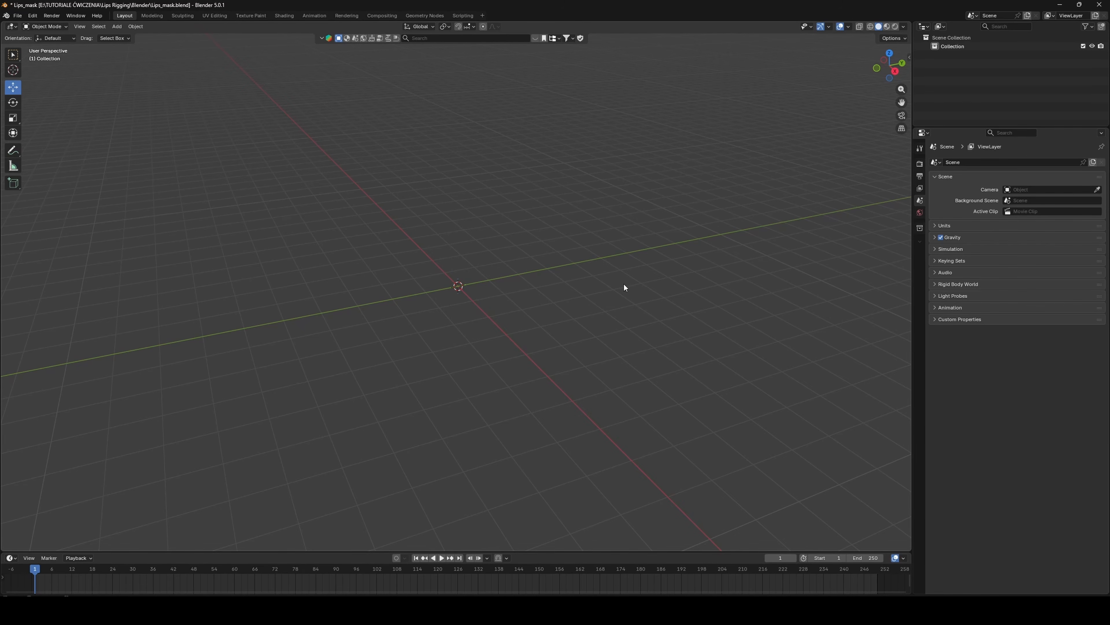
# - Add a UV sphere at the scene origin
pyautogui.hotkey('shift', 'a')
pyautogui.click(643, 327)
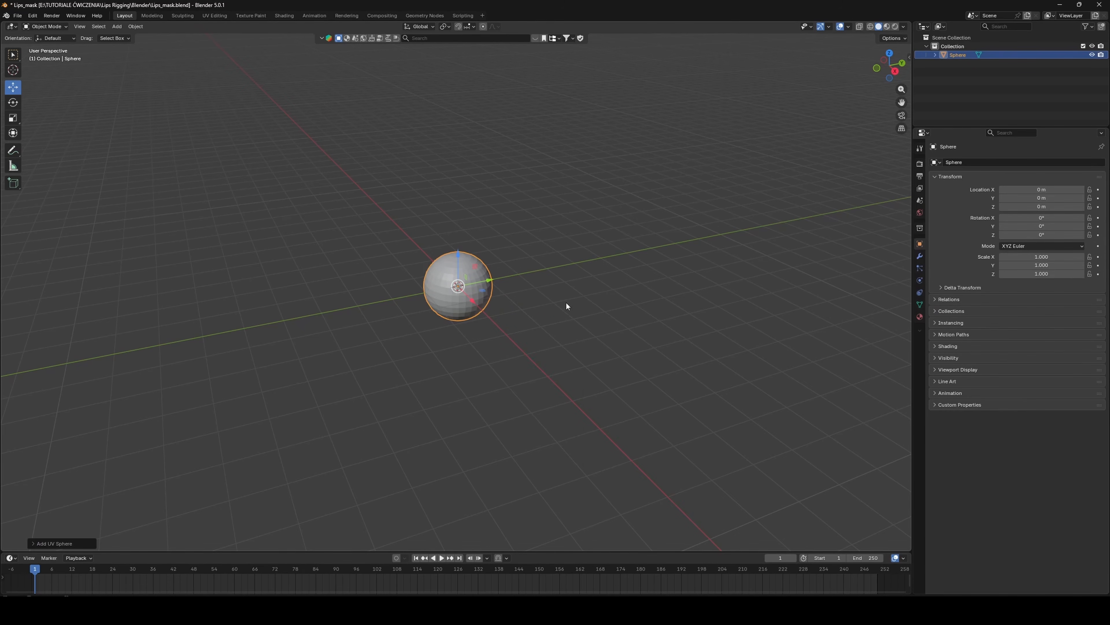
pyautogui.scroll(4, 486, 274)
# - Add a mesh circle at the origin and rotate it 90° around the X axis
pyautogui.hotkey('shift', 'a')
pyautogui.moveTo(550, 289)
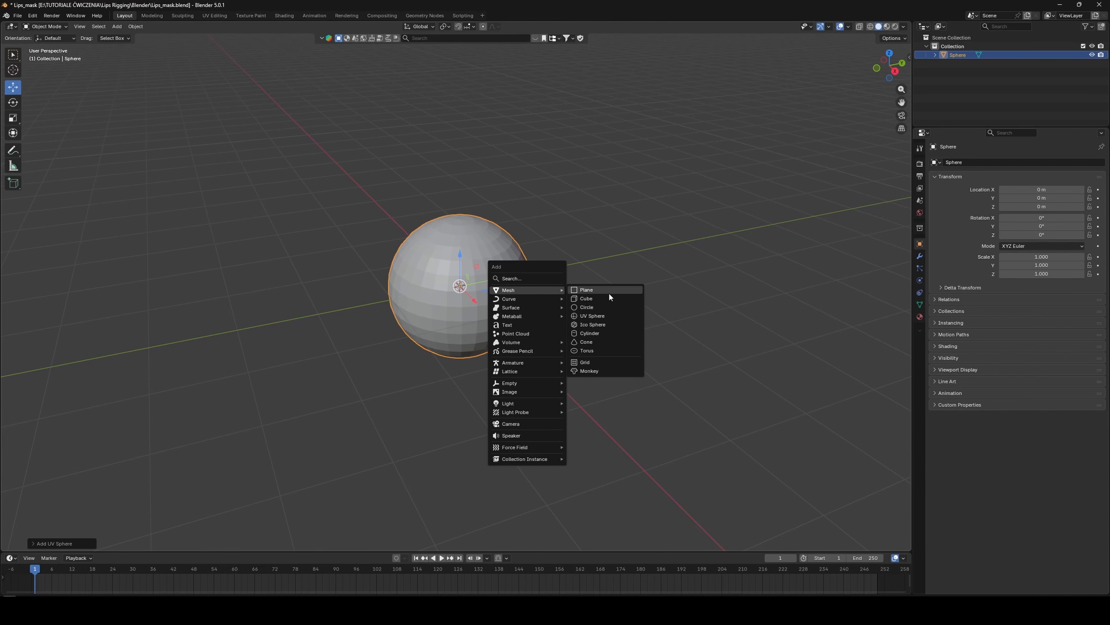
pyautogui.click(602, 307)
pyautogui.write('r')
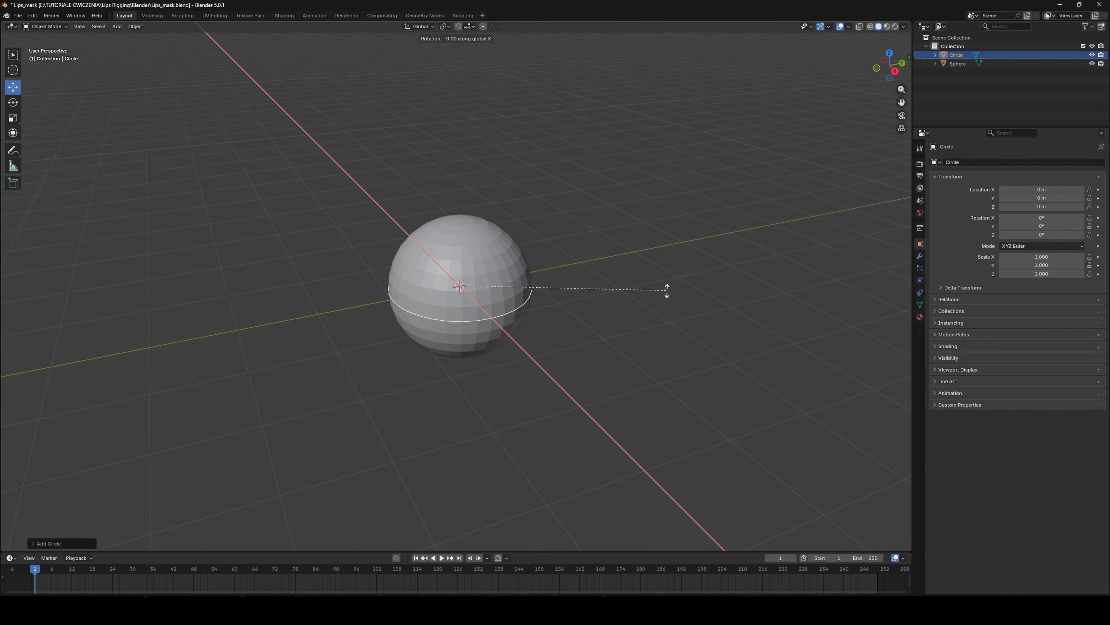
pyautogui.write('x90')
pyautogui.press('Return')
# - Move the circle along the Y axis to about -1.46 m, in front of the sphere
pyautogui.press('g')
pyautogui.press('y')
pyautogui.click(565, 306)
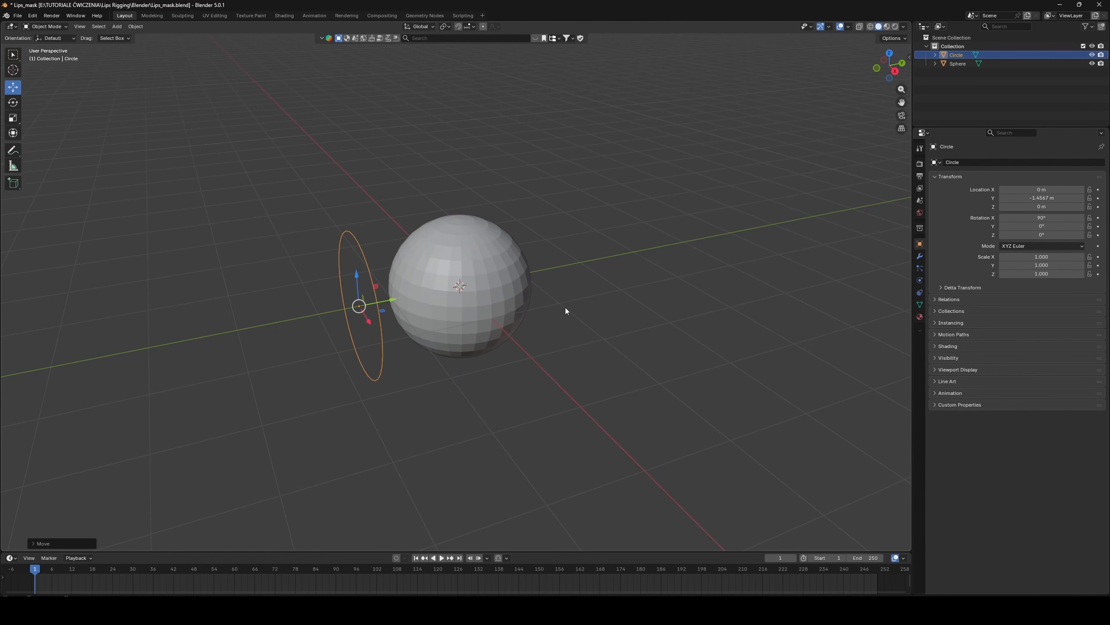
# - Fill the circle with a face in Edit Mode and return to Object Mode
pyautogui.moveTo(407, 301)
pyautogui.mouseDown(button='middle')
pyautogui.moveTo(441, 291)
pyautogui.moveTo(423, 292)
pyautogui.mouseUp(button='middle')
pyautogui.press('Tab')
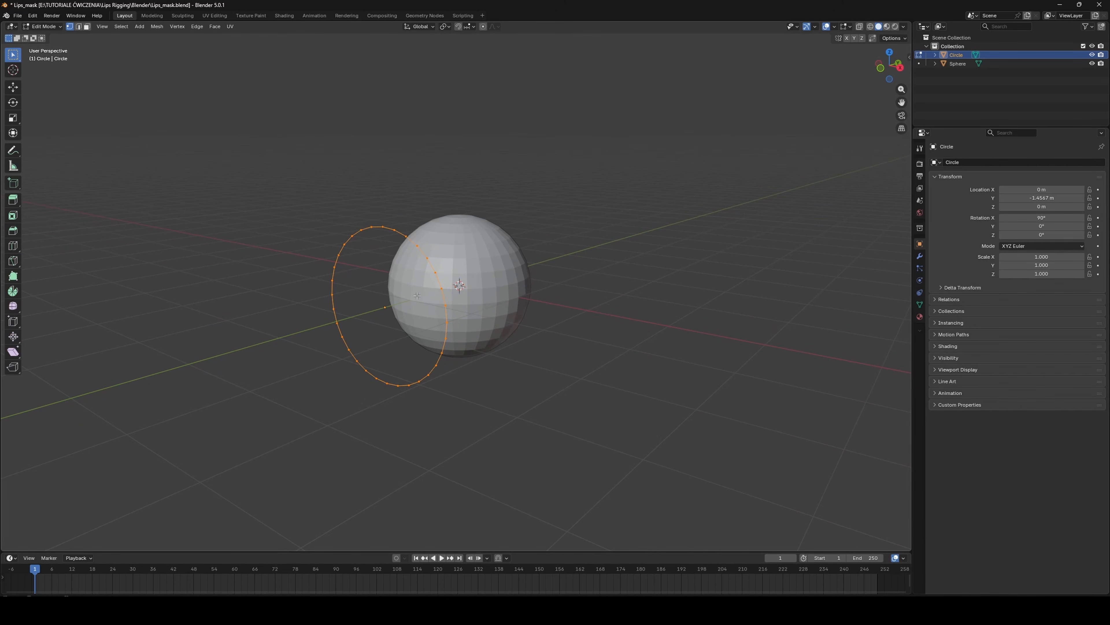
pyautogui.press('f')
pyautogui.press('Tab')
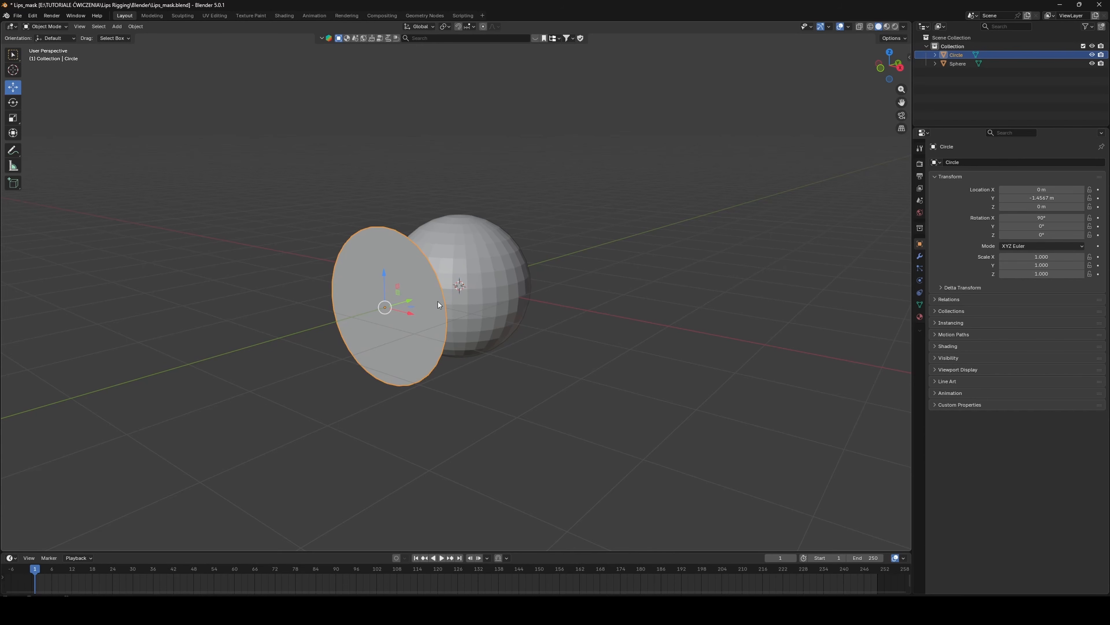
# - Apply Shade Smooth to the circle and the sphere and deselect both
pyautogui.keyDown('shift'); pyautogui.click(485, 288); pyautogui.keyUp('shift')
pyautogui.rightClick(484, 288)
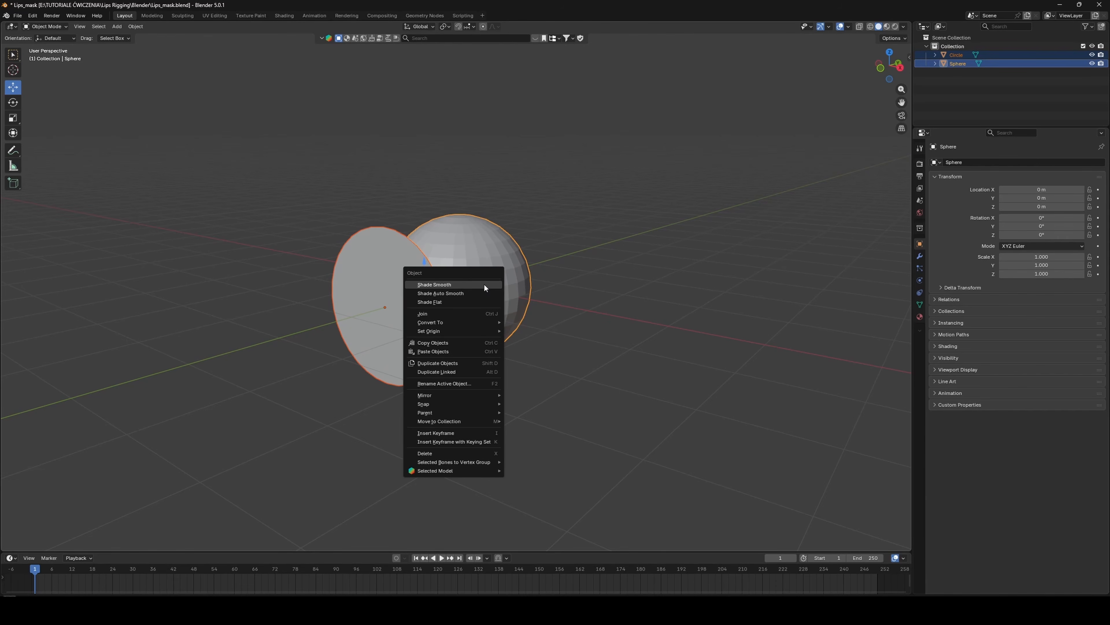
pyautogui.click(456, 285)
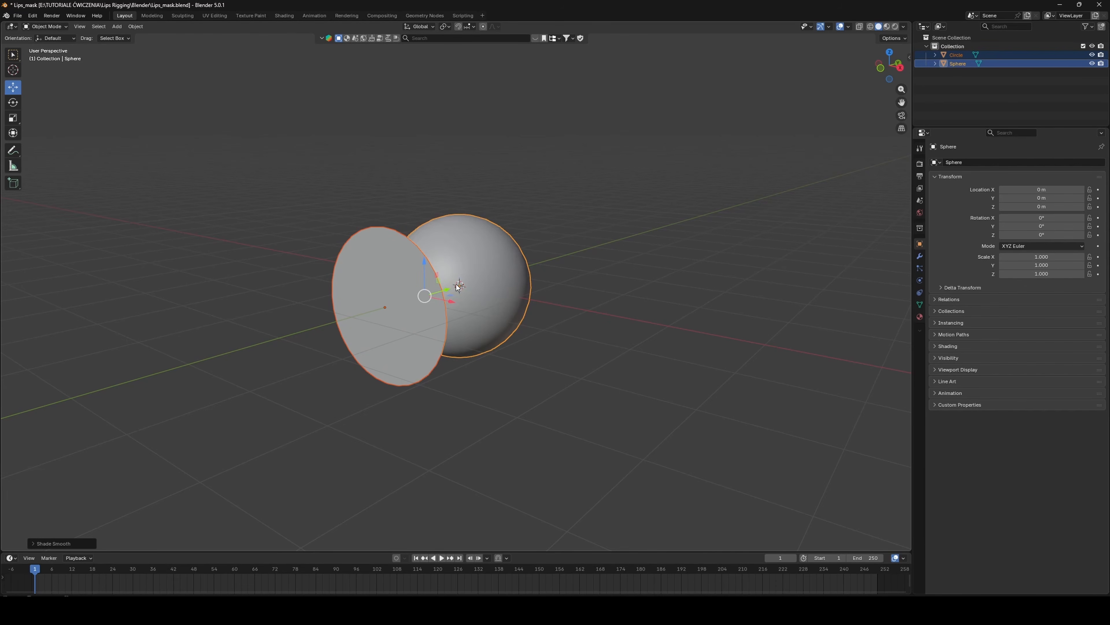
pyautogui.click(542, 336)
pyautogui.moveTo(549, 323); pyautogui.dragTo(513, 304, button='middle')
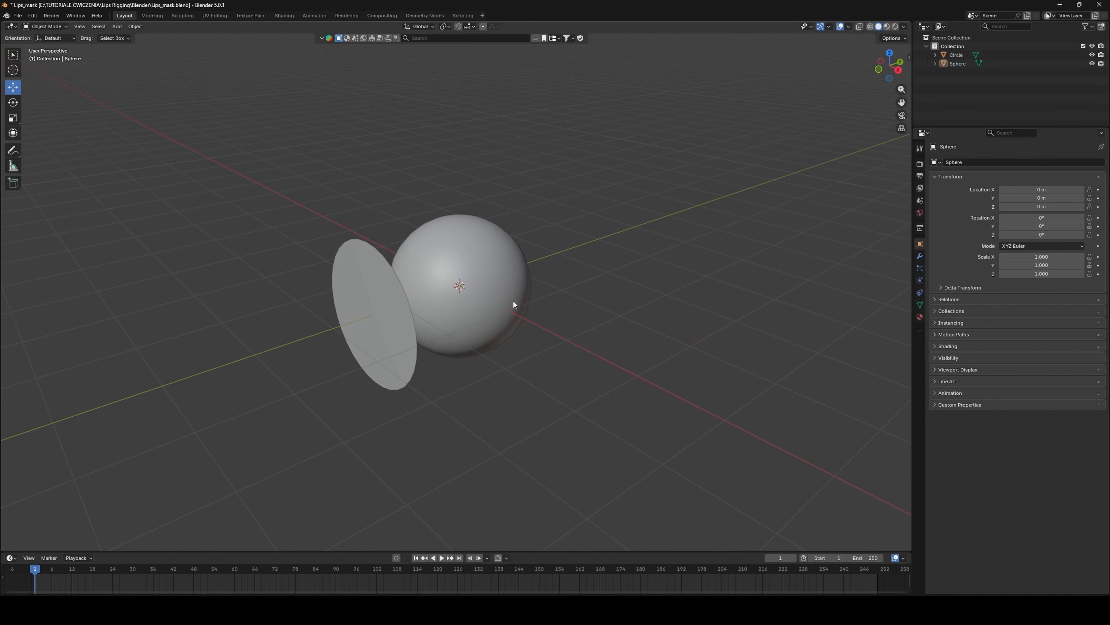
# - Add a Subdivision Surface modifier to the sphere with 2 viewport levels
pyautogui.click(482, 273)
pyautogui.click(919, 256)
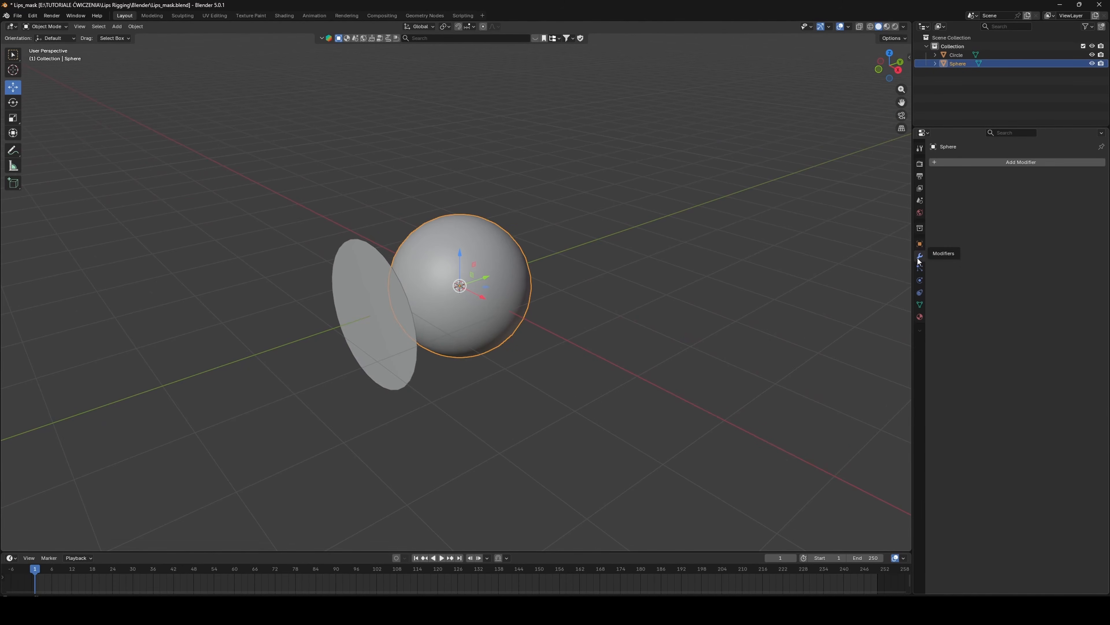
pyautogui.click(1005, 163)
pyautogui.click(1004, 165)
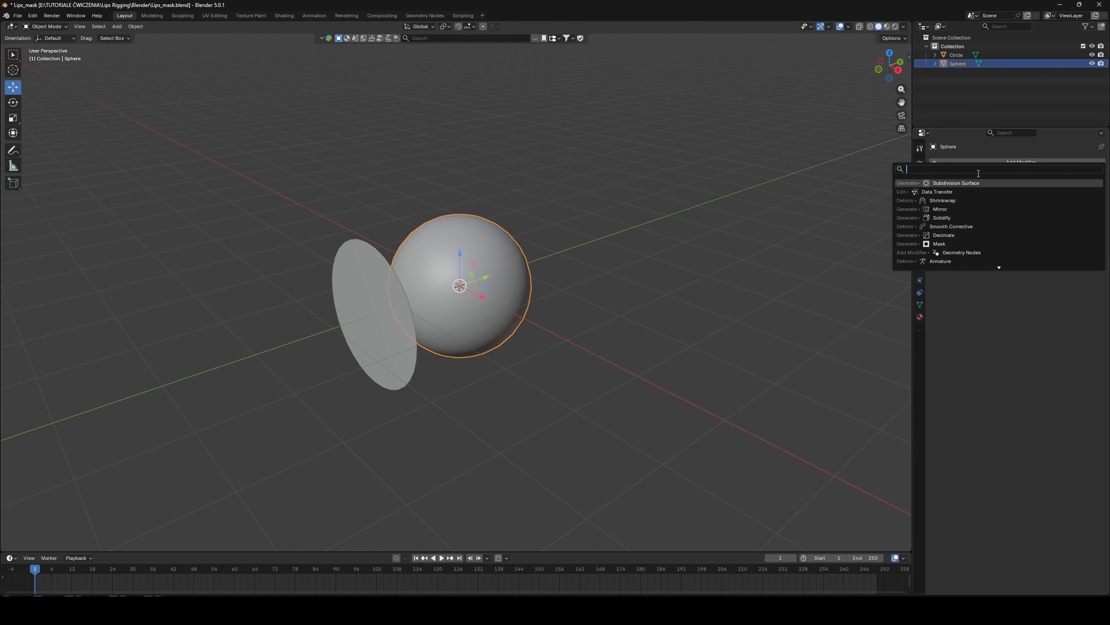
pyautogui.click(972, 181)
pyautogui.click(1090, 200)
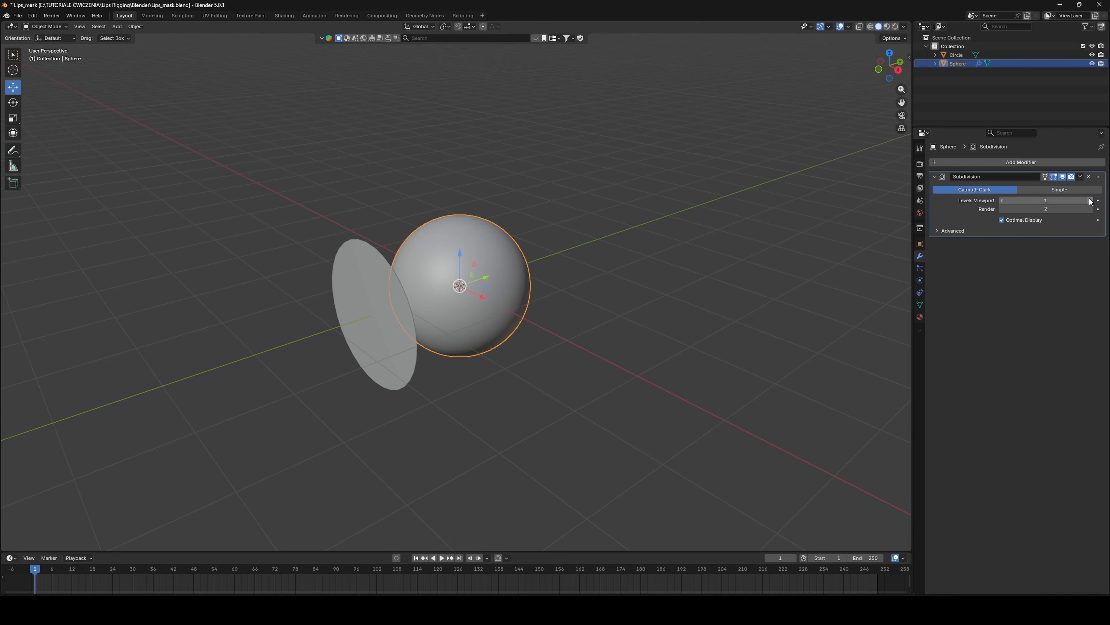
pyautogui.moveTo(570, 297); pyautogui.dragTo(684, 302, button='middle')
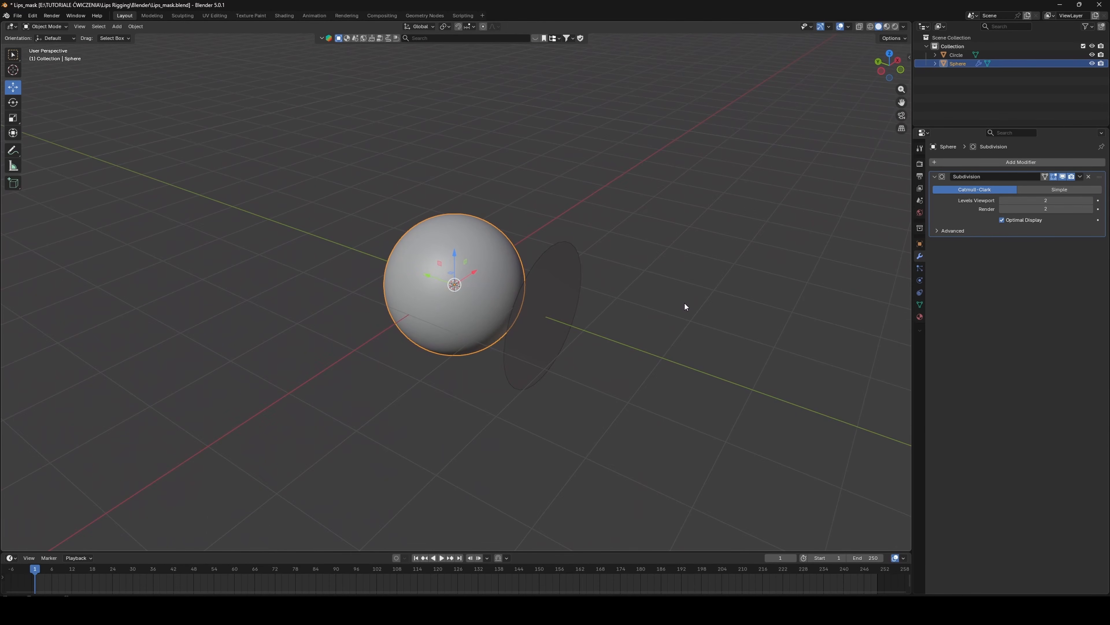
# - Scale the circle's geometry down to less than half its size in Edit Mode and save the file
pyautogui.click(685, 302)
pyautogui.click(578, 298)
pyautogui.press('Tab')
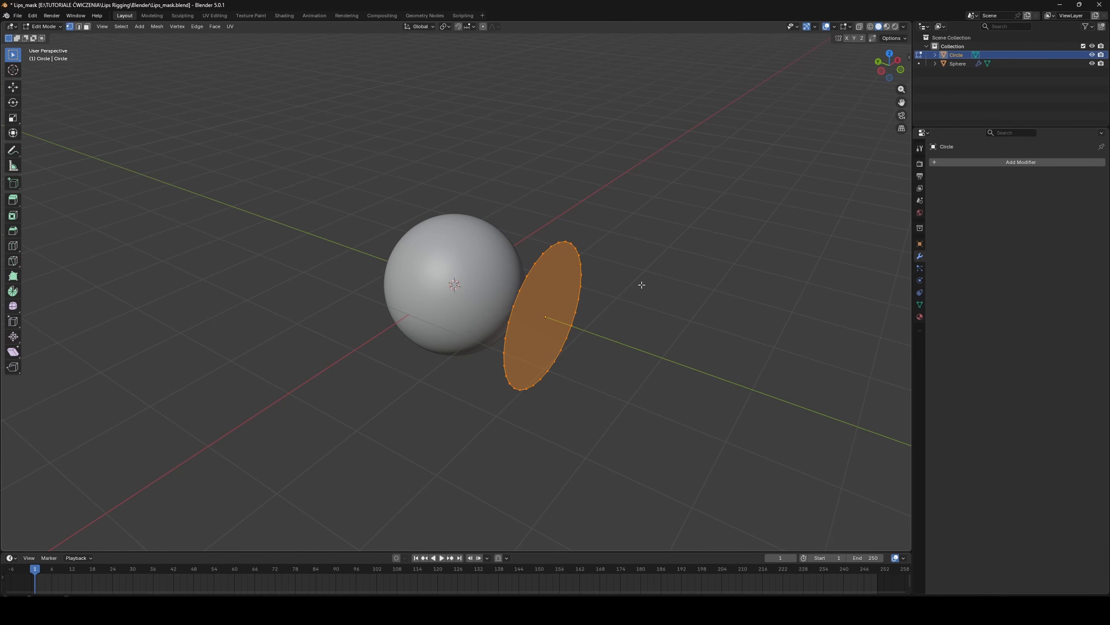
pyautogui.press('s')
pyautogui.click(582, 301)
pyautogui.press('Tab')
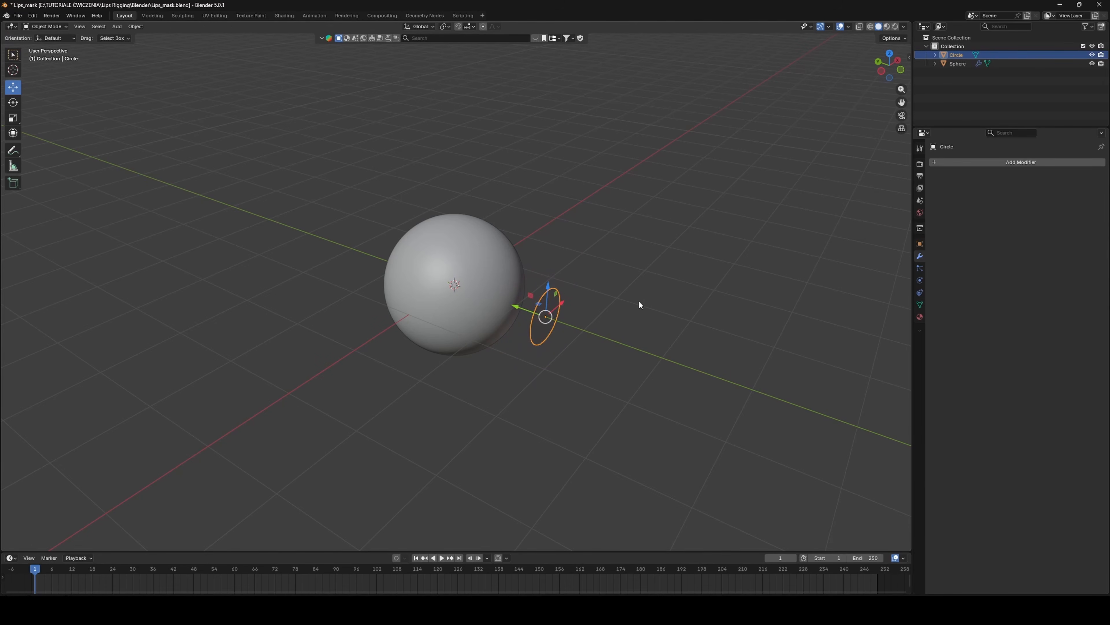
pyautogui.moveTo(638, 300); pyautogui.dragTo(567, 311, button='middle')
pyautogui.scroll(3, 426, 306)
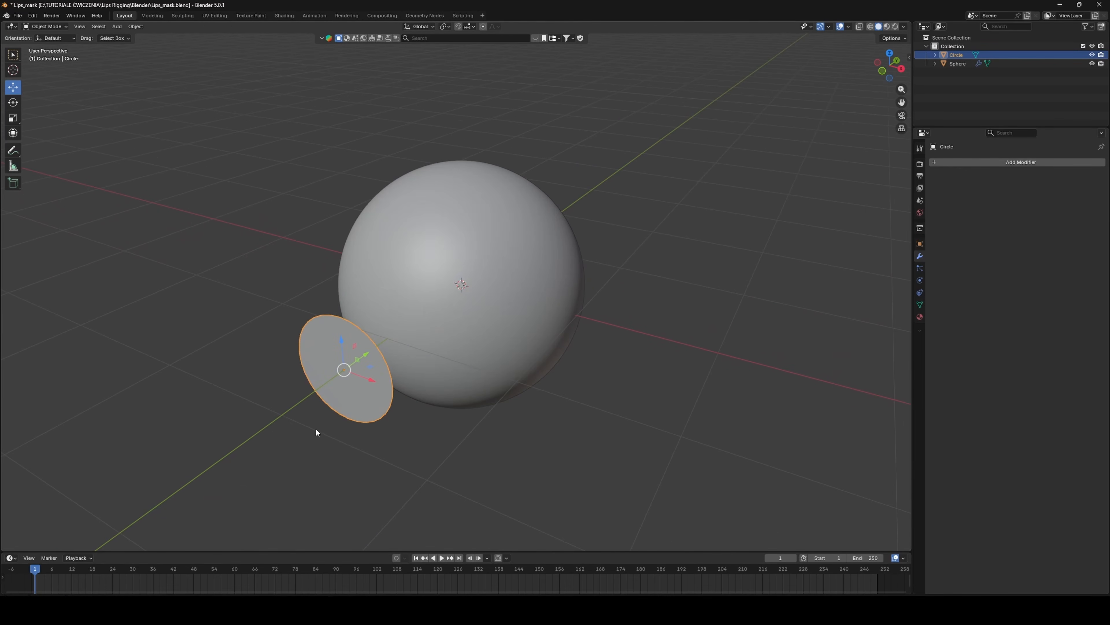
pyautogui.moveTo(315, 428); pyautogui.dragTo(346, 420, button='middle')
pyautogui.hotkey('ctrl', 's')
# - Split the 3D viewport vertically and change the new area to the Geometry Node Editor
pyautogui.moveTo(911, 25); pyautogui.dragTo(607, 38)
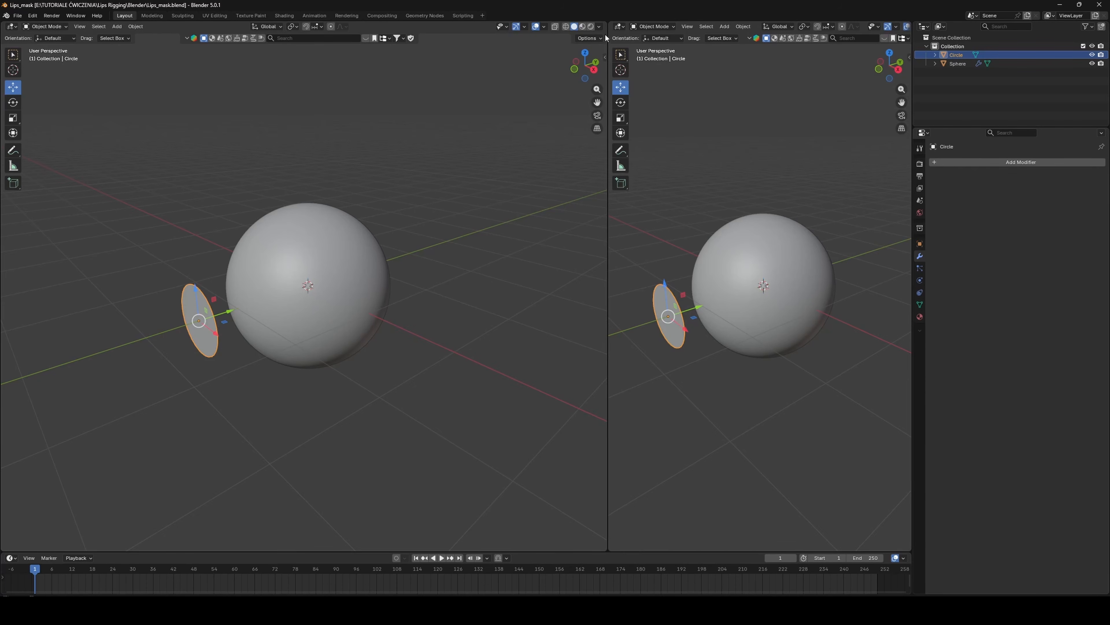
pyautogui.click(620, 26)
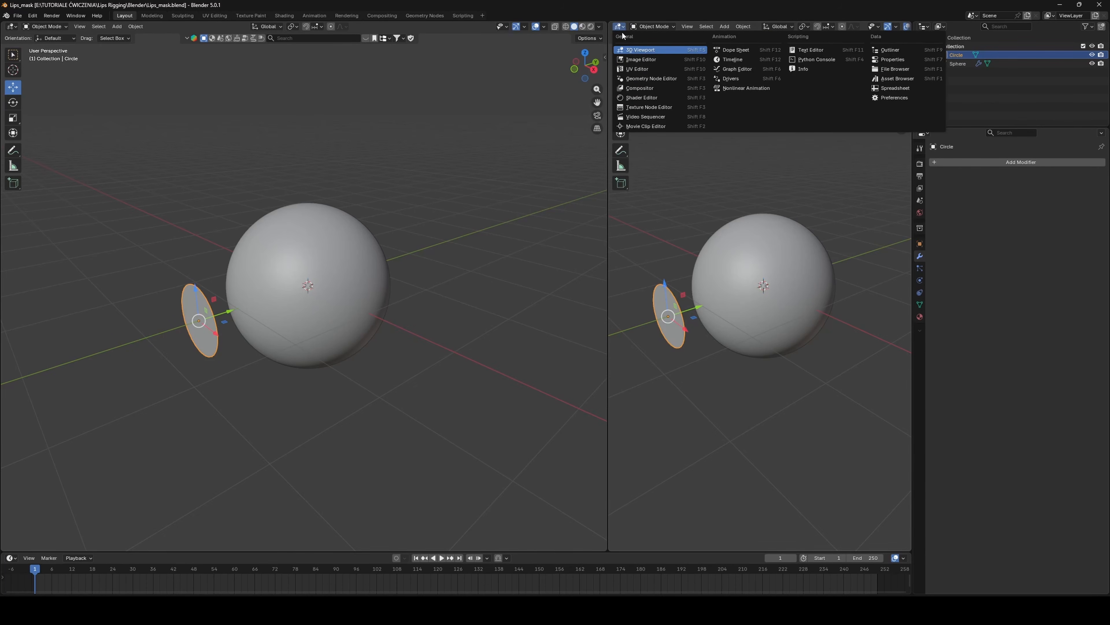
pyautogui.click(631, 79)
# - Create a new Geometry Nodes tree on the sphere and widen the node editor area
pyautogui.click(356, 250)
pyautogui.press('n')
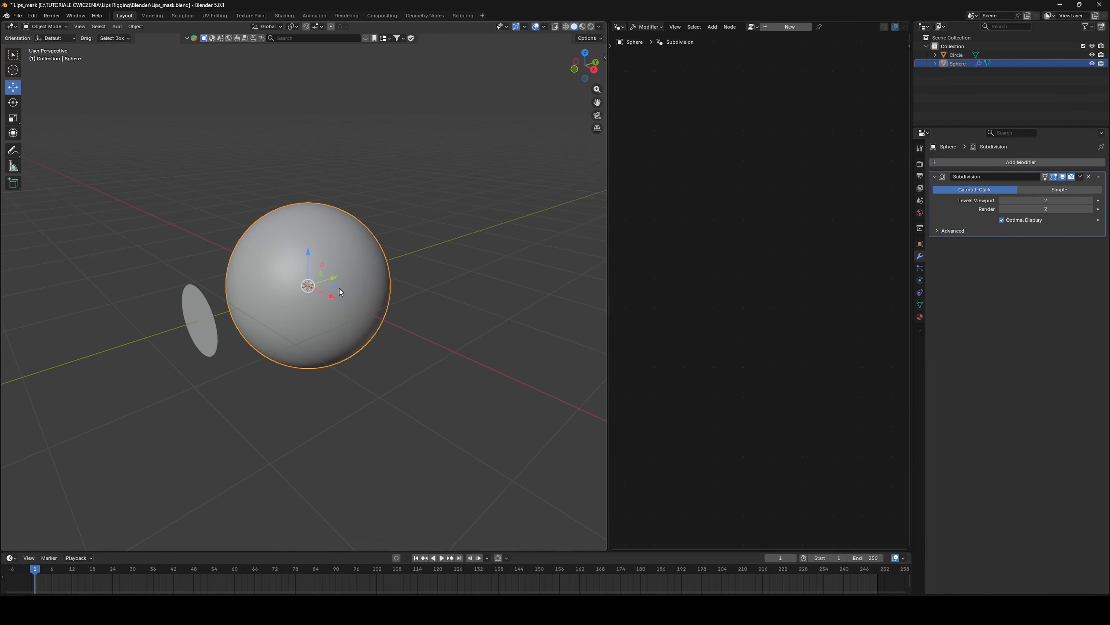
pyautogui.click(779, 27)
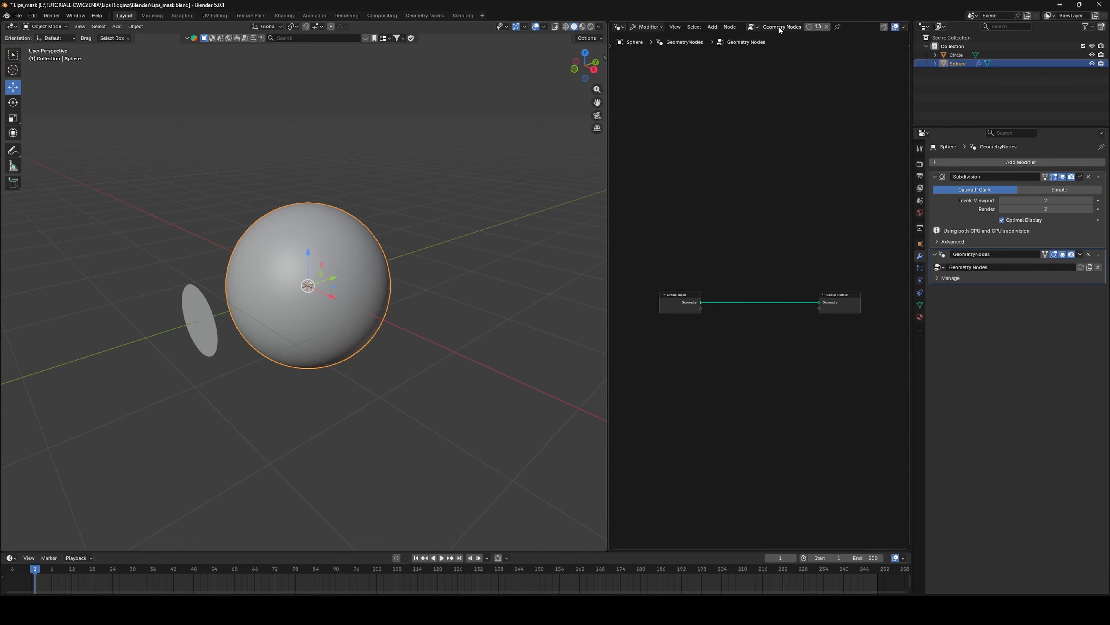
pyautogui.moveTo(608, 385); pyautogui.dragTo(505, 385)
pyautogui.scroll(2, 736, 347)
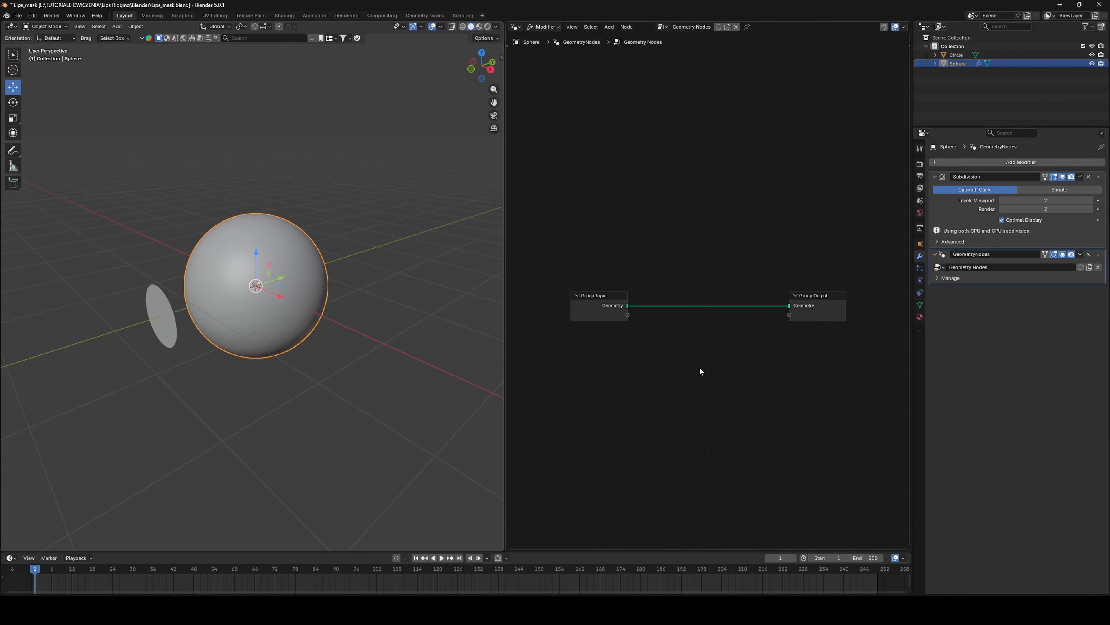
pyautogui.moveTo(718, 435); pyautogui.dragTo(741, 363, button='middle')
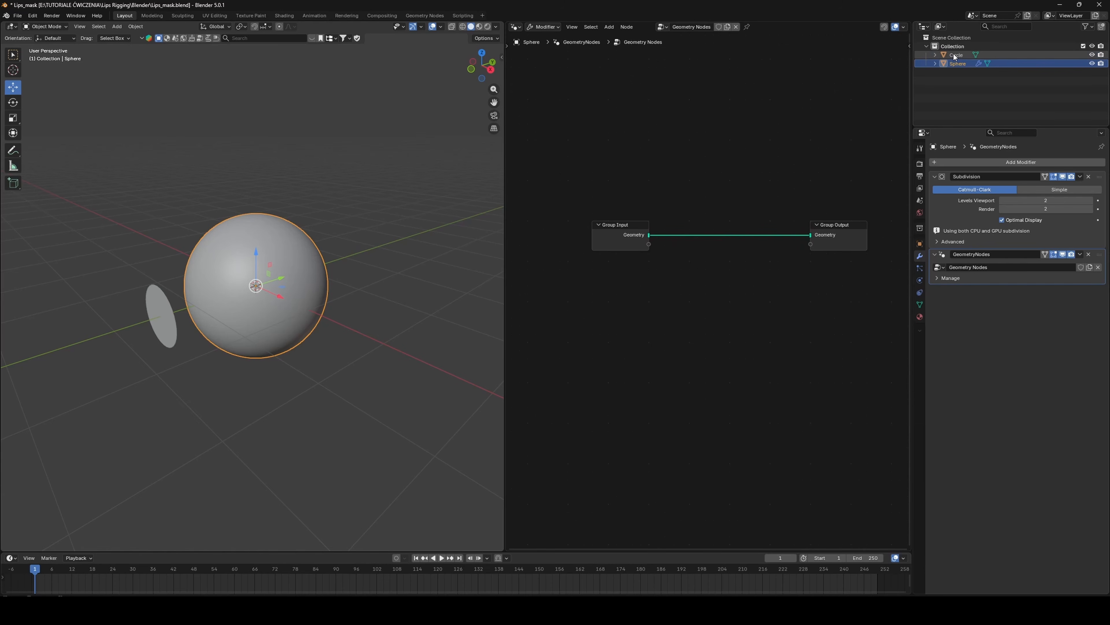
# - Bring the Circle object into the node tree as an Object Info node set to Relative
pyautogui.moveTo(955, 55); pyautogui.dragTo(847, 122)
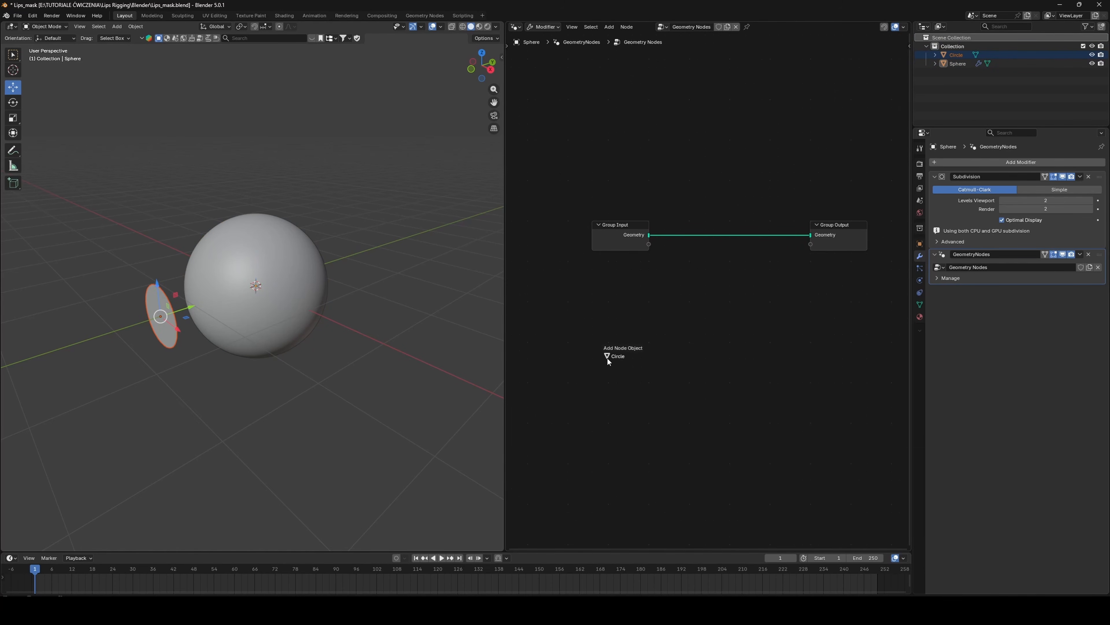
pyautogui.moveTo(607, 359); pyautogui.dragTo(608, 359)
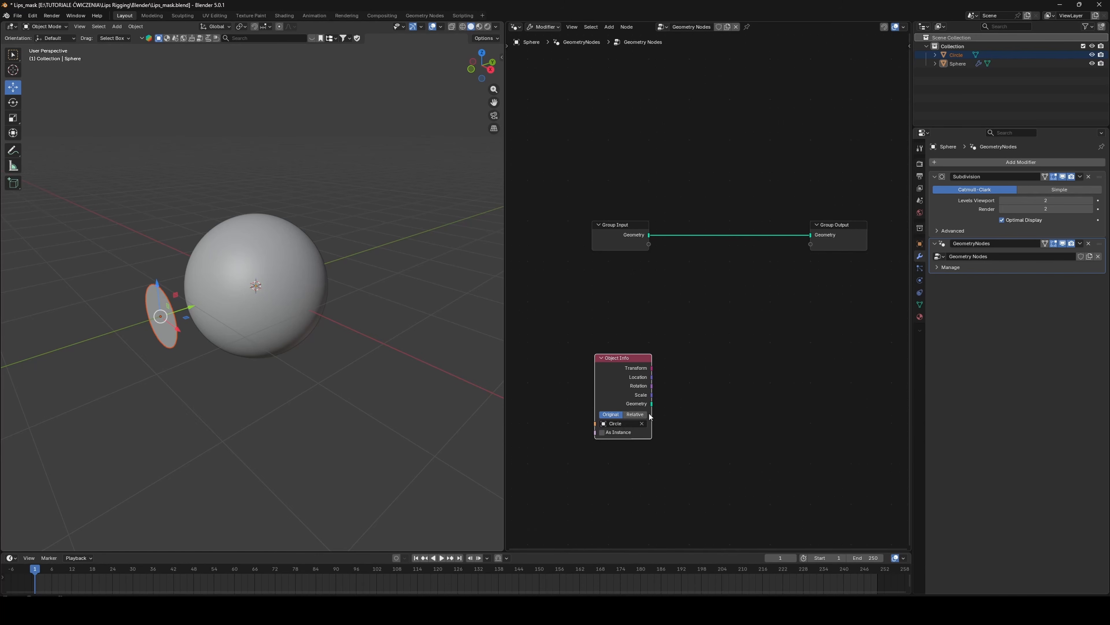
pyautogui.click(636, 415)
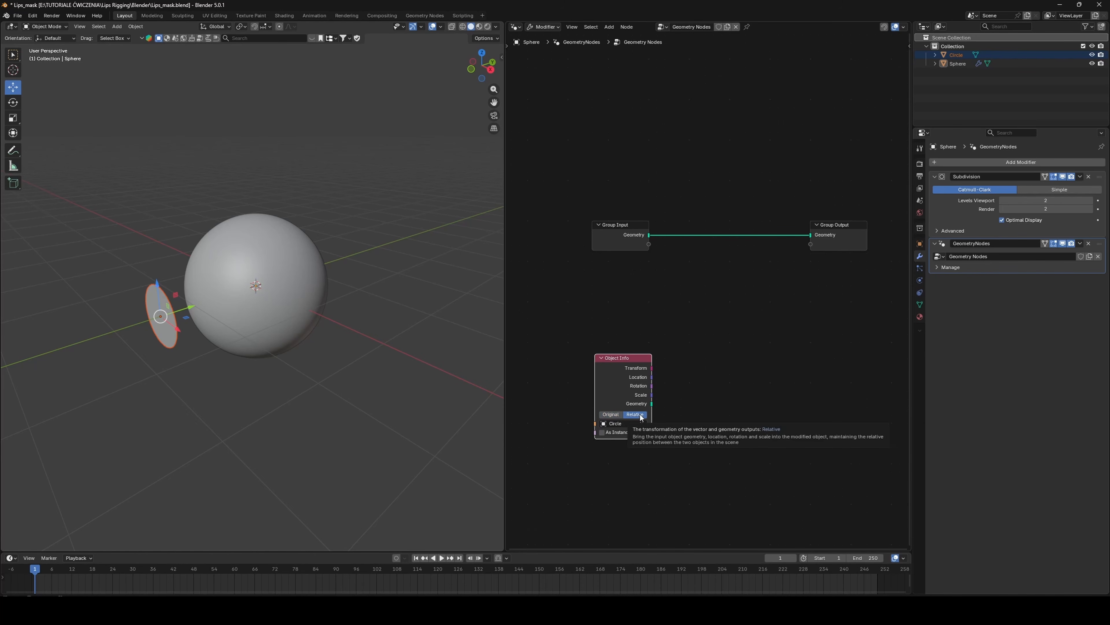
# - Add a Named Attribute node and place it below the Object Info node
pyautogui.hotkey('shift', 'a')
pyautogui.write('named')
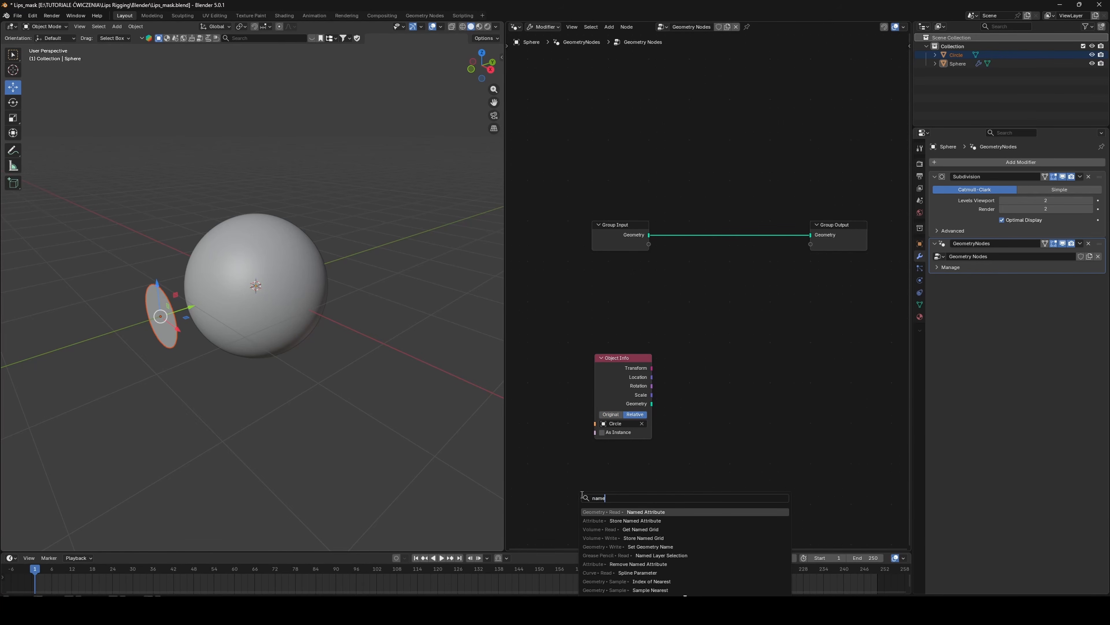
pyautogui.click(642, 512)
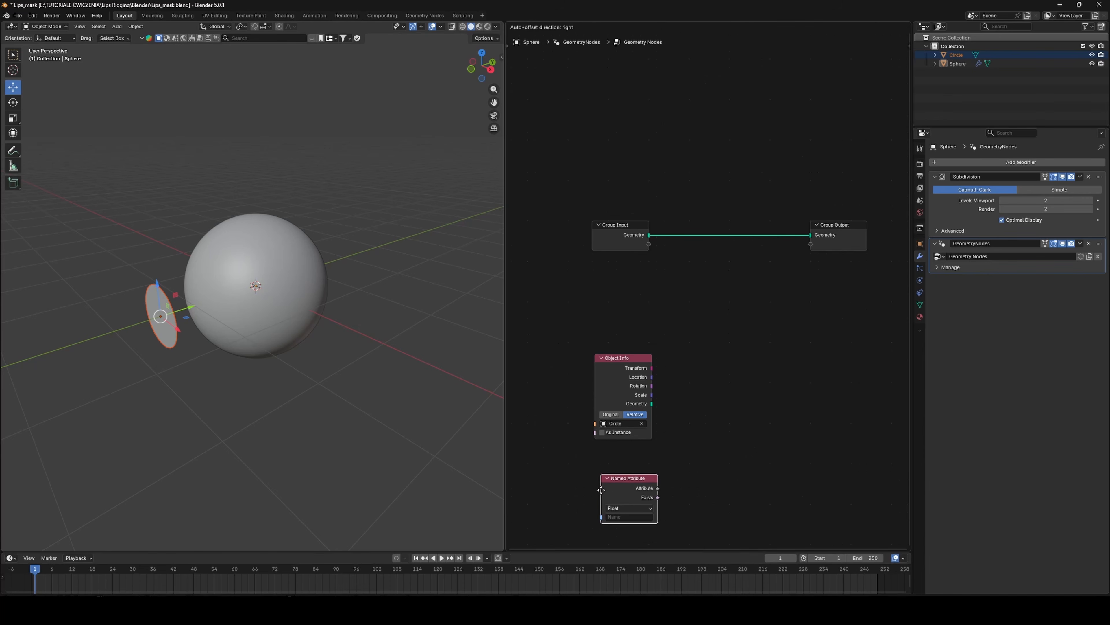
pyautogui.click(648, 481)
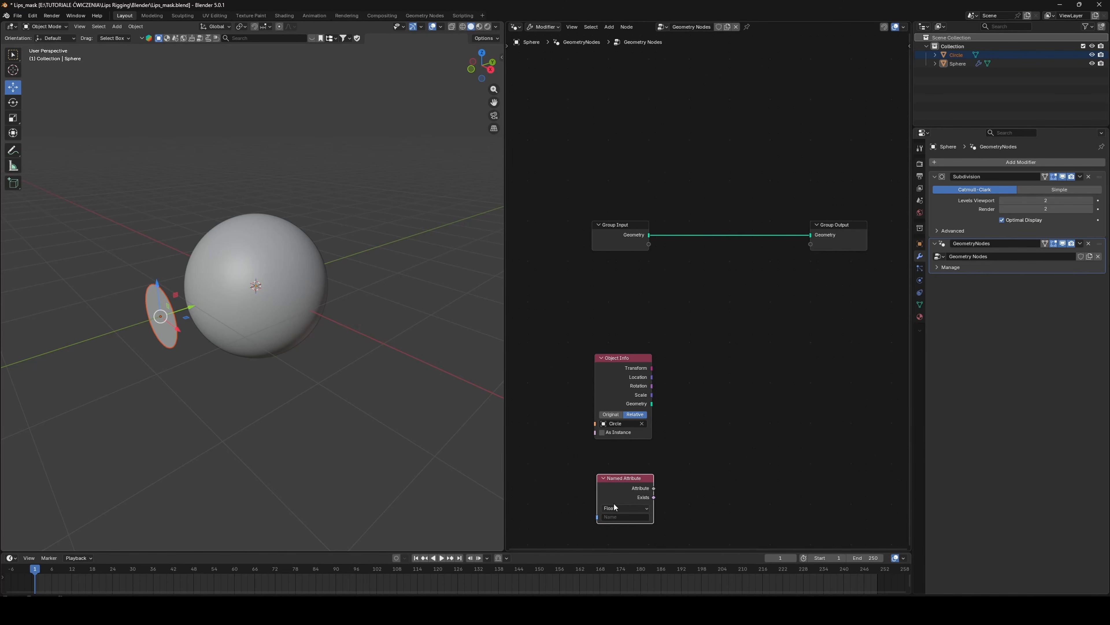
# - Set the attribute name in the Named Attribute node to Mask
pyautogui.click(636, 518)
pyautogui.write('Ma')
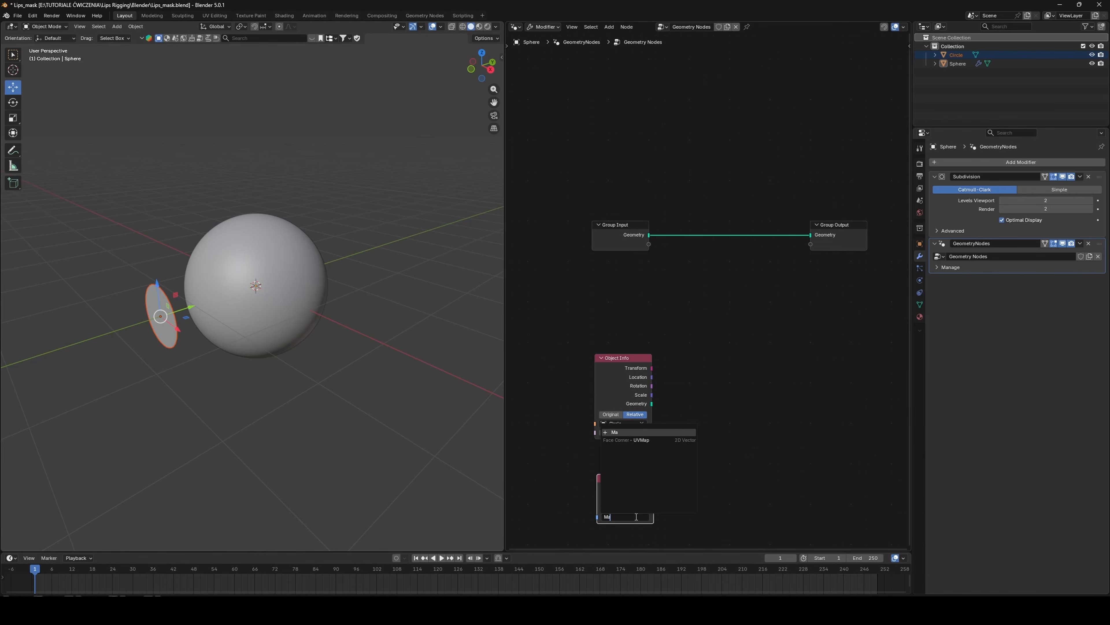
pyautogui.write('sk')
pyautogui.press('Return')
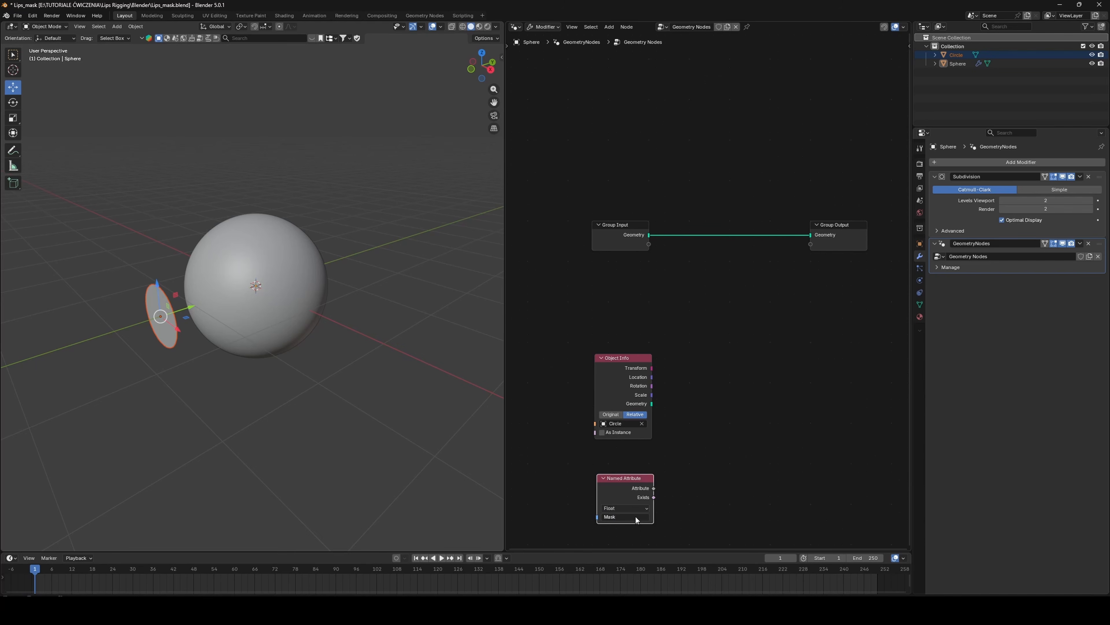
# - Add a Sample Nearest Surface node set to Vector and link the Group Input geometry to its Mesh socket
pyautogui.hotkey('shift', 'a')
pyautogui.write('sa')
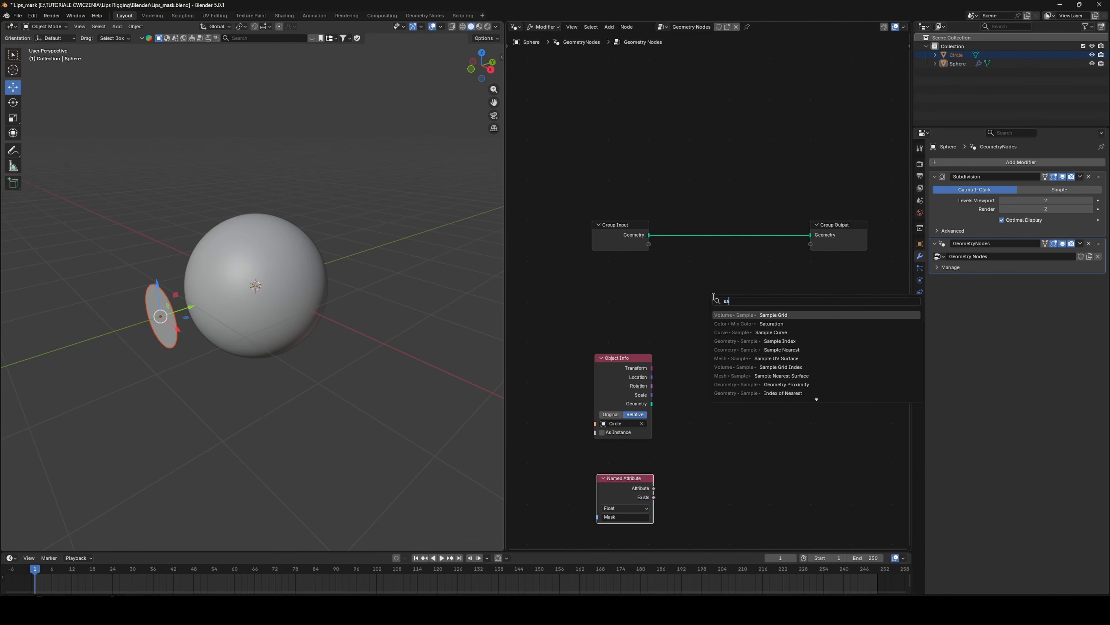
pyautogui.write('mple')
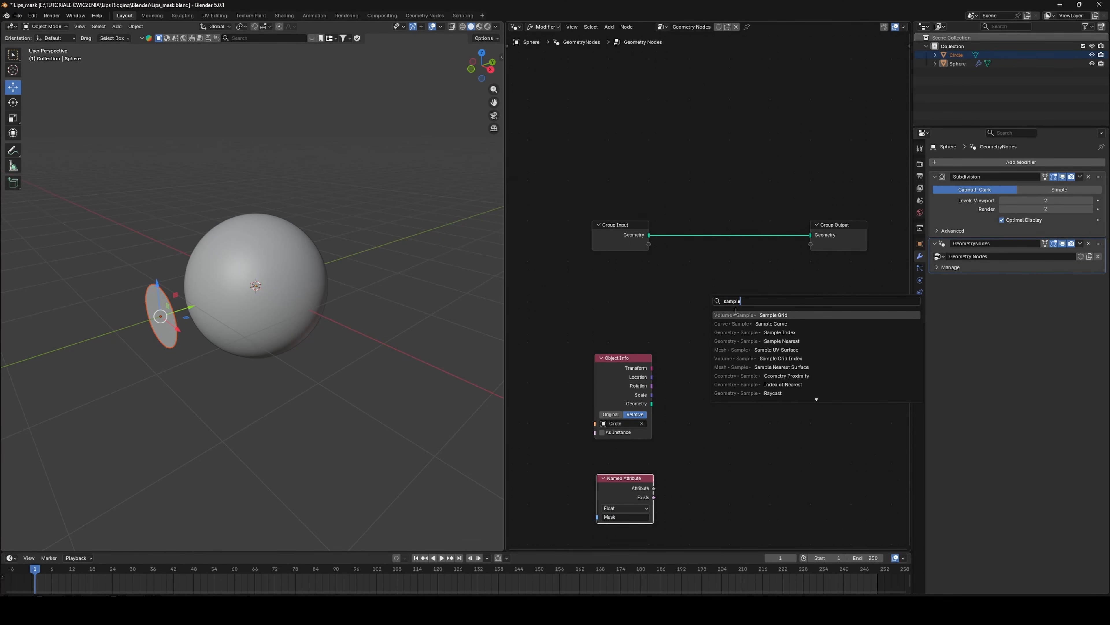
pyautogui.click(795, 368)
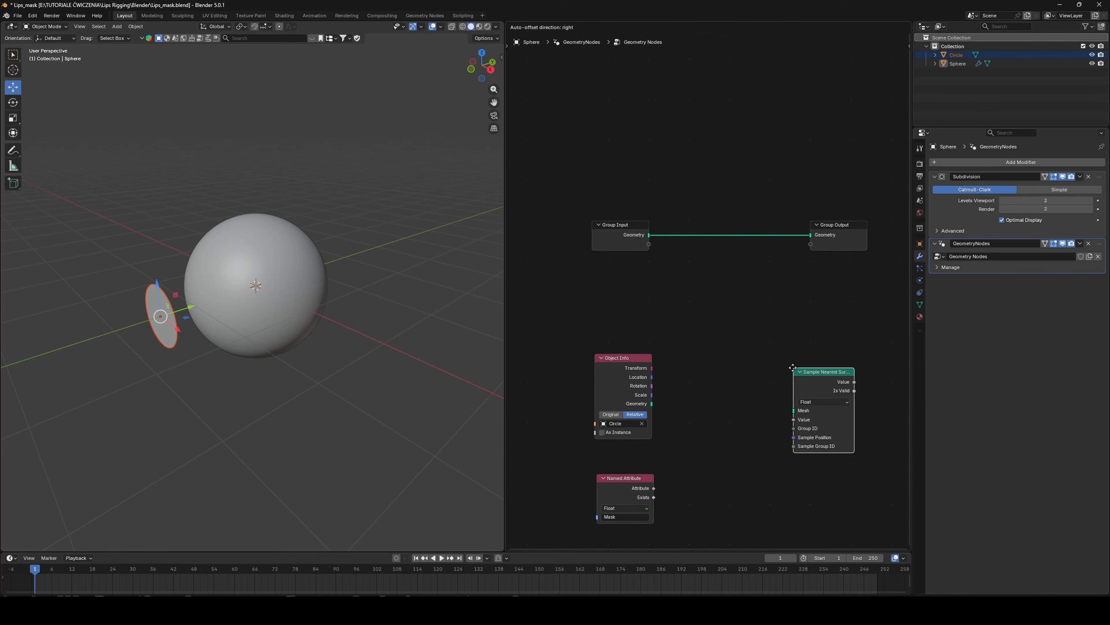
pyautogui.click(693, 260)
pyautogui.click(716, 291)
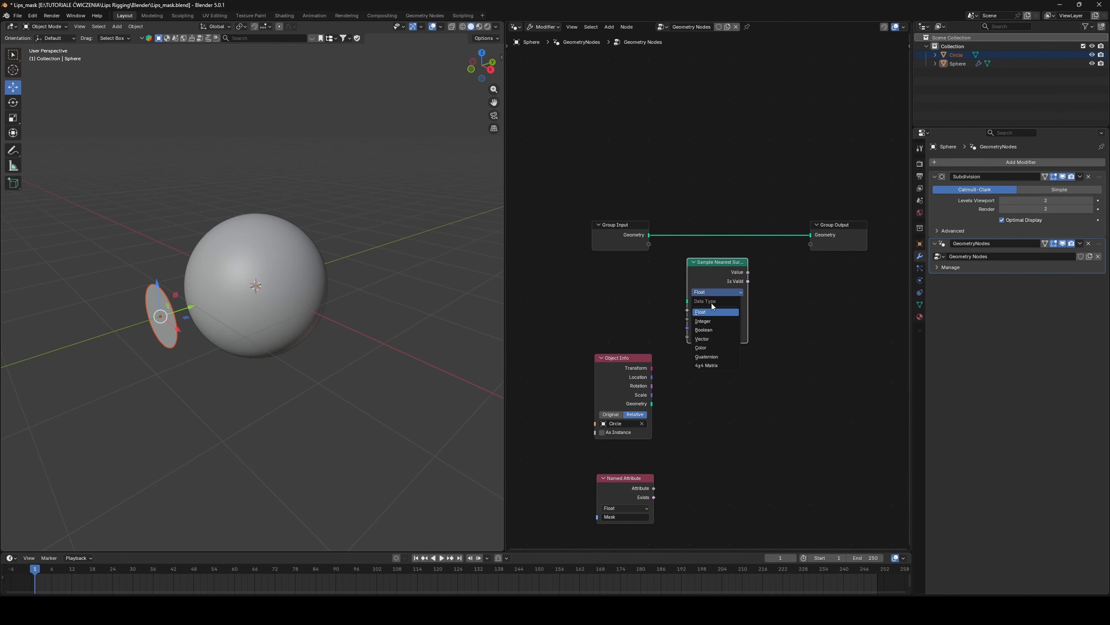
pyautogui.click(704, 339)
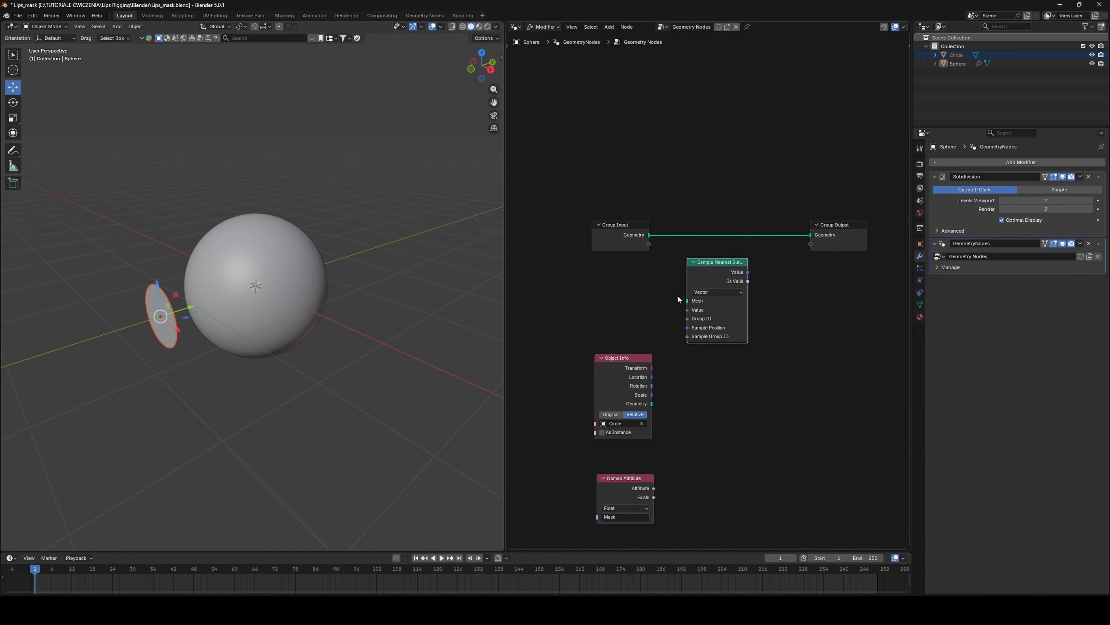
pyautogui.moveTo(648, 235); pyautogui.dragTo(688, 301)
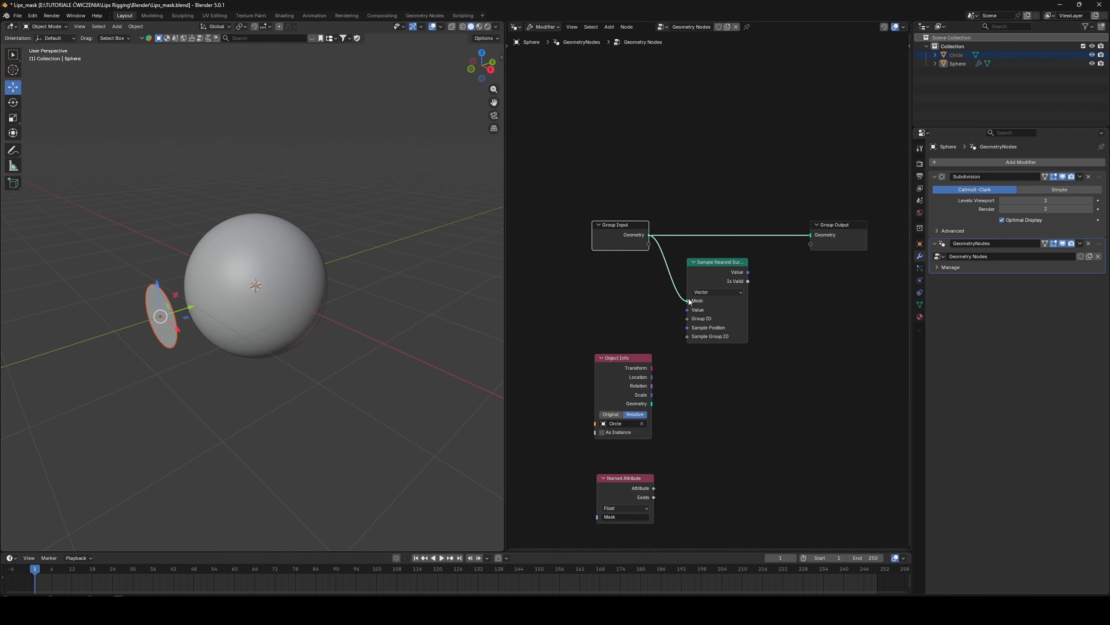
# - Add a Position node below Group Input and link it to Value and Sample Position on the Sample Nearest Surface node
pyautogui.hotkey('shift', 'a')
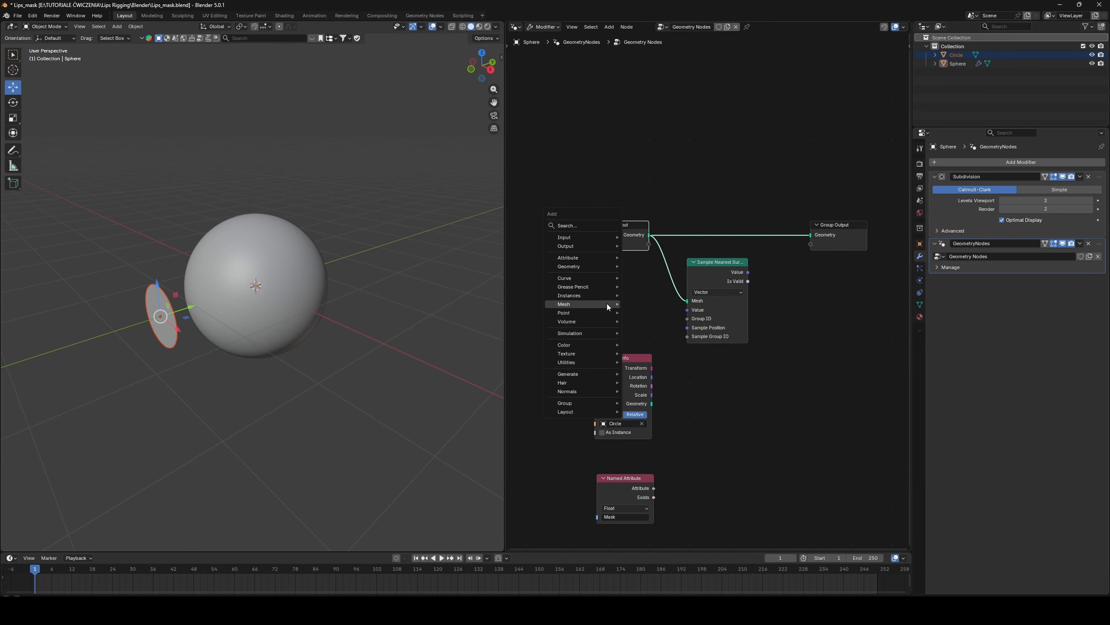
pyautogui.moveTo(605, 304)
pyautogui.write('posi')
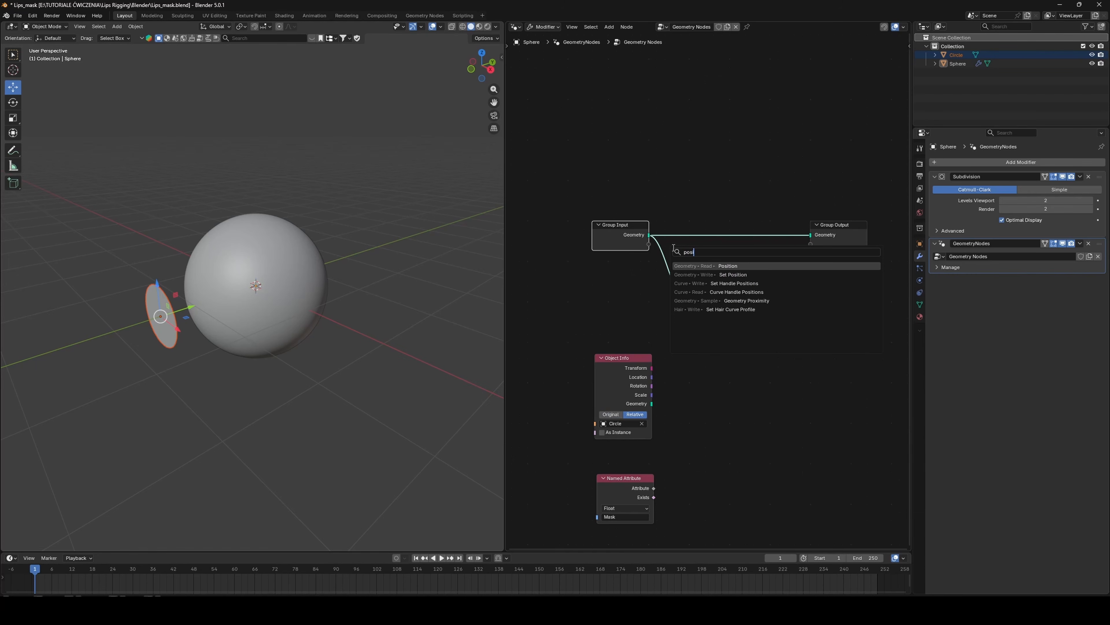
pyautogui.press('Return')
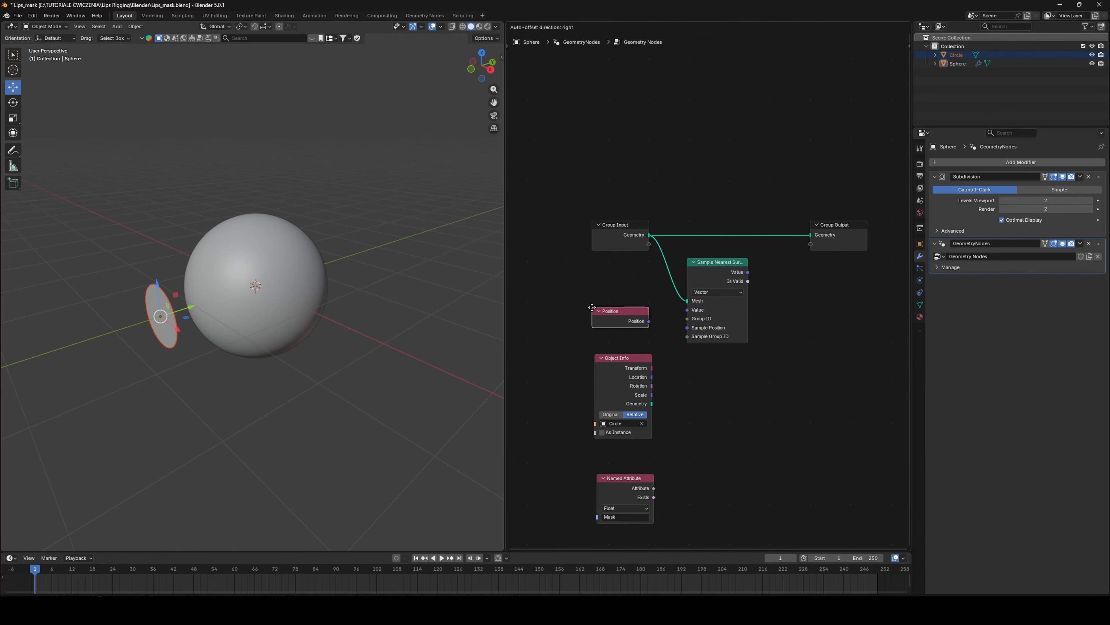
pyautogui.click(641, 317)
pyautogui.moveTo(646, 321); pyautogui.dragTo(688, 328)
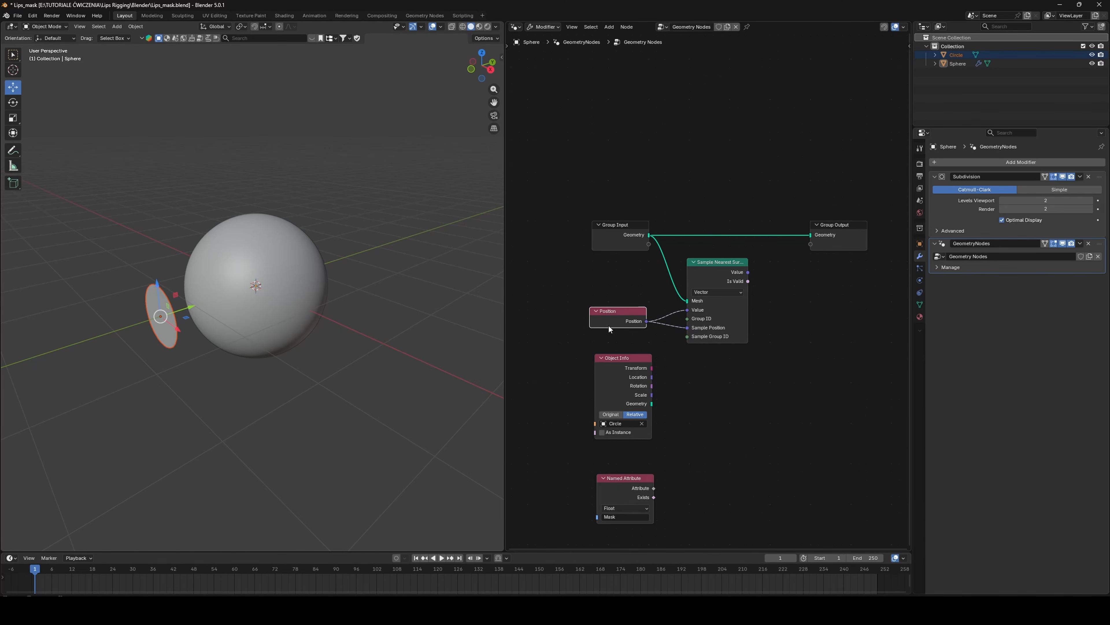
pyautogui.moveTo(611, 320); pyautogui.dragTo(616, 320)
# - Add a Capture Attribute node beside Object Info and a Set Position node to the right of it
pyautogui.hotkey('shift', 'a')
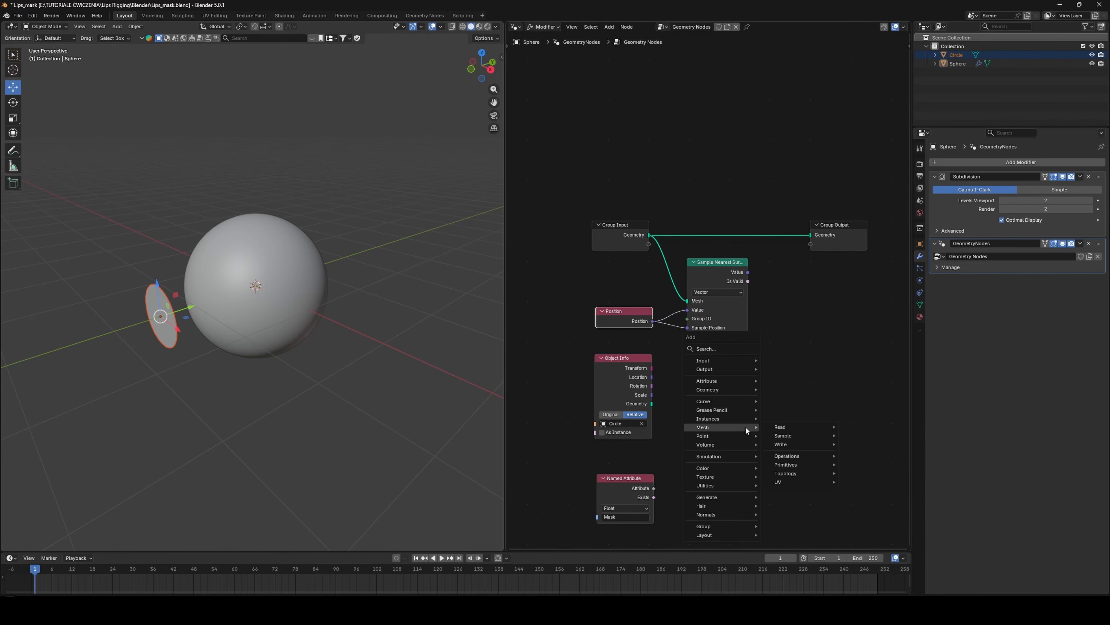
pyautogui.write('captu')
pyautogui.press('Return')
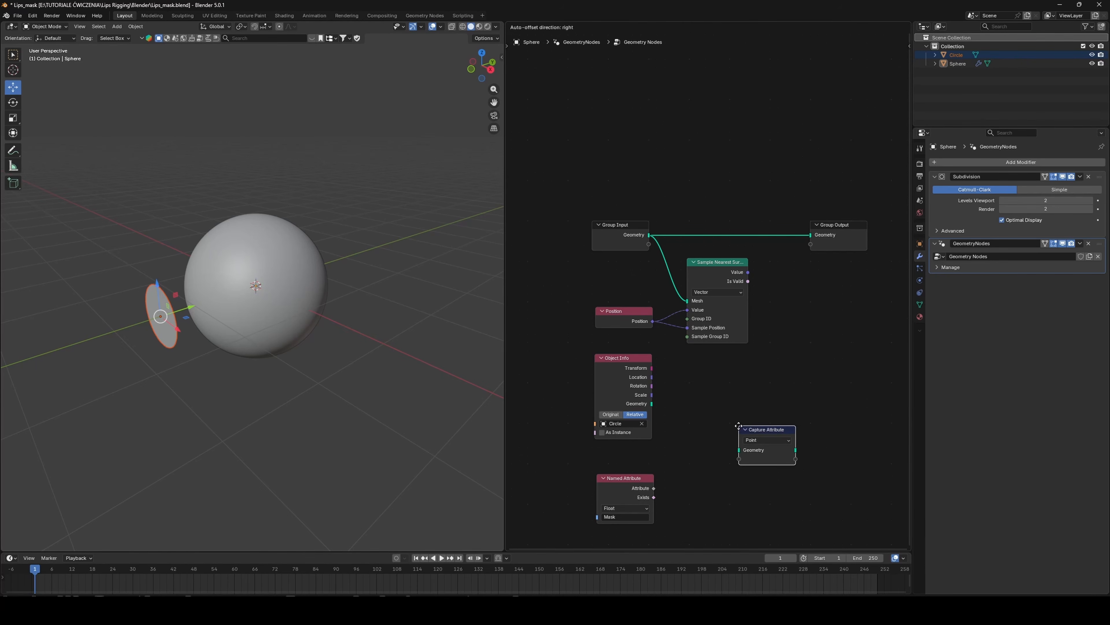
pyautogui.hotkey('shift', 'a')
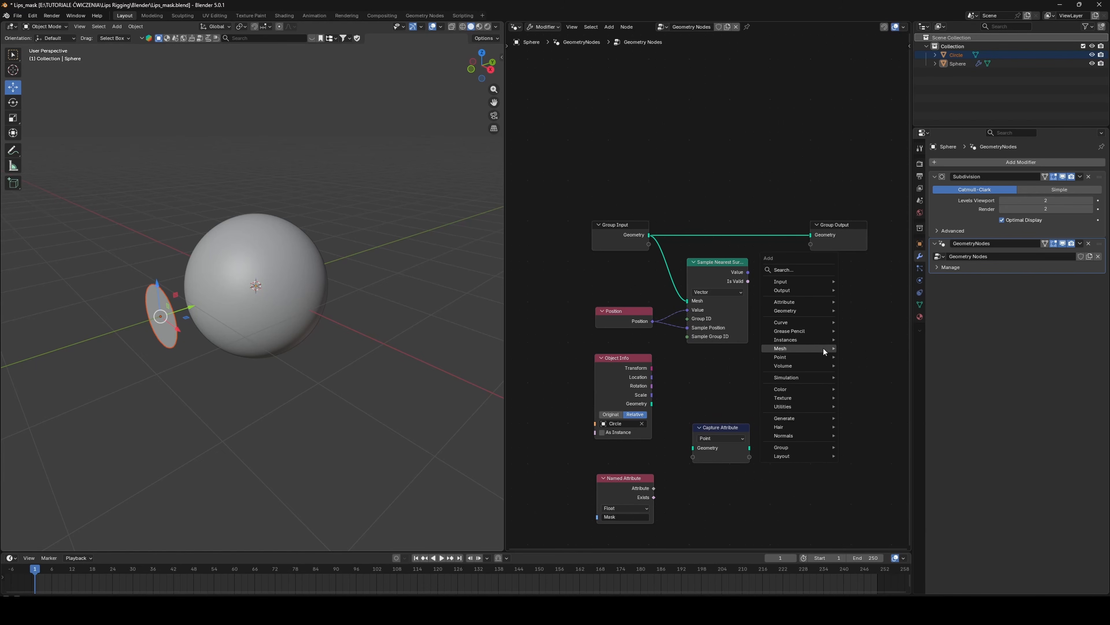
pyautogui.write('set pos')
pyautogui.press('Return')
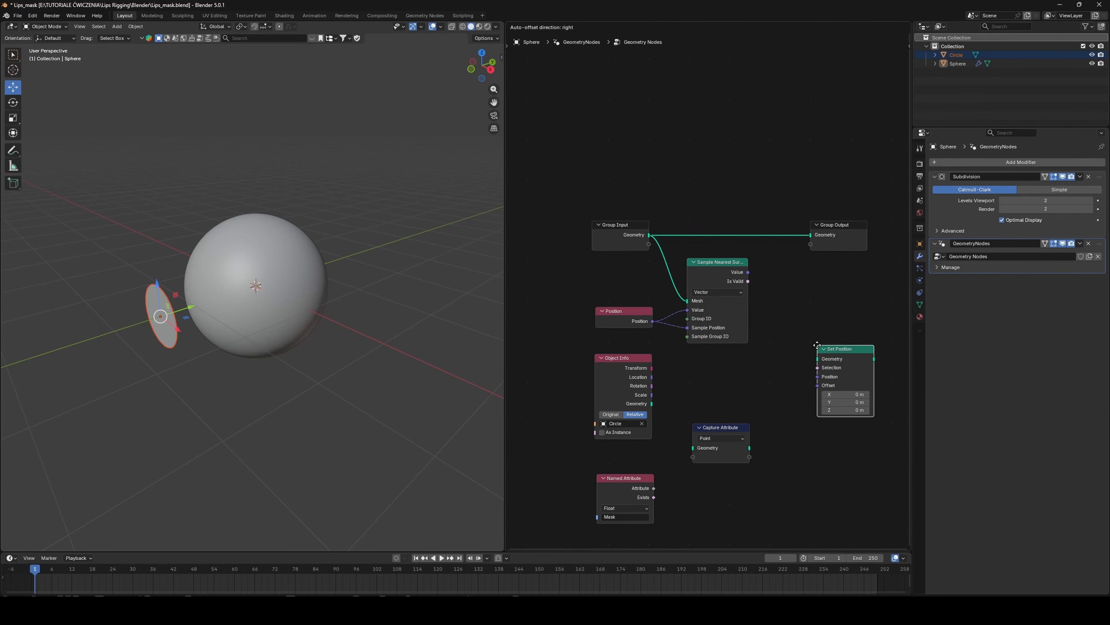
pyautogui.click(819, 343)
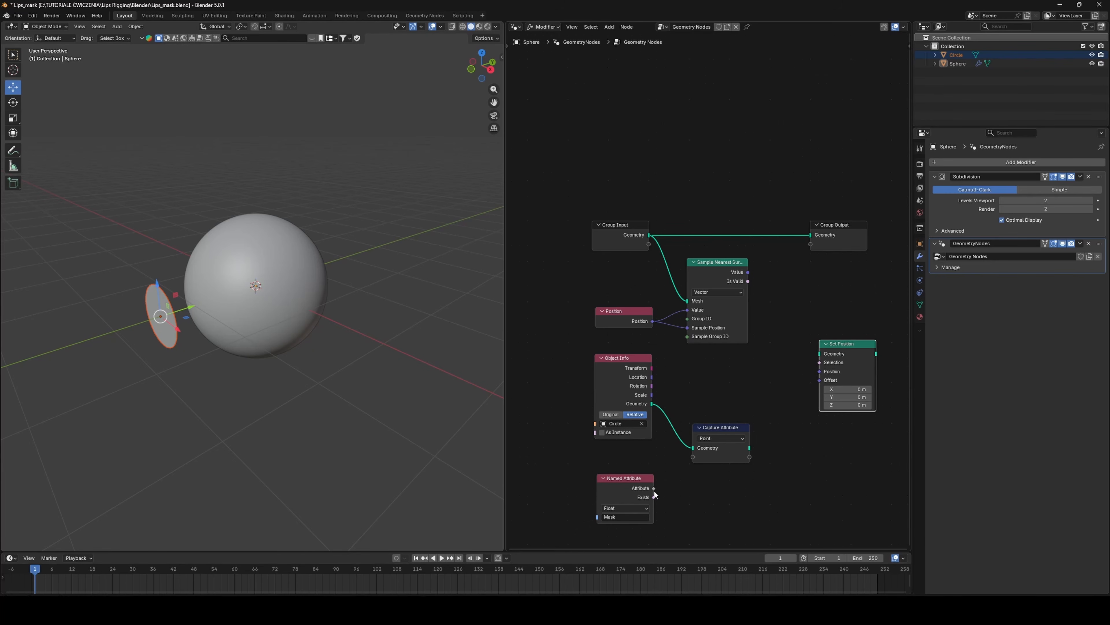
# - Link the Object Info geometry and the Named Attribute output into the Capture Attribute node, and save the file
pyautogui.moveTo(655, 488); pyautogui.dragTo(695, 456)
pyautogui.click(771, 457)
pyautogui.hotkey('ctrl', 's')
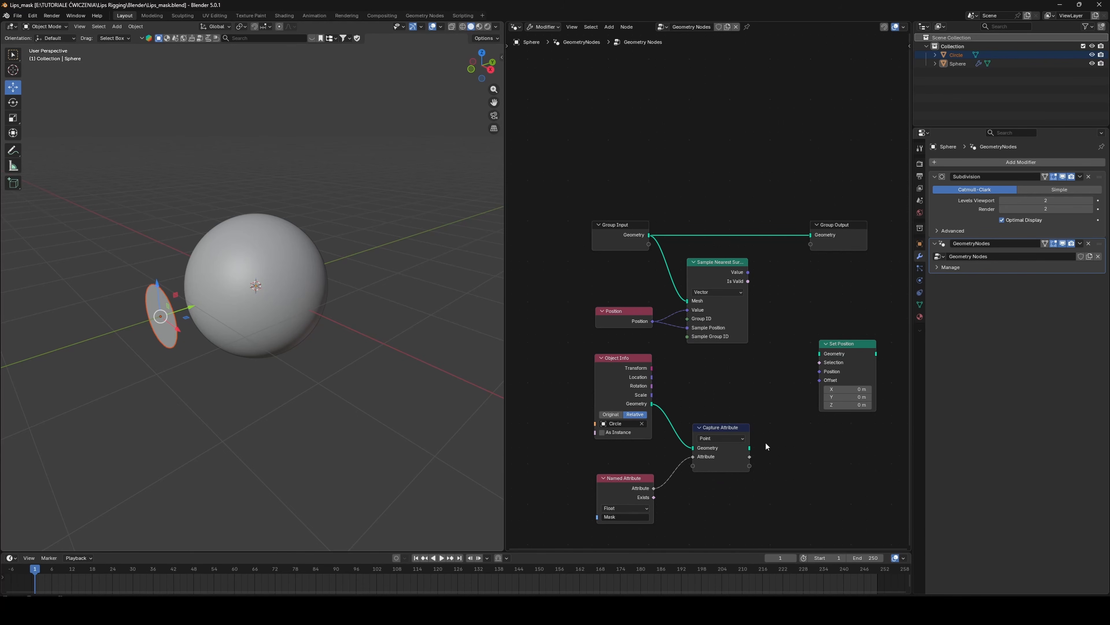
# - Link the Capture Attribute geometry to Set Position's Geometry and the Sample Nearest Surface value to its Position
pyautogui.moveTo(749, 453); pyautogui.dragTo(817, 355)
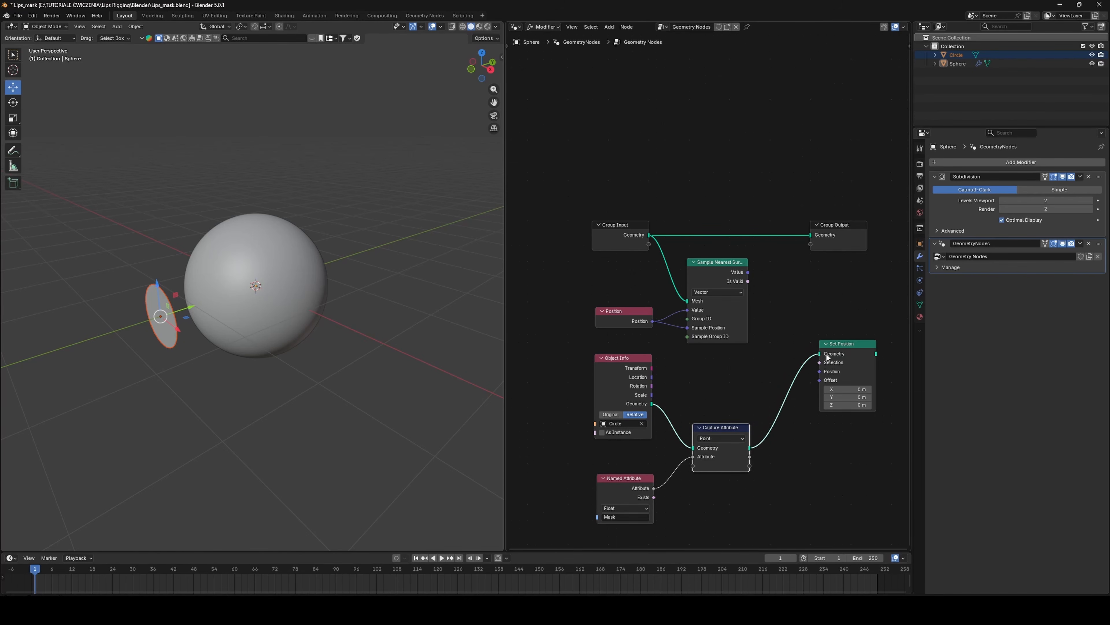
pyautogui.click(748, 273)
pyautogui.moveTo(748, 272); pyautogui.dragTo(817, 373)
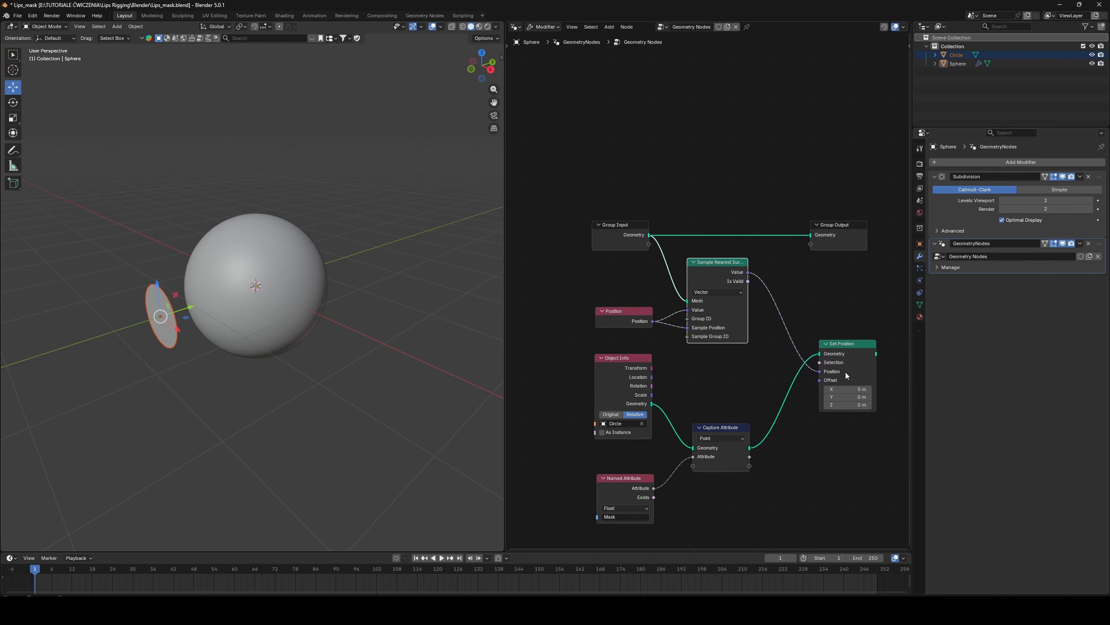
# - Move the Group Output node farther right and add a Geometry Proximity node beside Set Position
pyautogui.scroll(-3, 831, 385)
pyautogui.moveTo(800, 397); pyautogui.dragTo(621, 409, button='middle')
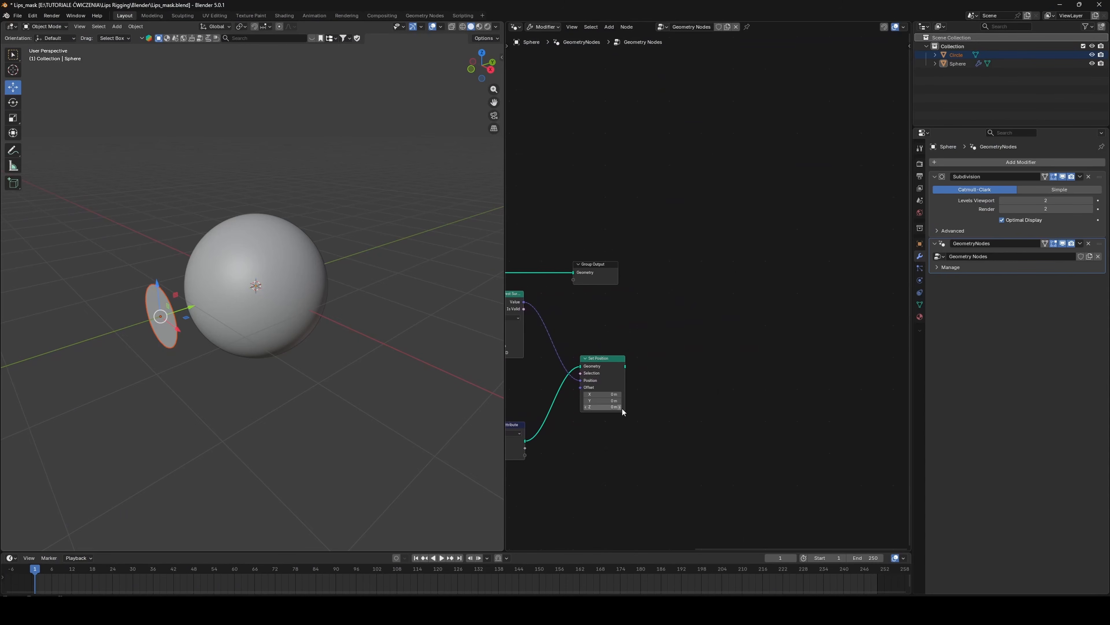
pyautogui.moveTo(594, 271); pyautogui.dragTo(790, 268)
pyautogui.hotkey('shift', 'a')
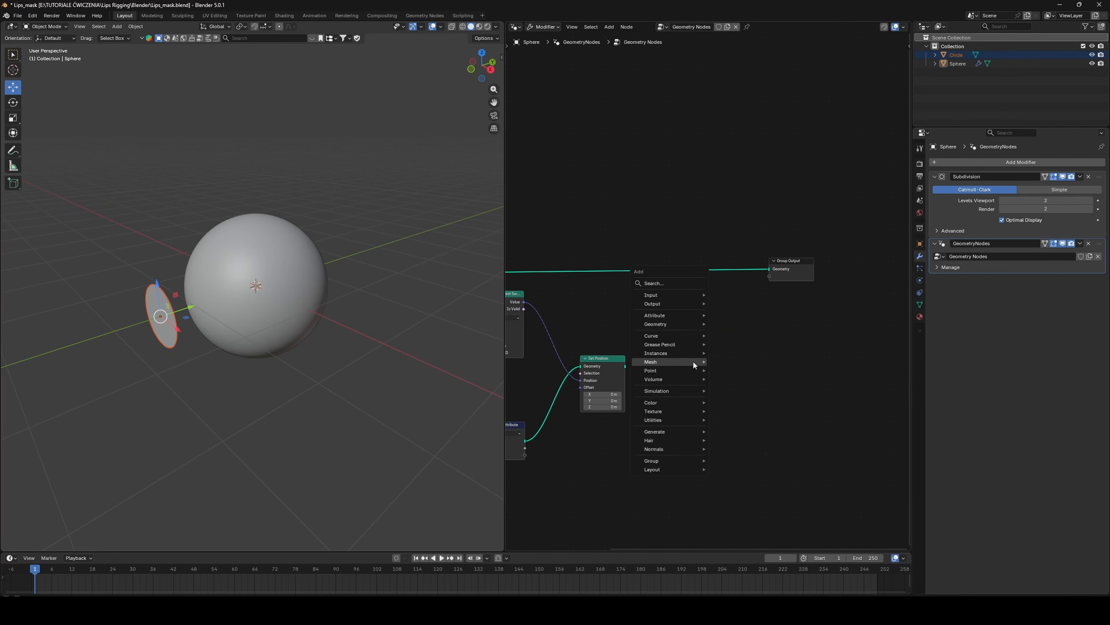
pyautogui.write('geome')
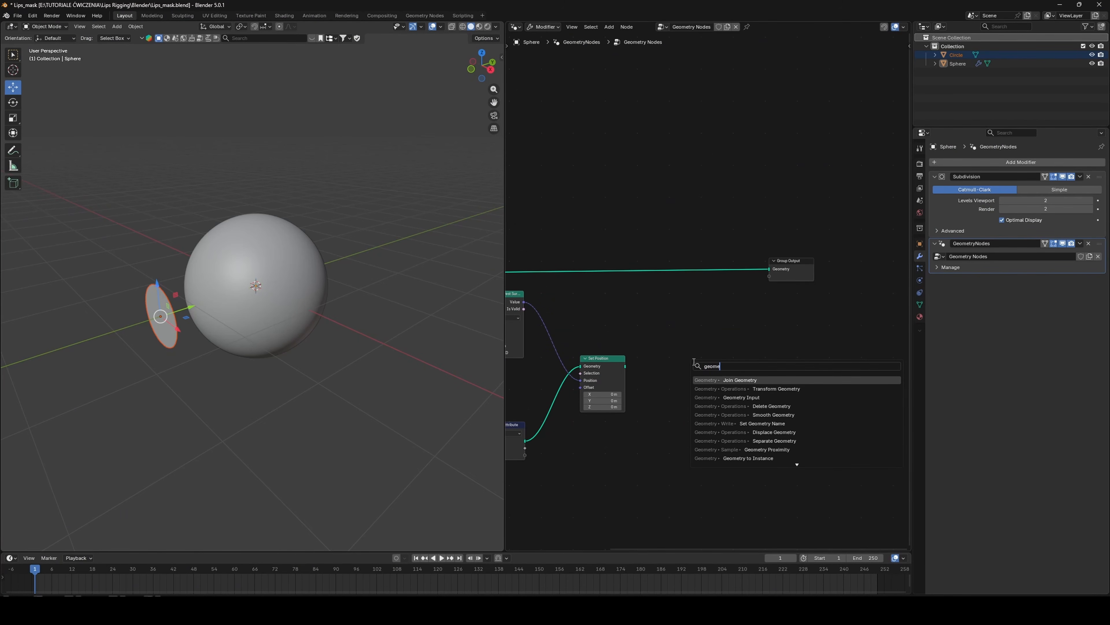
pyautogui.write('try pro')
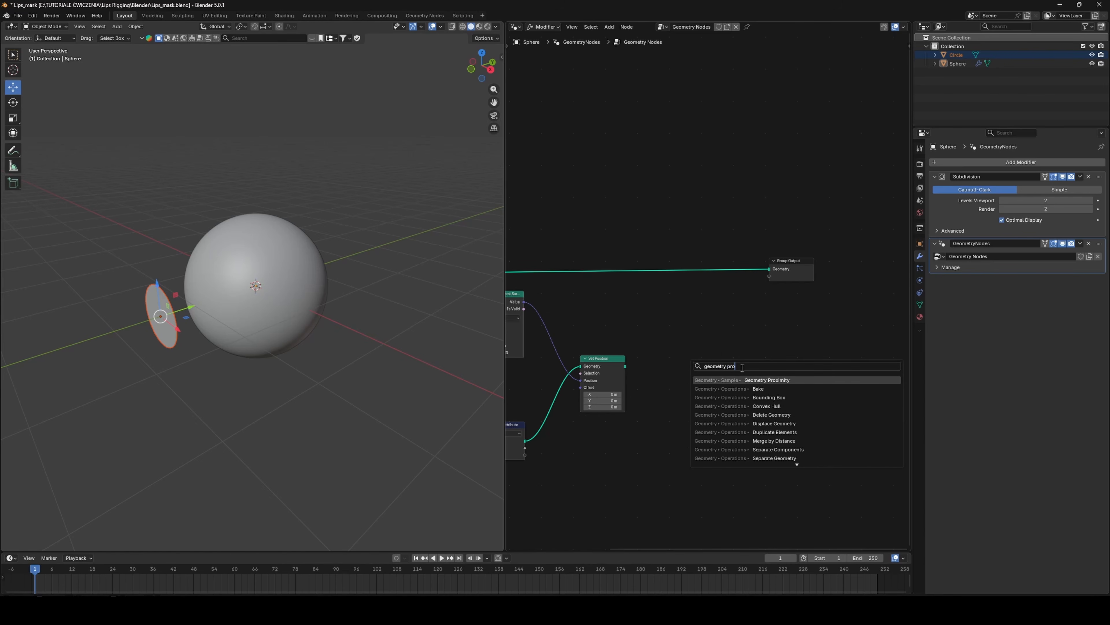
pyautogui.press('Return')
pyautogui.click(653, 325)
# - Add a Store Named Attribute node beside Geometry Proximity, widen it, and set its attribute name to Mask
pyautogui.hotkey('shift', 'a')
pyautogui.moveTo(765, 348)
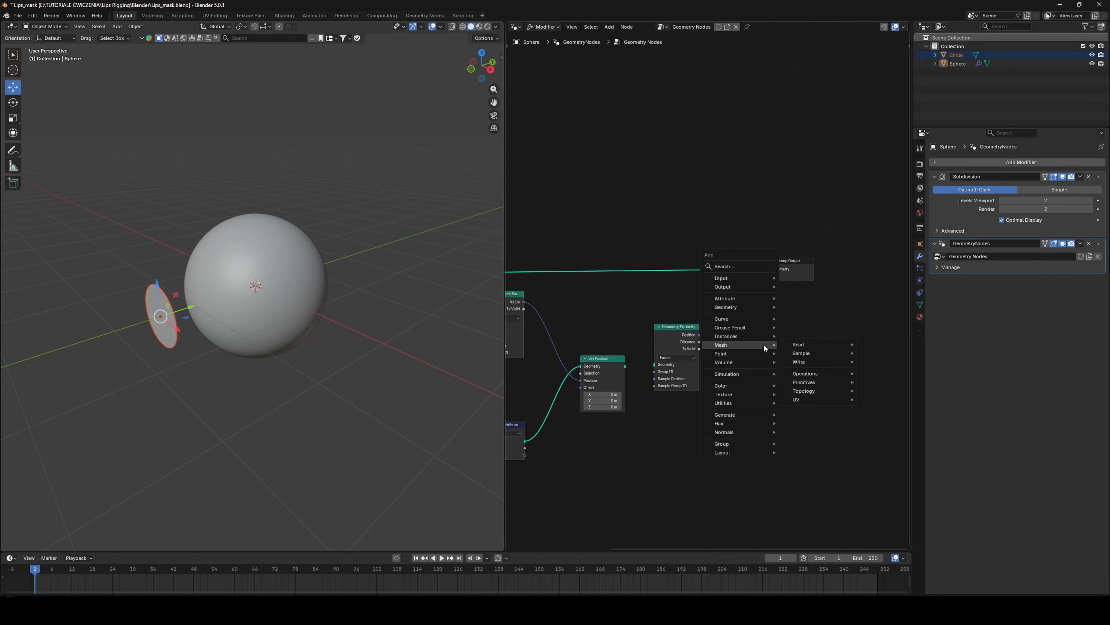
pyautogui.write('store')
pyautogui.press('Return')
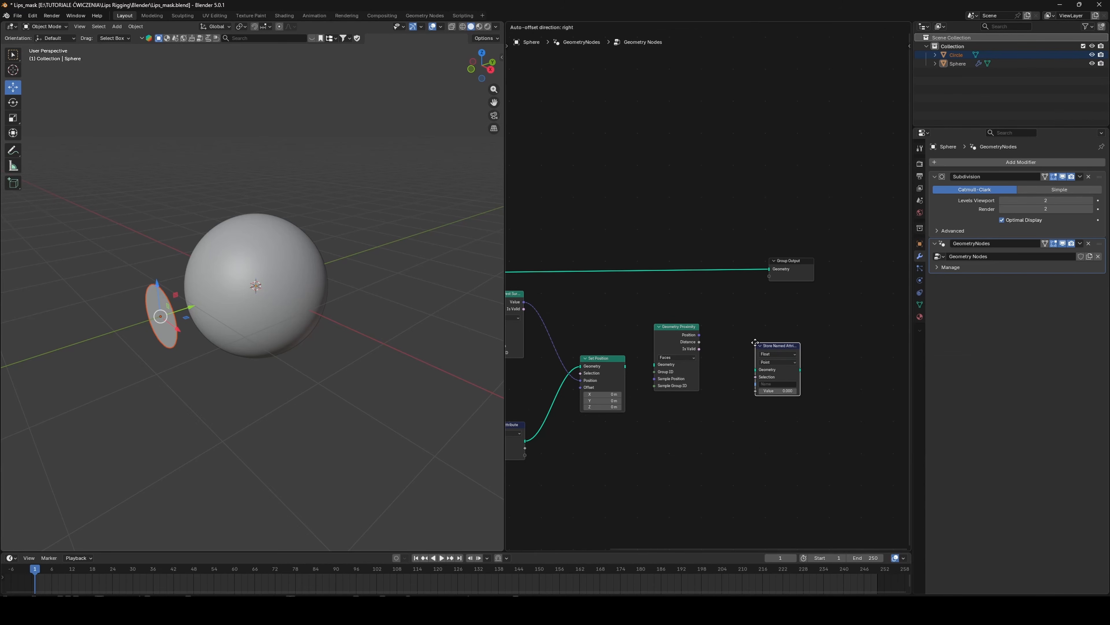
pyautogui.click(723, 333)
pyautogui.scroll(1, 682, 315)
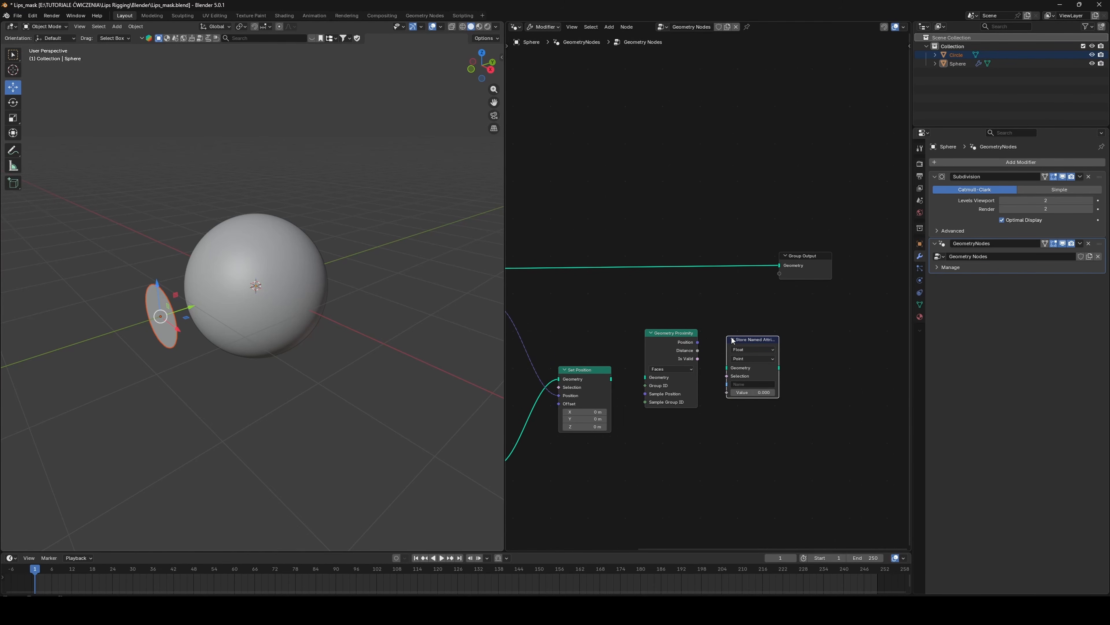
pyautogui.moveTo(778, 339); pyautogui.dragTo(805, 338)
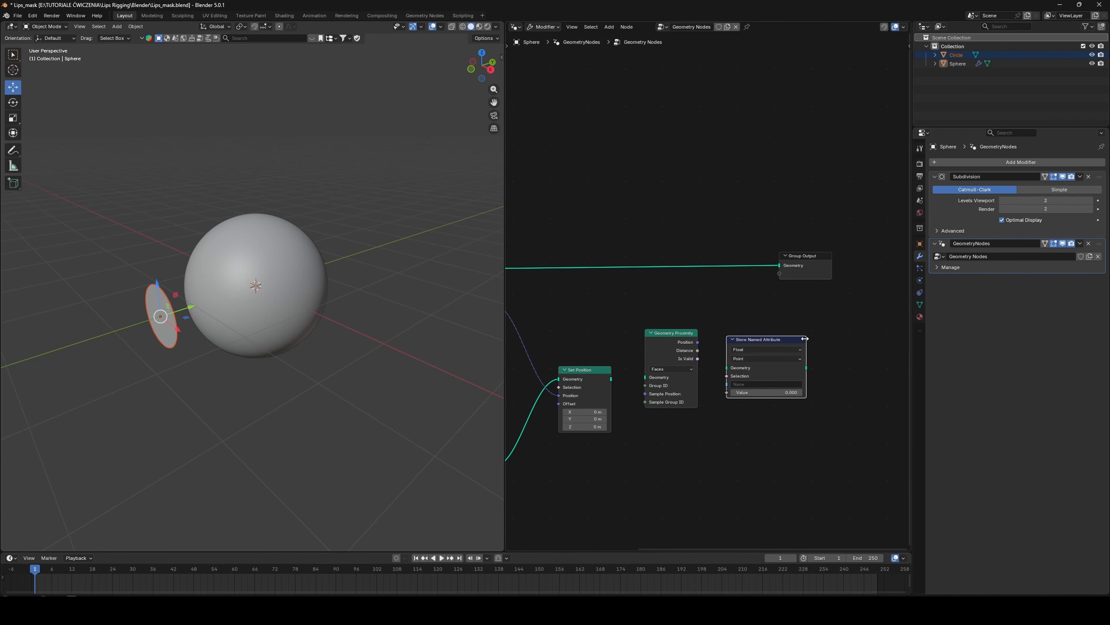
pyautogui.click(758, 384)
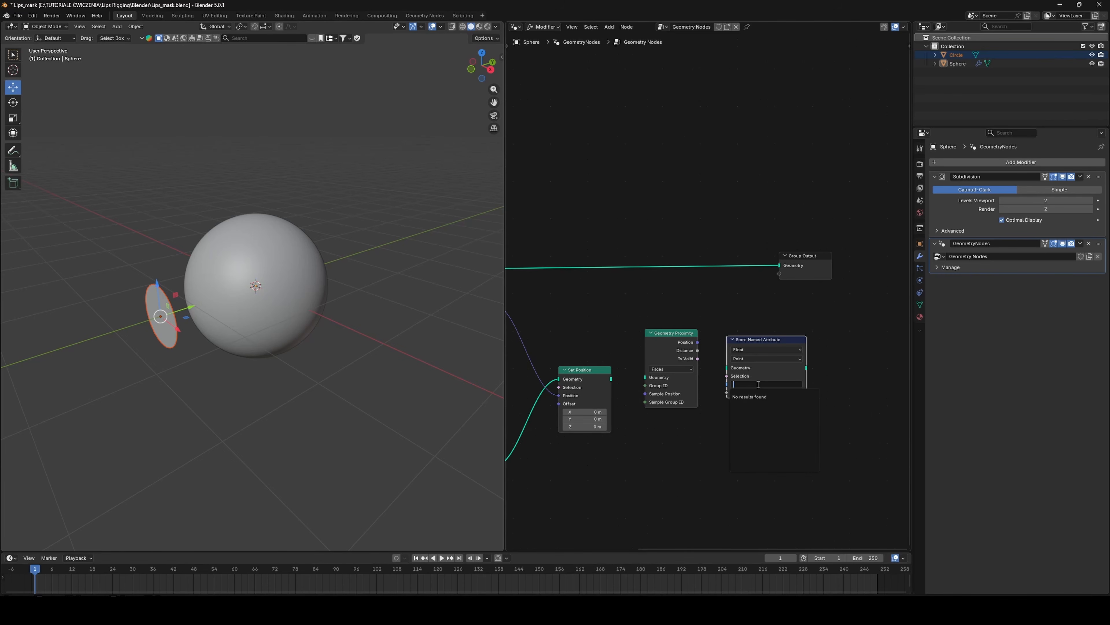
pyautogui.write('Mask')
pyautogui.press('Return')
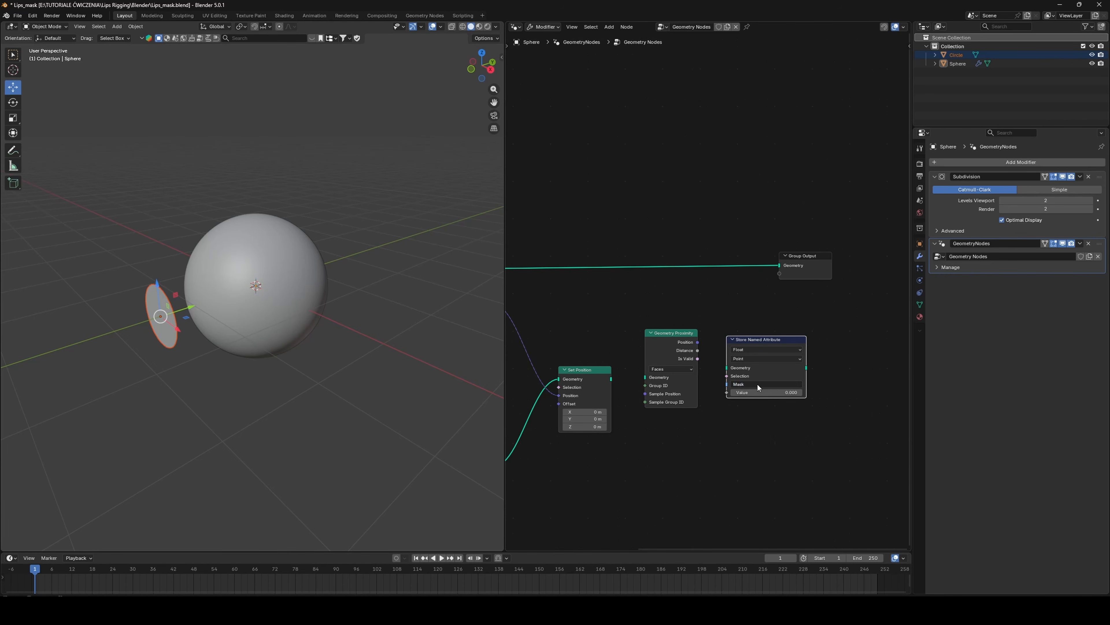
pyautogui.scroll(2, 758, 384)
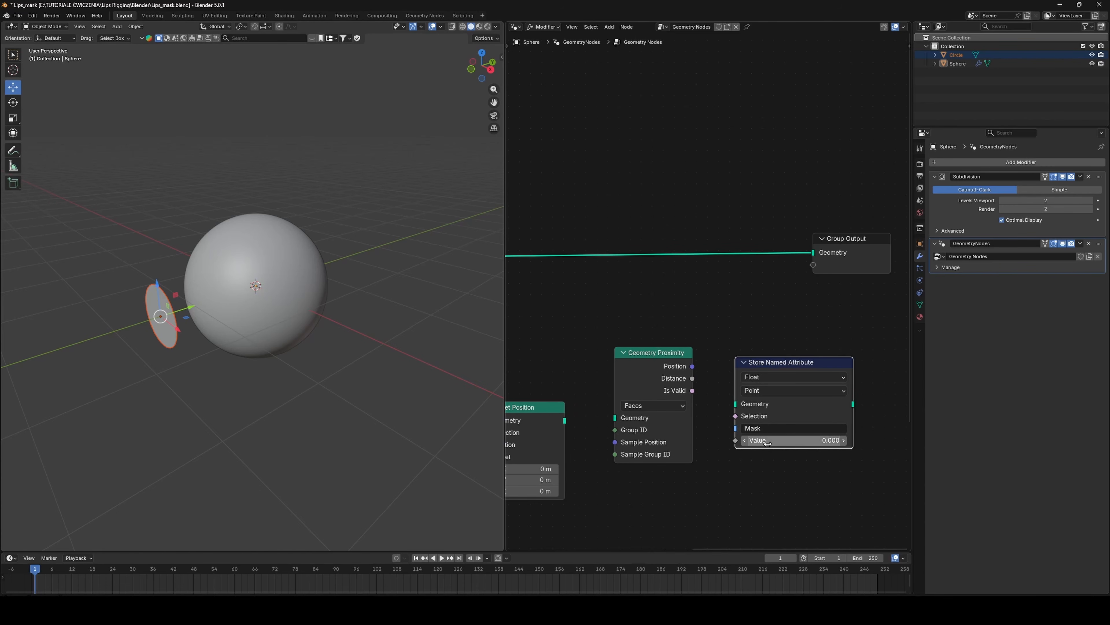
pyautogui.click(767, 465)
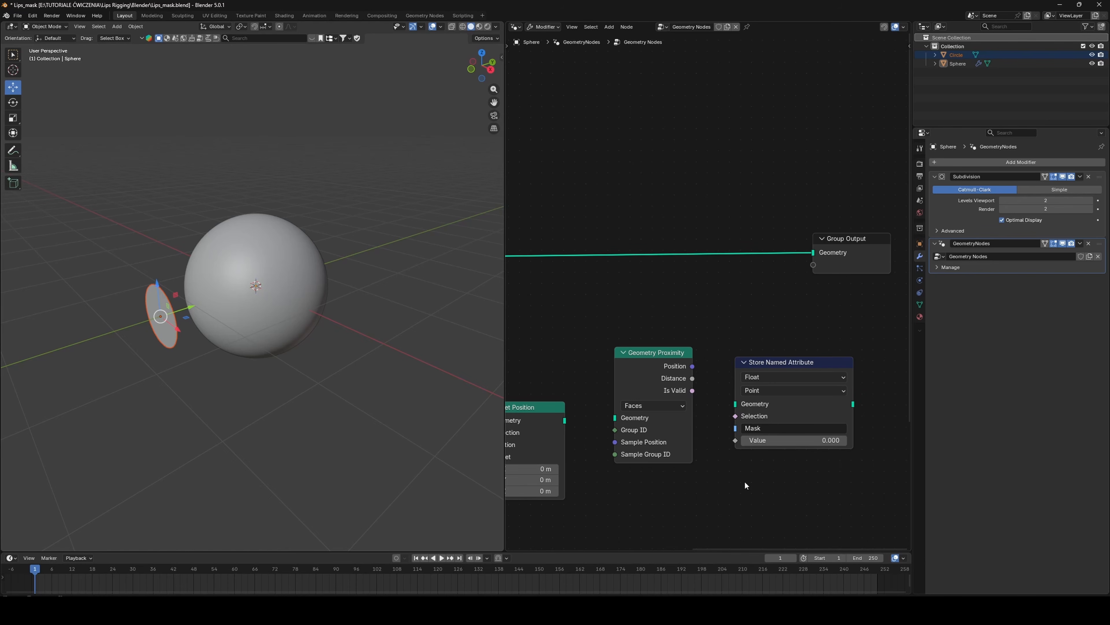
# - Link the Set Position geometry output to the Geometry input of the Geometry Proximity node
pyautogui.scroll(-2, 681, 488)
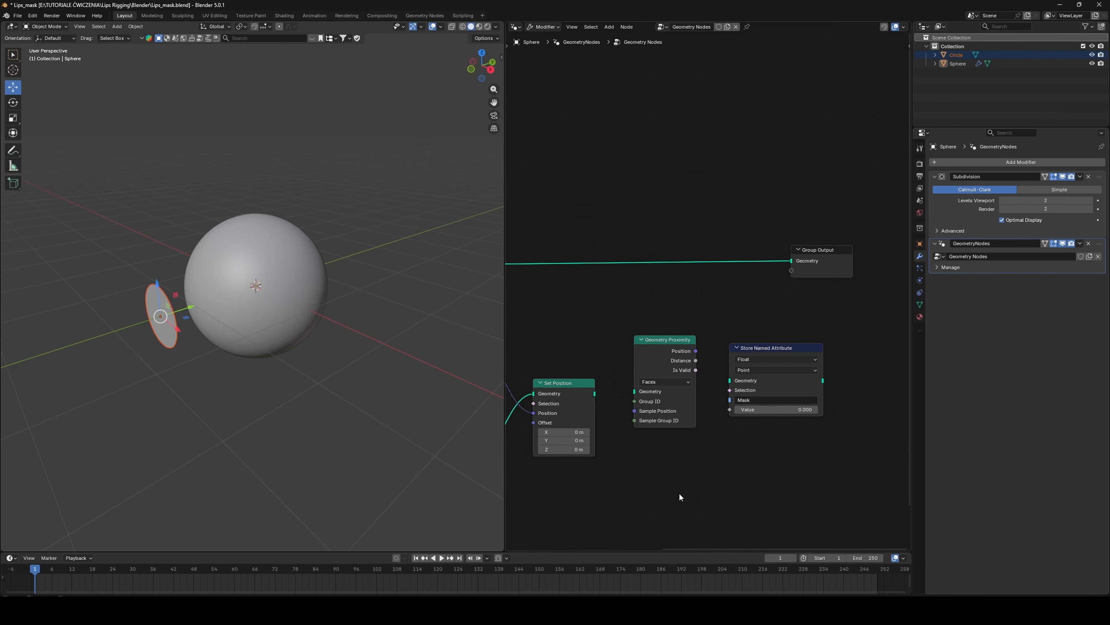
pyautogui.moveTo(680, 493); pyautogui.dragTo(788, 447, button='middle')
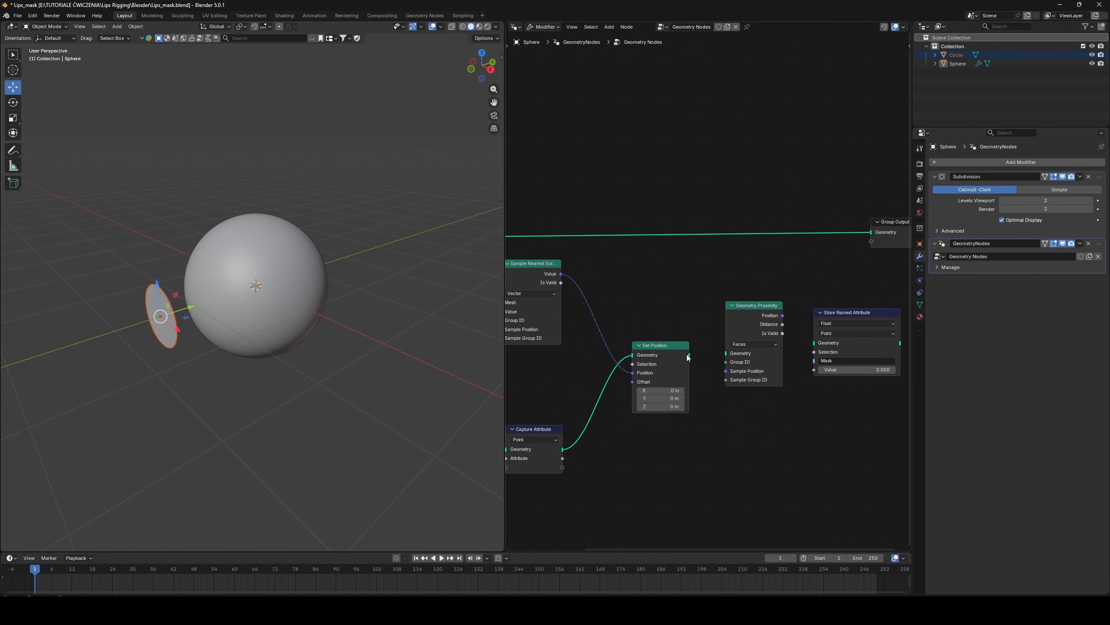
pyautogui.moveTo(689, 355); pyautogui.dragTo(722, 357)
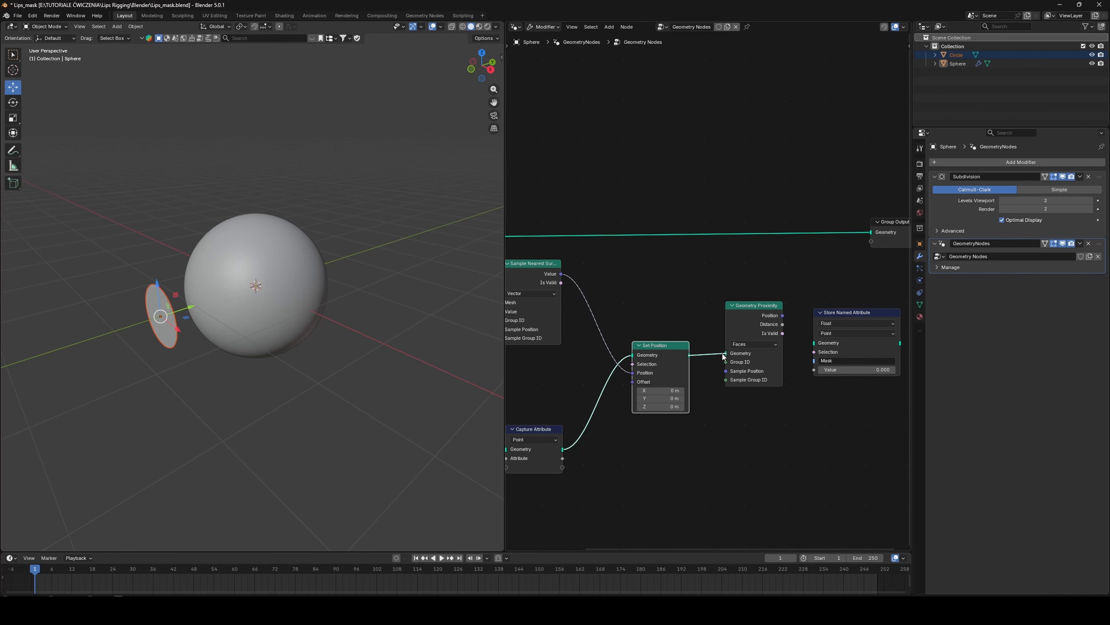
# - Link the Position node to Geometry Proximity's Sample Position, and its Distance output to the Value of Store Named Attribute
pyautogui.scroll(-2, 689, 427)
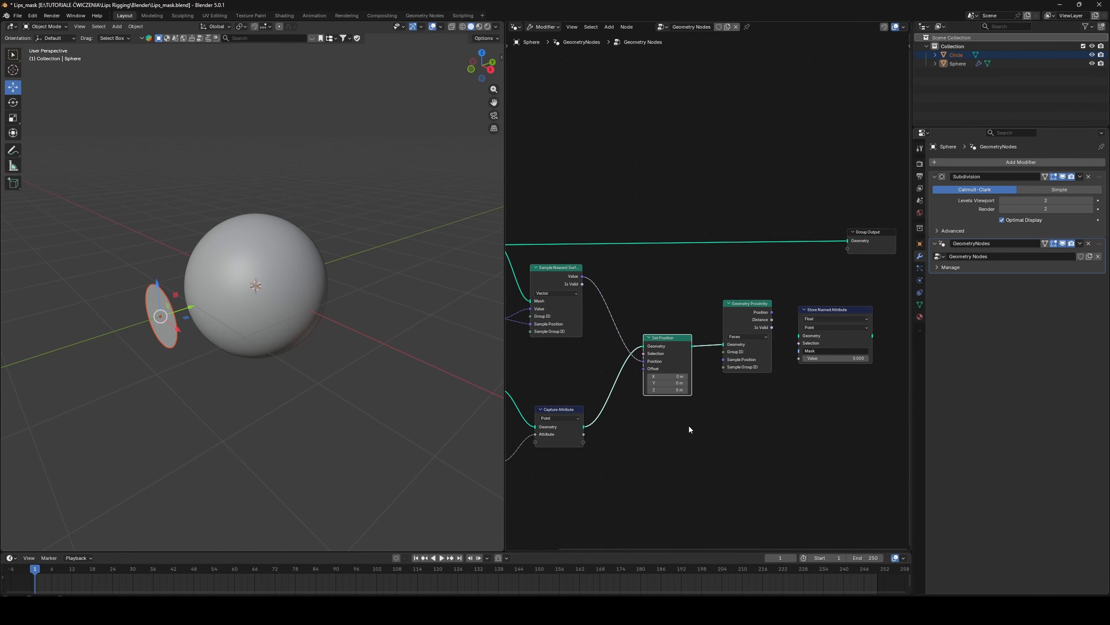
pyautogui.moveTo(689, 427); pyautogui.dragTo(733, 414, button='middle')
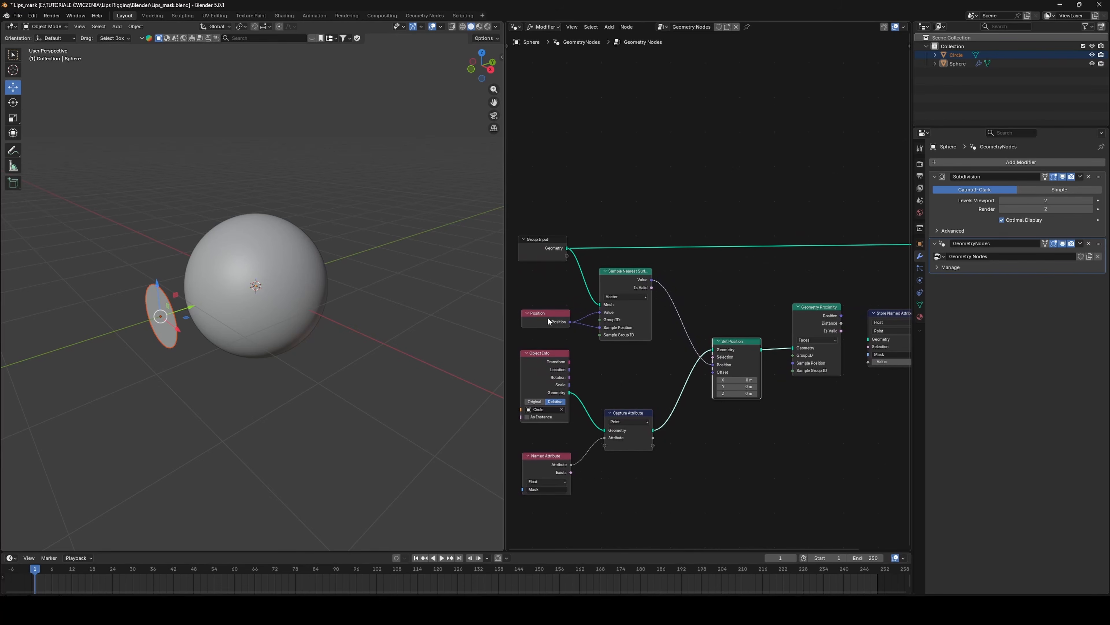
pyautogui.moveTo(568, 323); pyautogui.dragTo(794, 363)
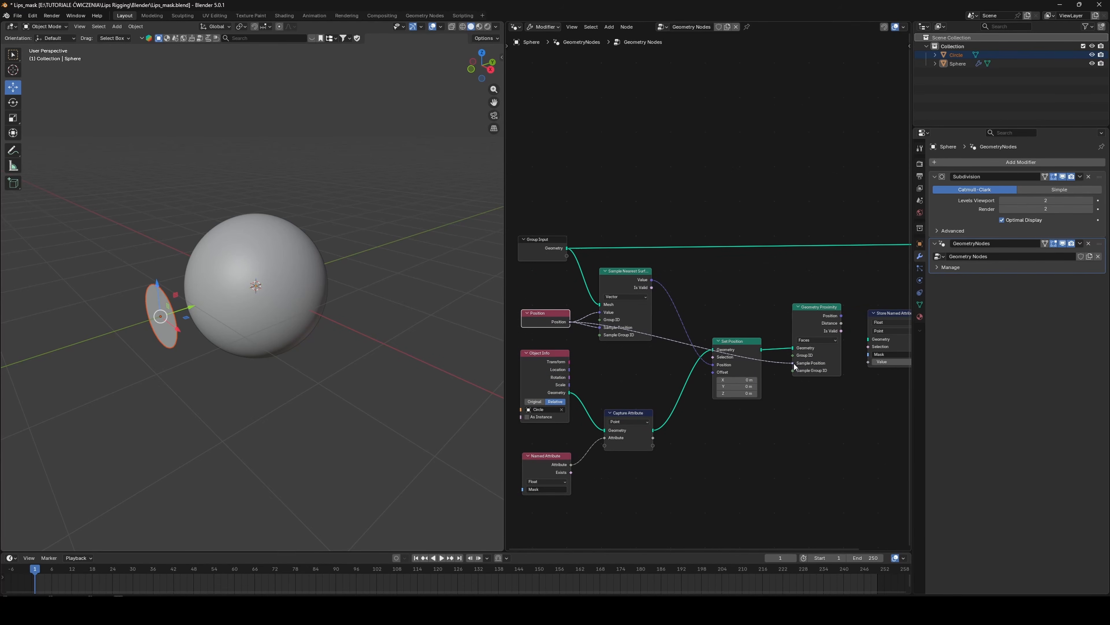
pyautogui.moveTo(824, 401); pyautogui.dragTo(728, 407, button='middle')
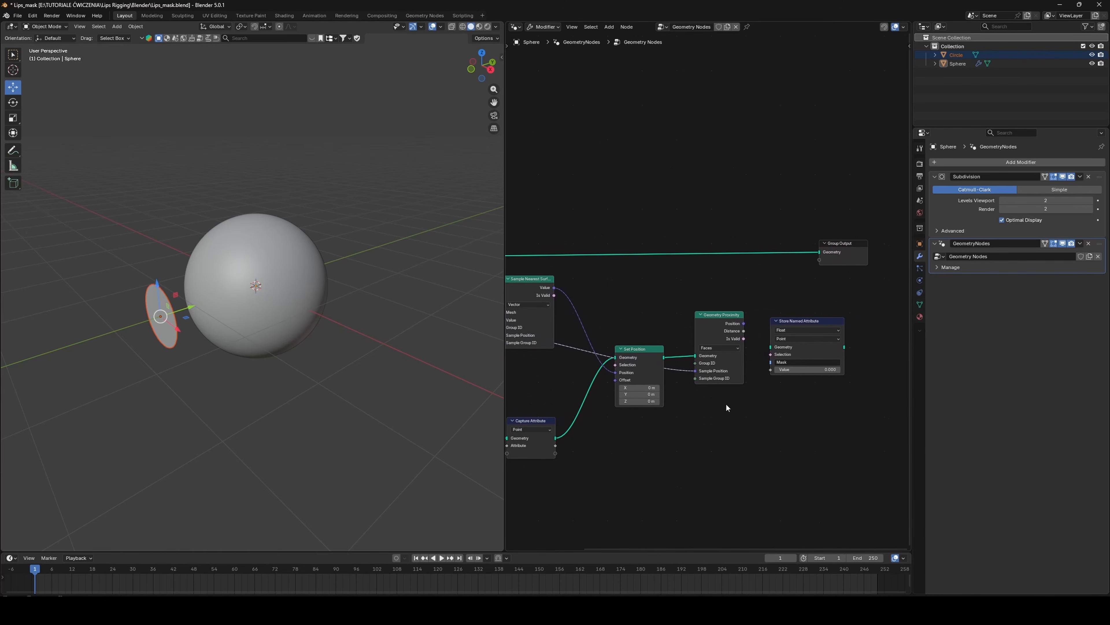
pyautogui.moveTo(743, 331); pyautogui.dragTo(773, 341)
# - Route the Group Input geometry through Store Named Attribute into Group Output, moving both nodes so the chain fits between them
pyautogui.scroll(2, 773, 341)
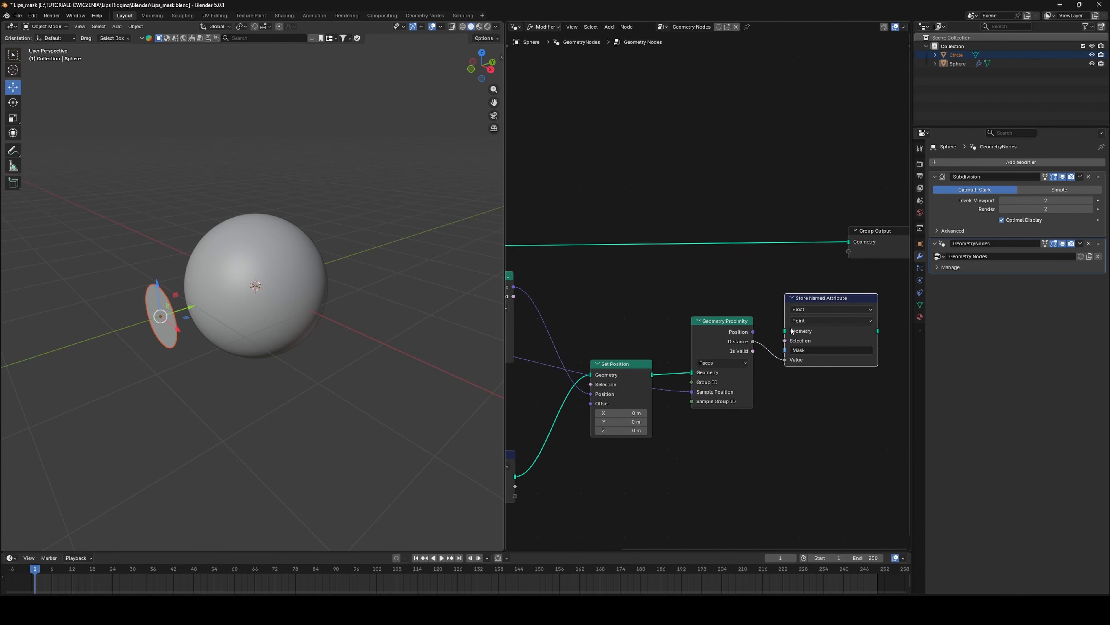
pyautogui.moveTo(656, 293); pyautogui.dragTo(719, 292, button='middle')
pyautogui.scroll(-2, 656, 273)
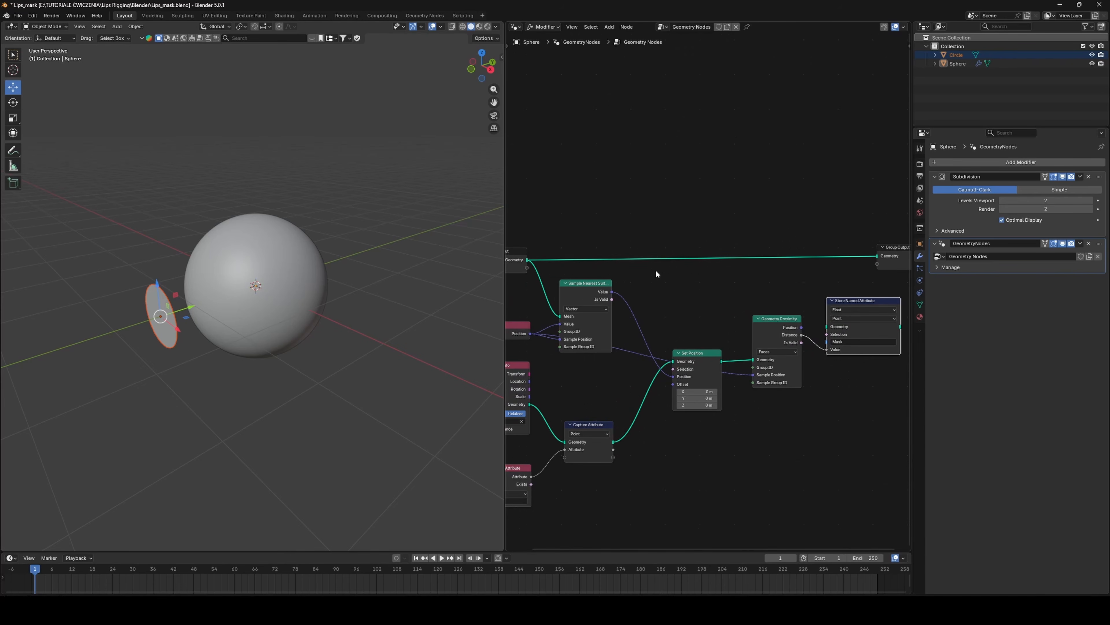
pyautogui.moveTo(543, 263); pyautogui.dragTo(850, 295)
pyautogui.moveTo(890, 293); pyautogui.dragTo(743, 312, button='middle')
pyautogui.click(747, 272)
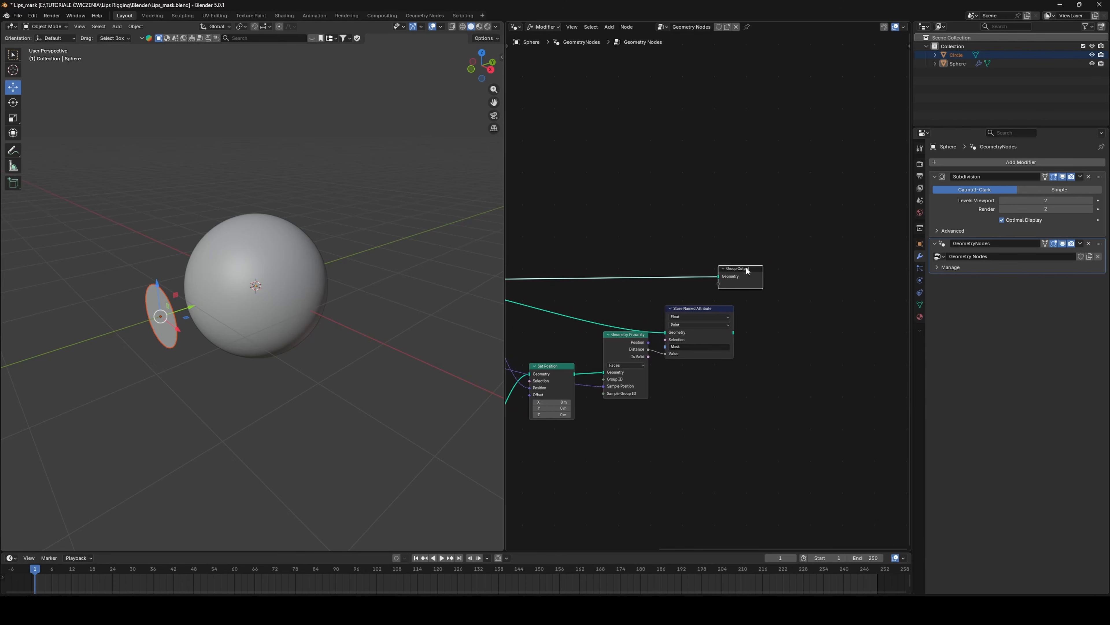
pyautogui.moveTo(748, 271); pyautogui.dragTo(816, 282)
pyautogui.moveTo(736, 333); pyautogui.dragTo(787, 287)
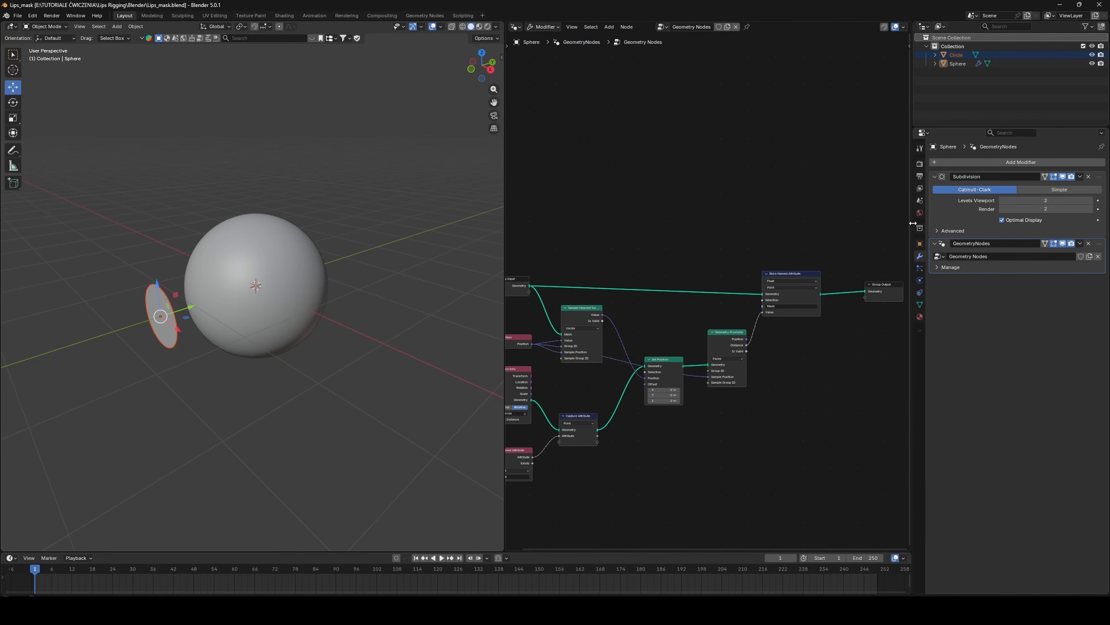
# - Split the node editor horizontally and change the upper area into a Shader Editor
pyautogui.rightClick(912, 223)
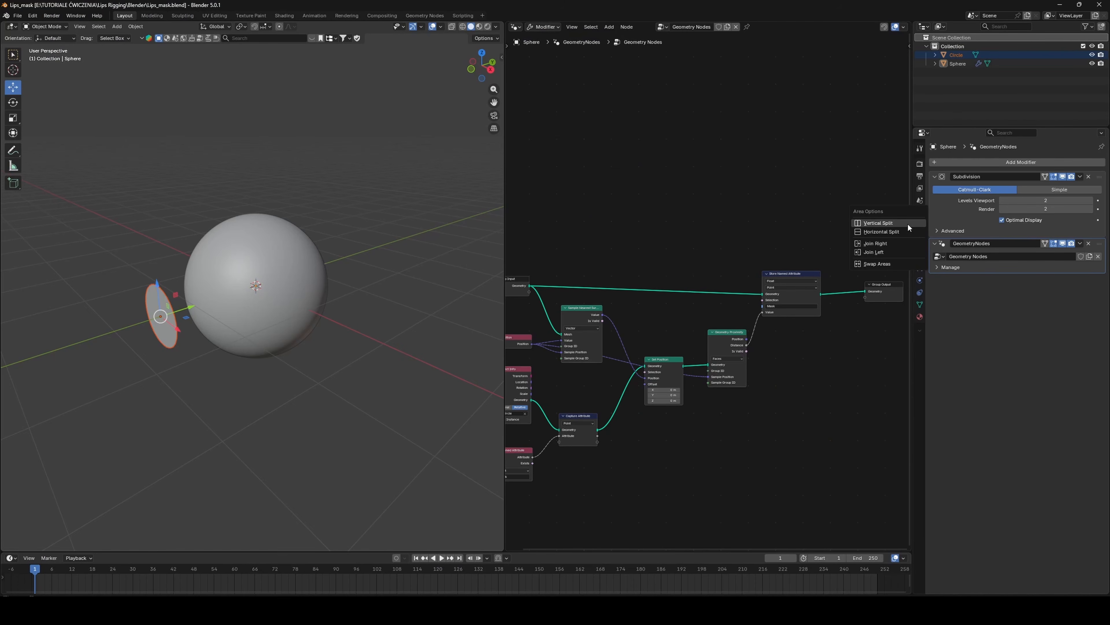
pyautogui.click(895, 232)
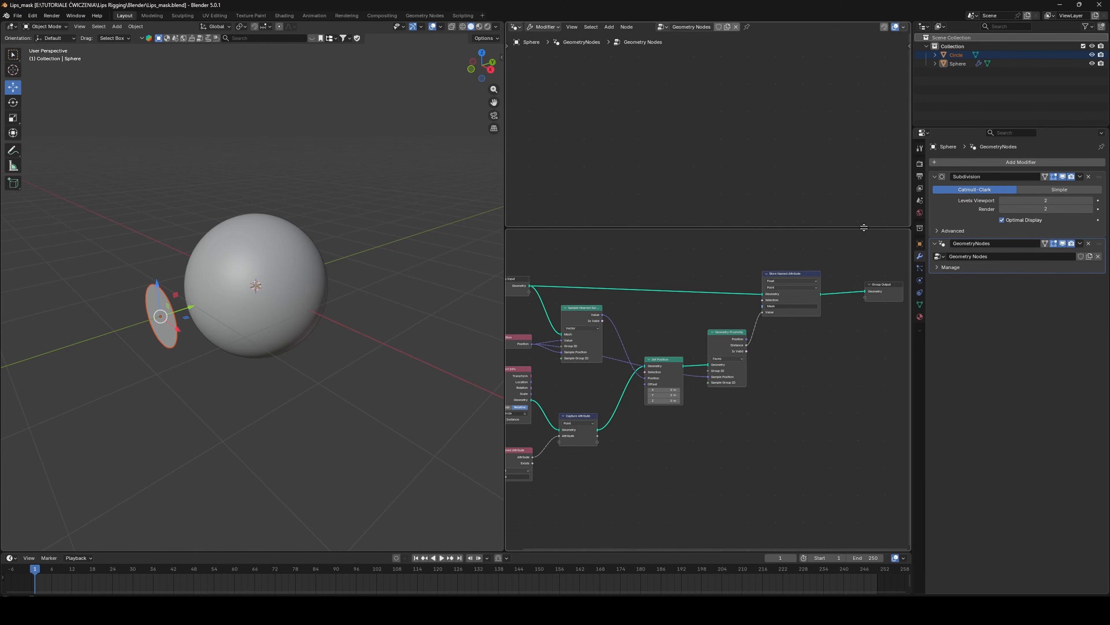
pyautogui.click(719, 268)
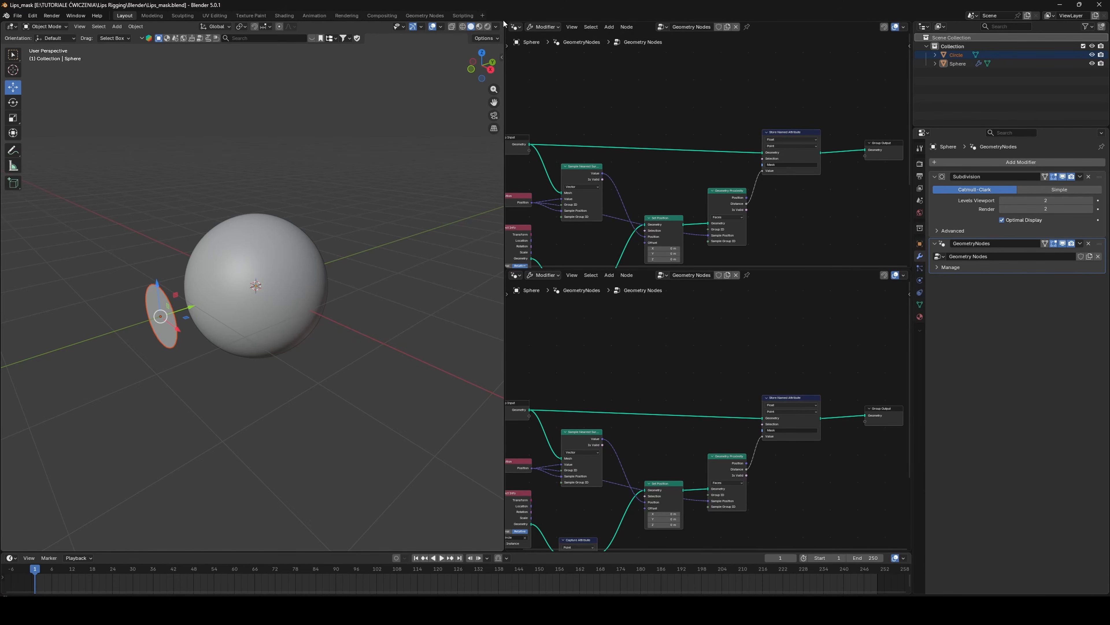
pyautogui.click(516, 26)
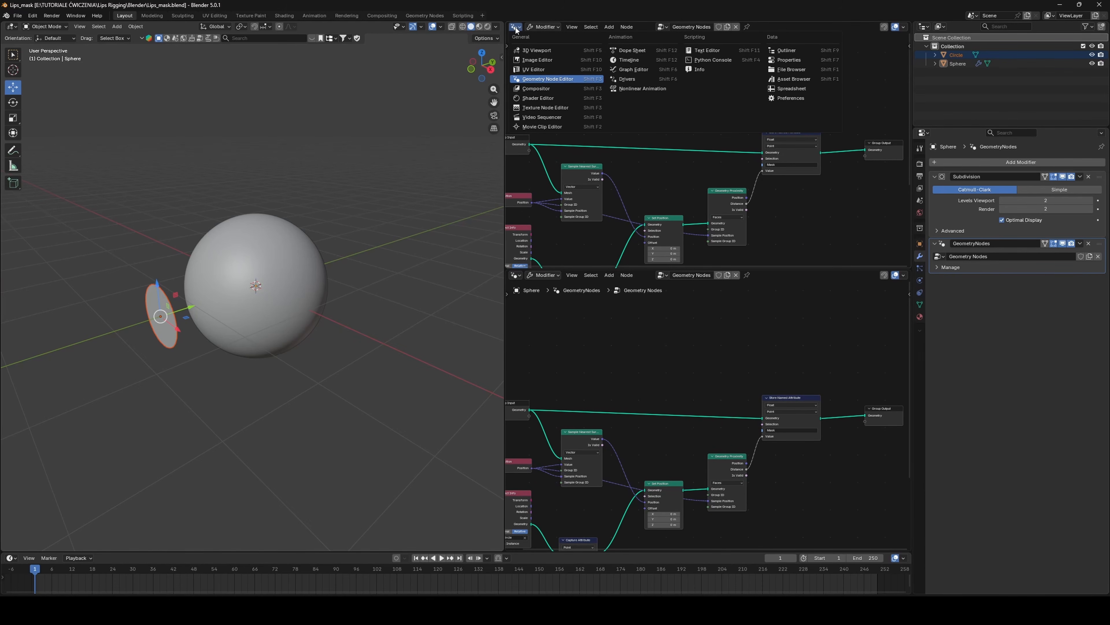
pyautogui.click(540, 100)
# - Create a new material on the sphere and add an Attribute node that reads the Mask attribute
pyautogui.click(289, 264)
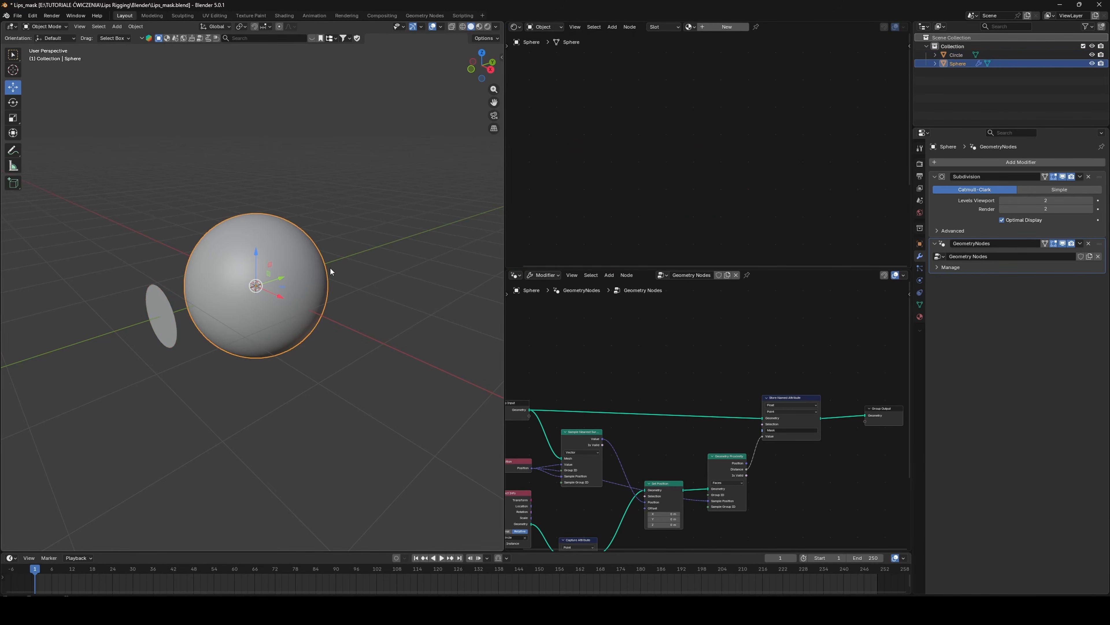
pyautogui.click(720, 29)
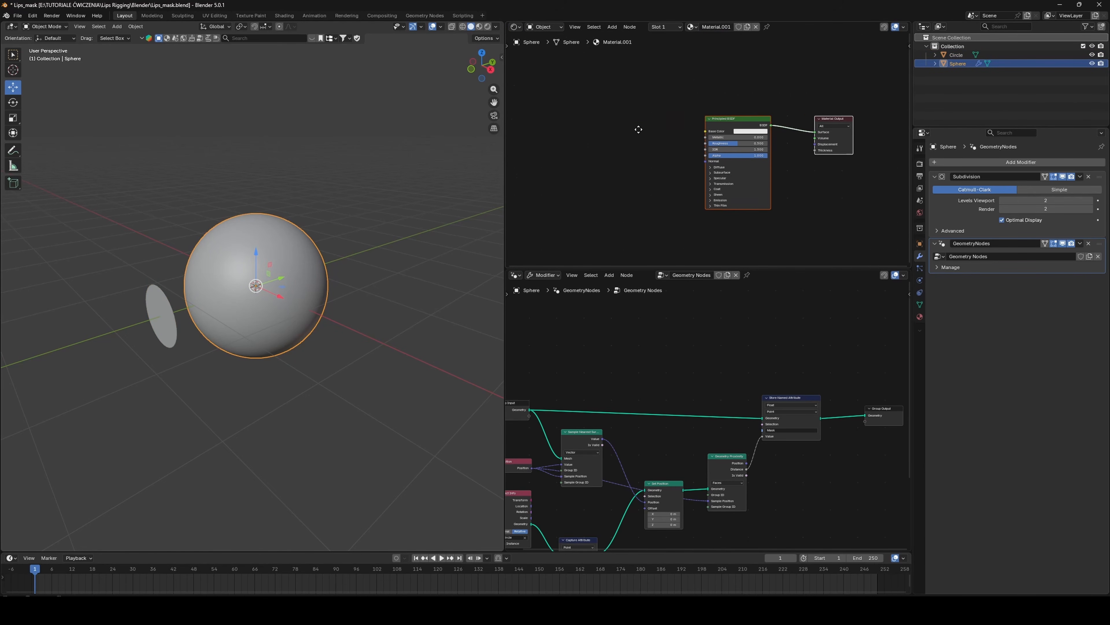
pyautogui.hotkey('shift', 'a')
pyautogui.click(694, 126)
pyautogui.write('attribute')
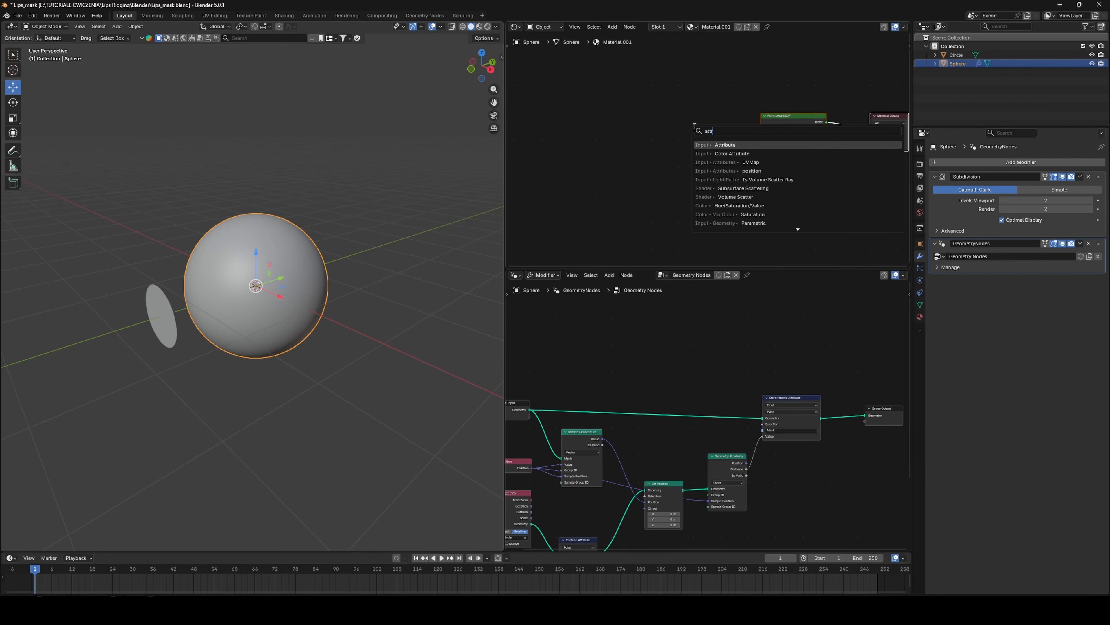
pyautogui.press('Return')
pyautogui.click(601, 130)
pyautogui.click(618, 171)
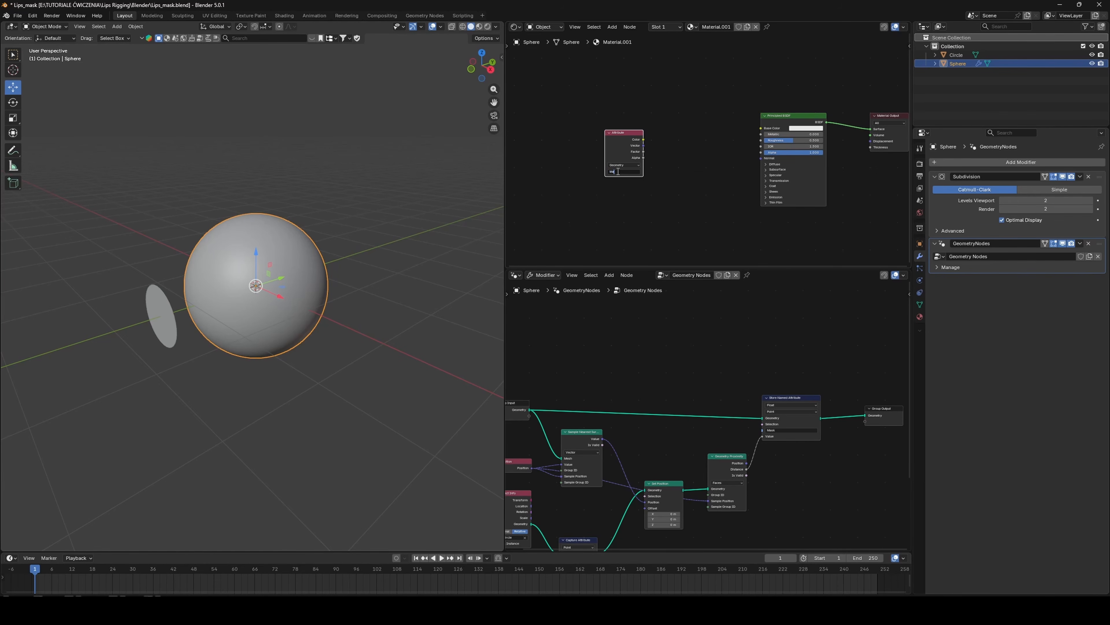
# - Add a Color Ramp node between Attribute and Principled BSDF and set its interpolation to Constant
pyautogui.hotkey('shift', 'a')
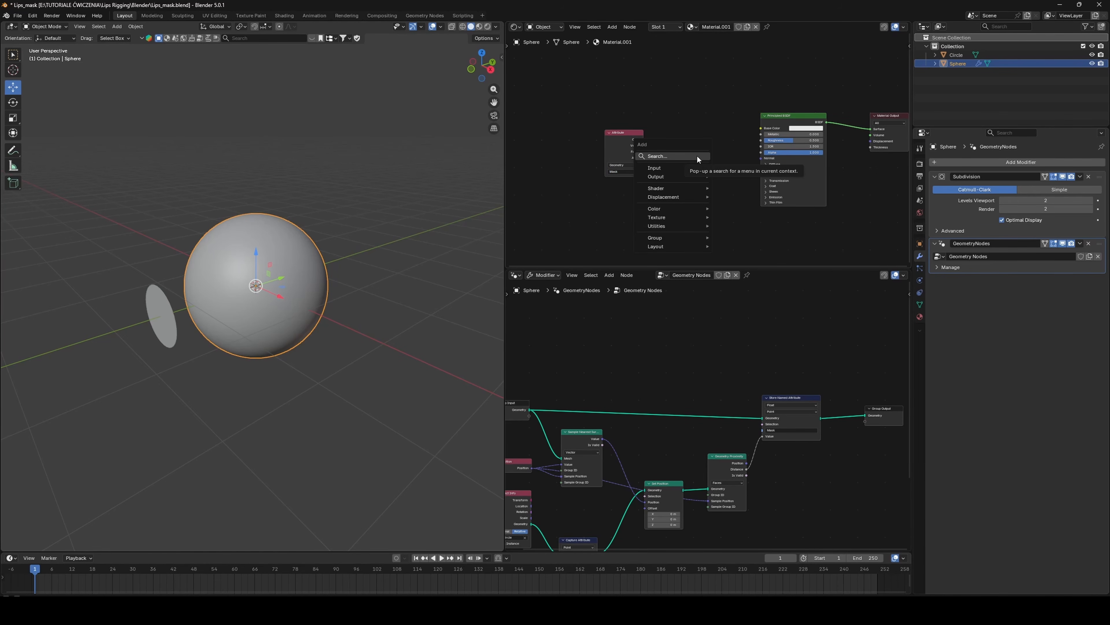
pyautogui.click(697, 157)
pyautogui.write('color')
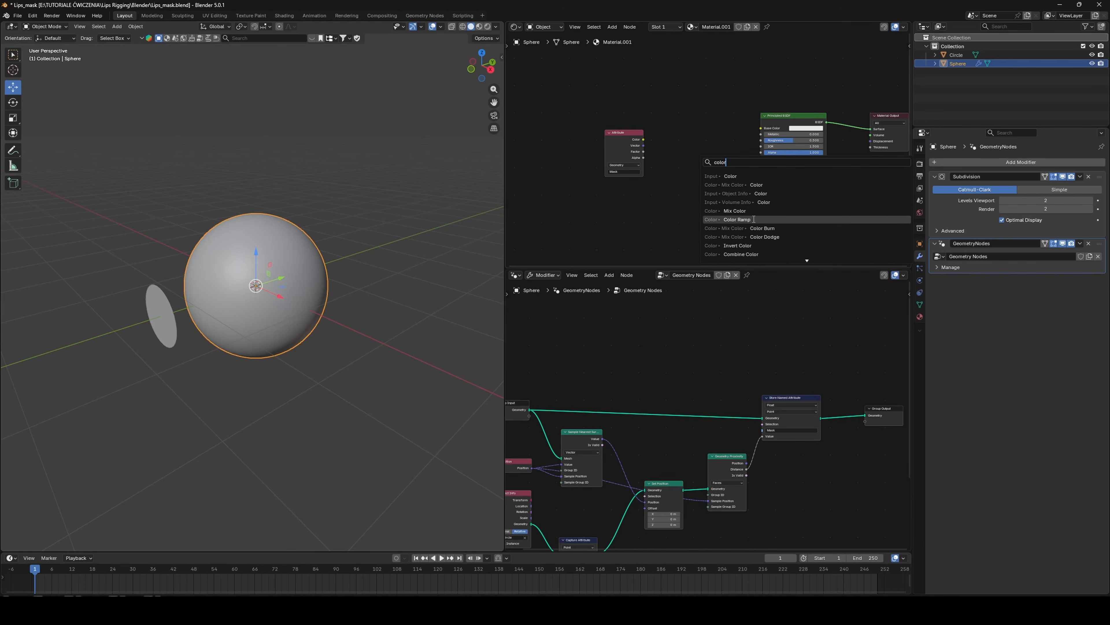
pyautogui.click(737, 220)
pyautogui.click(668, 134)
pyautogui.click(717, 156)
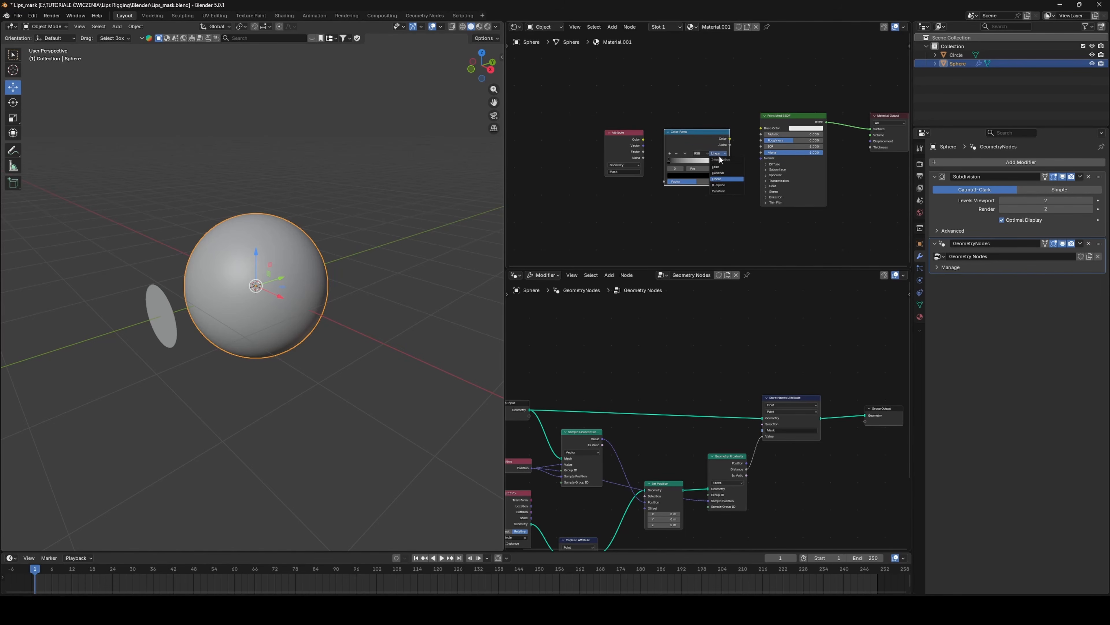
pyautogui.click(724, 189)
# - Flip the color ramp so white comes first, and set the black stop's position to 0.01
pyautogui.moveTo(722, 168); pyautogui.dragTo(681, 168)
pyautogui.scroll(5, 591, 192)
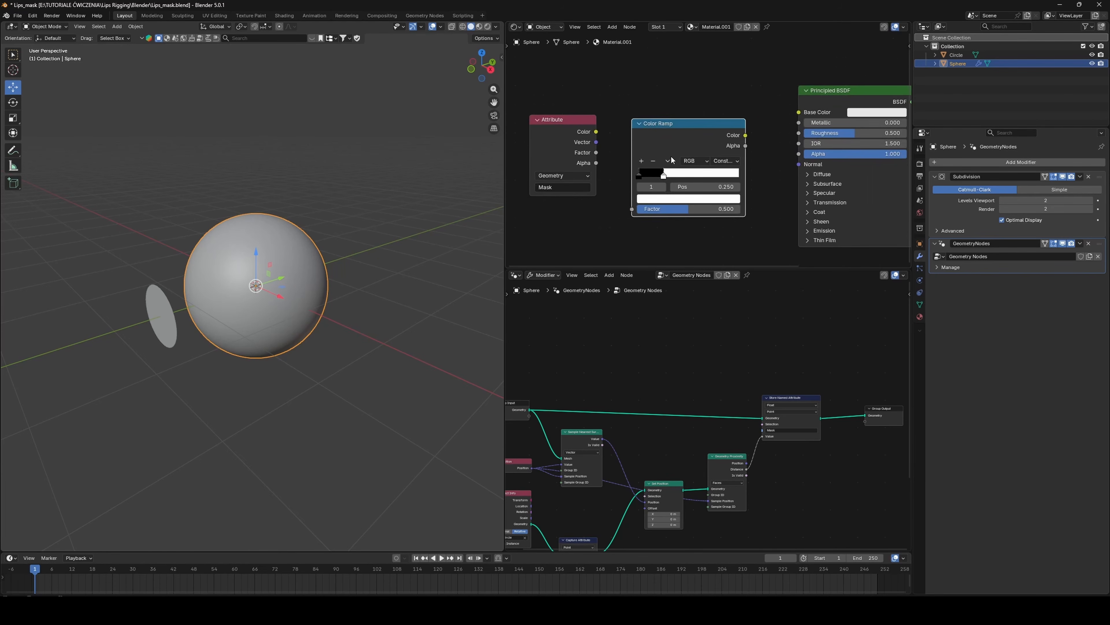
pyautogui.moveTo(596, 195)
pyautogui.mouseDown()
pyautogui.moveTo(656, 198)
pyautogui.moveTo(613, 194)
pyautogui.mouseUp()
pyautogui.click(657, 193)
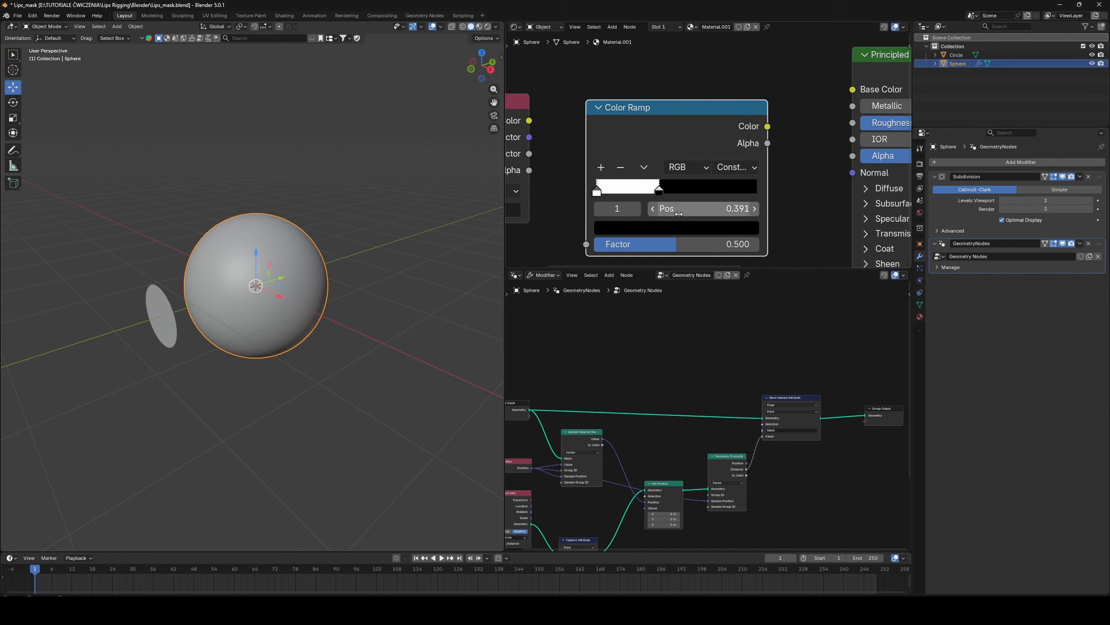
pyautogui.click(736, 208)
pyautogui.write('0.01')
pyautogui.press('Return')
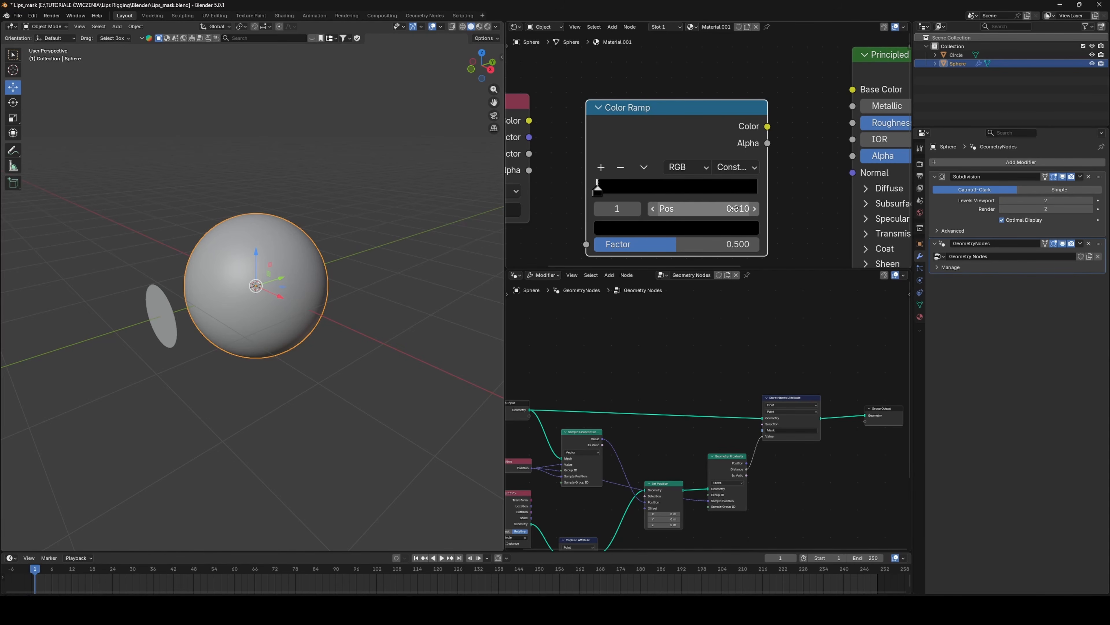
# - Shift the Color Ramp closer to the Attribute node and add a Float Mix node between it and Principled BSDF
pyautogui.scroll(-2, 706, 109)
pyautogui.press('g')
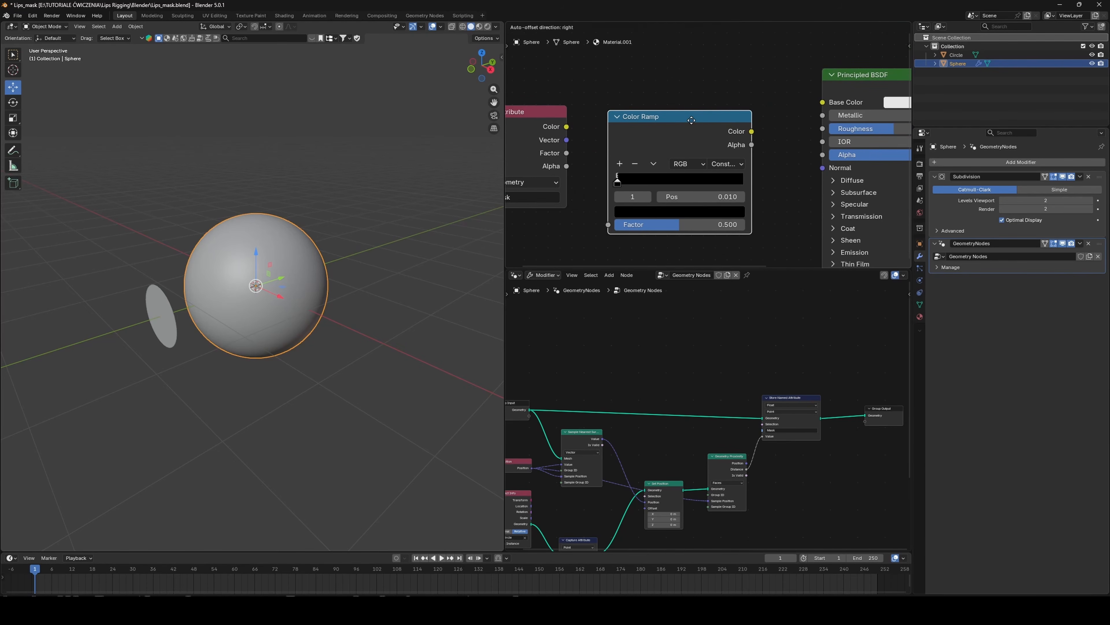
pyautogui.rightClick(705, 108)
pyautogui.click(738, 87)
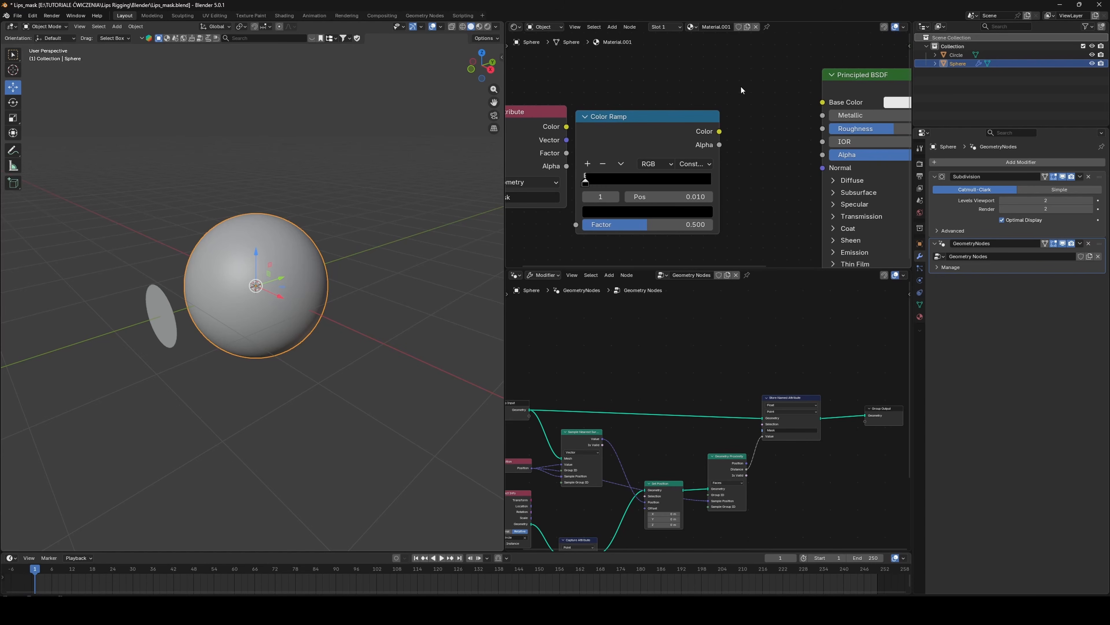
pyautogui.hotkey('shift', 'a')
pyautogui.write('mix')
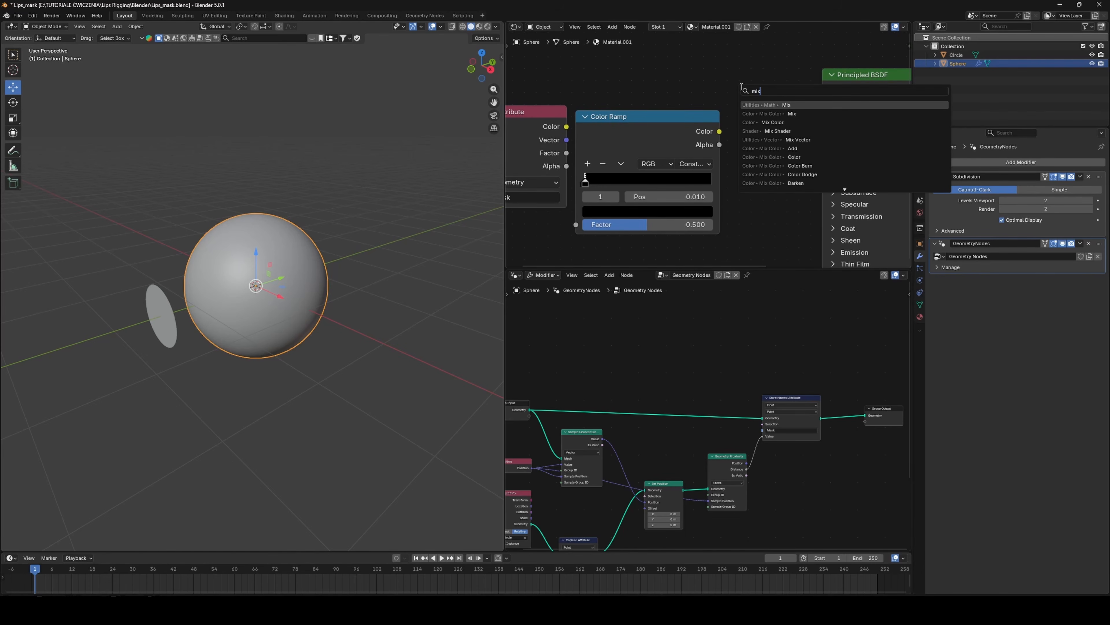
pyautogui.press('Return')
pyautogui.click(769, 88)
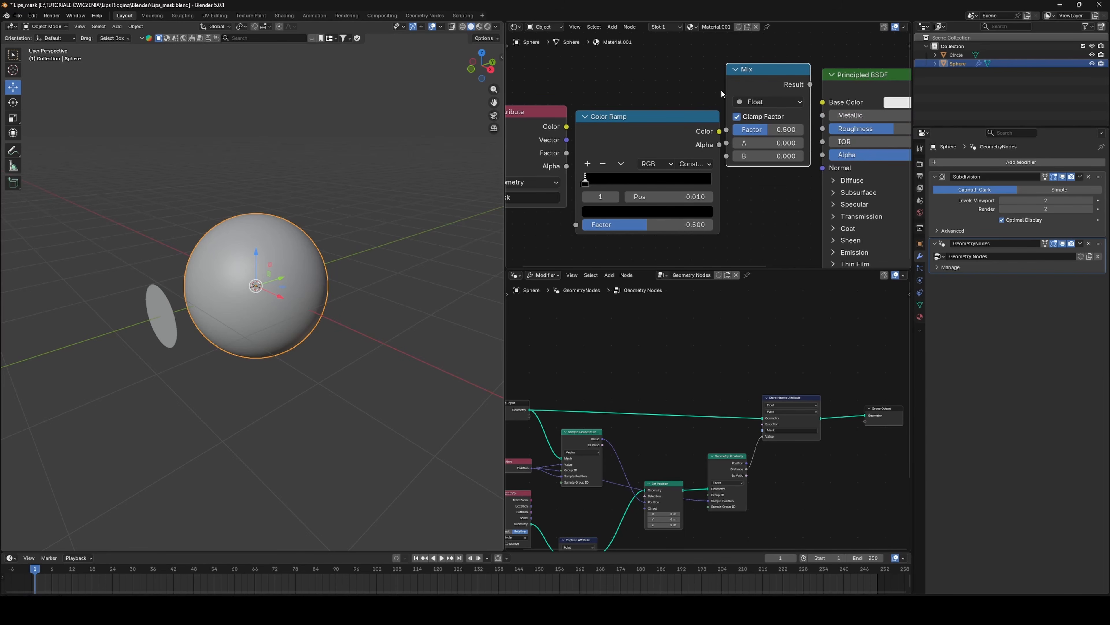
# - Move the Attribute and Color Ramp nodes away from Mix, and link the Attribute's Color to the ramp's Factor
pyautogui.scroll(-2, 666, 163)
pyautogui.moveTo(658, 207); pyautogui.dragTo(572, 112)
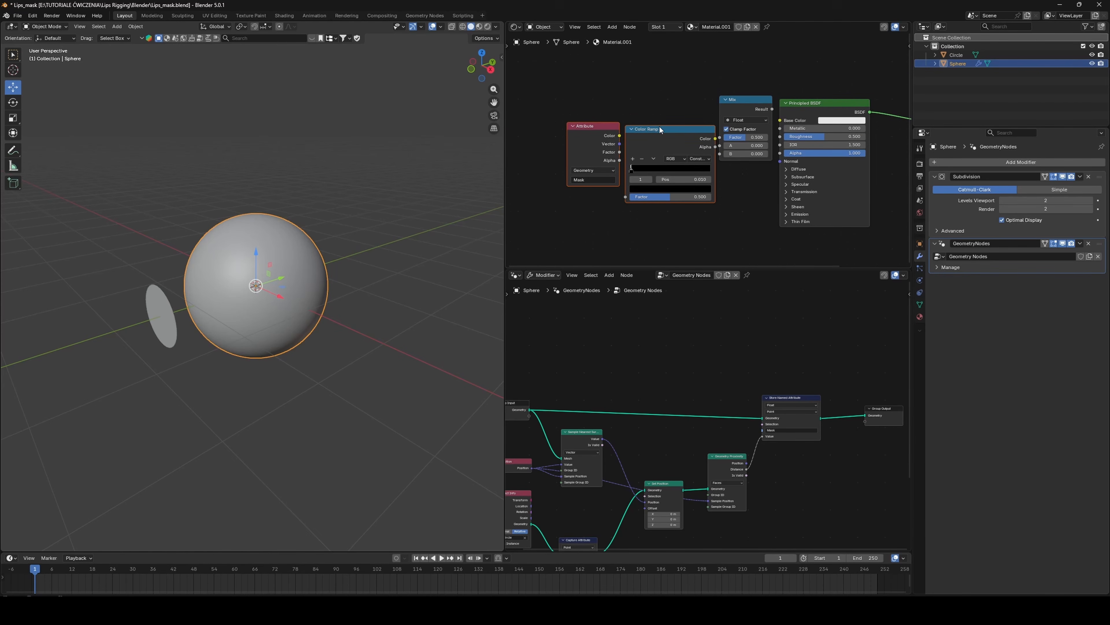
pyautogui.moveTo(672, 142); pyautogui.dragTo(628, 102)
pyautogui.hotkey('alt', 'a')
pyautogui.click(556, 112)
pyautogui.moveTo(585, 166); pyautogui.dragTo(586, 167)
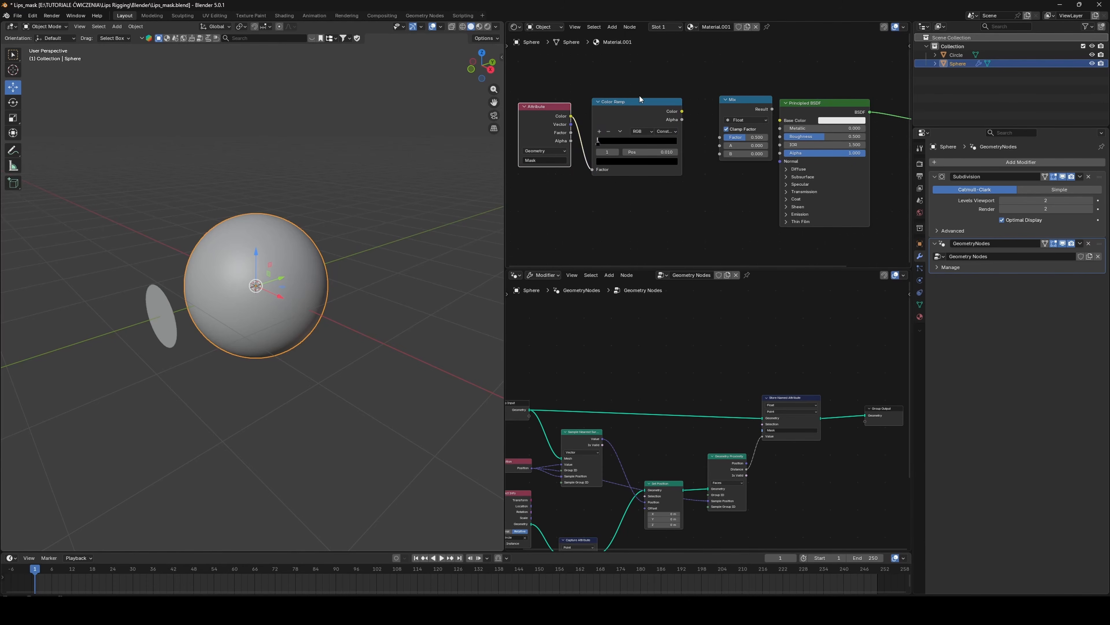
# - Link the Color Ramp's Color output to Mix's Factor and set Mix's A value to 1
pyautogui.click(679, 113)
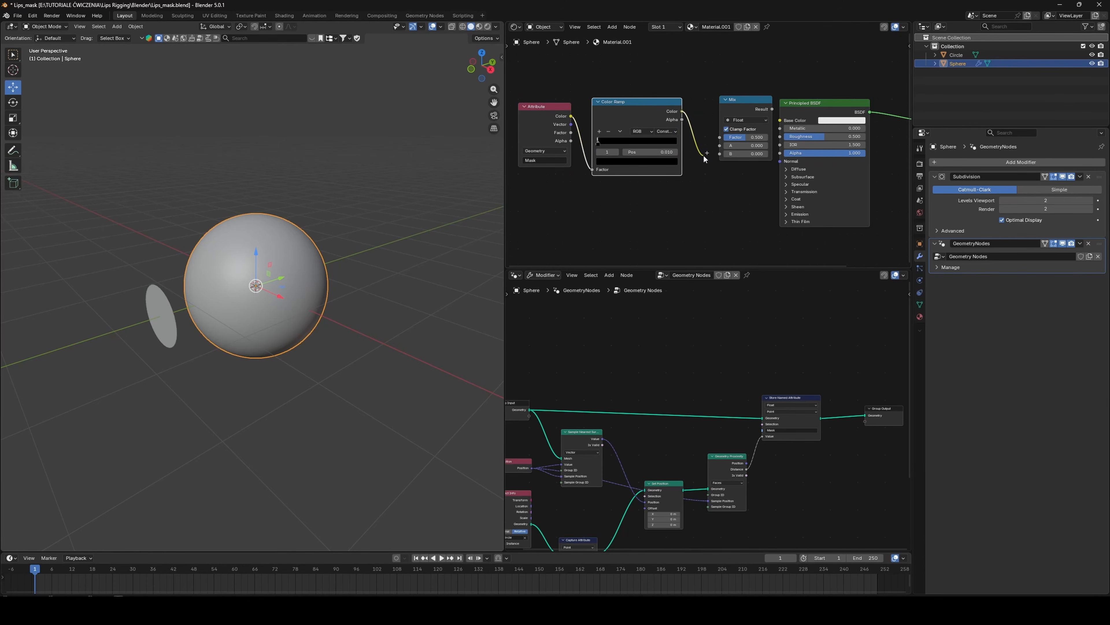
pyautogui.moveTo(714, 139); pyautogui.dragTo(719, 137)
pyautogui.doubleClick(755, 145)
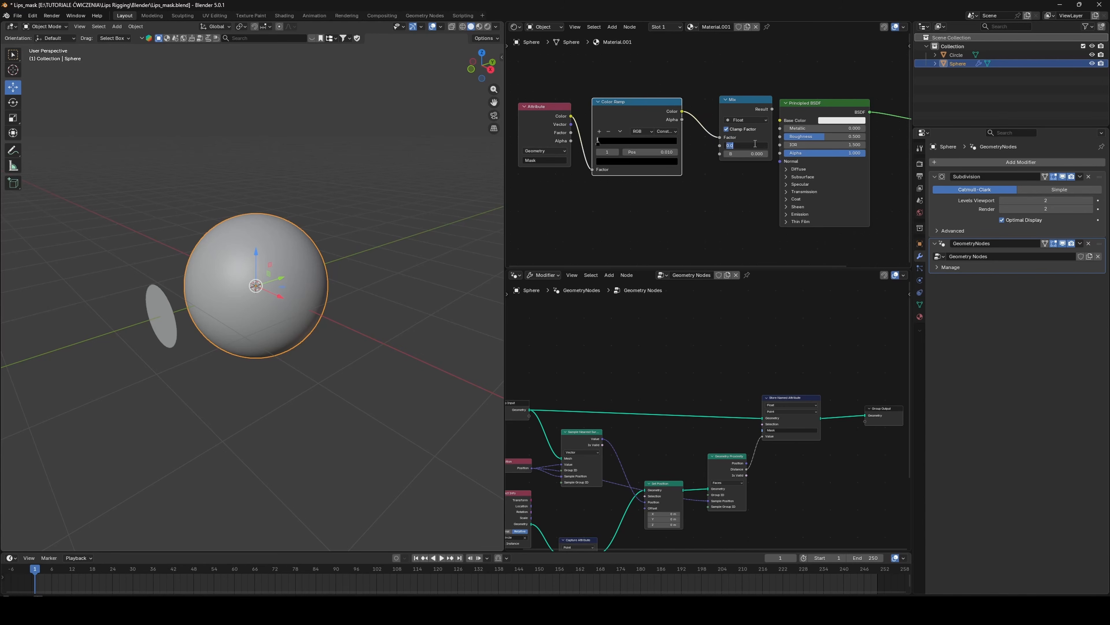
pyautogui.write('1')
pyautogui.press('Return')
# - Move the Mix node beside the Color Ramp, link its Result to Principled BSDF's Alpha, and save the file
pyautogui.moveTo(745, 100); pyautogui.dragTo(722, 115)
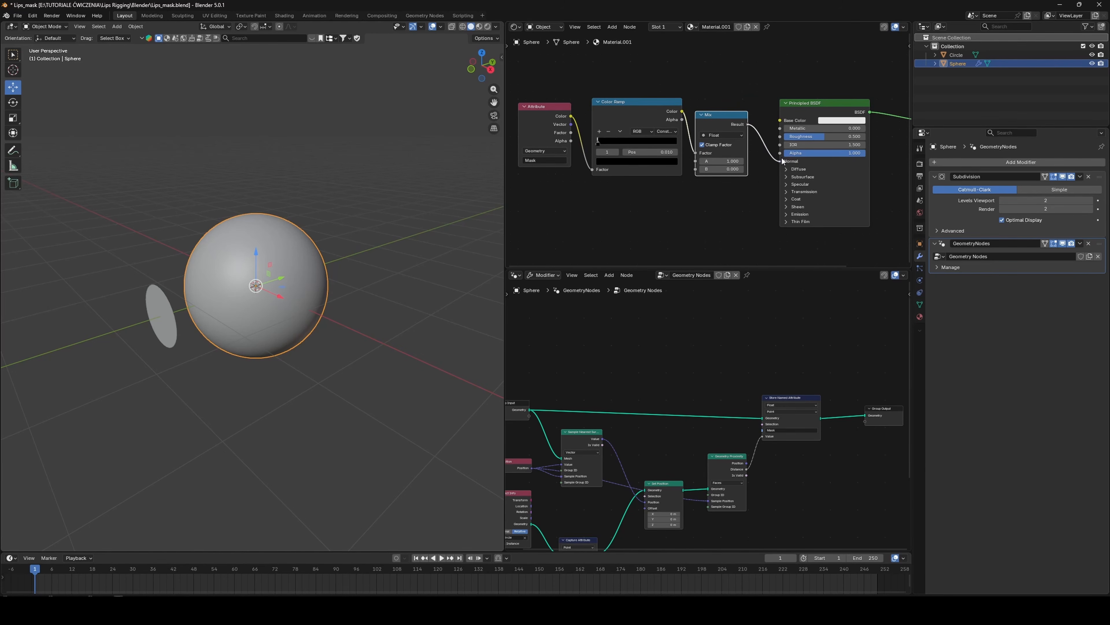
pyautogui.moveTo(783, 158); pyautogui.dragTo(780, 153)
pyautogui.hotkey('ctrl', 's')
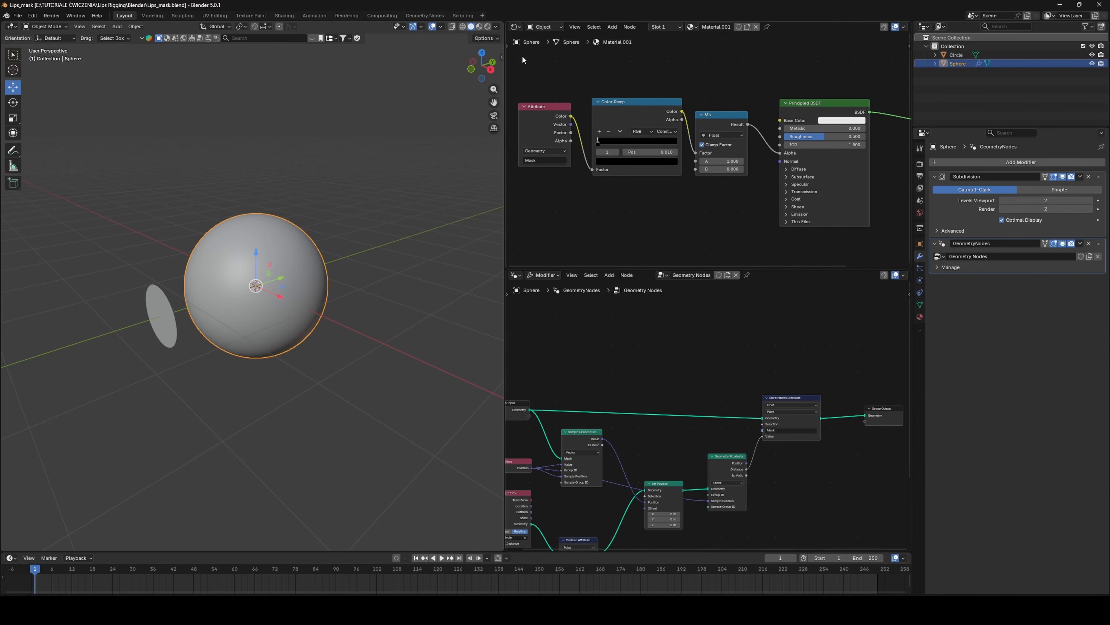
# - Switch the Shader Editor from the object's material to the World shader nodes
pyautogui.click(542, 27)
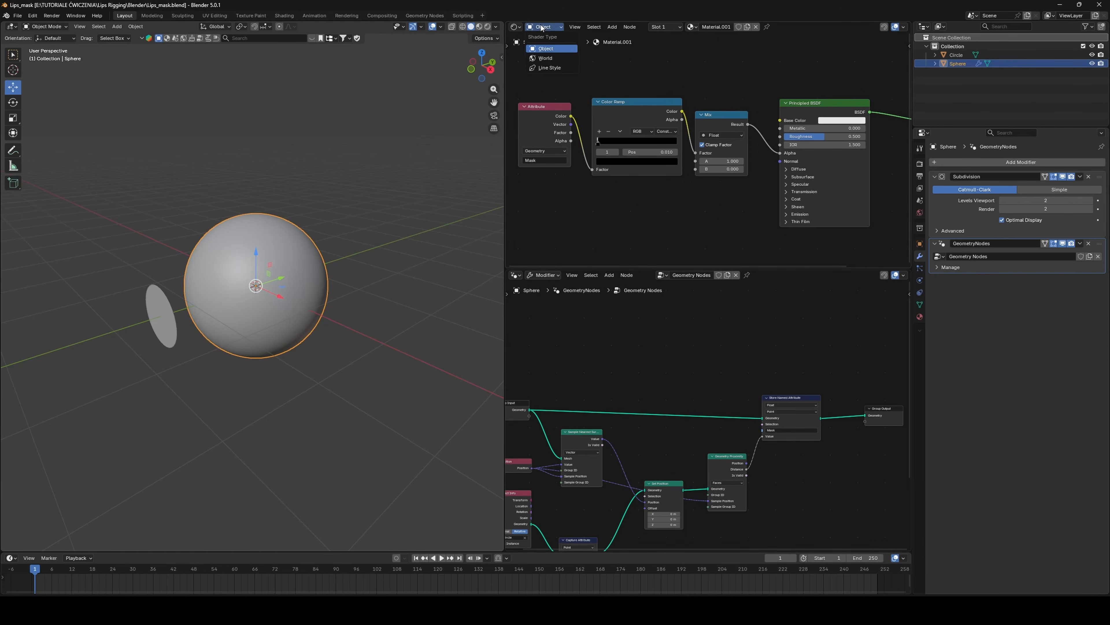
pyautogui.click(546, 59)
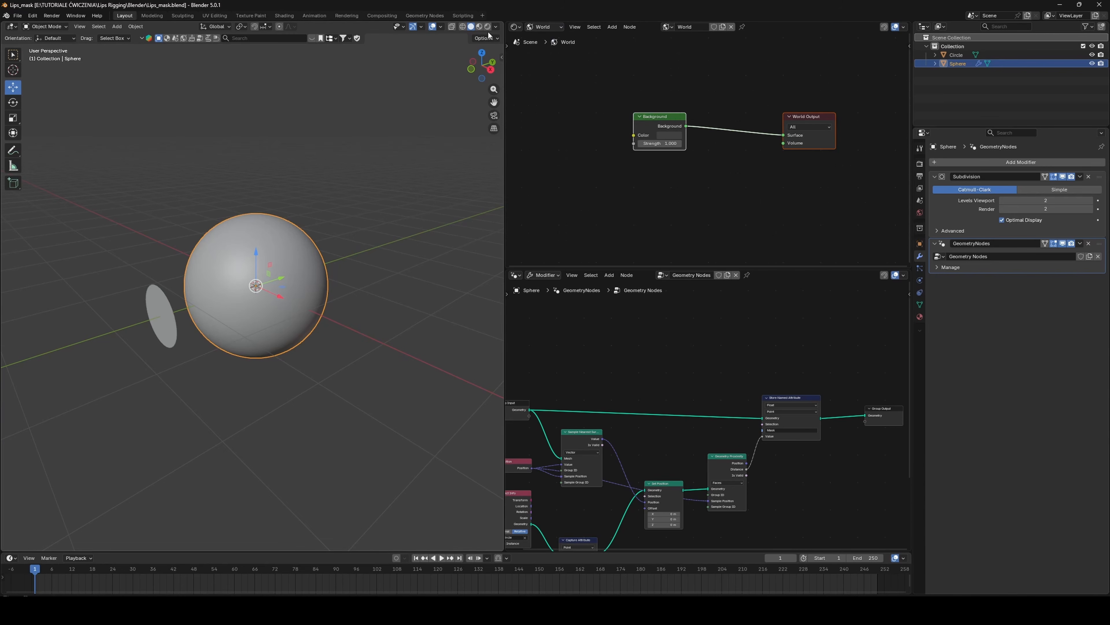
pyautogui.moveTo(628, 152); pyautogui.dragTo(724, 159, button='middle')
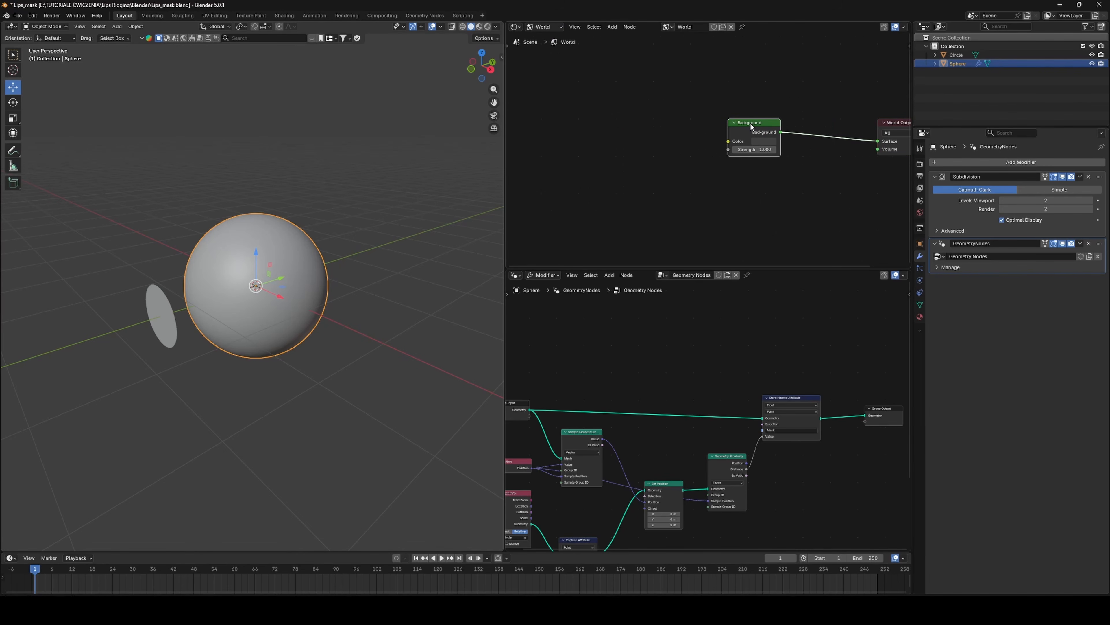
# - Add an environment texture with mapping to the World Background and load clarens_night_01_4k.exr from the HDRI folder
pyautogui.hotkey('ctrl', 't')
pyautogui.click(695, 157)
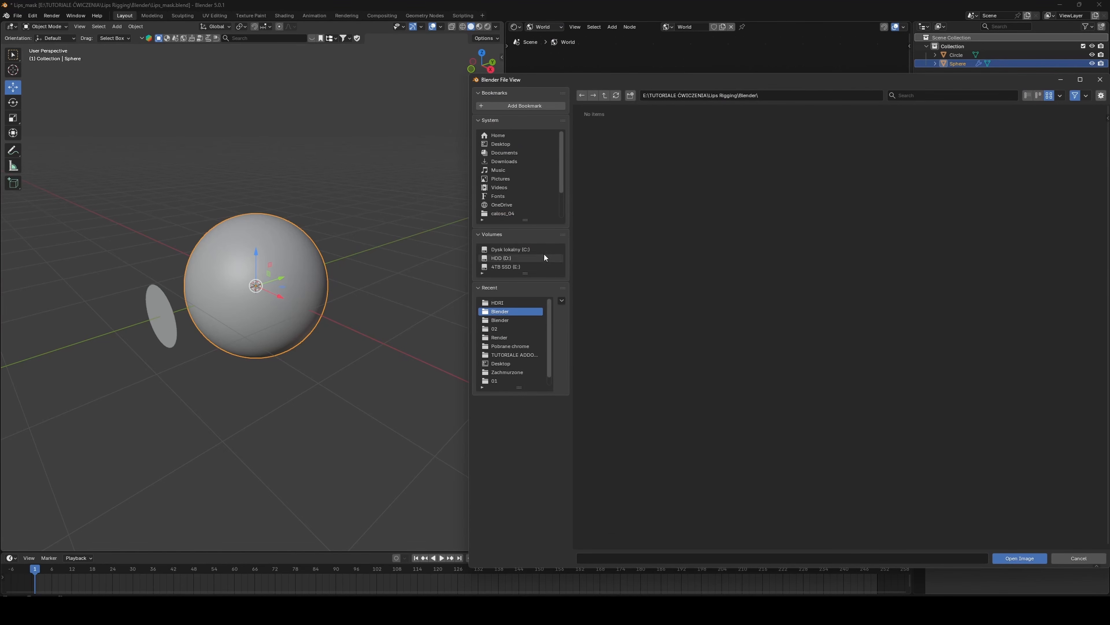
pyautogui.click(503, 302)
pyautogui.doubleClick(634, 265)
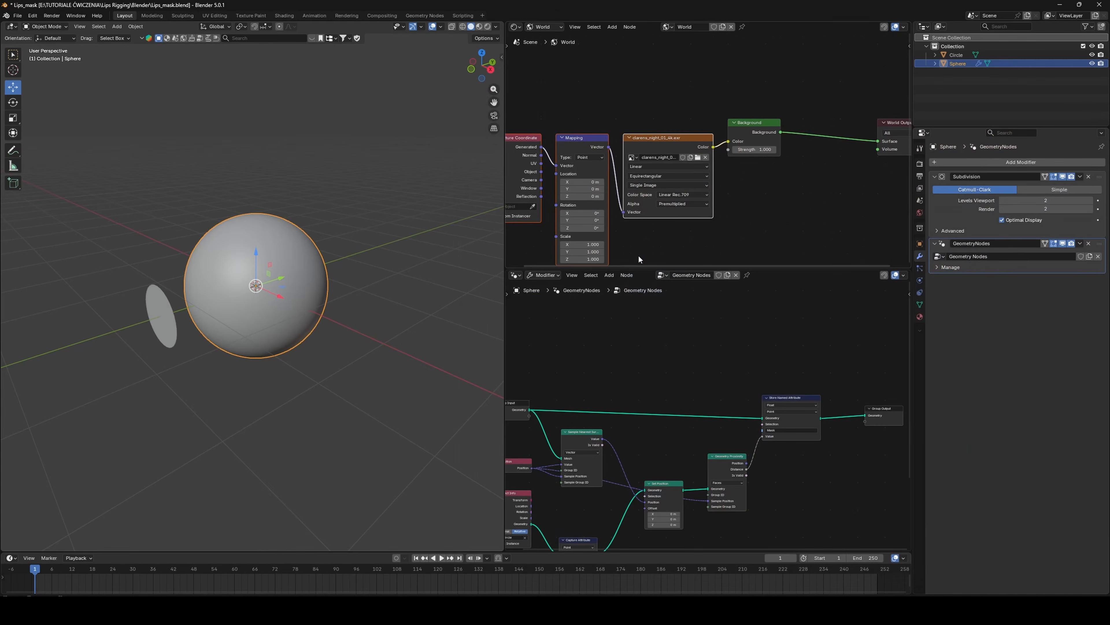
# - Switch the 3D viewport to Rendered shading to preview the sphere in the HDRI environment
pyautogui.moveTo(378, 303); pyautogui.dragTo(465, 323, button='middle')
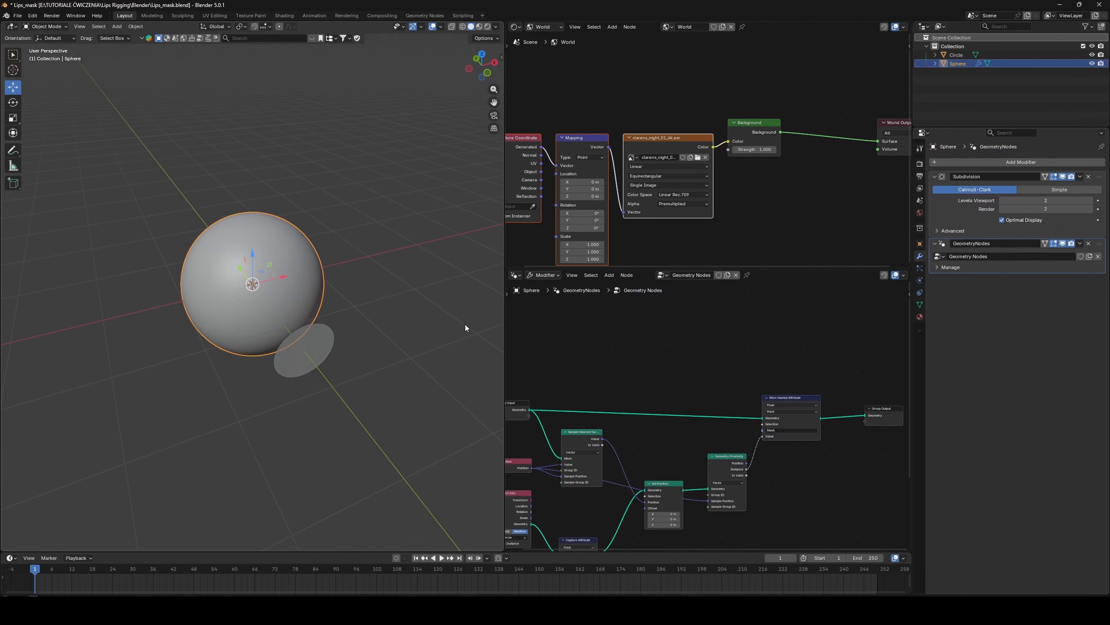
pyautogui.click(487, 26)
pyautogui.moveTo(423, 273); pyautogui.dragTo(384, 289, button='middle')
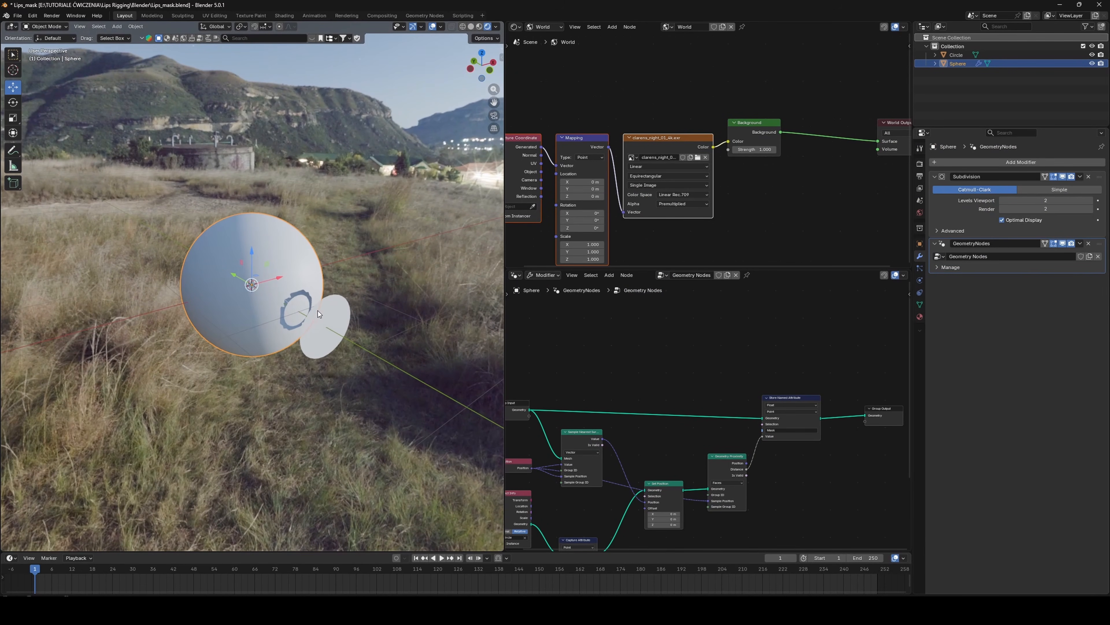
# - Return the Shader Editor to the sphere's material nodes and move the Color Ramp's black stop to about 0.101
pyautogui.moveTo(612, 104); pyautogui.dragTo(723, 67, button='middle')
pyautogui.click(550, 27)
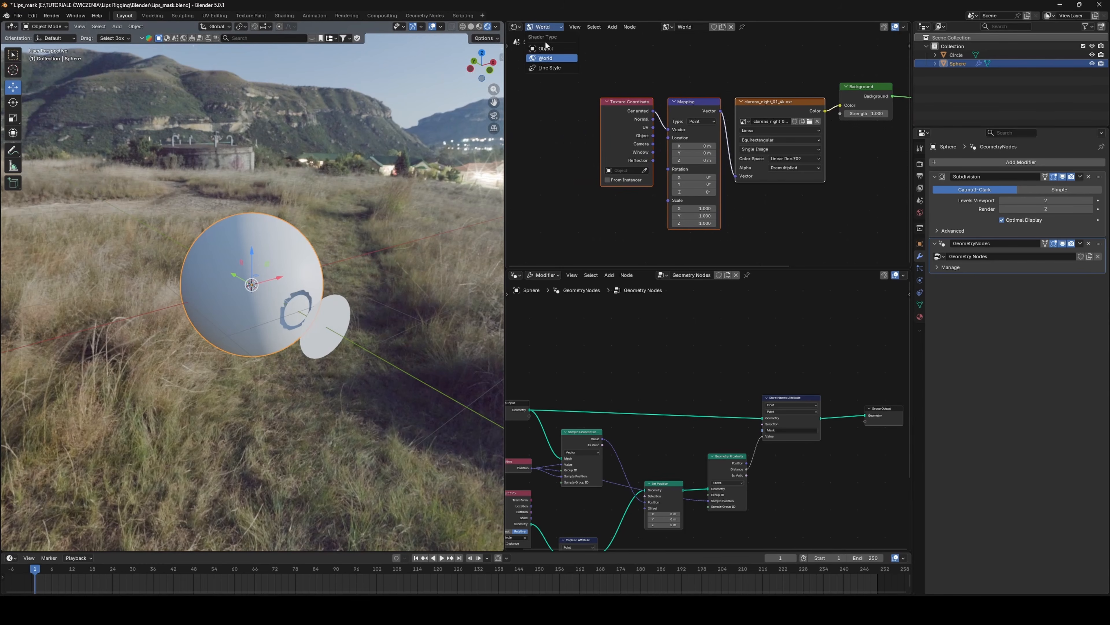
pyautogui.click(545, 41)
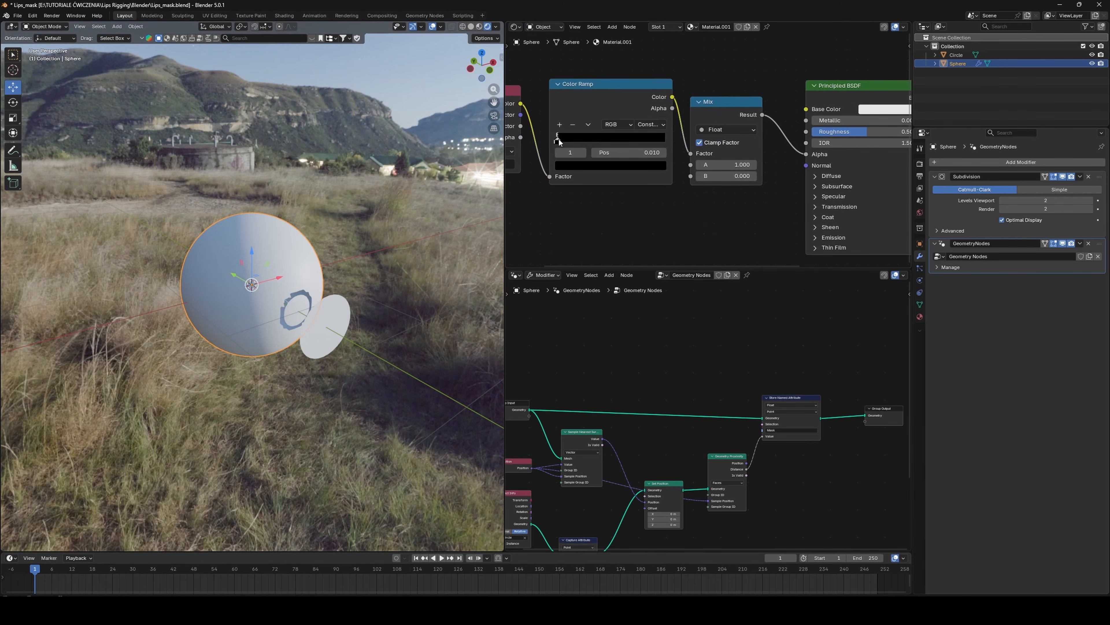
pyautogui.moveTo(558, 142); pyautogui.dragTo(566, 140)
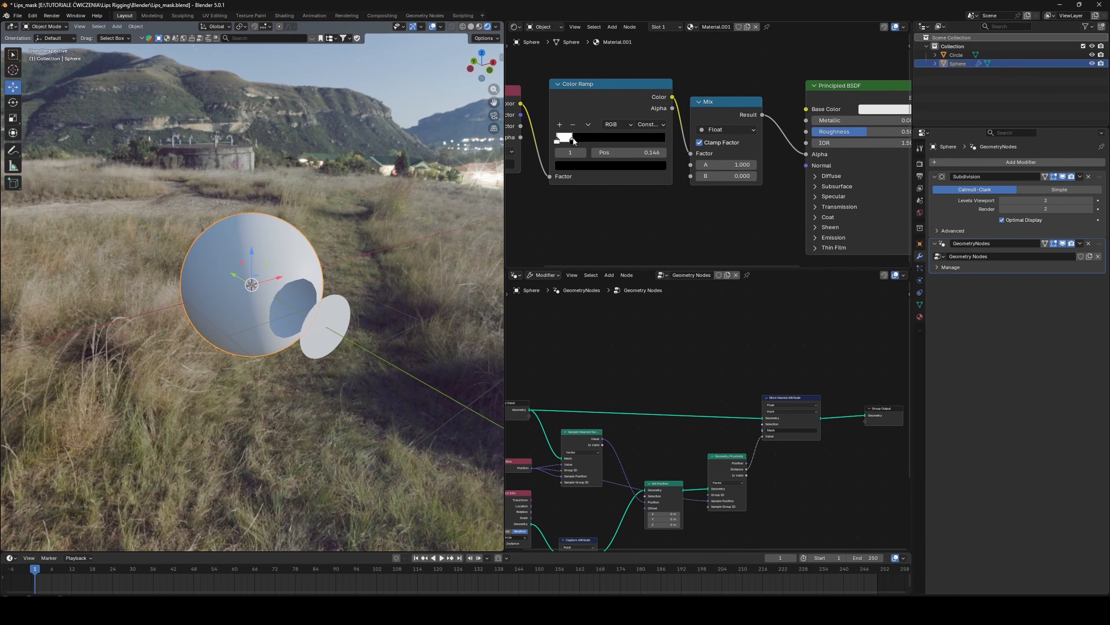
# - Select the circle and move it along the Y axis in front of the sphere
pyautogui.click(344, 320)
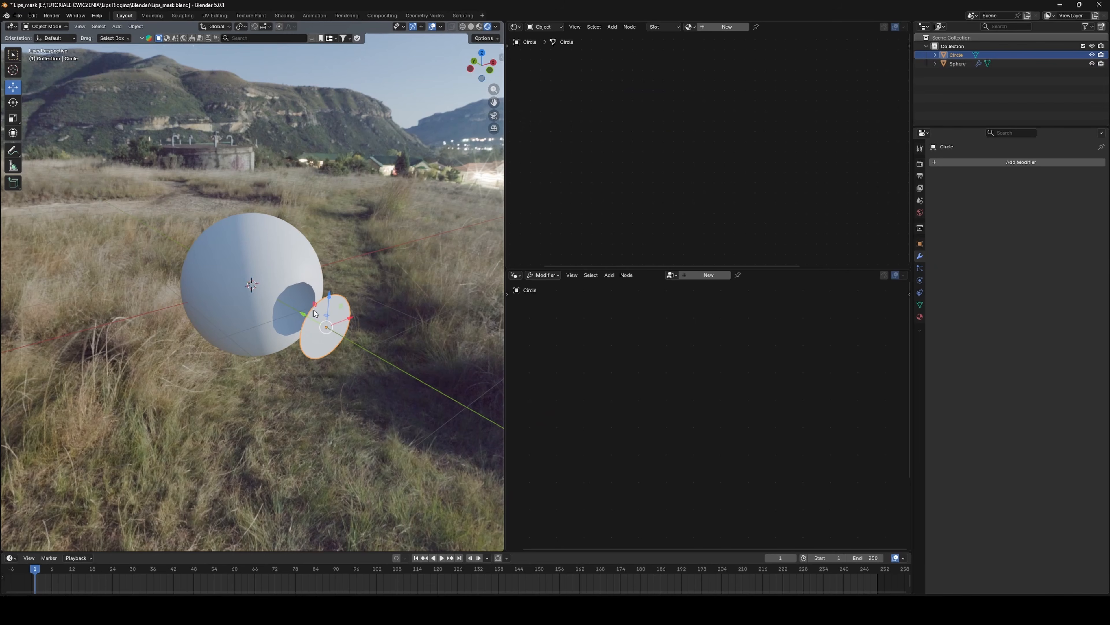
pyautogui.press('g')
pyautogui.press('y')
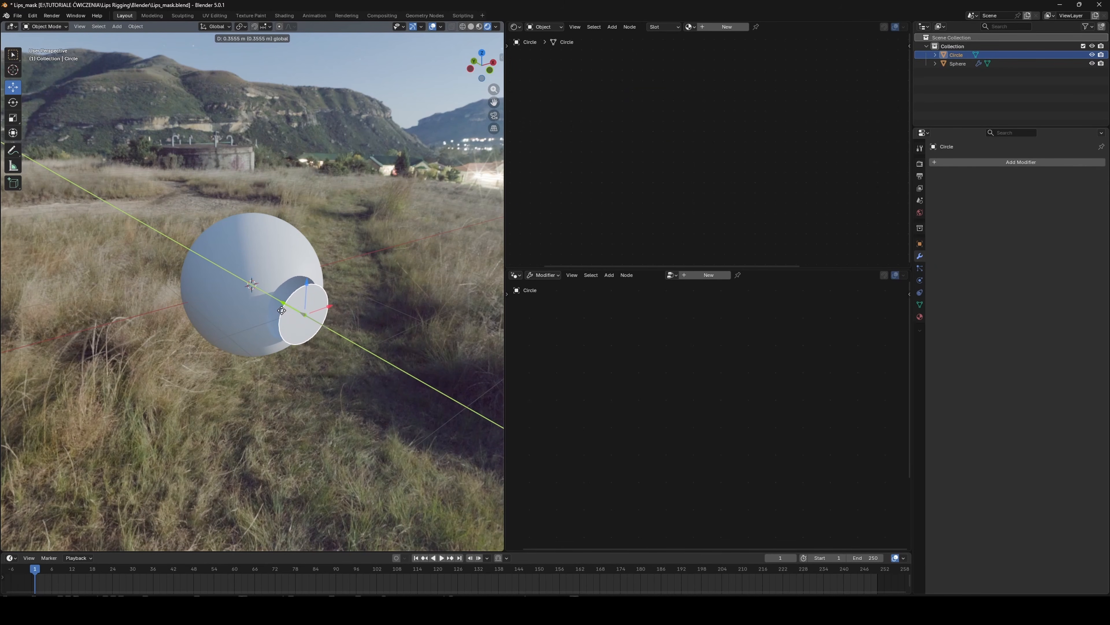
pyautogui.click(262, 287)
# - Set the sphere's Subdivision viewport level to 3 and save the file
pyautogui.click(261, 287)
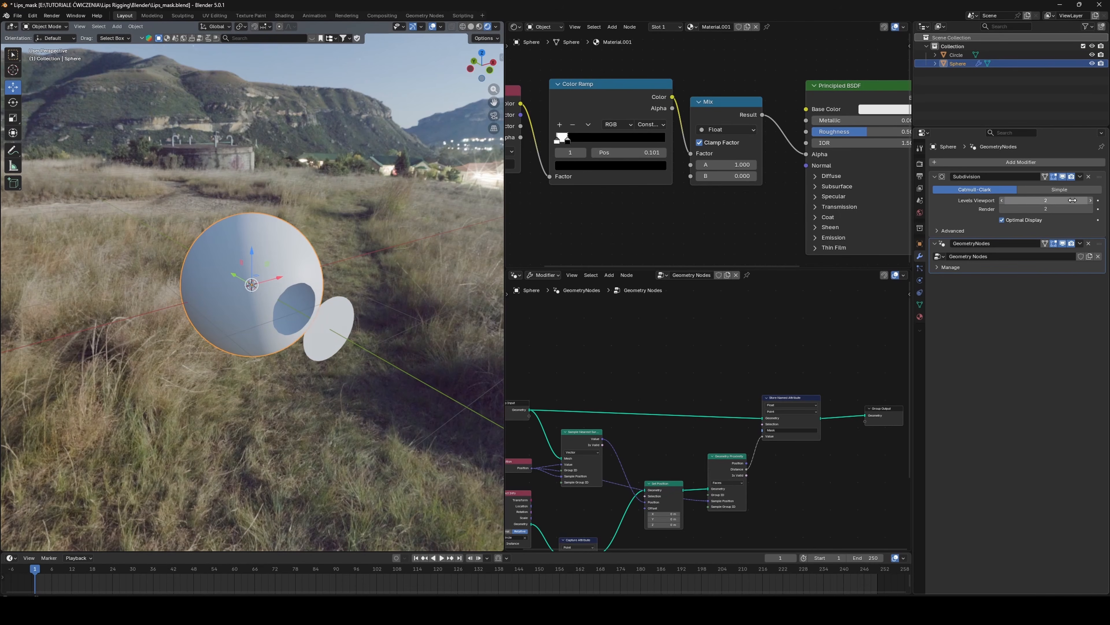
pyautogui.scroll(5, 280, 383)
pyautogui.scroll(-2, 279, 383)
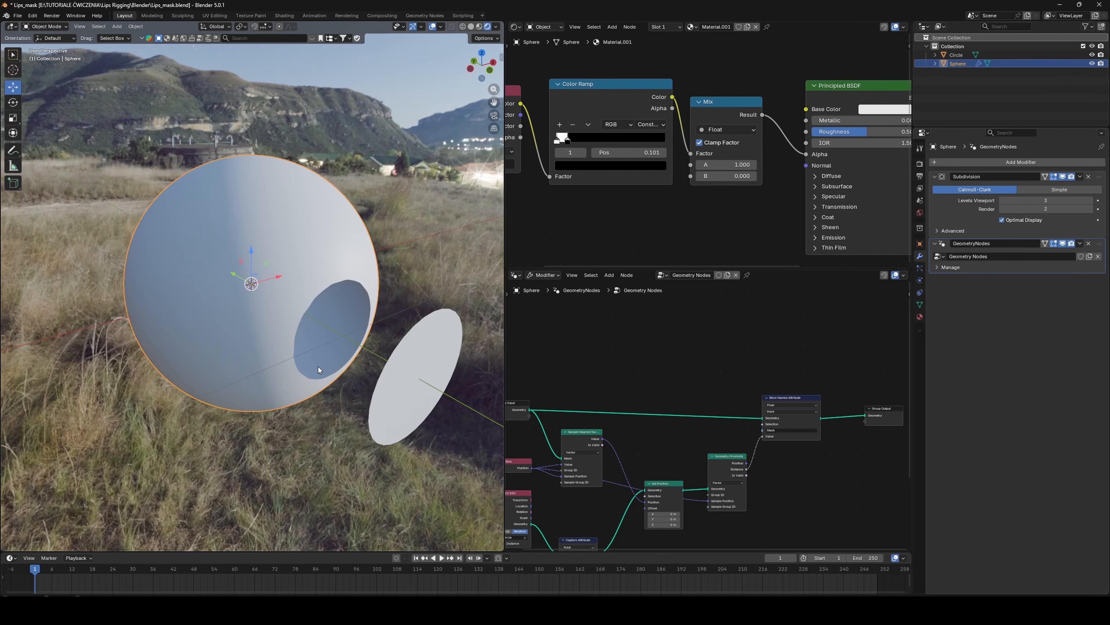
pyautogui.keyDown('shift'); pyautogui.moveTo(318, 366); pyautogui.dragTo(271, 375, button='middle'); pyautogui.keyUp('shift')
pyautogui.moveTo(275, 371); pyautogui.dragTo(298, 348, button='middle')
pyautogui.hotkey('ctrl', 's')
# - Nudge the circle in front of the sphere and reselect the sphere
pyautogui.moveTo(383, 373); pyautogui.dragTo(364, 357, button='middle')
pyautogui.click(364, 356)
pyautogui.moveTo(336, 343)
pyautogui.mouseDown()
pyautogui.moveTo(494, 372)
pyautogui.moveTo(313, 319)
pyautogui.moveTo(346, 329)
pyautogui.mouseUp()
pyautogui.click(286, 220)
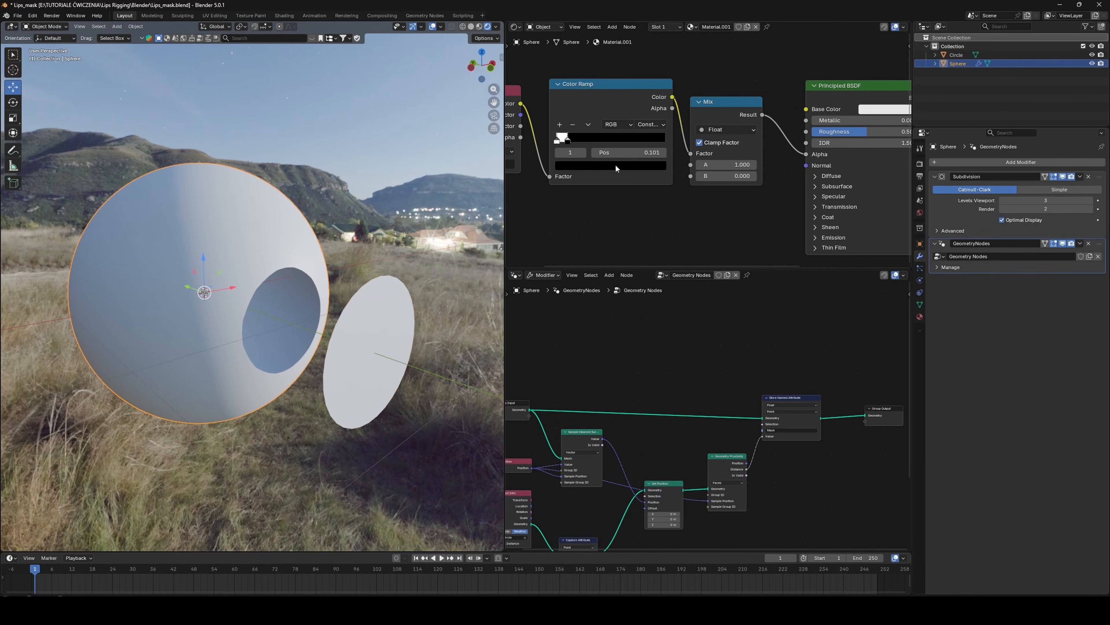
# - Shift the Color Ramp's black stop closer to the white stop at the start of the ramp
pyautogui.click(571, 142)
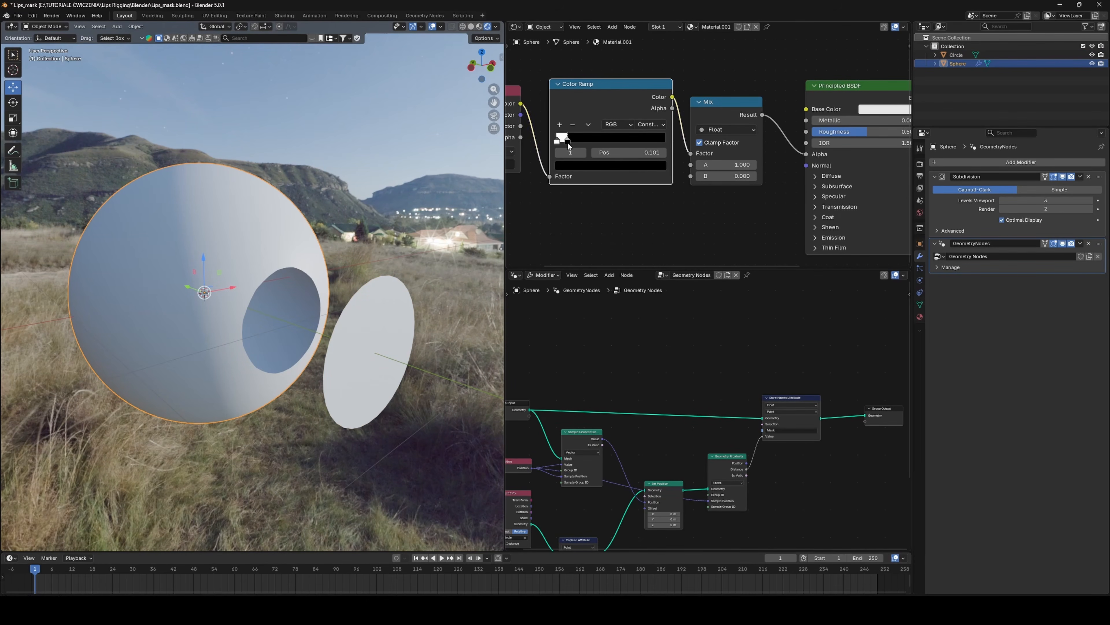
pyautogui.scroll(2, 581, 139)
pyautogui.moveTo(586, 137); pyautogui.dragTo(639, 154, button='middle')
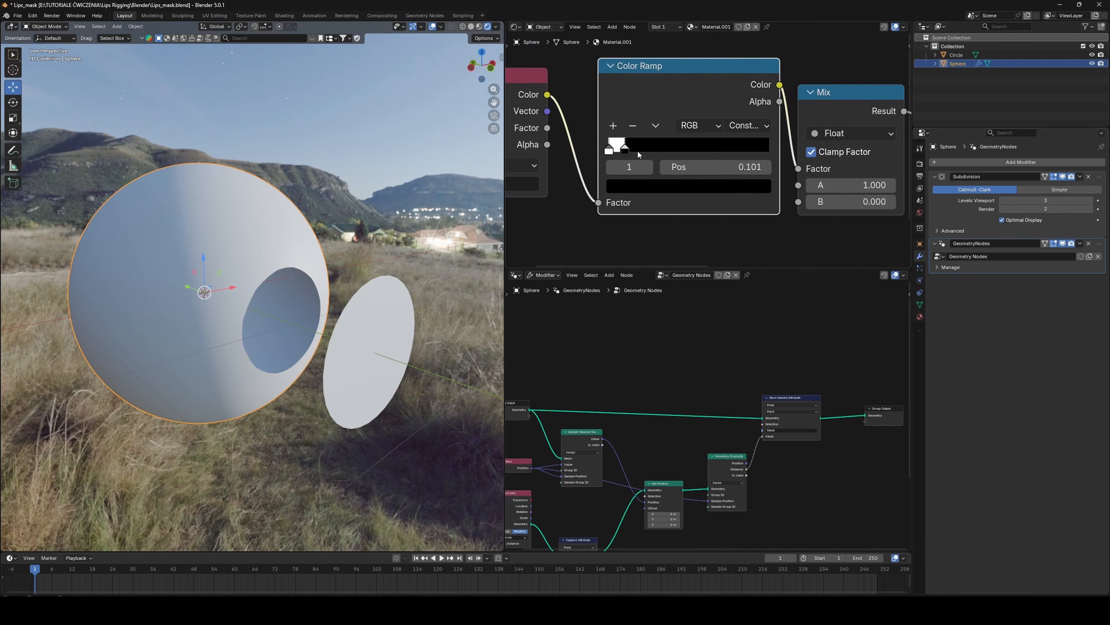
pyautogui.moveTo(626, 151)
pyautogui.mouseDown()
pyautogui.moveTo(651, 152)
pyautogui.moveTo(612, 156)
pyautogui.mouseUp()
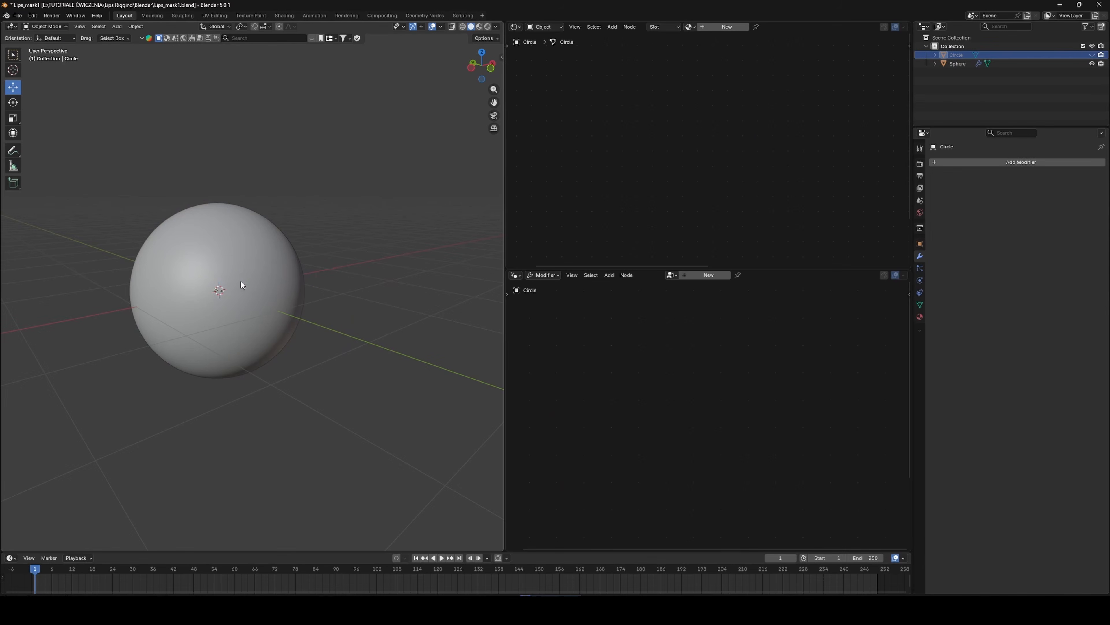
# - Add a torus mesh and thicken its tube by increasing the minor radius
pyautogui.hotkey('shift', 'a')
pyautogui.moveTo(348, 289)
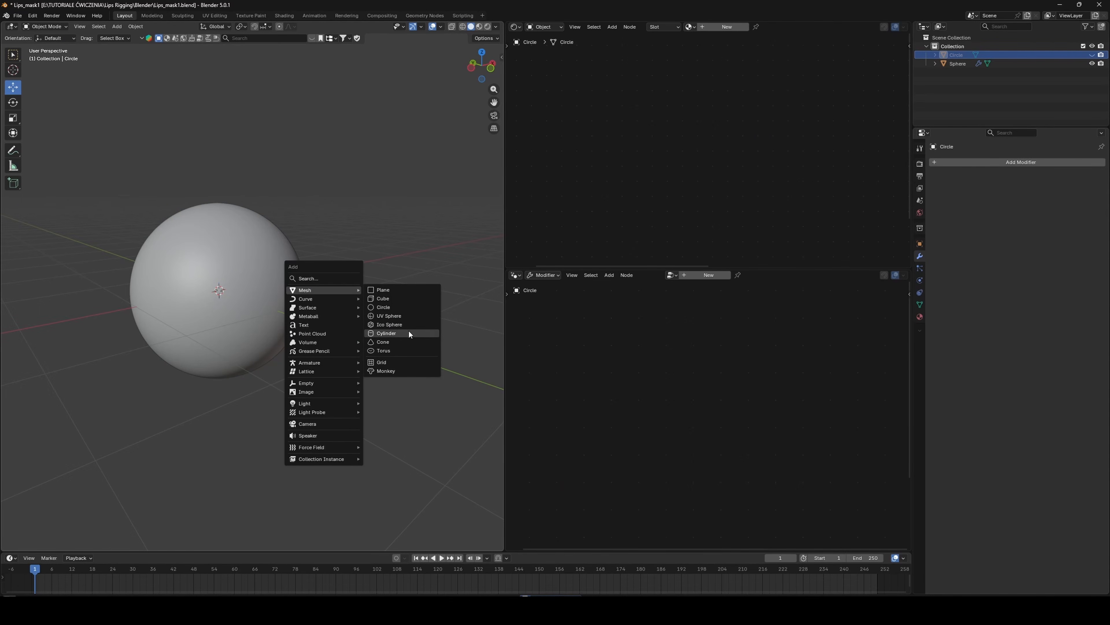
pyautogui.click(407, 350)
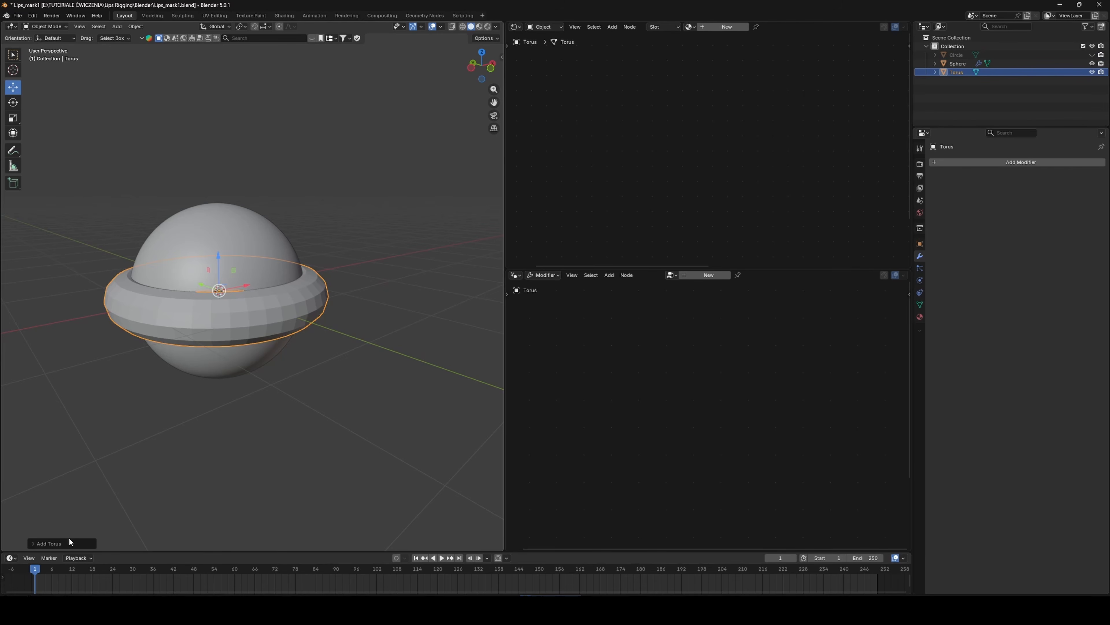
pyautogui.click(49, 542)
pyautogui.moveTo(276, 381); pyautogui.dragTo(281, 416, button='middle')
pyautogui.moveTo(112, 464); pyautogui.dragTo(134, 464)
# - Rotate the torus 90° around the X axis
pyautogui.press('r')
pyautogui.moveTo(395, 326); pyautogui.dragTo(356, 238, button='middle')
pyautogui.press('x')
pyautogui.press('9')
pyautogui.press('0')
pyautogui.press('Return')
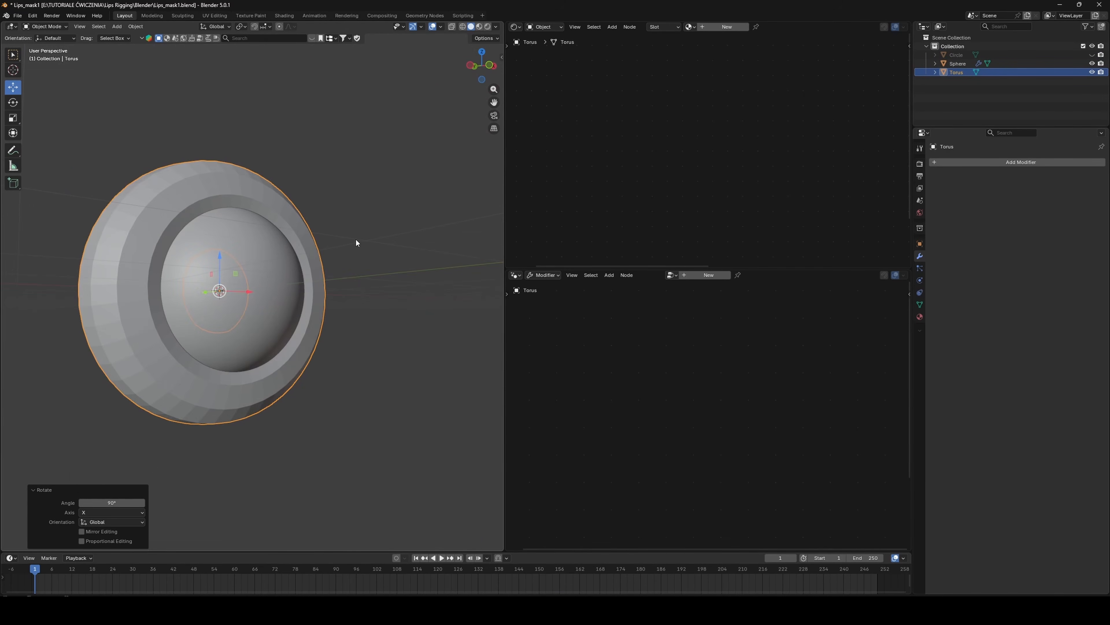
# - Scale the torus down and move it along the Y axis to the front of the sphere
pyautogui.press('s')
pyautogui.click(294, 307)
pyautogui.press('g')
pyautogui.press('y')
pyautogui.click(344, 330)
# - Apply smooth shading to the torus
pyautogui.moveTo(343, 330); pyautogui.dragTo(220, 282, button='middle')
pyautogui.rightClick(220, 282)
pyautogui.click(221, 282)
# - Scale the torus by about 0.302 and lower it about 0.26 m along Z in front view
pyautogui.scroll(4, 306, 288)
pyautogui.moveTo(306, 288); pyautogui.dragTo(363, 295, button='middle')
pyautogui.press('s')
pyautogui.click(296, 313)
pyautogui.click(488, 68)
pyautogui.press('g')
pyautogui.press('z')
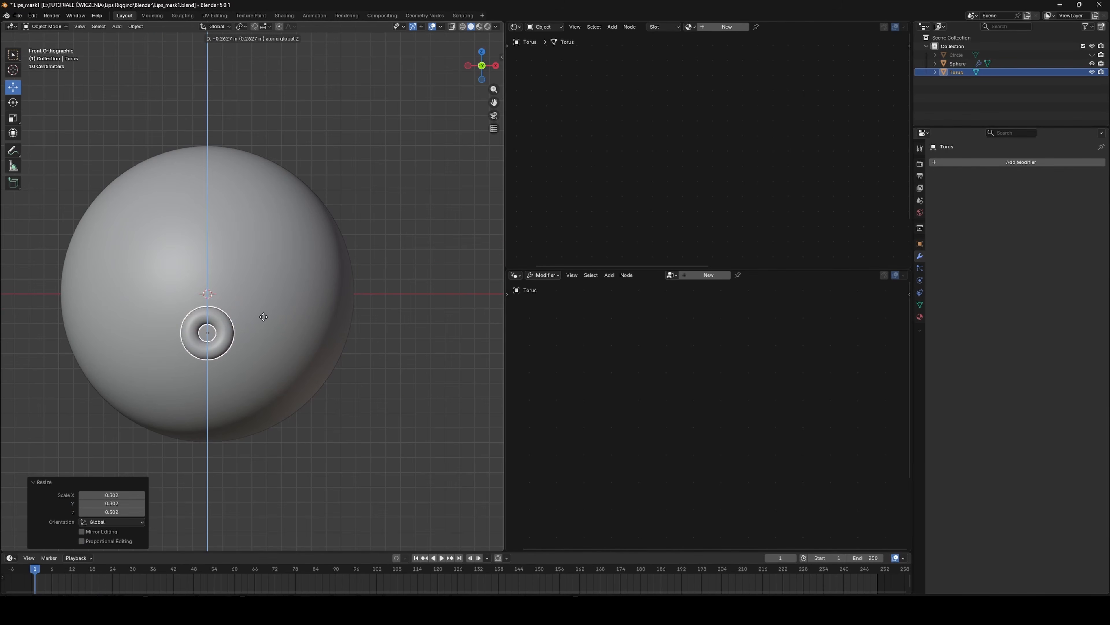
pyautogui.click(263, 318)
# - Tilt the torus about 13.4° in side view to follow the sphere's surface
pyautogui.moveTo(263, 317); pyautogui.dragTo(327, 292, button='middle')
pyautogui.click(482, 65)
pyautogui.scroll(3, 415, 279)
pyautogui.press('r')
pyautogui.click(422, 279)
pyautogui.scroll(5, 209, 310)
pyautogui.scroll(-4, 223, 302)
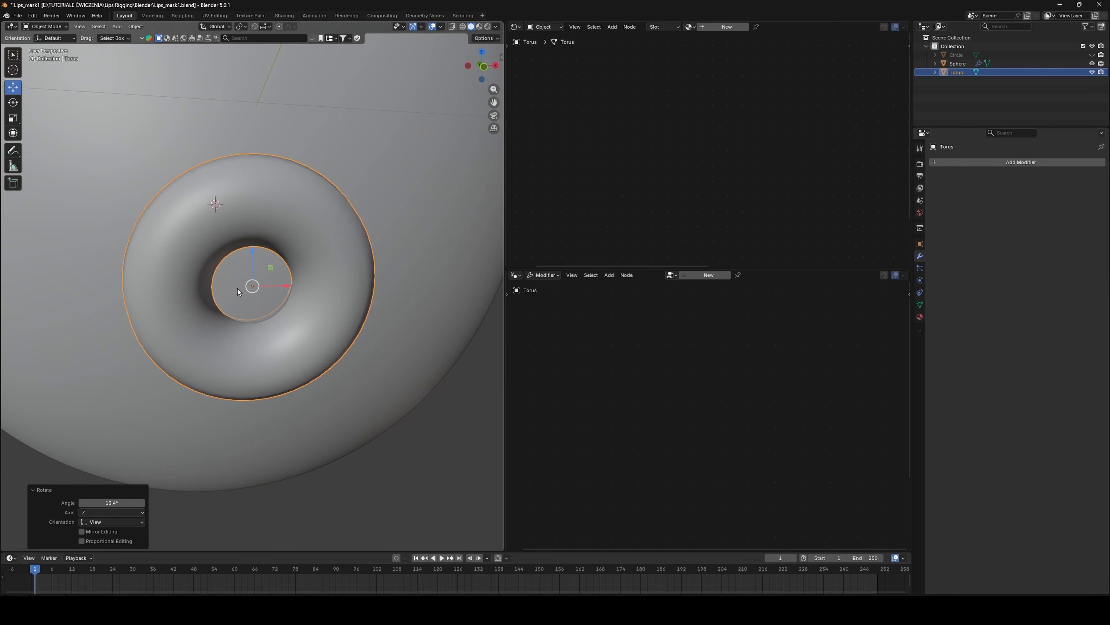
# - Fill the torus's hole with a face across its innermost edge loop in Edit Mode and return to Object Mode
pyautogui.press('Tab')
pyautogui.moveTo(238, 288); pyautogui.dragTo(310, 297, button='middle')
pyautogui.scroll(4, 244, 365)
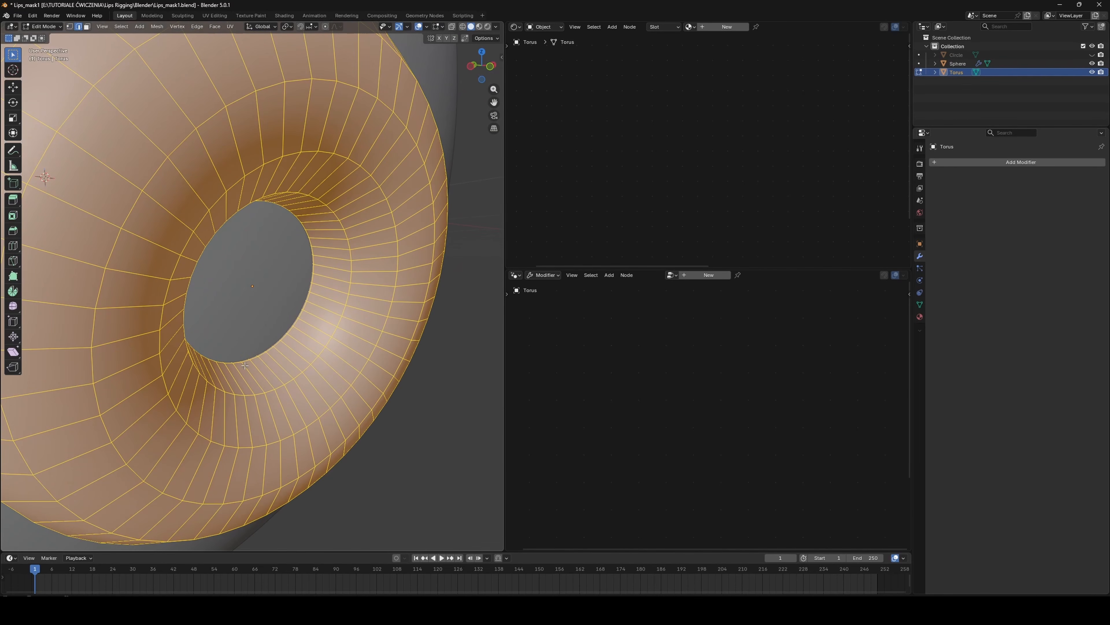
pyautogui.keyDown('alt'); pyautogui.click(271, 352); pyautogui.keyUp('alt')
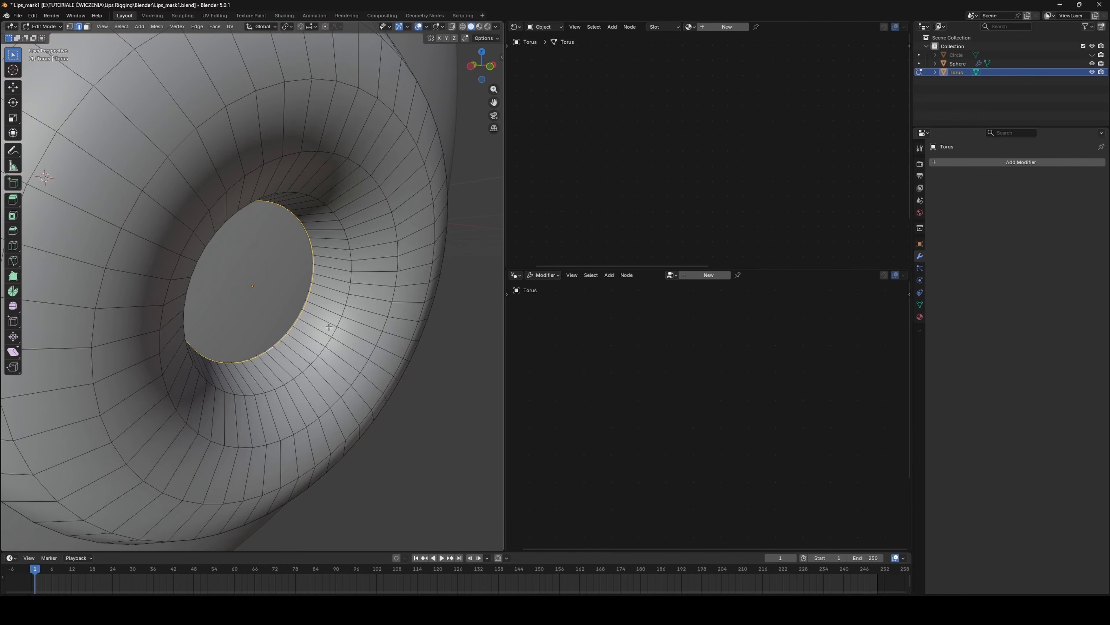
pyautogui.scroll(-3, 328, 327)
pyautogui.moveTo(329, 327); pyautogui.dragTo(332, 262, button='middle')
pyautogui.press('f')
pyautogui.press('Tab')
pyautogui.scroll(-4, 308, 286)
pyautogui.moveTo(459, 137); pyautogui.dragTo(466, 149, button='middle')
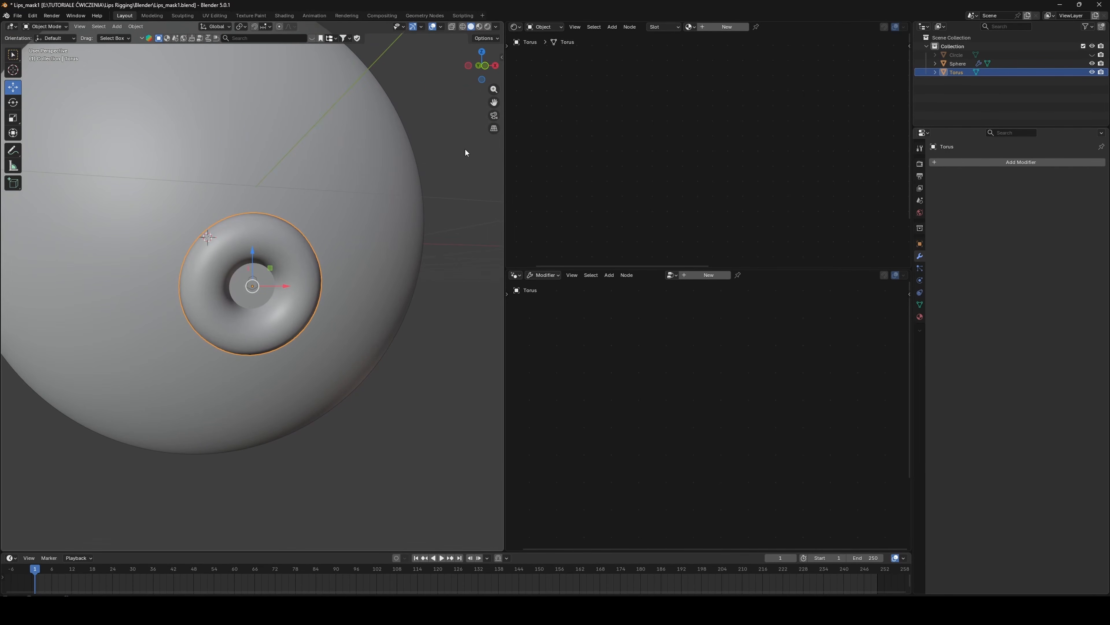
# - Set the solid viewport's object color to Random and deselect the torus
pyautogui.click(497, 26)
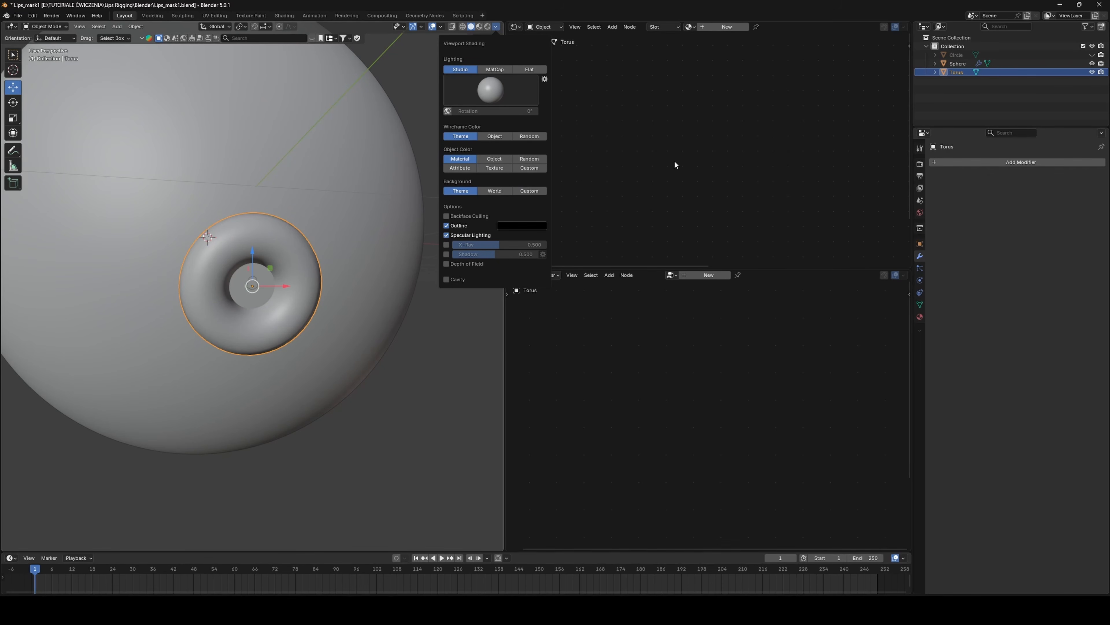
pyautogui.moveTo(464, 390)
pyautogui.mouseDown(button='middle')
pyautogui.moveTo(377, 395)
pyautogui.moveTo(441, 380)
pyautogui.moveTo(404, 254)
pyautogui.moveTo(445, 267)
pyautogui.moveTo(353, 268)
pyautogui.moveTo(481, 306)
pyautogui.mouseUp(button='middle')
pyautogui.click(440, 380)
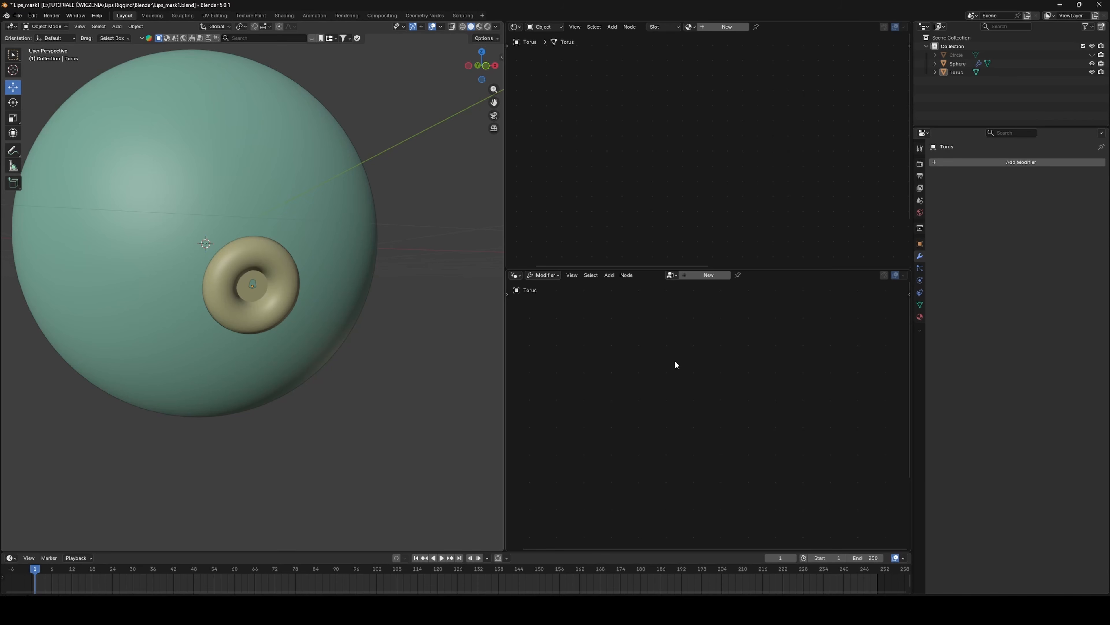
# - Add a Basis shape key to the torus and a second shape key named Smile
pyautogui.click(276, 305)
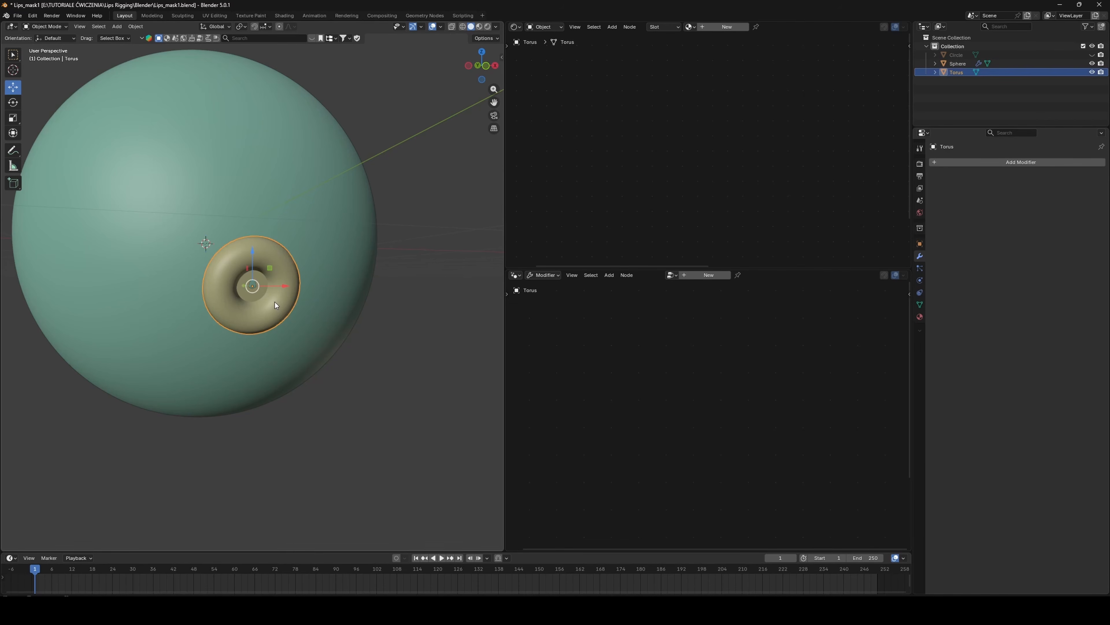
pyautogui.click(920, 304)
pyautogui.click(958, 300)
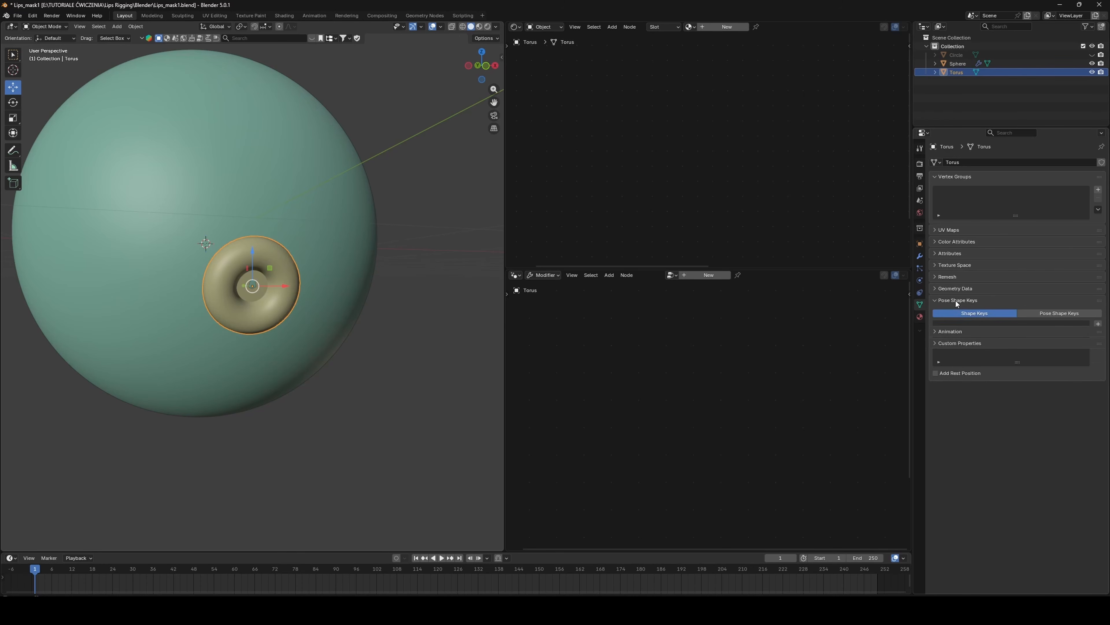
pyautogui.click(1099, 324)
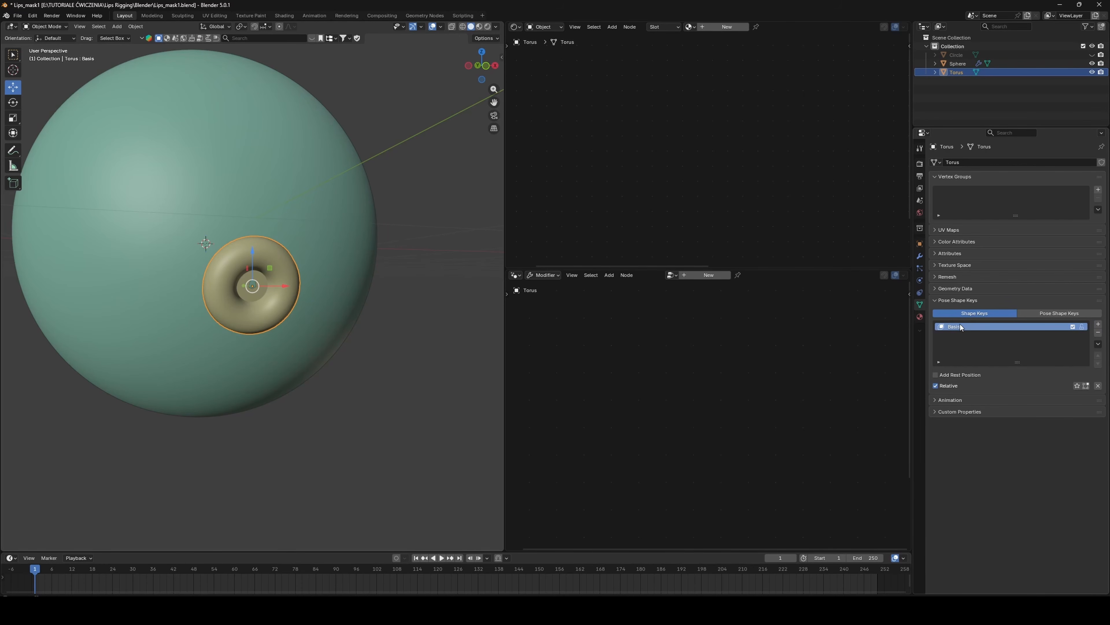
pyautogui.click(1099, 324)
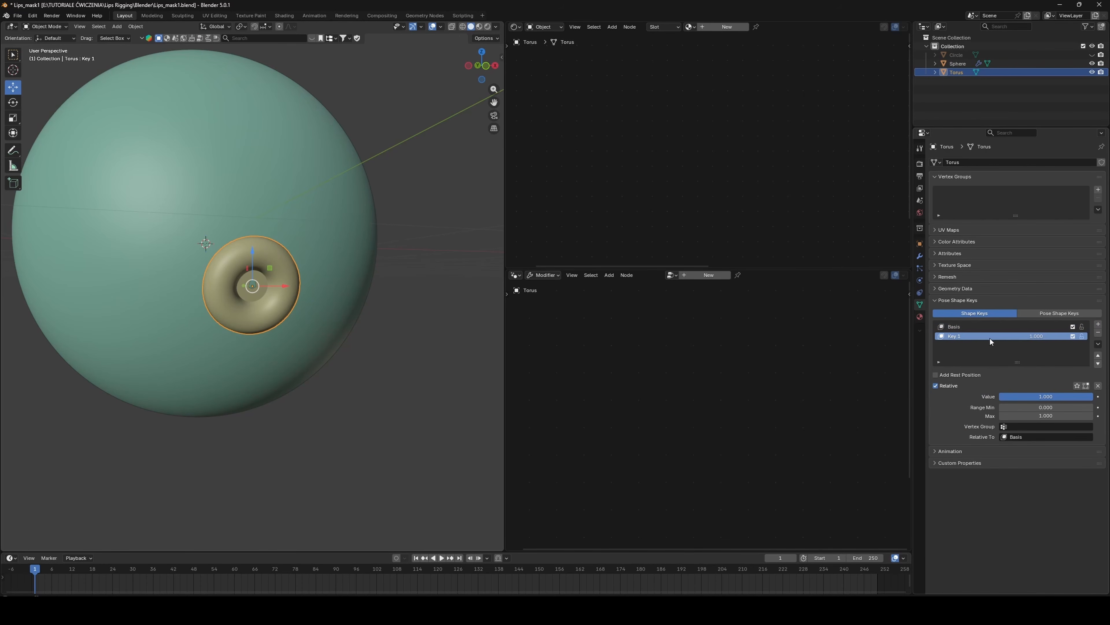
pyautogui.doubleClick(958, 337)
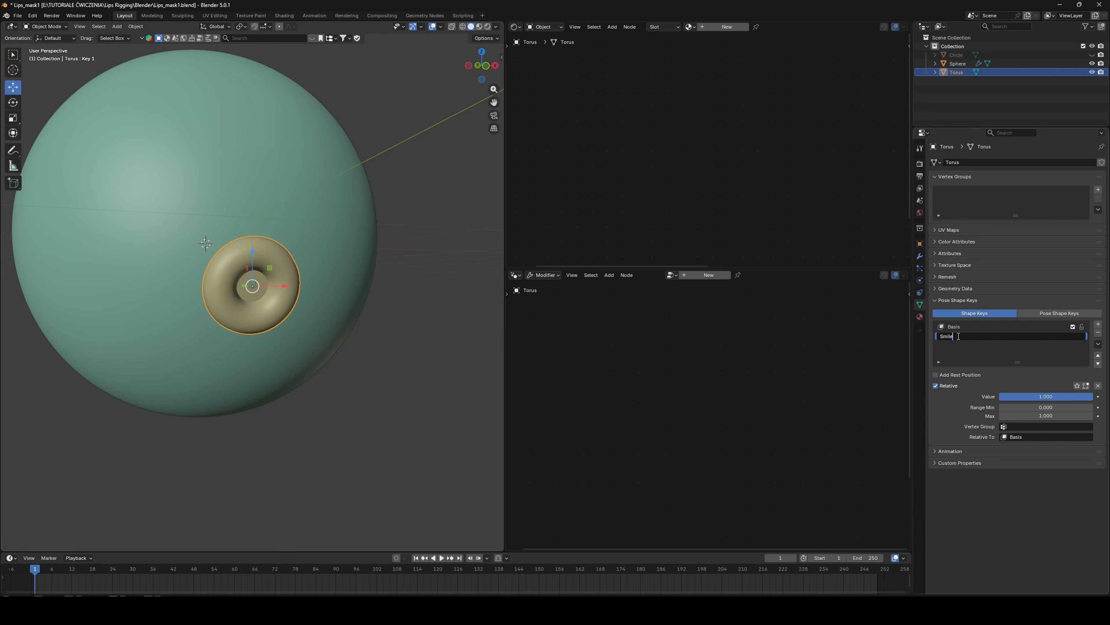
pyautogui.press('Return')
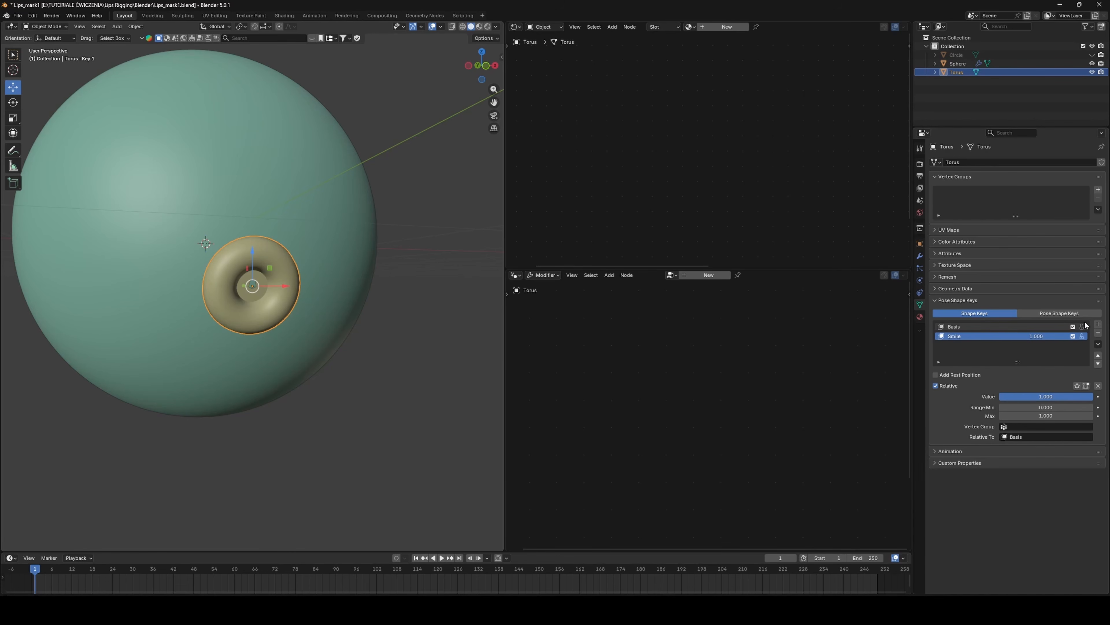
# - Add a shape key named Mouth Wide Open to the torus and set its value to 0
pyautogui.click(1098, 324)
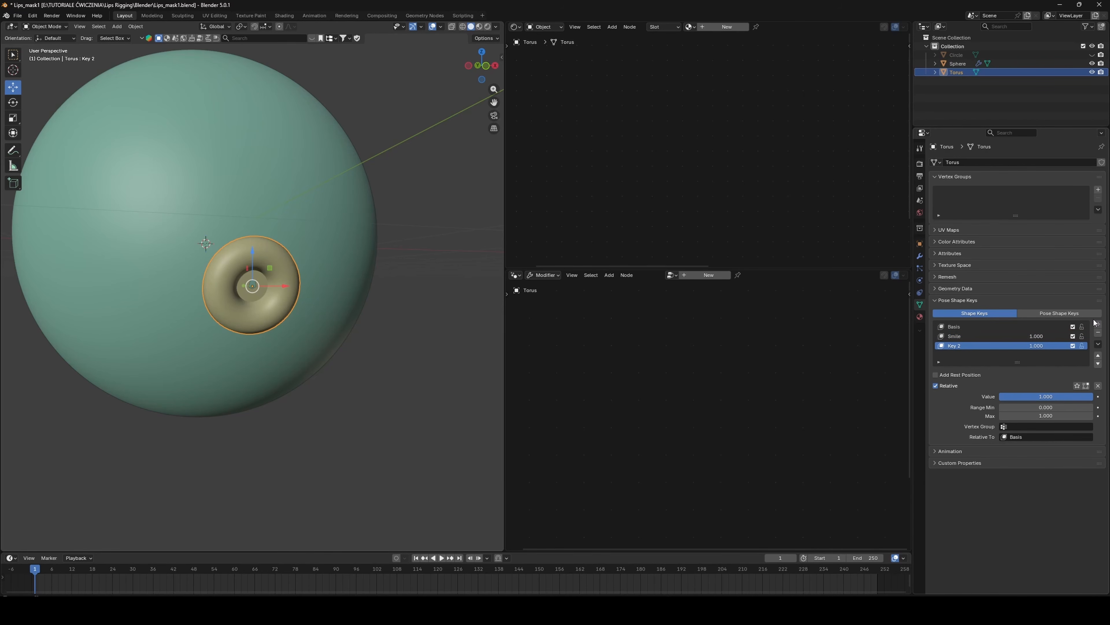
pyautogui.doubleClick(959, 345)
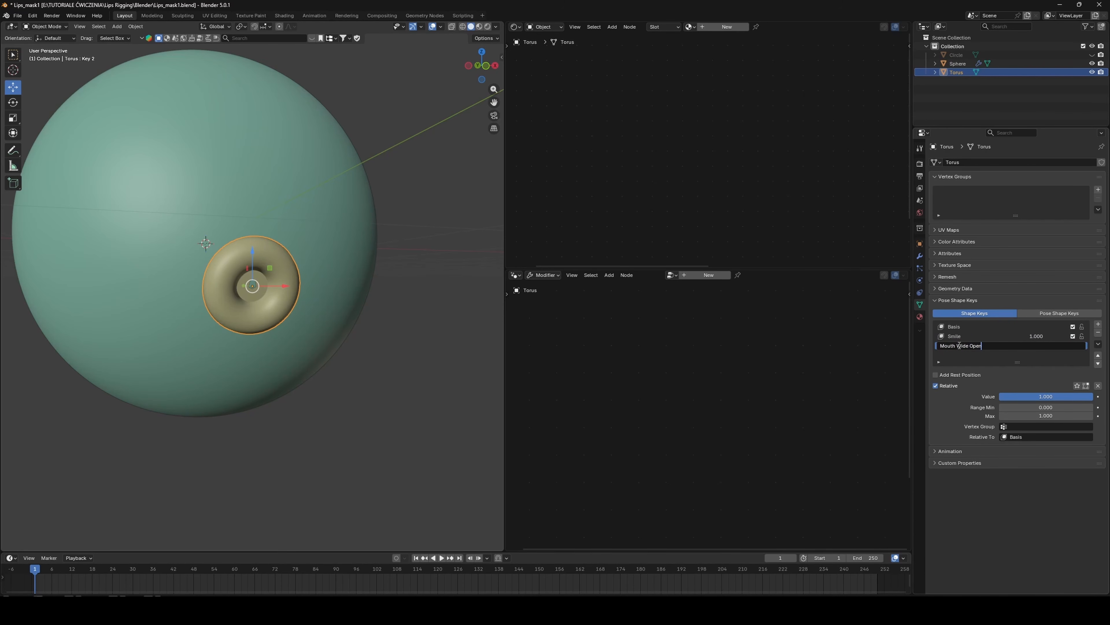
pyautogui.press('Return')
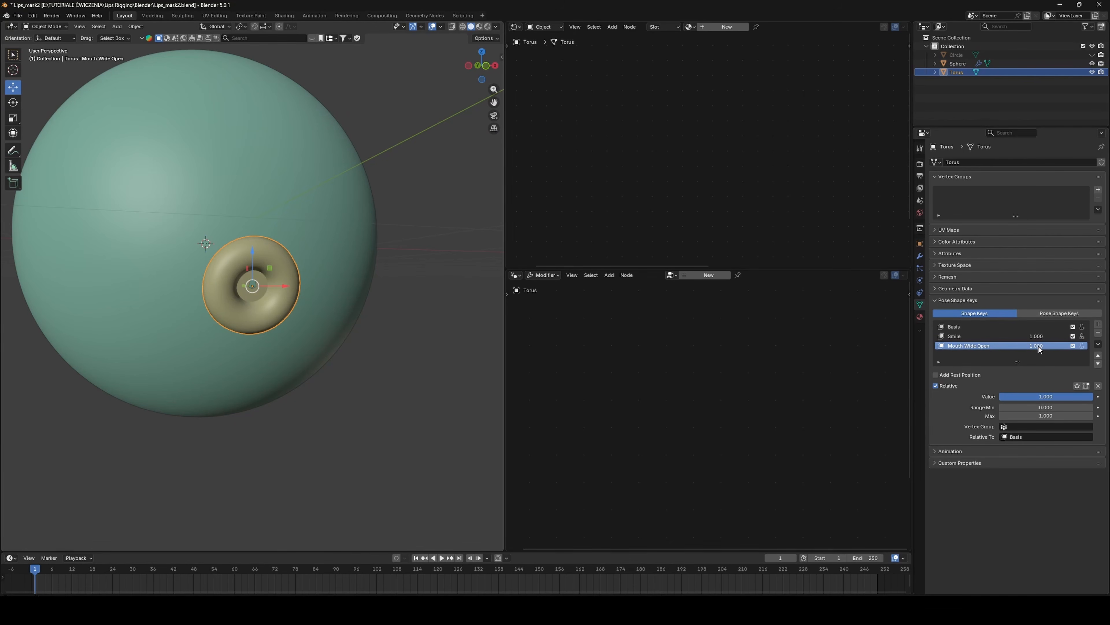
pyautogui.moveTo(1037, 345); pyautogui.dragTo(1001, 346)
# - Enter Sculpt Mode on the torus's Smile shape key with the Grab brush at a size of 443 px
pyautogui.click(965, 337)
pyautogui.moveTo(507, 409); pyautogui.dragTo(640, 437)
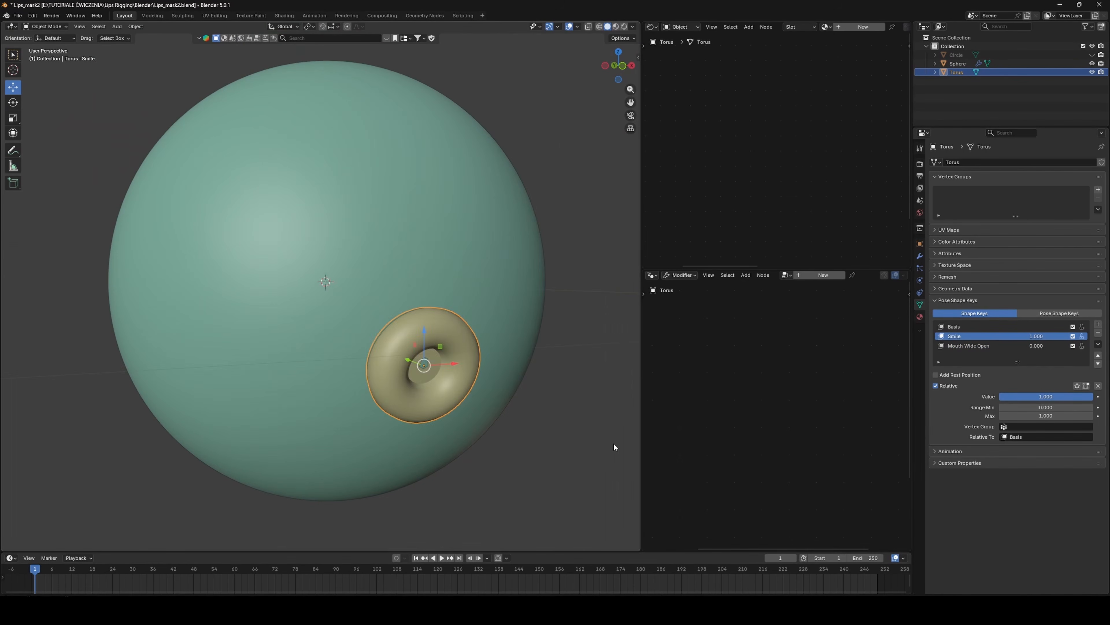
pyautogui.moveTo(614, 446); pyautogui.dragTo(464, 302, button='middle')
pyautogui.click(44, 26)
pyautogui.click(49, 57)
pyautogui.scroll(-1, 422, 258)
pyautogui.rightClick(456, 258)
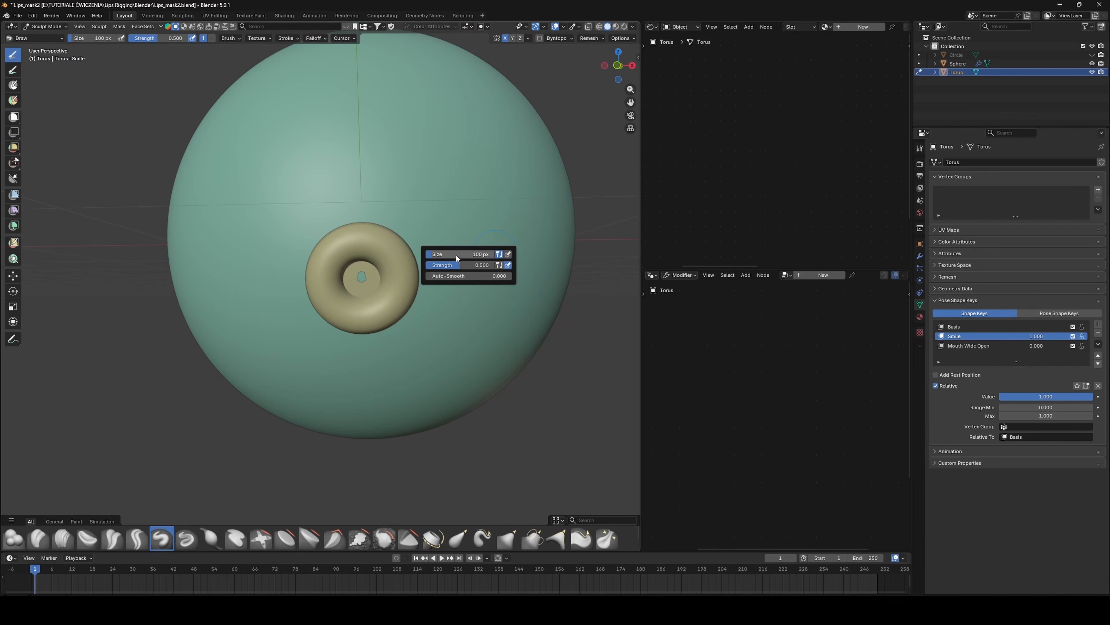
pyautogui.moveTo(456, 256); pyautogui.dragTo(480, 256)
pyautogui.click(507, 538)
# - Pull the torus's corners outward and upward and its middle downward with Grab strokes to form a wide smile
pyautogui.moveTo(409, 280); pyautogui.dragTo(459, 280)
pyautogui.moveTo(380, 249); pyautogui.dragTo(384, 319)
pyautogui.scroll(4, 389, 312)
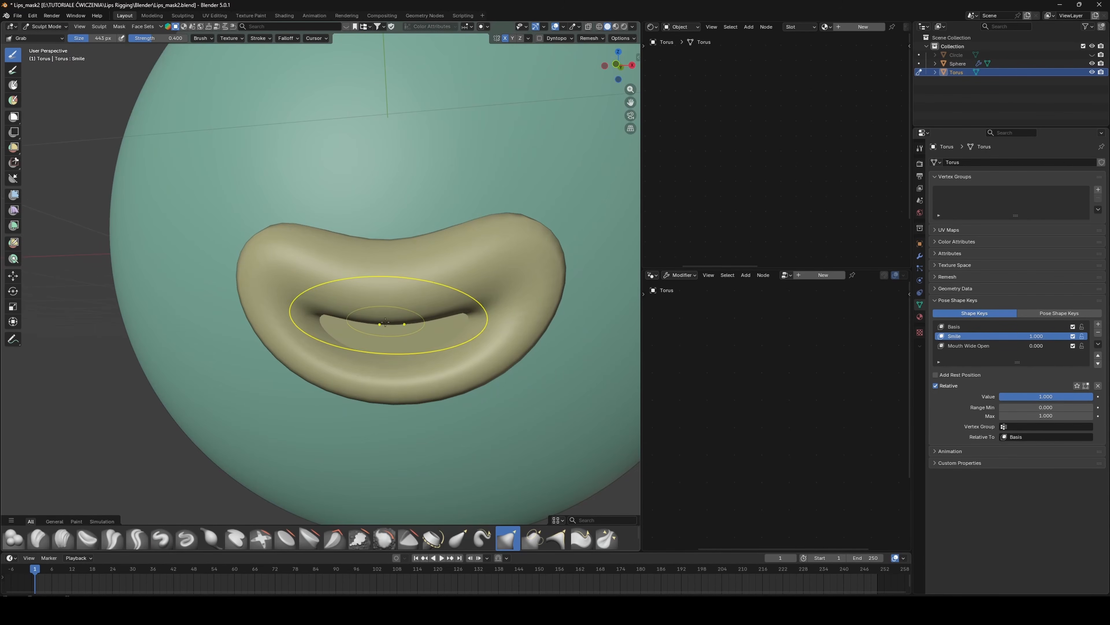
pyautogui.moveTo(474, 269); pyautogui.dragTo(508, 246)
pyautogui.moveTo(411, 315); pyautogui.dragTo(412, 346)
pyautogui.scroll(-2, 411, 339)
pyautogui.moveTo(412, 339)
pyautogui.mouseDown(button='middle')
pyautogui.moveTo(509, 332)
pyautogui.moveTo(384, 323)
pyautogui.mouseUp(button='middle')
# - Choose a different studio light for the solid viewport shading
pyautogui.click(632, 26)
pyautogui.click(630, 94)
pyautogui.click(649, 120)
pyautogui.moveTo(354, 210)
pyautogui.mouseDown(button='middle')
pyautogui.moveTo(417, 208)
pyautogui.moveTo(414, 320)
pyautogui.moveTo(398, 171)
pyautogui.mouseUp(button='middle')
# - In Edit Mode, move the vertices at the middle of the upper lip down about 0.02 m in Z with proportional editing
pyautogui.press('Tab')
pyautogui.scroll(2, 412, 305)
pyautogui.click(403, 247)
pyautogui.press('ctrl+KP_Add')
pyautogui.press('o')
pyautogui.press('g')
pyautogui.press('z')
pyautogui.scroll(6, 404, 178)
pyautogui.click(403, 184)
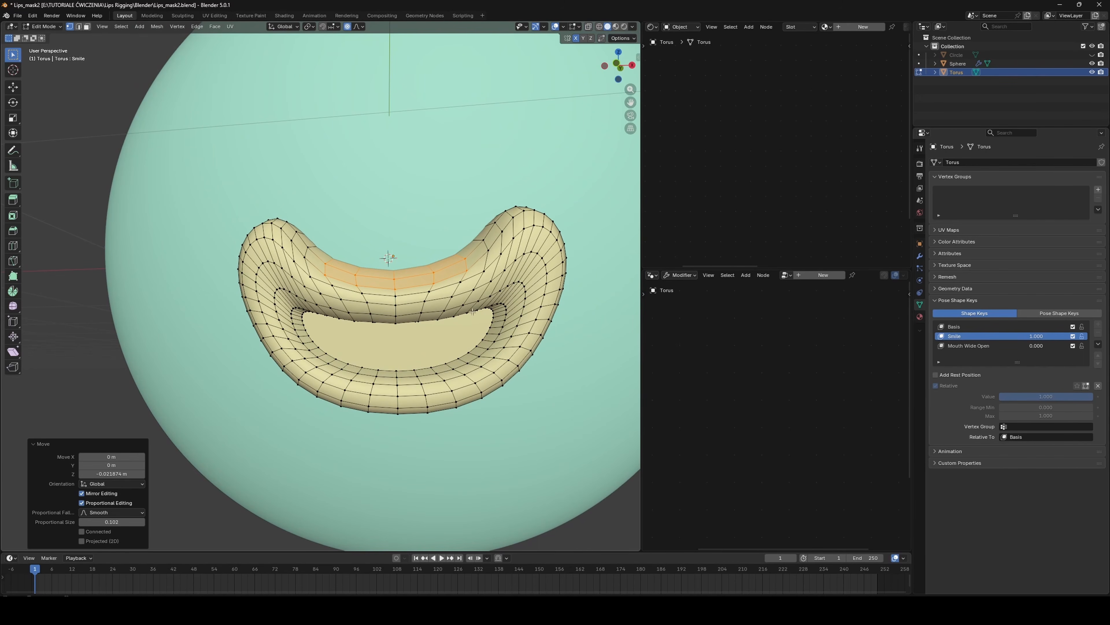
# - Select the vertex path along the upper inner lip between the mouth corners and move it along Z
pyautogui.click(488, 308)
pyautogui.keyDown('ctrl'); pyautogui.click(309, 312); pyautogui.keyUp('ctrl')
pyautogui.press('g')
pyautogui.press('z')
pyautogui.click(509, 300)
# - Smooth the inner lip area in Sculpt Mode and refine the smile with a short Grab stroke
pyautogui.hotkey('ctrl', 'Tab')
pyautogui.moveTo(432, 280)
pyautogui.keyDown('shift'); pyautogui.mouseDown()
pyautogui.moveTo(456, 268)
pyautogui.moveTo(533, 330)
pyautogui.moveTo(490, 354)
pyautogui.mouseUp(); pyautogui.keyUp('shift')
pyautogui.scroll(-3, 402, 294)
pyautogui.moveTo(403, 294); pyautogui.dragTo(385, 364, button='middle')
pyautogui.moveTo(376, 345); pyautogui.dragTo(353, 341)
pyautogui.moveTo(532, 379)
pyautogui.mouseDown(button='middle')
pyautogui.moveTo(418, 359)
pyautogui.moveTo(308, 317)
pyautogui.moveTo(341, 359)
pyautogui.moveTo(423, 344)
pyautogui.moveTo(464, 390)
pyautogui.moveTo(411, 352)
pyautogui.moveTo(437, 359)
pyautogui.moveTo(293, 332)
pyautogui.moveTo(372, 258)
pyautogui.moveTo(528, 283)
pyautogui.moveTo(481, 280)
pyautogui.moveTo(412, 302)
pyautogui.moveTo(324, 282)
pyautogui.moveTo(437, 284)
pyautogui.moveTo(333, 297)
pyautogui.mouseUp(button='middle')
# - Return to Edit Mode and shift the selected inner lip vertices along Y
pyautogui.hotkey('ctrl', 'Tab')
pyautogui.press('g')
pyautogui.press('y')
pyautogui.click(267, 304)
# - Add a Subdivision modifier to the torus
pyautogui.hotkey('ctrl', 'Tab')
pyautogui.scroll(-2, 423, 344)
pyautogui.hotkey('ctrl', 'Tab')
pyautogui.click(919, 256)
pyautogui.click(1016, 162)
pyautogui.click(962, 222)
# - Isolate the torus in local view, enter Edit Mode and compare the mesh with the Subdivision modifier shown and hidden
pyautogui.hotkey('ctrl', 'Tab')
pyautogui.hotkey('shift', 'z')
pyautogui.press('KP_Divide')
pyautogui.scroll(3, 330, 283)
pyautogui.press('Tab')
pyautogui.click(1062, 176)
pyautogui.click(1062, 176)
pyautogui.click(1063, 176)
pyautogui.click(1063, 177)
# - Select the loop around the torus's central face and make the Basis shape key active
pyautogui.moveTo(454, 291); pyautogui.dragTo(368, 274, button='middle')
pyautogui.keyDown('alt'); pyautogui.click(501, 300); pyautogui.keyUp('alt')
pyautogui.click(920, 305)
pyautogui.click(954, 326)
pyautogui.click(13, 230)
pyautogui.moveTo(334, 199); pyautogui.dragTo(323, 196)
pyautogui.hotkey('ctrl', 'z')
# - Inset the torus's central face by about 0.011 m on the Basis shape key
pyautogui.click(13, 215)
pyautogui.moveTo(381, 153); pyautogui.dragTo(336, 159, button='middle')
pyautogui.moveTo(358, 203); pyautogui.dragTo(343, 203)
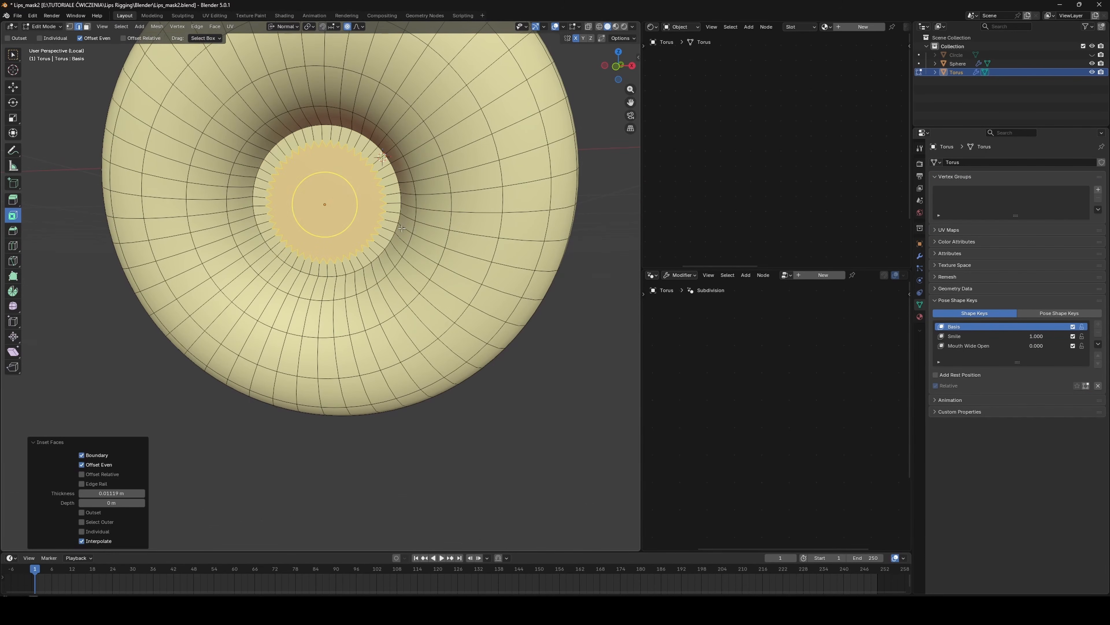
# - Toggle the Subdivision modifier's viewport display and inset the central face further inward
pyautogui.click(920, 256)
pyautogui.moveTo(343, 203); pyautogui.dragTo(375, 258, button='middle')
pyautogui.click(1063, 177)
pyautogui.moveTo(382, 245); pyautogui.dragTo(341, 270)
# - Merge the vertices of the innermost ring at their center
pyautogui.press('KP_Decimal')
pyautogui.scroll(-4, 377, 242)
pyautogui.press('1')
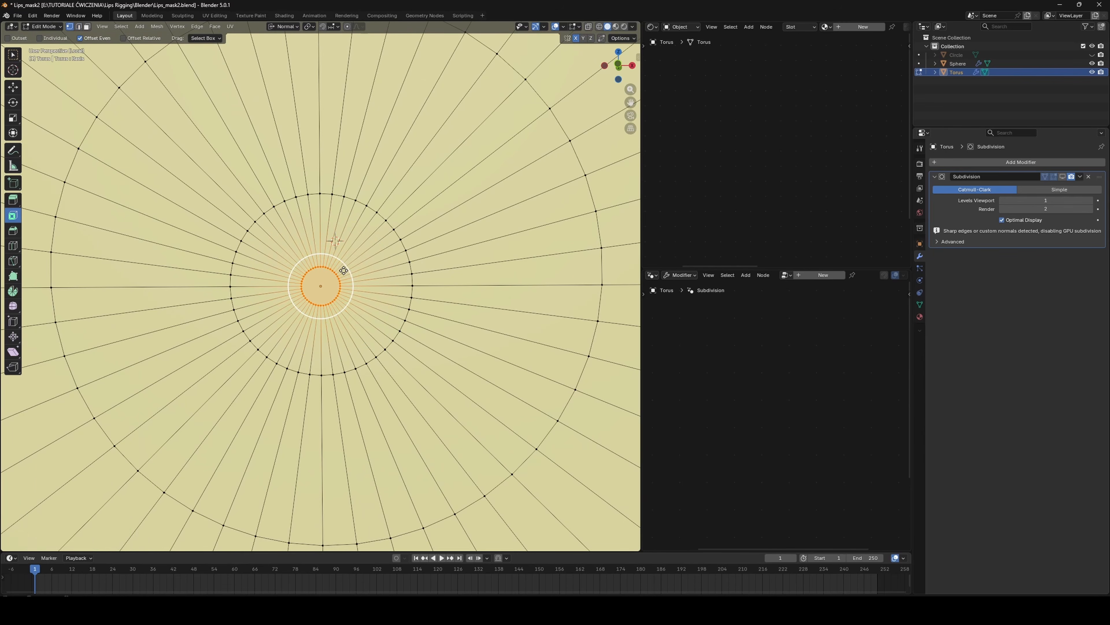
pyautogui.press('m')
pyautogui.press('c')
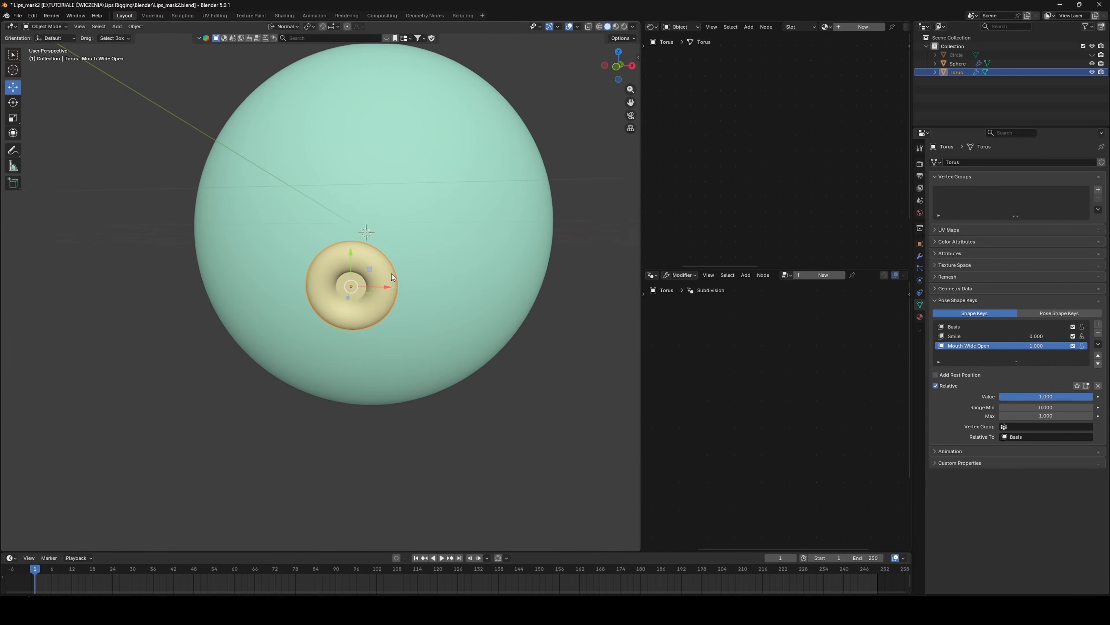
# - Select the edge loop around the mouth opening for the Mouth Wide Open shape key and turn on proportional editing
pyautogui.moveTo(392, 277); pyautogui.dragTo(384, 263, button='middle')
pyautogui.press('Tab')
pyautogui.press('s')
pyautogui.click(443, 277)
pyautogui.scroll(3, 444, 277)
pyautogui.keyDown('alt'); pyautogui.click(458, 229); pyautogui.keyUp('alt')
pyautogui.press('2')
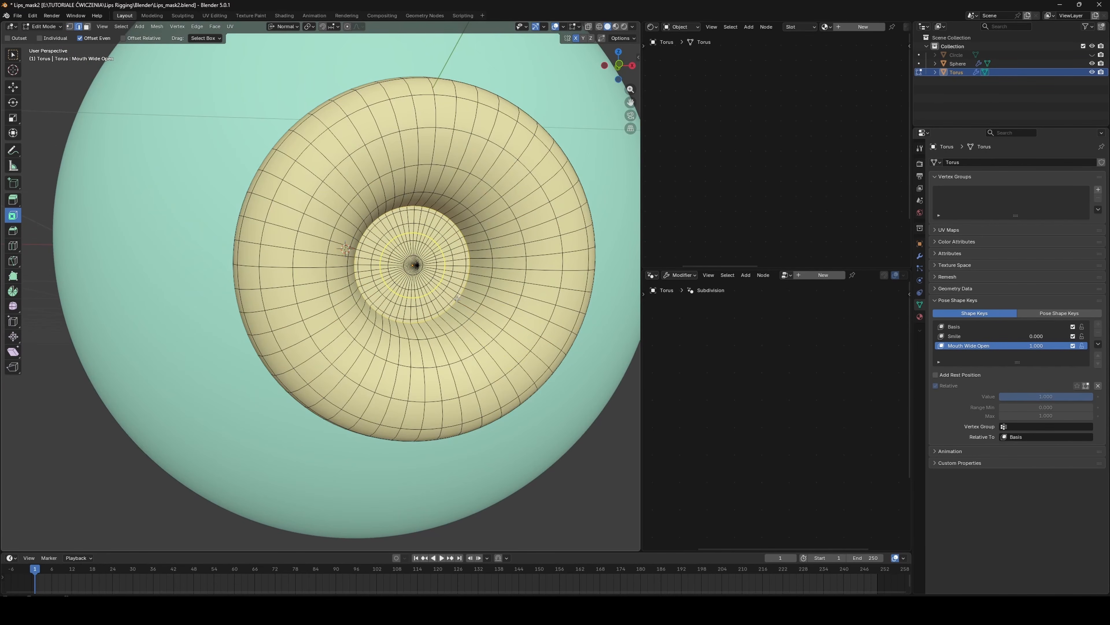
pyautogui.moveTo(538, 271); pyautogui.dragTo(557, 273, button='middle')
pyautogui.press('o')
pyautogui.press('s')
pyautogui.click(124, 295)
pyautogui.moveTo(487, 297)
pyautogui.mouseDown(button='middle')
pyautogui.moveTo(385, 298)
pyautogui.moveTo(403, 272)
pyautogui.moveTo(280, 289)
pyautogui.mouseUp(button='middle')
pyautogui.hotkey('ctrl', 'z')
# - Scale up the selected loop with proportional editing to widen the mouth opening, and leave Edit Mode
pyautogui.press('s')
pyautogui.click(543, 292)
pyautogui.scroll(-3, 543, 293)
pyautogui.press('Tab')
# - Reshape the open mouth with the Grab brush in Sculpt Mode and set the Mouth Wide Open value to 0
pyautogui.hotkey('ctrl', 'Tab')
pyautogui.press('Tab')
pyautogui.scroll(4, 403, 272)
pyautogui.moveTo(155, 305); pyautogui.dragTo(193, 298)
pyautogui.moveTo(193, 298); pyautogui.dragTo(372, 310, button='middle')
pyautogui.press('Tab')
pyautogui.scroll(-4, 372, 310)
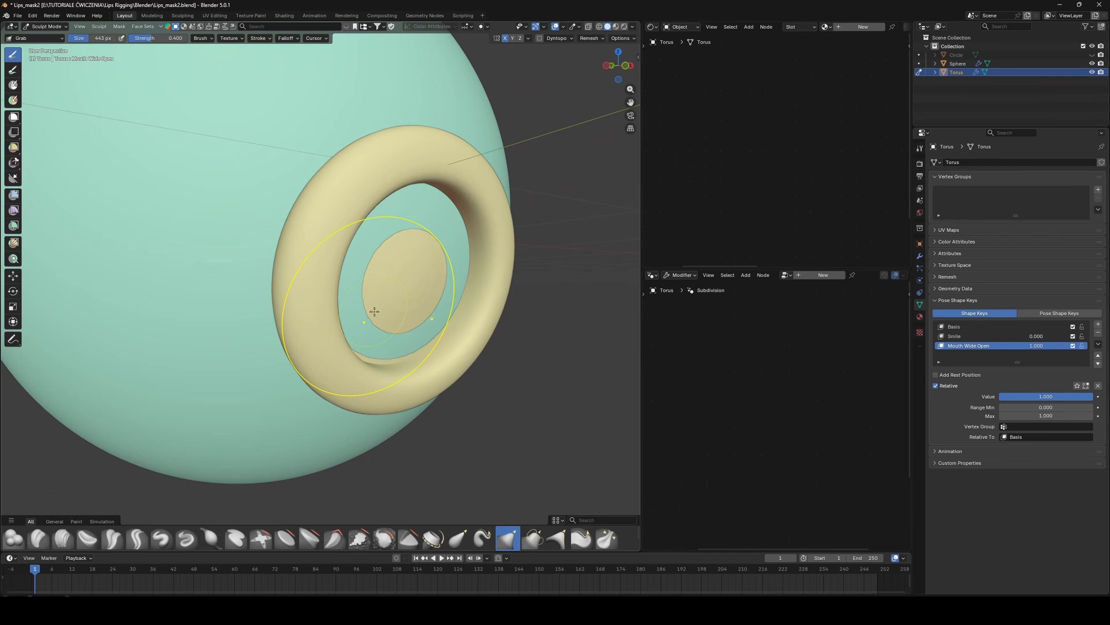
pyautogui.moveTo(490, 282)
pyautogui.mouseDown(button='middle')
pyautogui.moveTo(436, 277)
pyautogui.moveTo(483, 265)
pyautogui.moveTo(448, 334)
pyautogui.moveTo(346, 359)
pyautogui.moveTo(332, 339)
pyautogui.moveTo(423, 336)
pyautogui.mouseUp(button='middle')
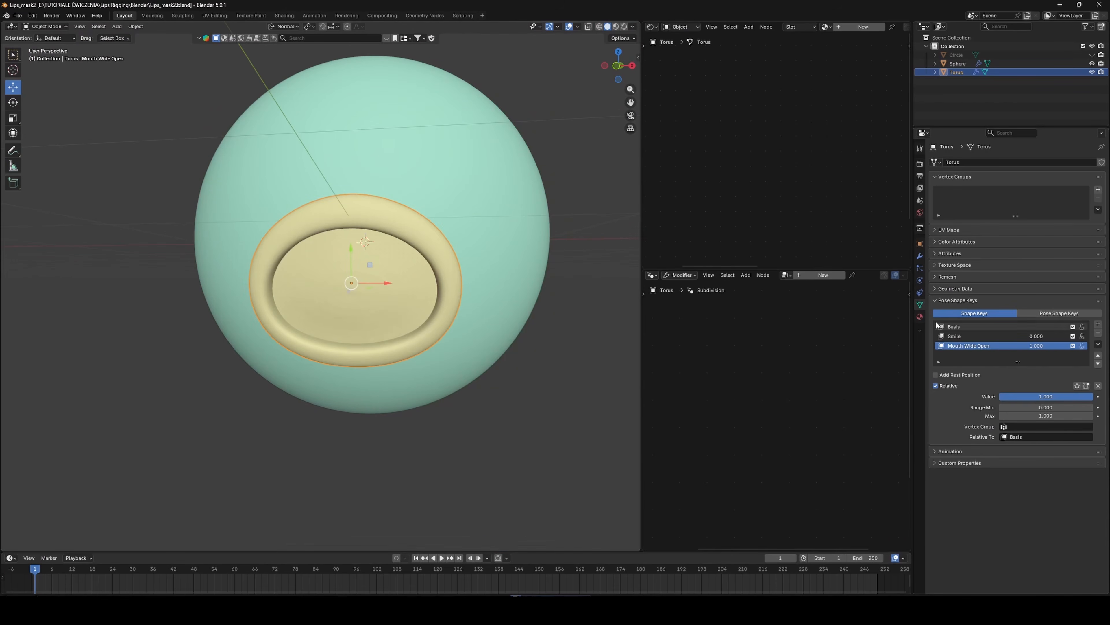
pyautogui.moveTo(1036, 346); pyautogui.dragTo(982, 345)
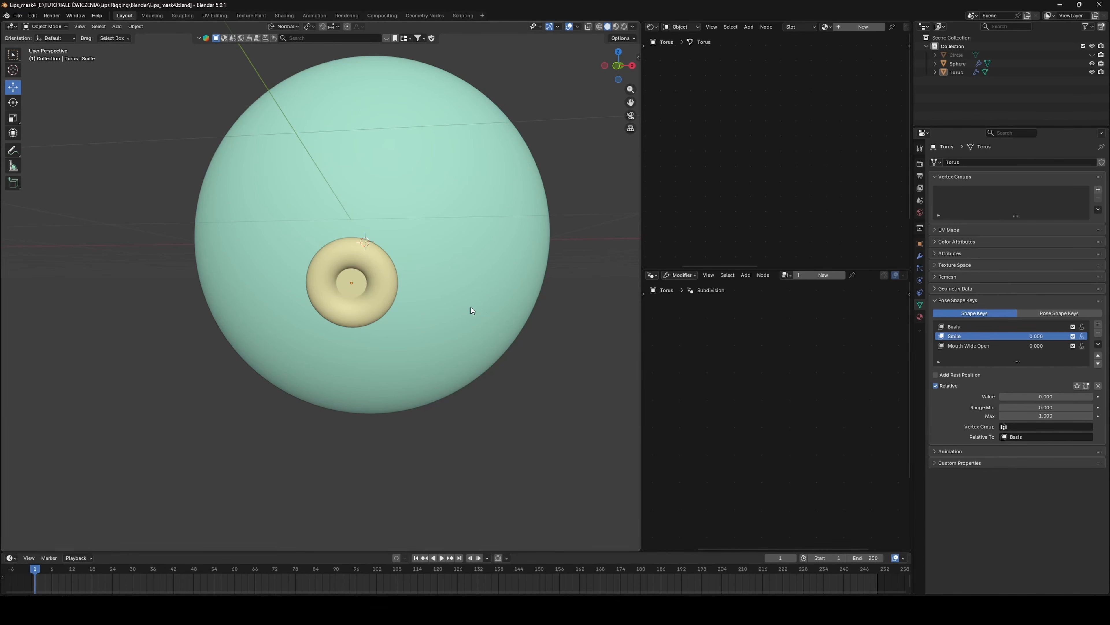
# - Add a single-bone armature at the world origin, working in the right orthographic view
pyautogui.scroll(-3, 499, 312)
pyautogui.moveTo(499, 312); pyautogui.dragTo(441, 306, button='middle')
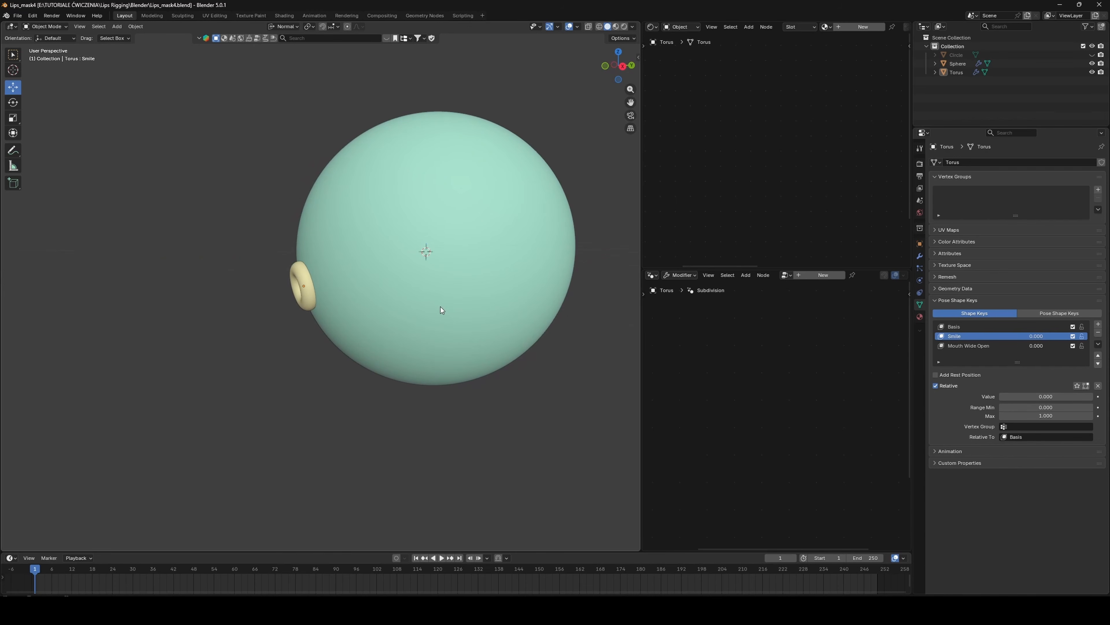
pyautogui.click(624, 65)
pyautogui.hotkey('shift', 'a')
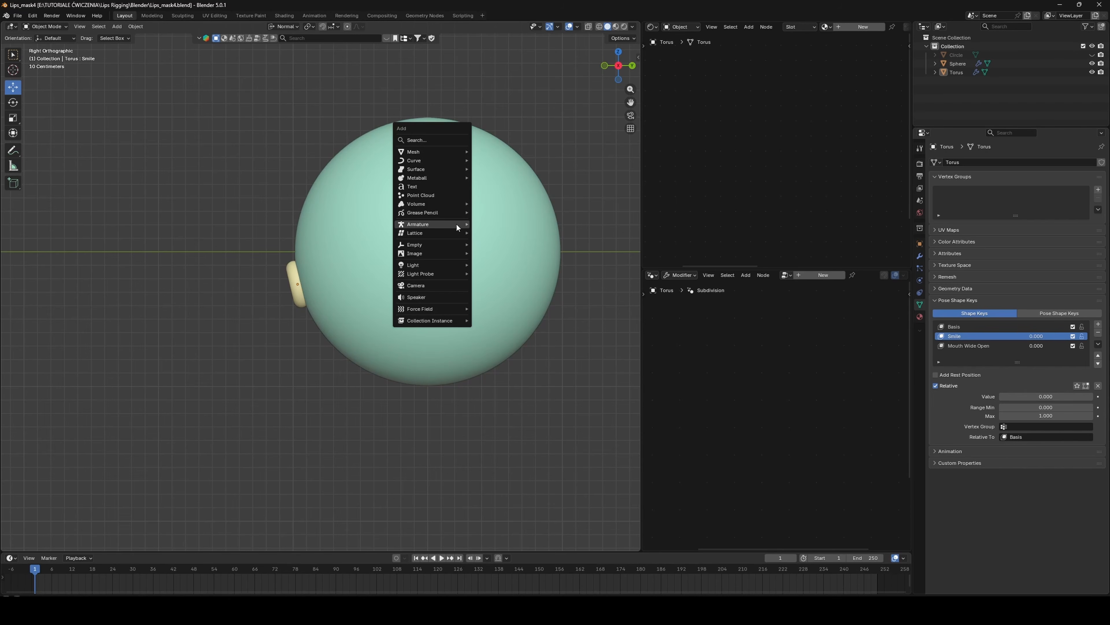
pyautogui.moveTo(457, 227)
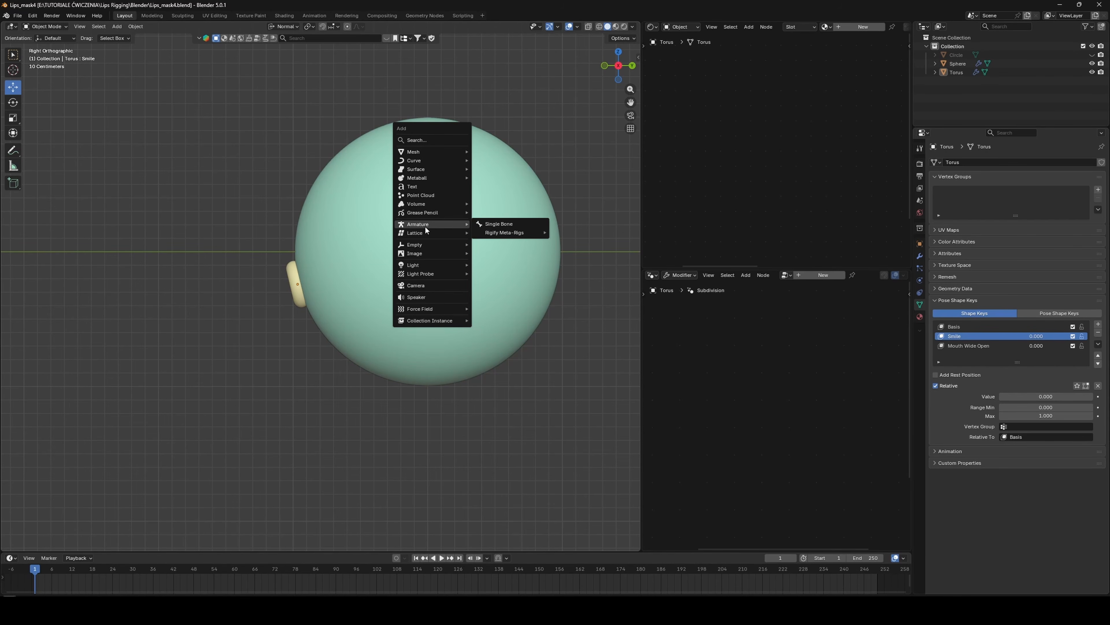
pyautogui.click(497, 225)
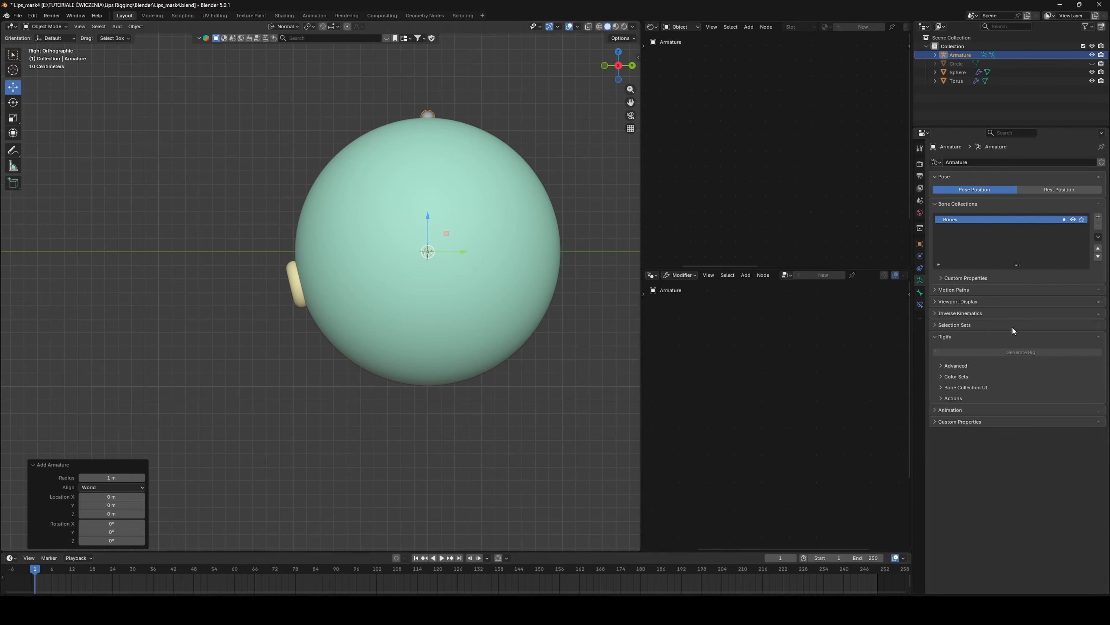
# - Turn on the In Front viewport display for the armature
pyautogui.click(919, 244)
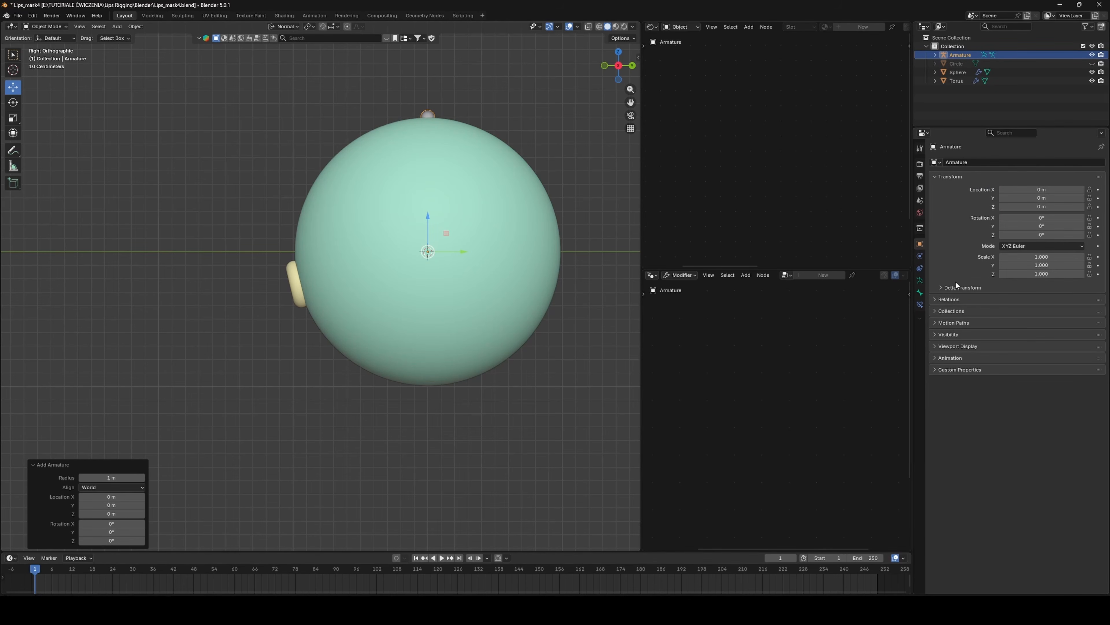
pyautogui.click(958, 345)
pyautogui.click(1016, 379)
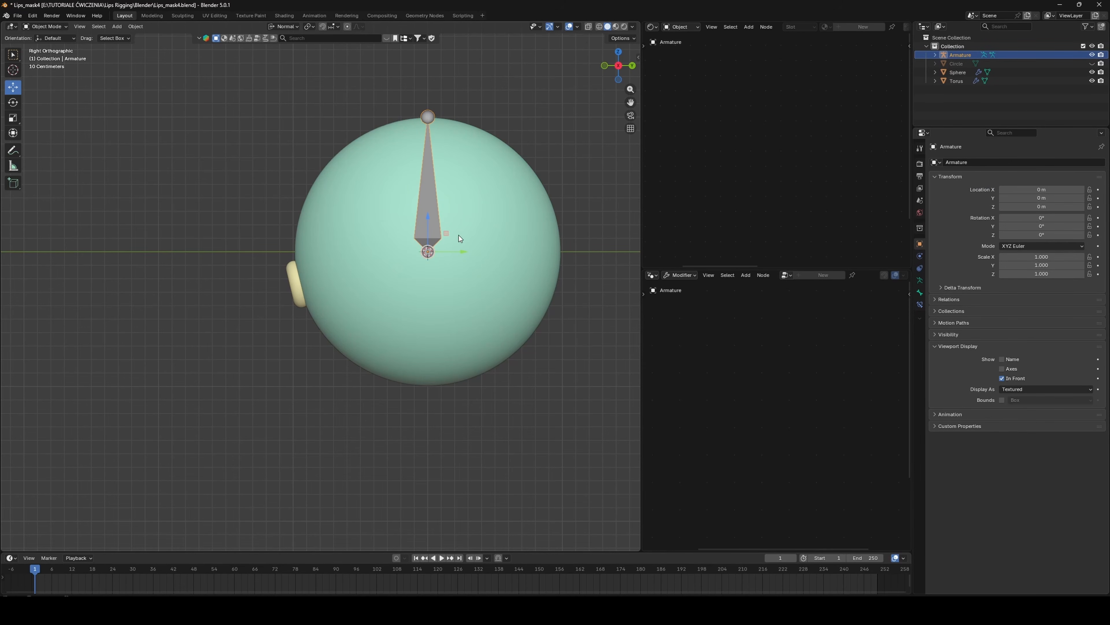
# - In Edit Mode, move the bone down about 0.94 m along Z so its base sits near the sphere's underside
pyautogui.press('Tab')
pyautogui.press('g')
pyautogui.press('z')
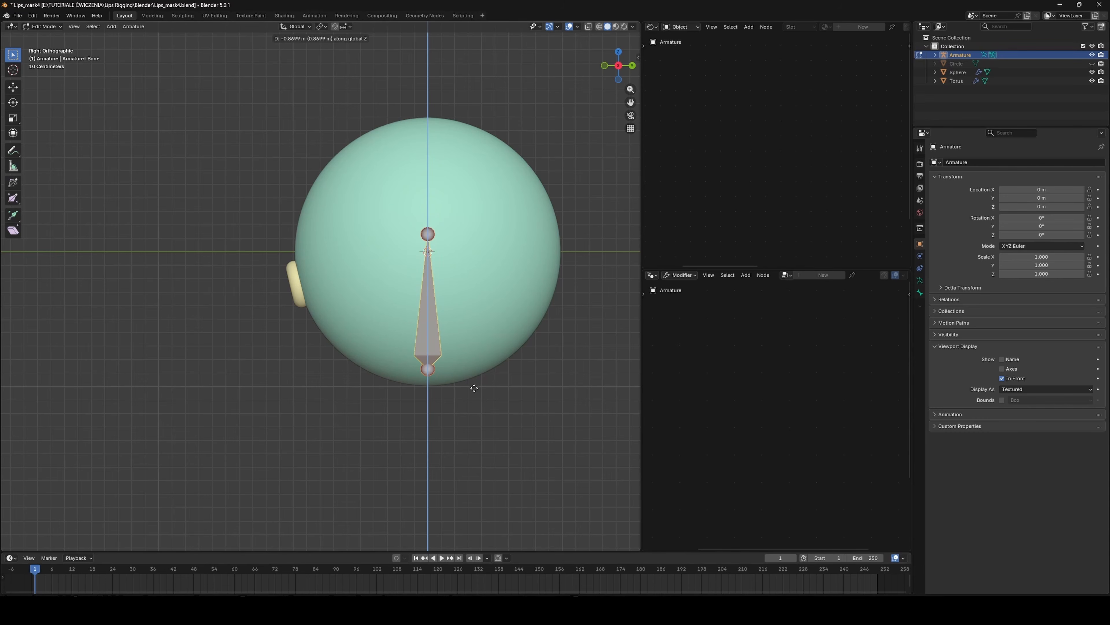
pyautogui.click(477, 397)
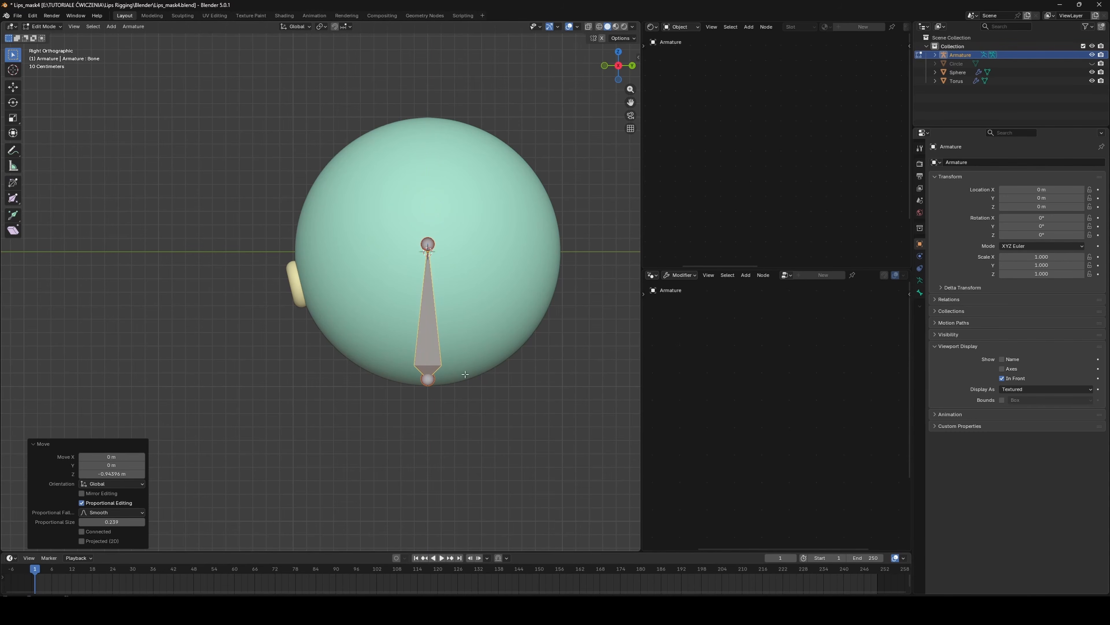
# - Snap the bone's upper tip to the 3D cursor at the sphere's center
pyautogui.click(428, 244)
pyautogui.hotkey('shift', 's')
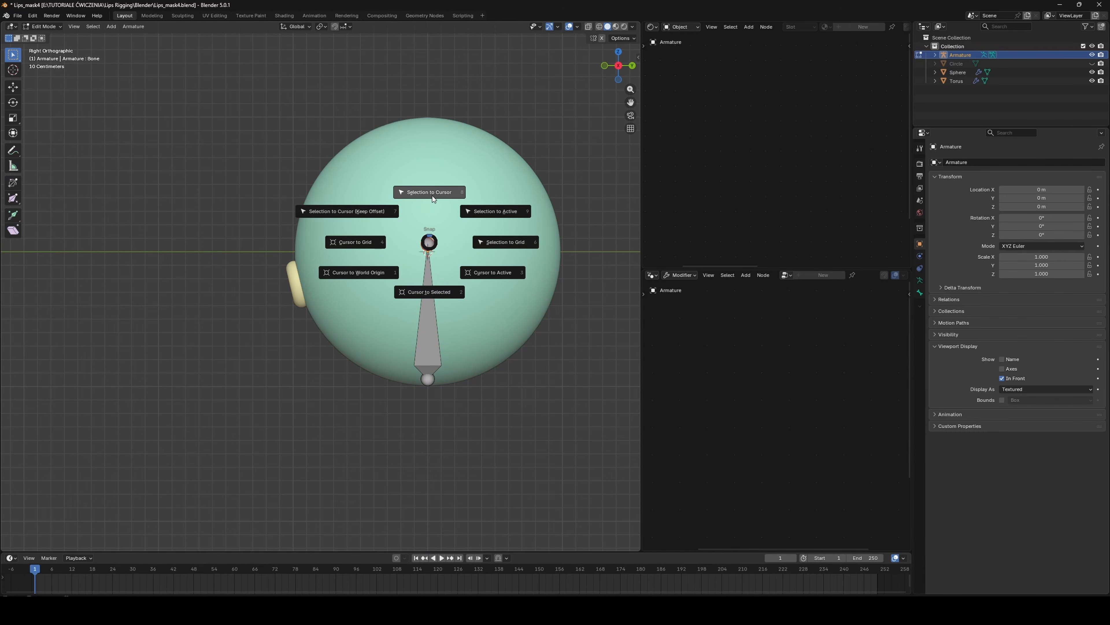
pyautogui.click(442, 195)
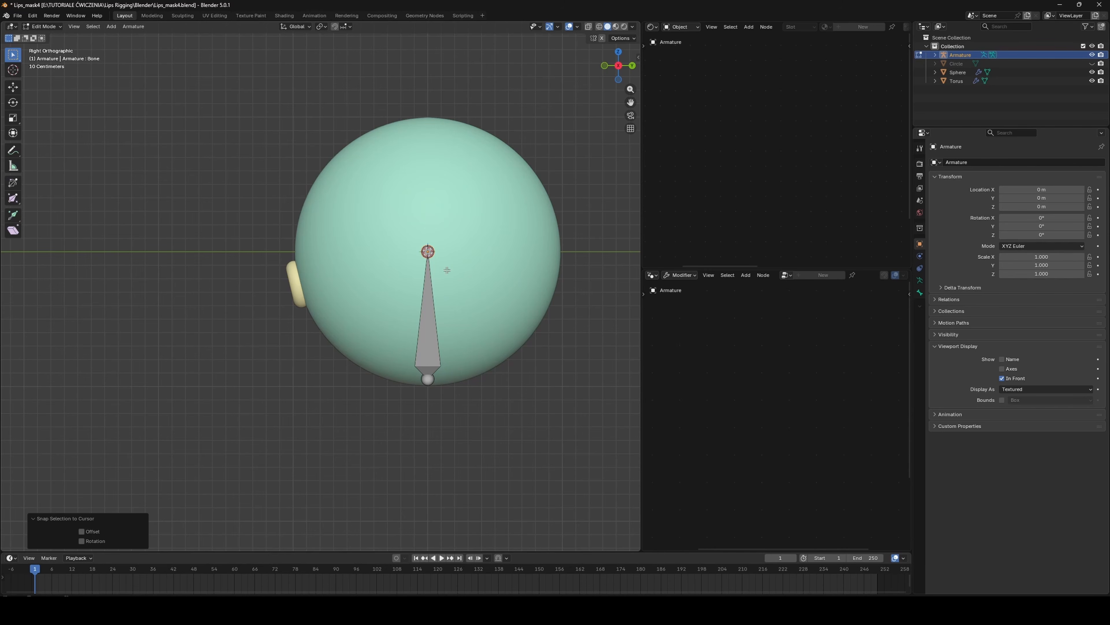
pyautogui.moveTo(454, 259); pyautogui.dragTo(496, 193, button='middle')
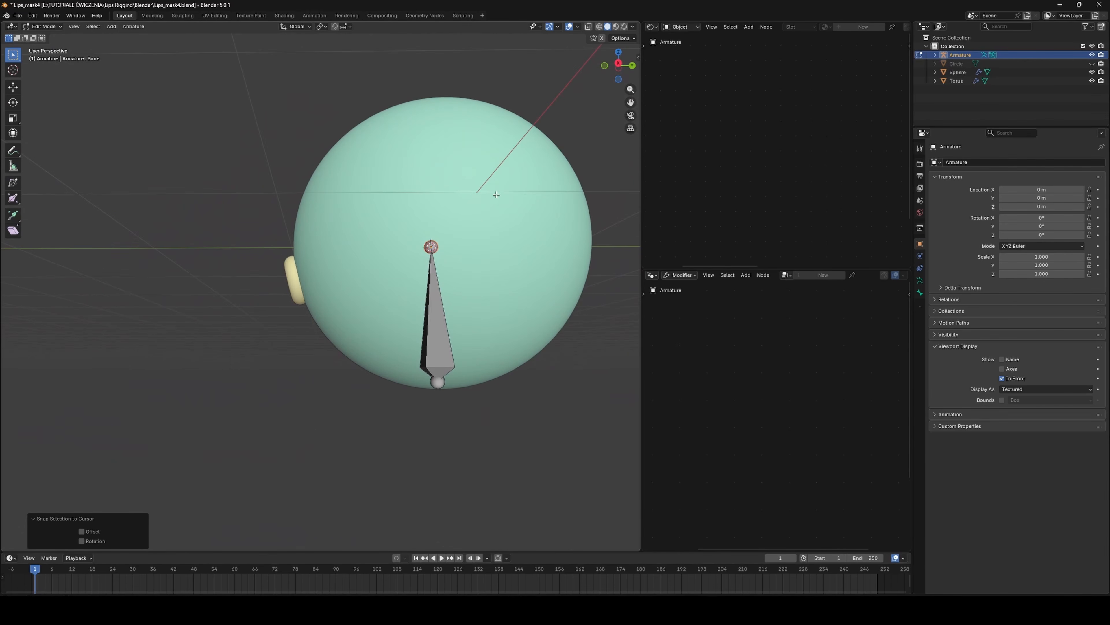
# - Rename the bone as Head Bone
pyautogui.click(617, 64)
pyautogui.click(920, 293)
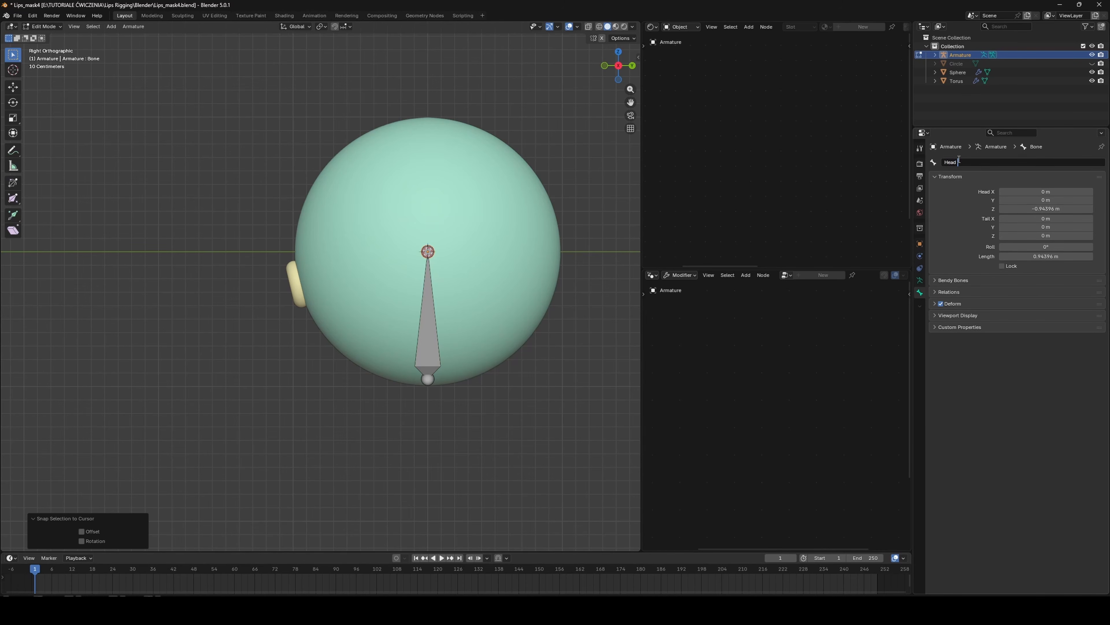
pyautogui.press('Return')
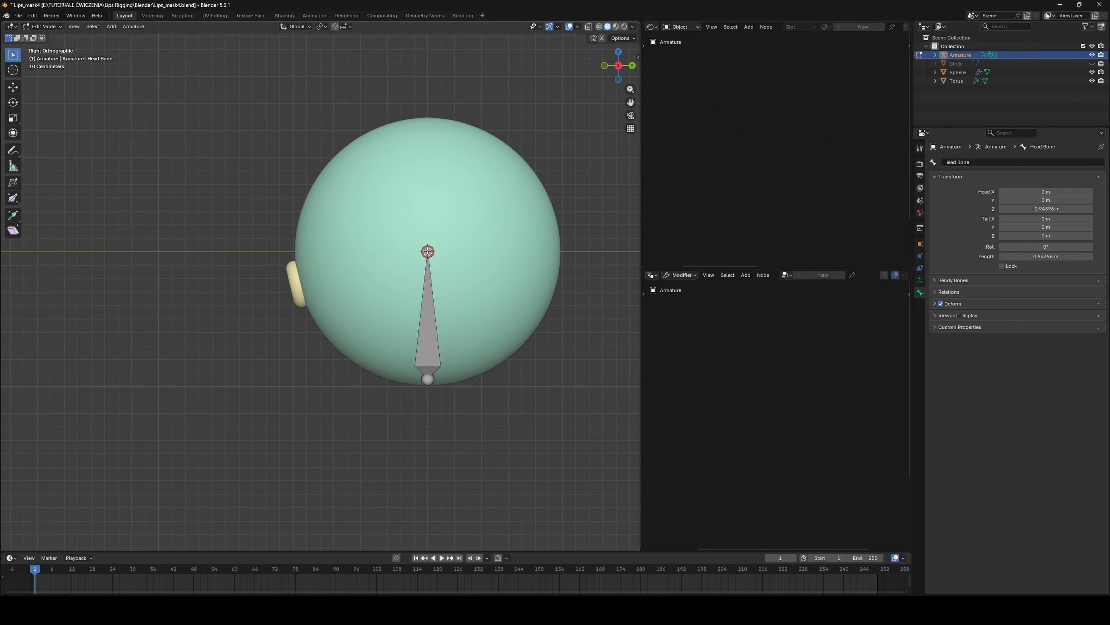
# - Extrude a bone about 0.95 m long from the Head Bone's tip to the torus and name it Jaw Bone
pyautogui.press('e')
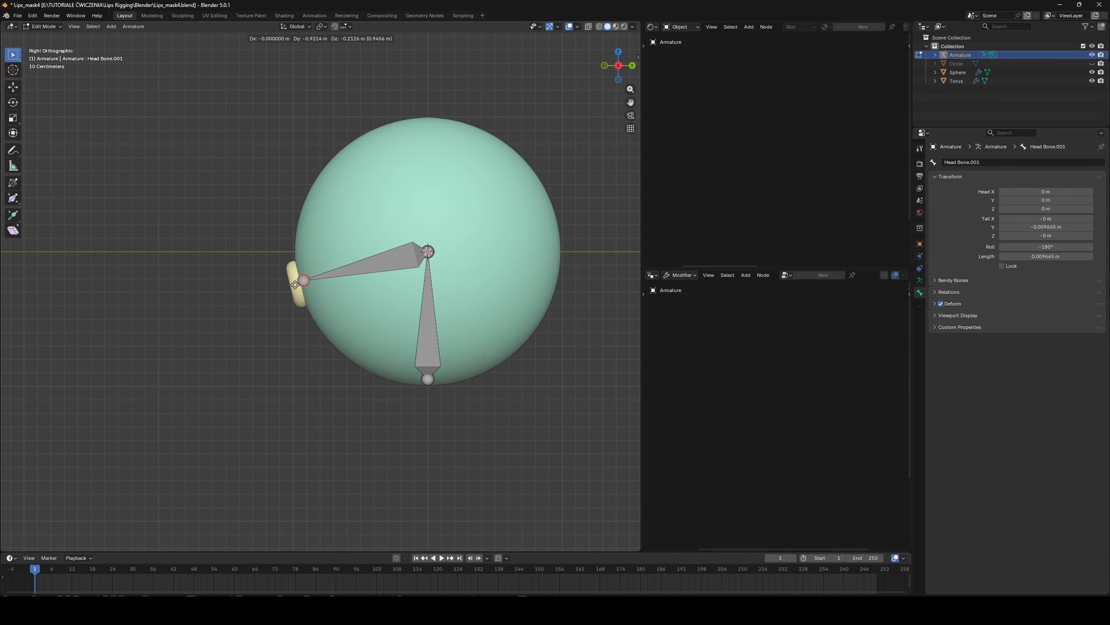
pyautogui.click(296, 285)
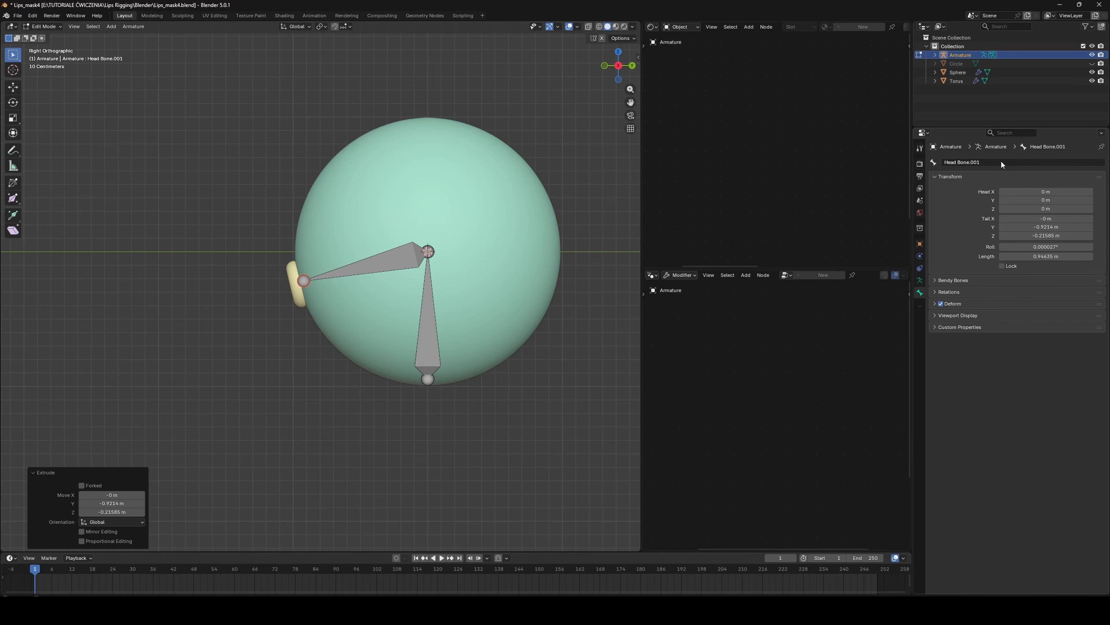
pyautogui.click(942, 164)
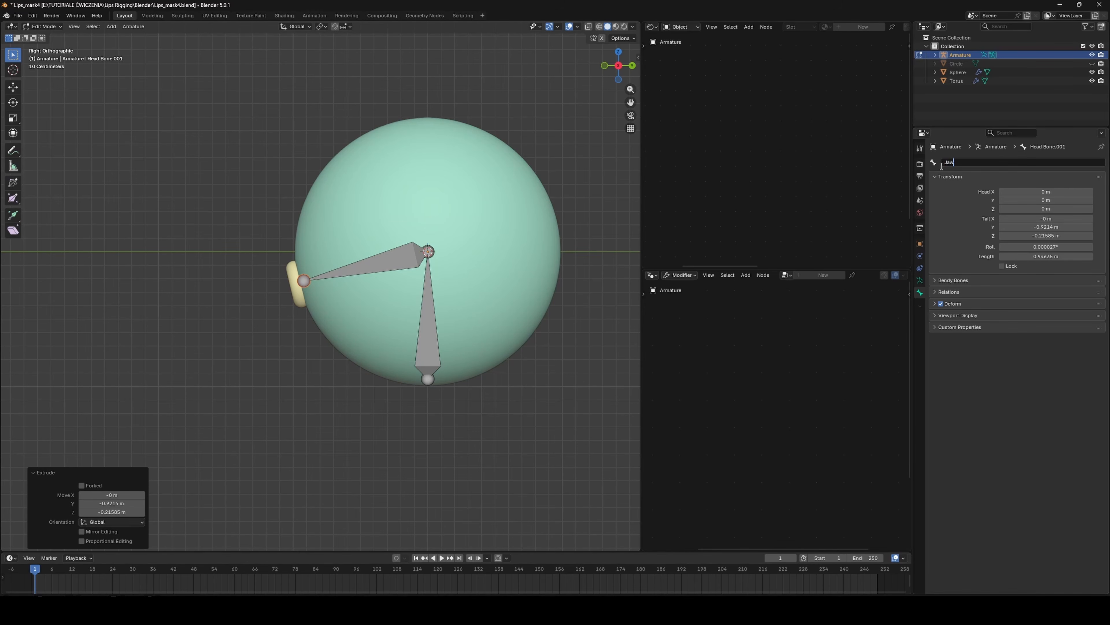
pyautogui.press('Return')
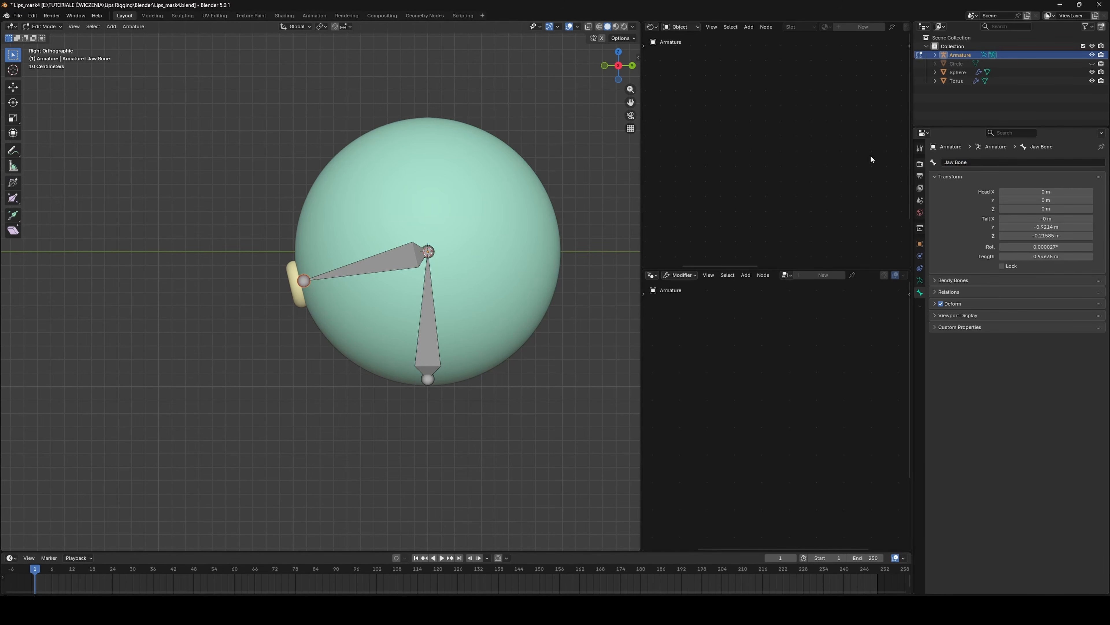
# - Add a separate bone to the armature and move it in front of the mouth, about -1.31 m in Y and -0.51 m in Z
pyautogui.moveTo(546, 215); pyautogui.dragTo(605, 64, button='middle')
pyautogui.click(622, 66)
pyautogui.keyDown('shift'); pyautogui.moveTo(286, 239); pyautogui.dragTo(397, 244, button='middle'); pyautogui.keyUp('shift')
pyautogui.scroll(2, 393, 210)
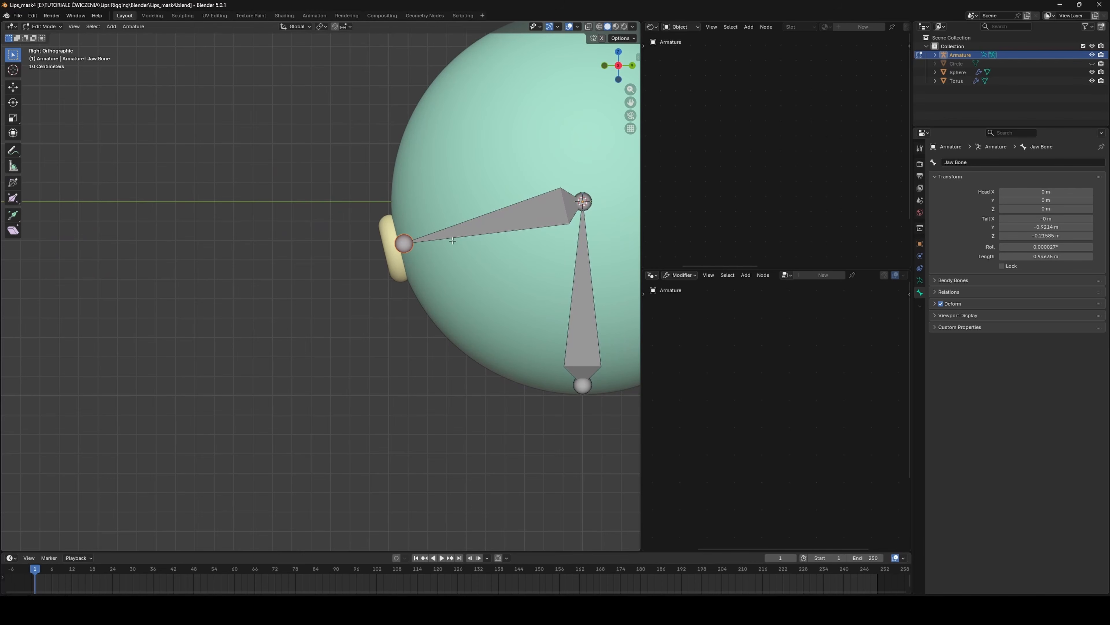
pyautogui.scroll(-3, 549, 197)
pyautogui.hotkey('shift', 'a')
pyautogui.click(471, 208)
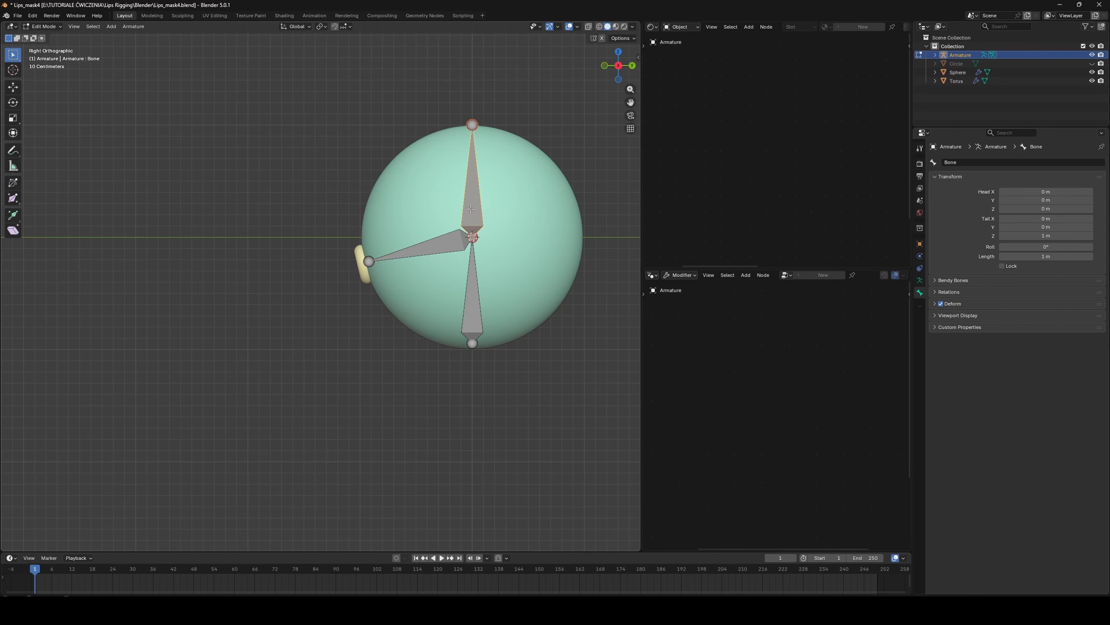
pyautogui.press('g')
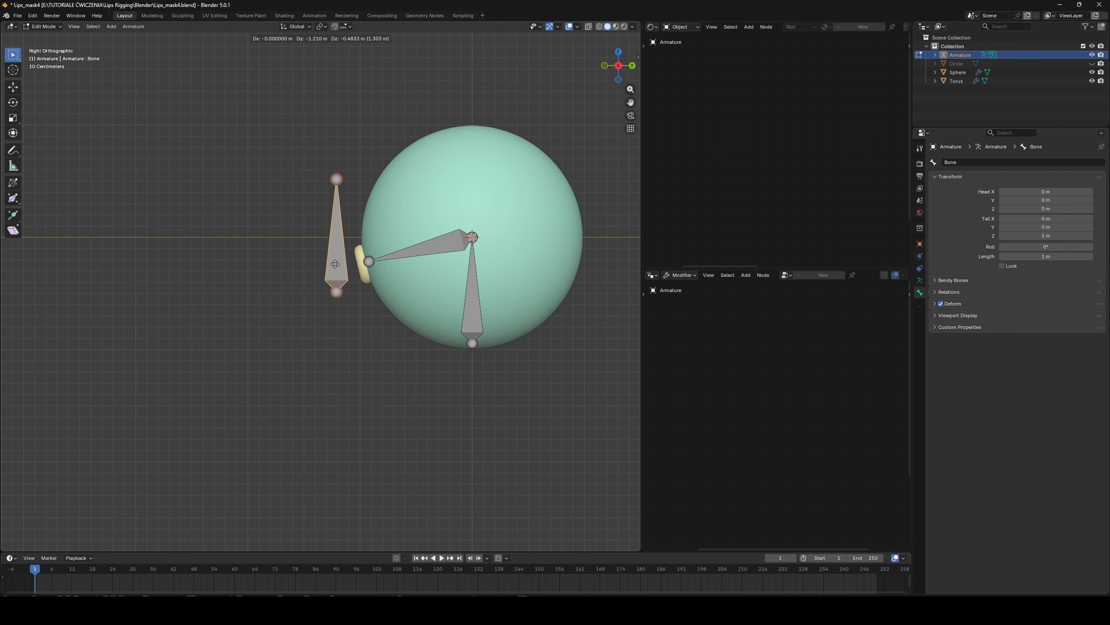
pyautogui.click(323, 266)
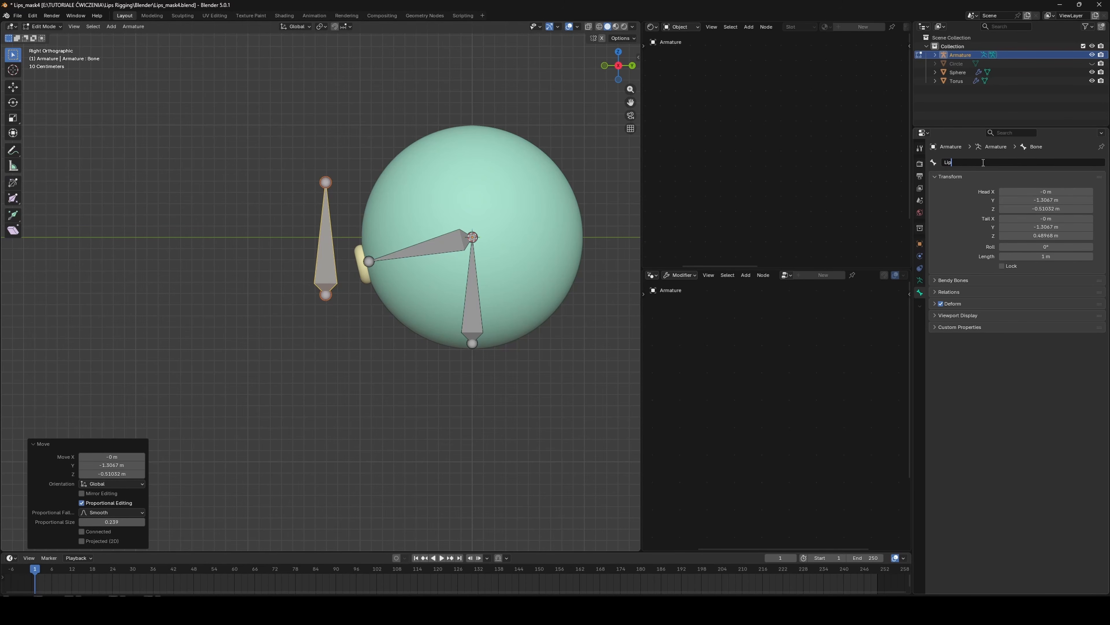
# - Rename the new bone as Lip Bone
pyautogui.click(983, 162)
pyautogui.write('Lip Bone')
pyautogui.press('Return')
# - Lower the Lip Bone's tip along Z to shorten the bone to about 0.41 m
pyautogui.scroll(3, 335, 154)
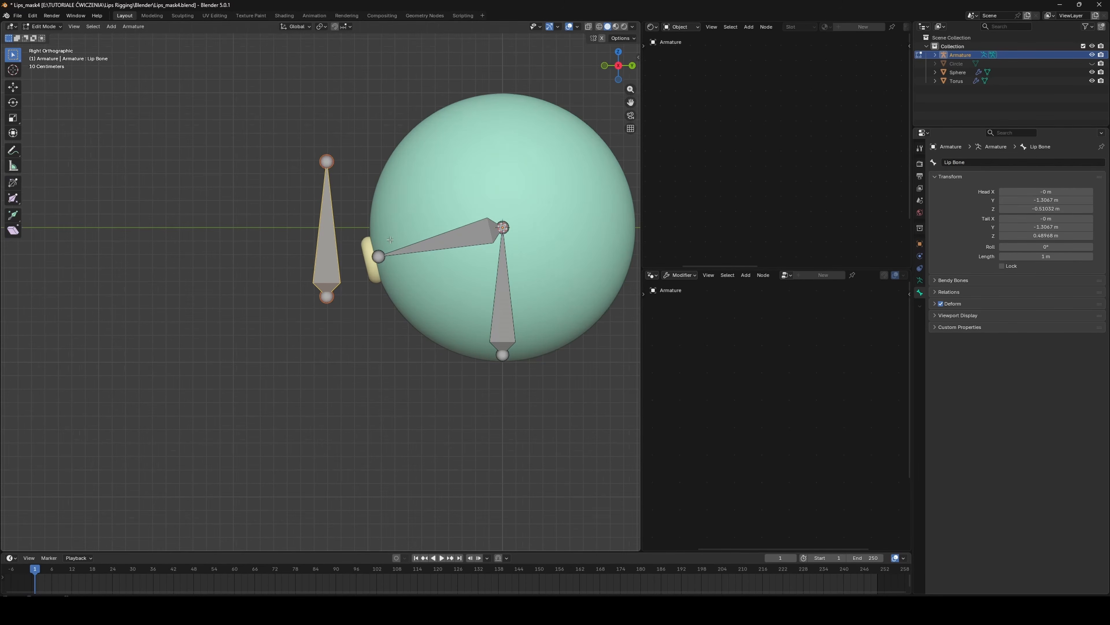
pyautogui.click(326, 98)
pyautogui.press('g')
pyautogui.press('z')
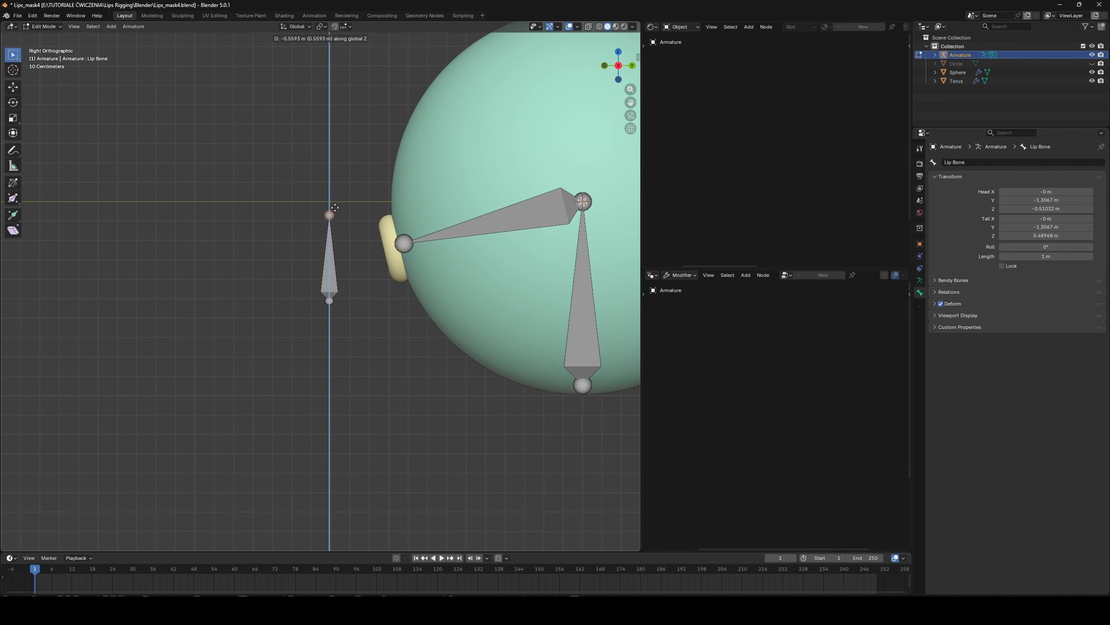
pyautogui.click(336, 212)
# - Move the whole Lip Bone up along Z by about 0.04 m
pyautogui.click(329, 284)
pyautogui.press('g')
pyautogui.press('z')
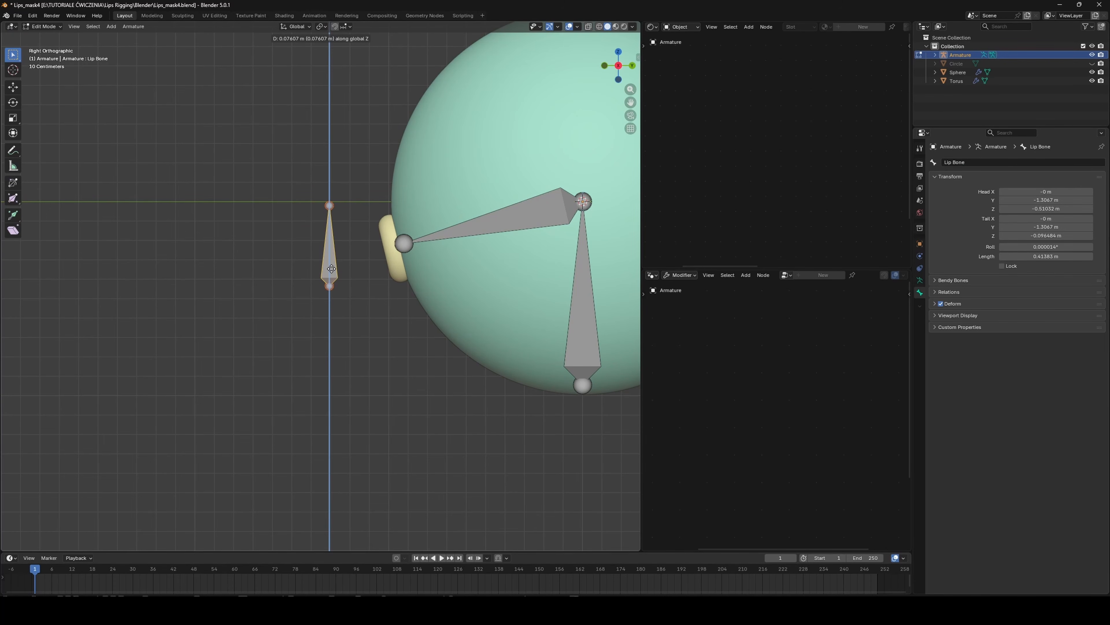
pyautogui.click(329, 275)
# - Examine the Jaw Bone's relations to check its parenting to the Head Bone
pyautogui.moveTo(329, 275); pyautogui.dragTo(403, 307, button='middle')
pyautogui.click(470, 216)
pyautogui.keyDown('shift'); pyautogui.moveTo(471, 216); pyautogui.dragTo(448, 257, button='middle'); pyautogui.keyUp('shift')
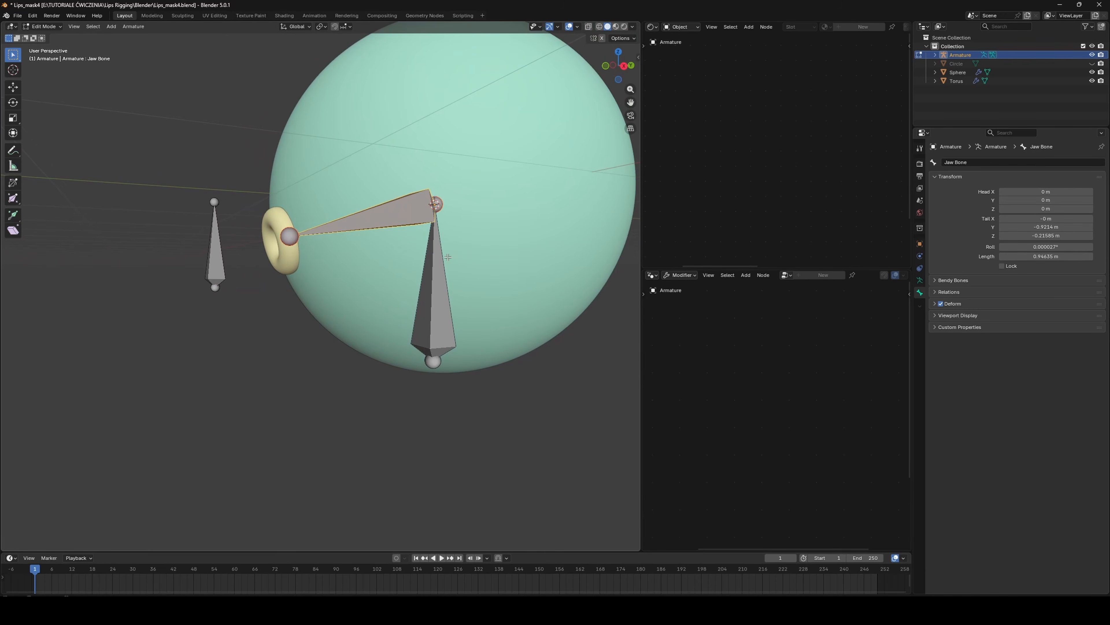
pyautogui.keyDown('shift'); pyautogui.click(439, 292); pyautogui.keyUp('shift')
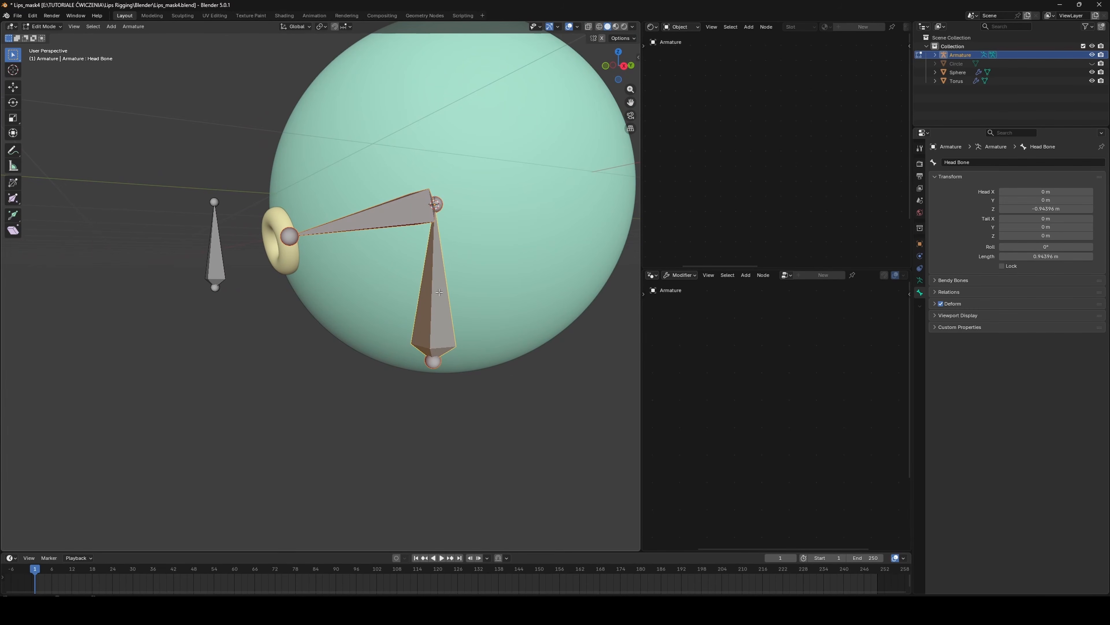
pyautogui.hotkey('ctrl', 'p')
pyautogui.click(378, 211)
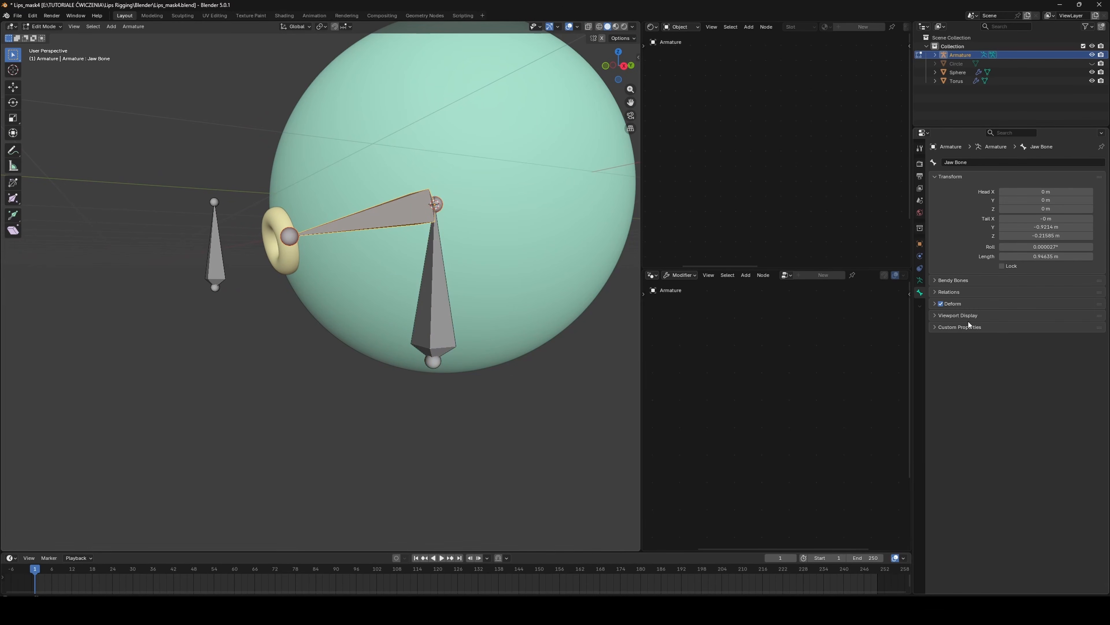
pyautogui.click(935, 292)
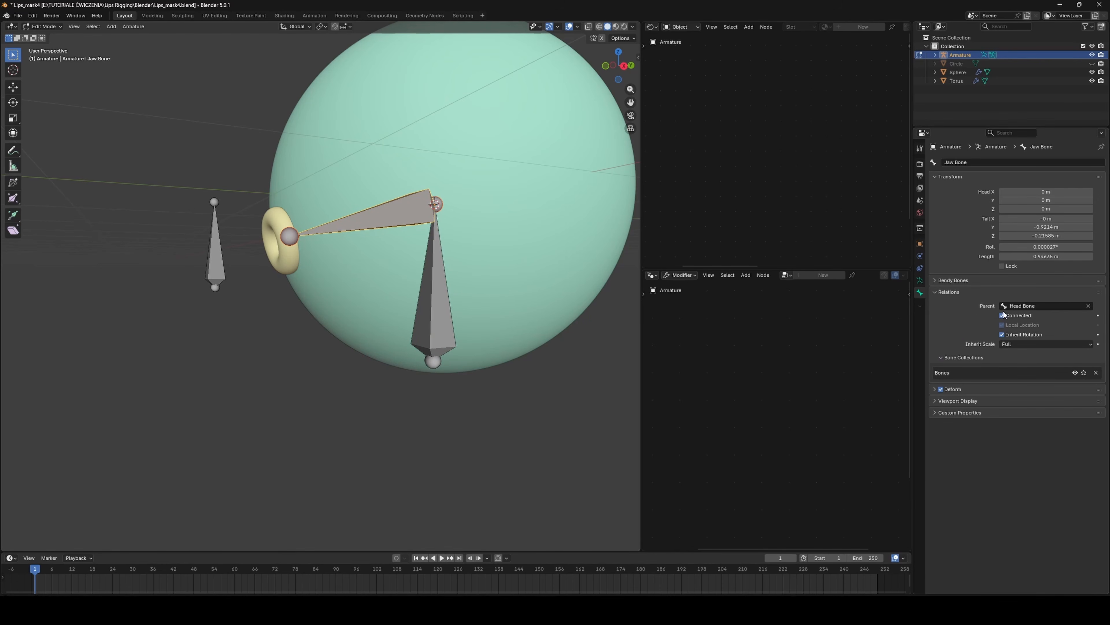
# - Parent the Lip Bone to the Jaw Bone with Keep Offset, and save the file from Object Mode
pyautogui.click(216, 260)
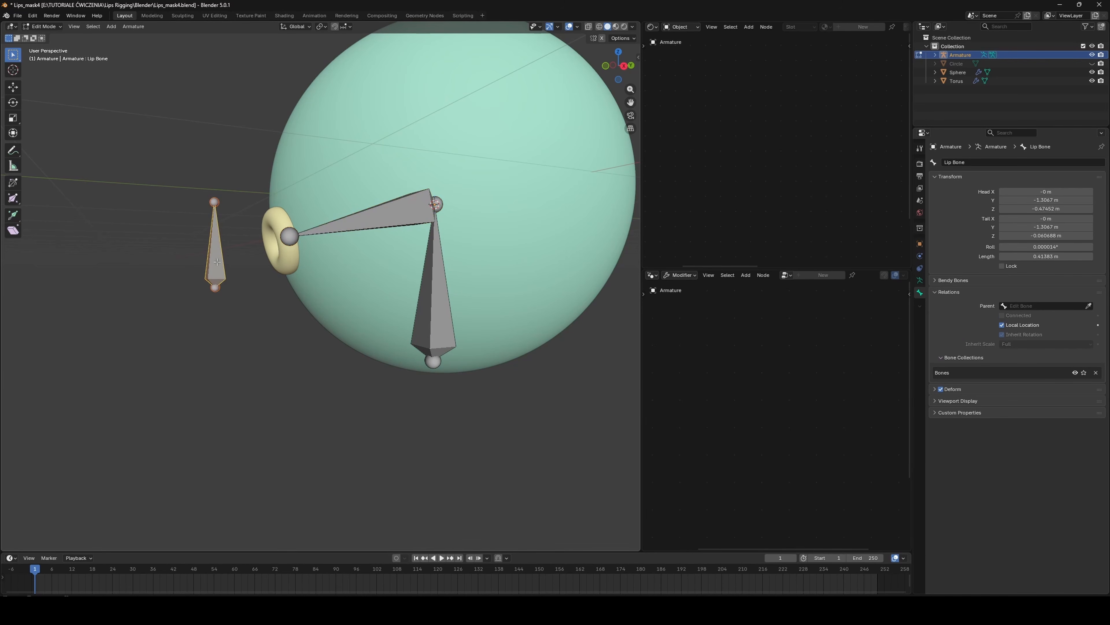
pyautogui.keyDown('shift'); pyautogui.click(378, 218); pyautogui.keyUp('shift')
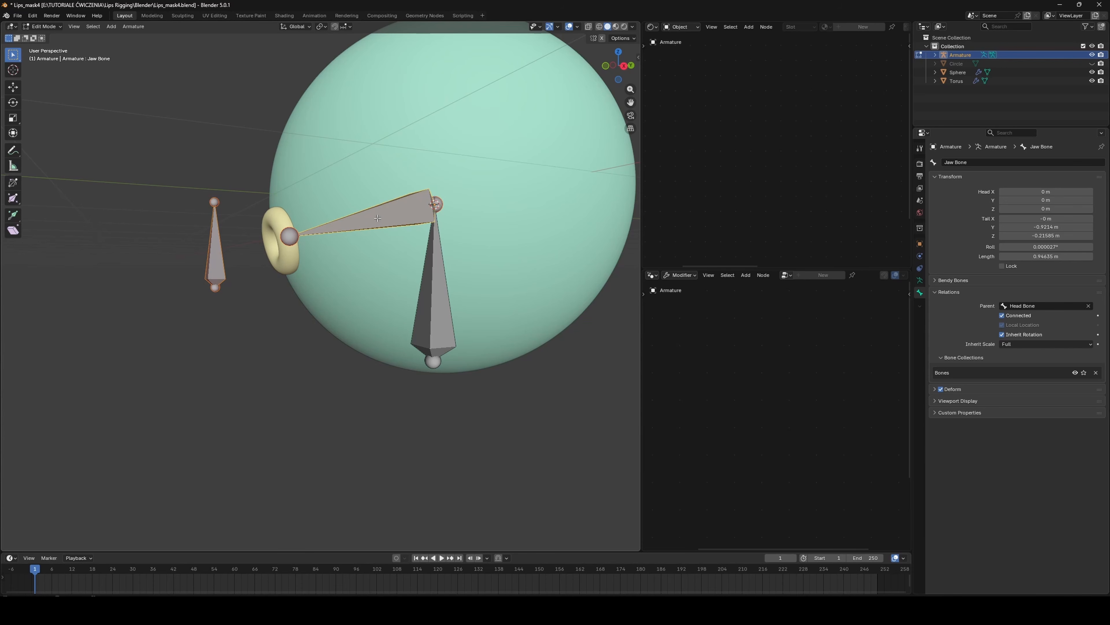
pyautogui.hotkey('ctrl', 'p')
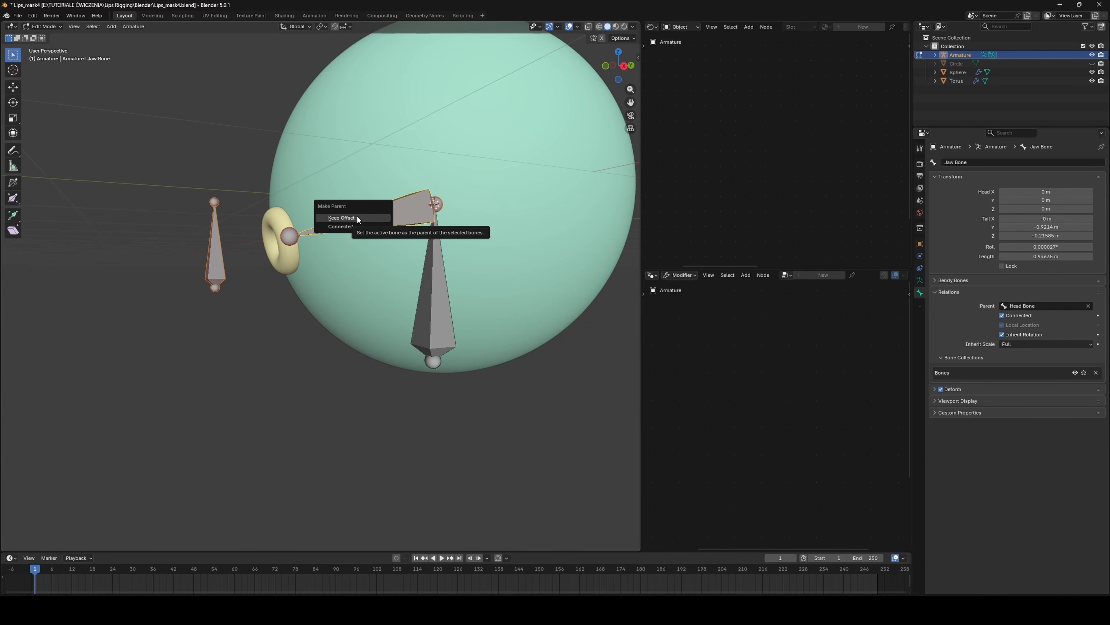
pyautogui.click(358, 218)
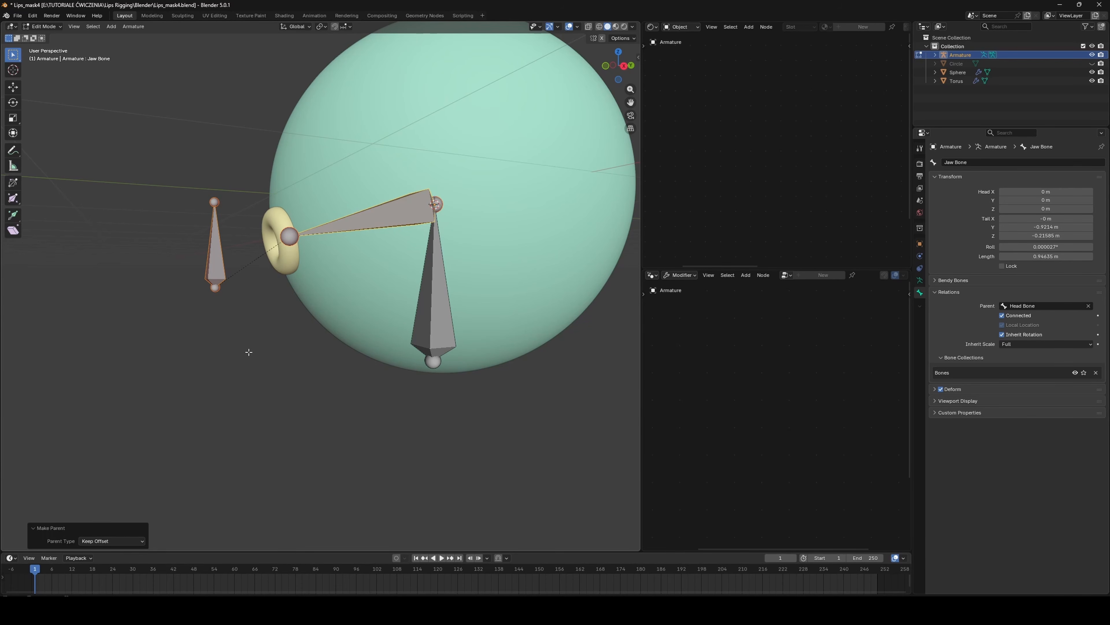
pyautogui.press('Tab')
pyautogui.moveTo(307, 363); pyautogui.dragTo(335, 369, button='middle')
pyautogui.hotkey('ctrl', 's')
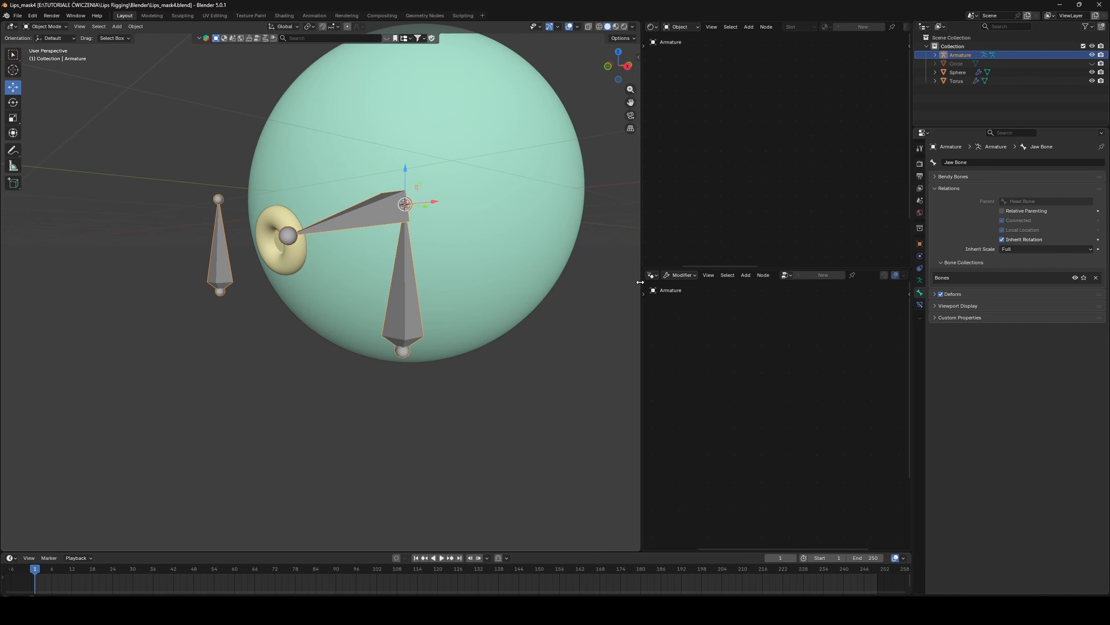
# - Parent the torus and the sphere to the armature using Armature Deform With Empty Groups
pyautogui.click(374, 258)
pyautogui.click(286, 266)
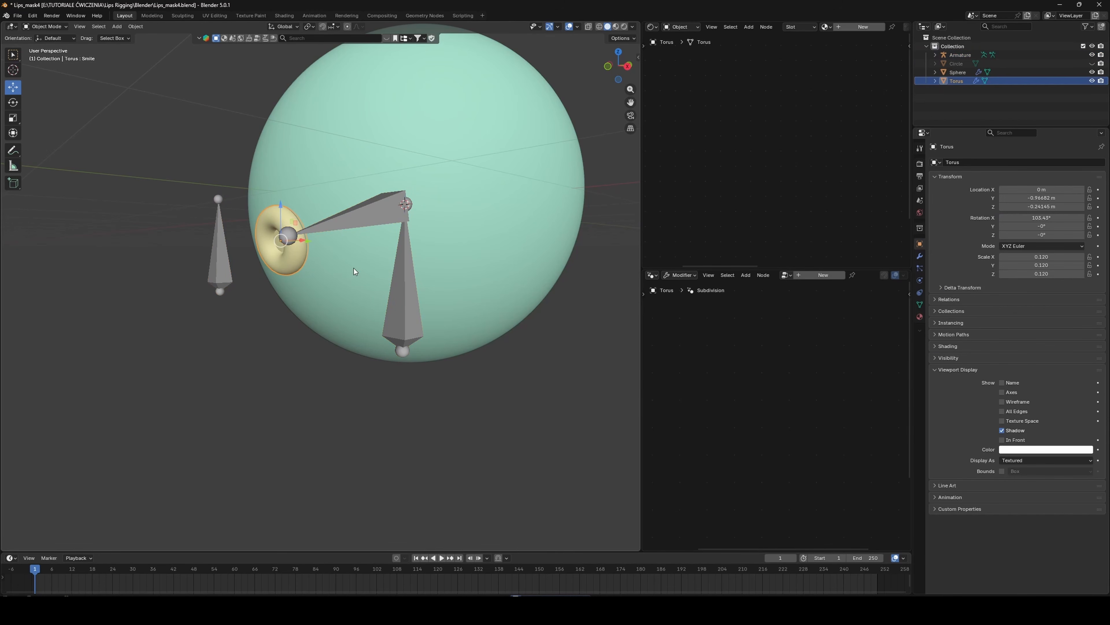
pyautogui.keyDown('shift'); pyautogui.click(364, 258); pyautogui.keyUp('shift')
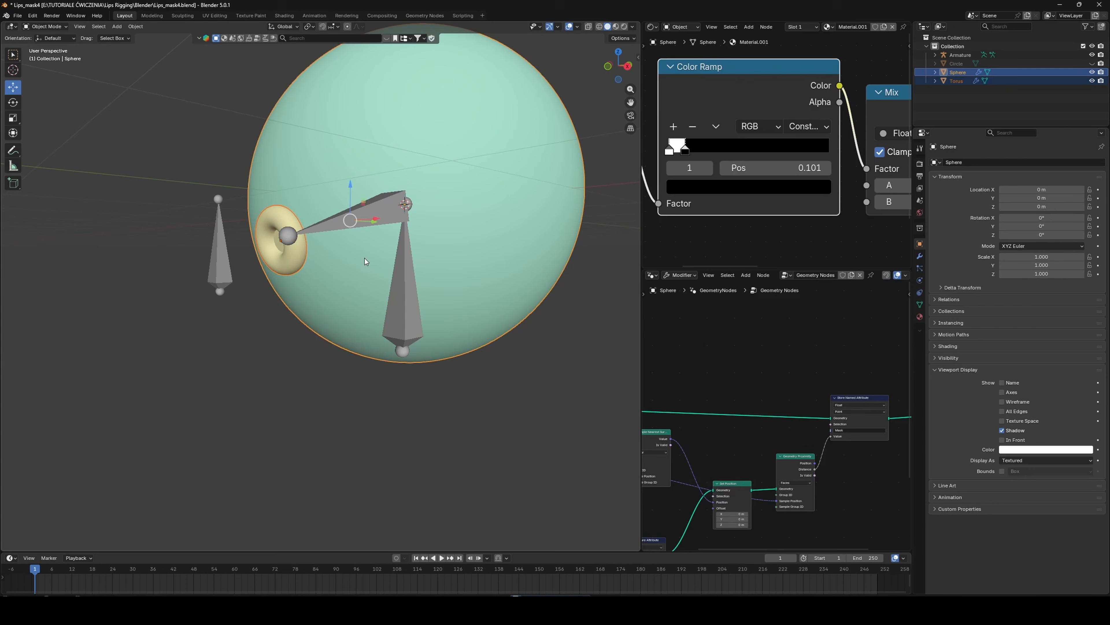
pyautogui.keyDown('shift'); pyautogui.click(410, 312); pyautogui.keyUp('shift')
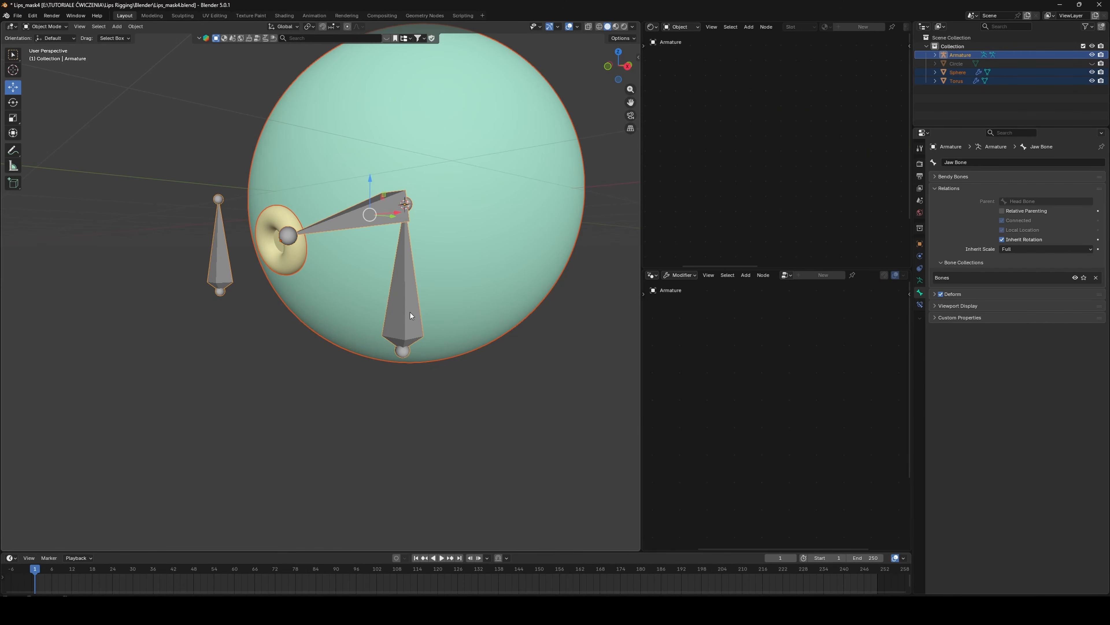
pyautogui.hotkey('ctrl', 'p')
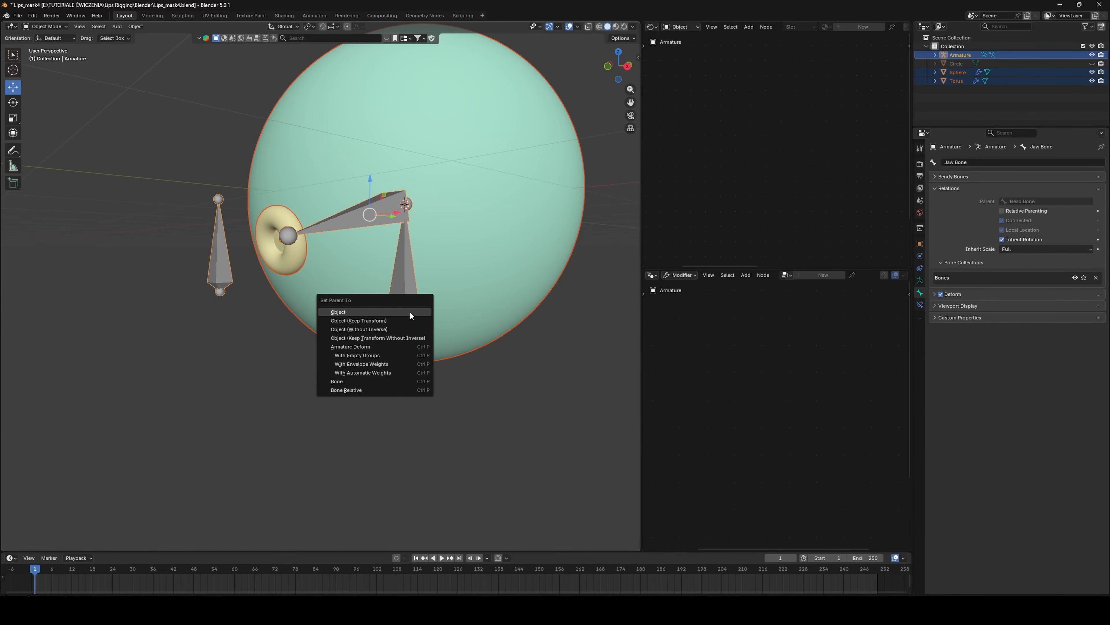
pyautogui.click(379, 355)
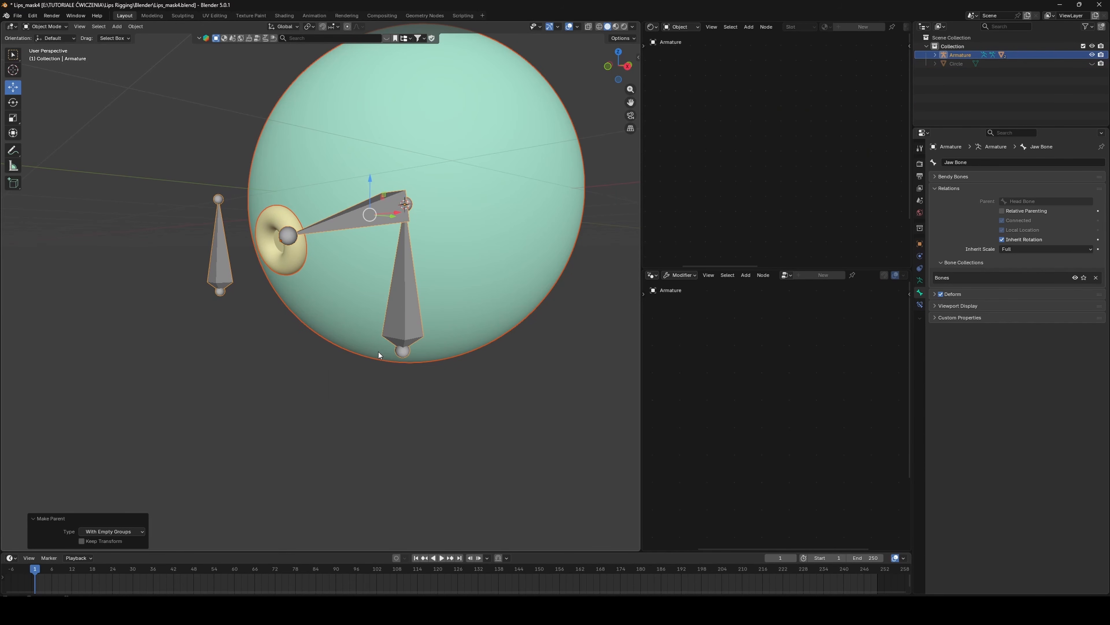
# - Assign all of the sphere's vertices to its Head Bone vertex group with a weight of 1
pyautogui.click(378, 355)
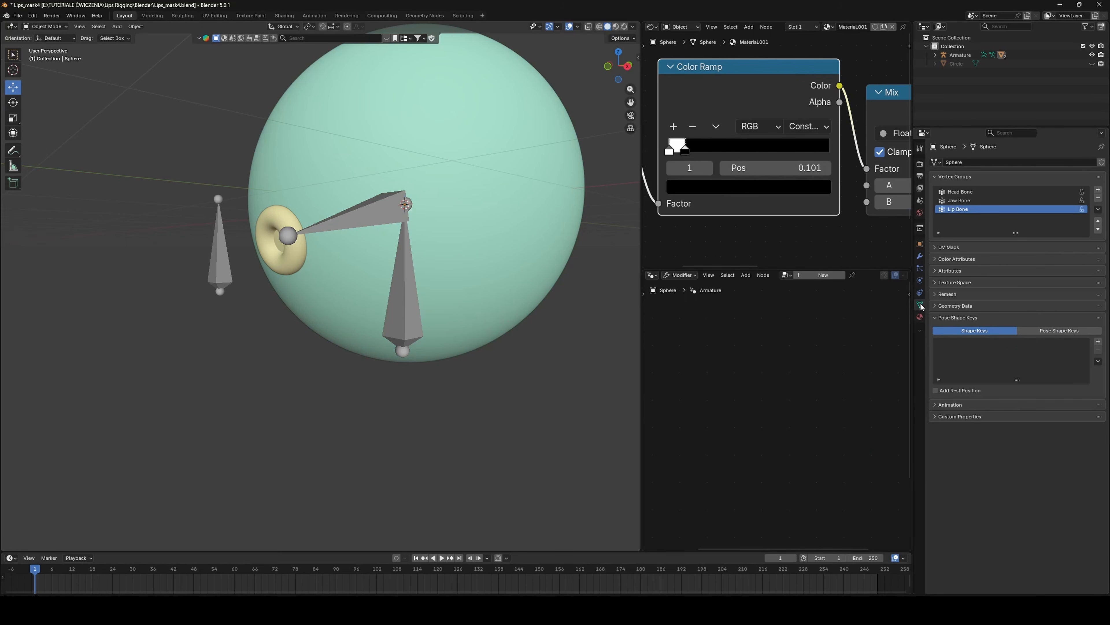
pyautogui.click(962, 191)
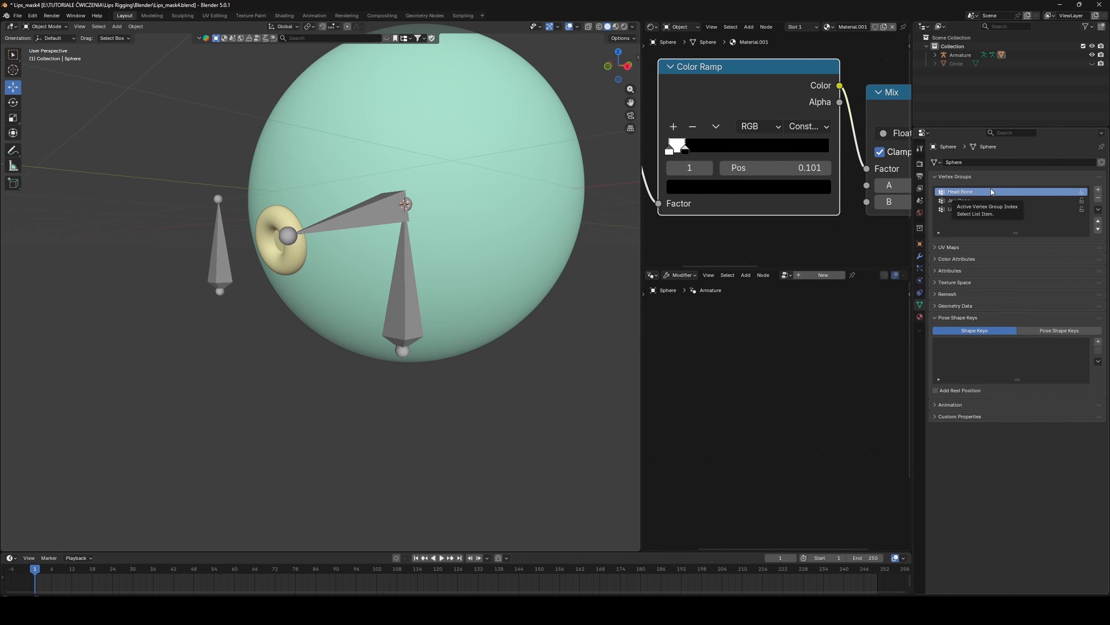
pyautogui.press('Tab')
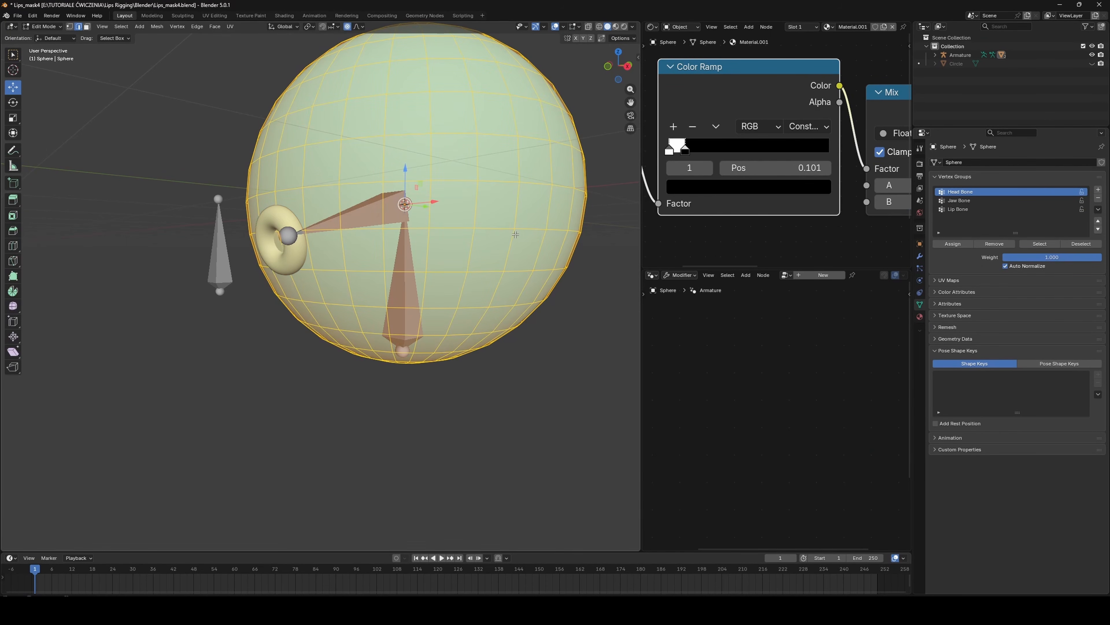
pyautogui.press('1')
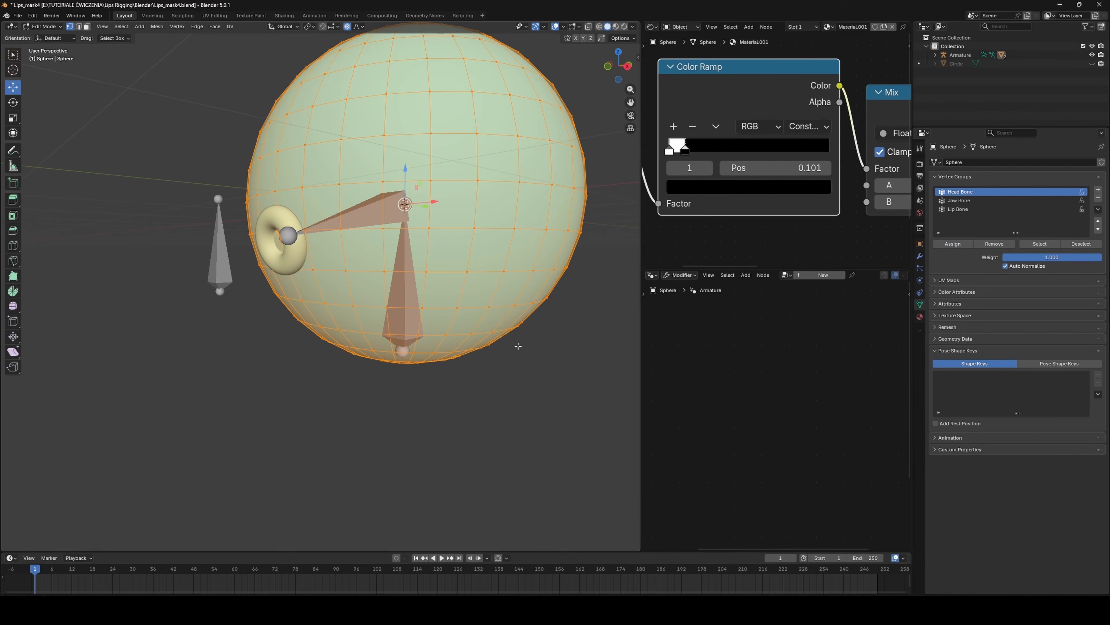
pyautogui.press('Tab')
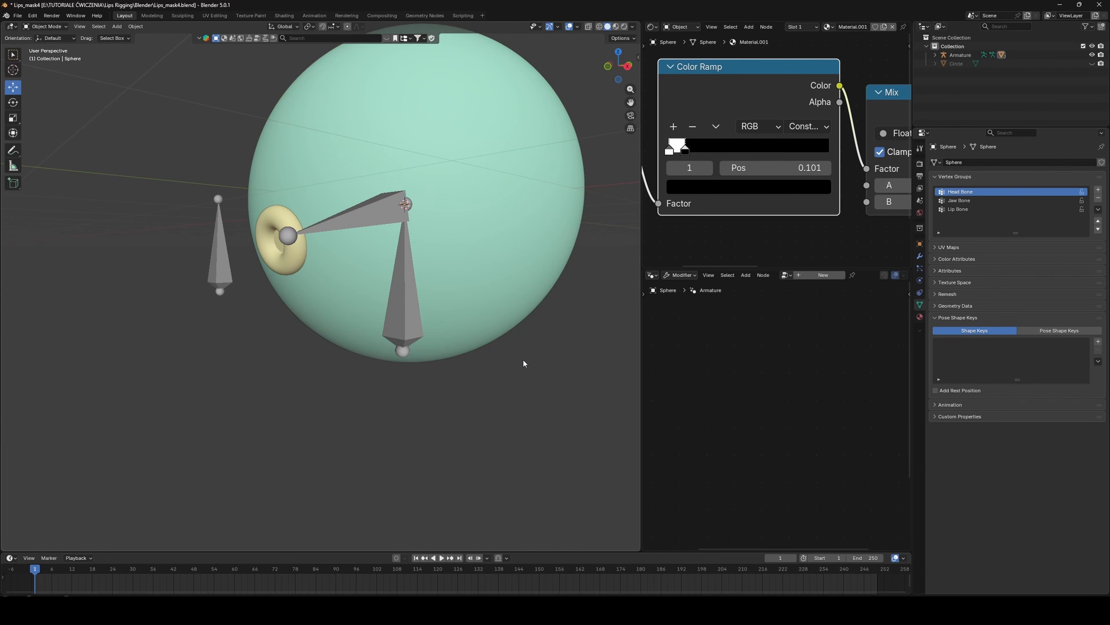
# - With the Basis shape key active, assign all of the torus's vertices to its Jaw Bone vertex group with a weight of 1
pyautogui.click(290, 261)
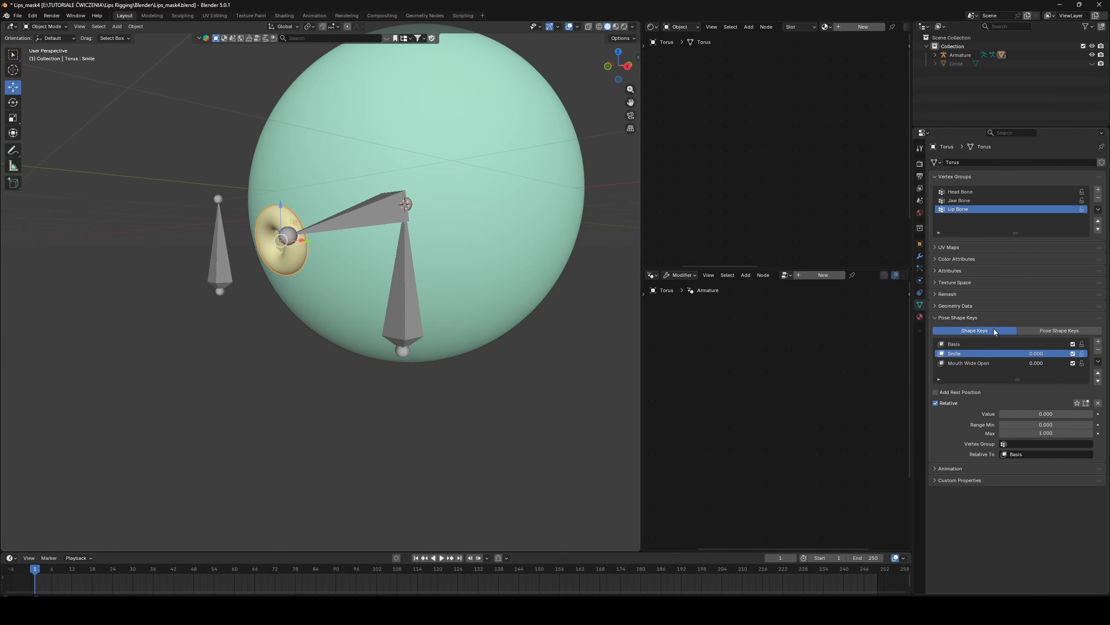
pyautogui.click(981, 343)
pyautogui.press('Tab')
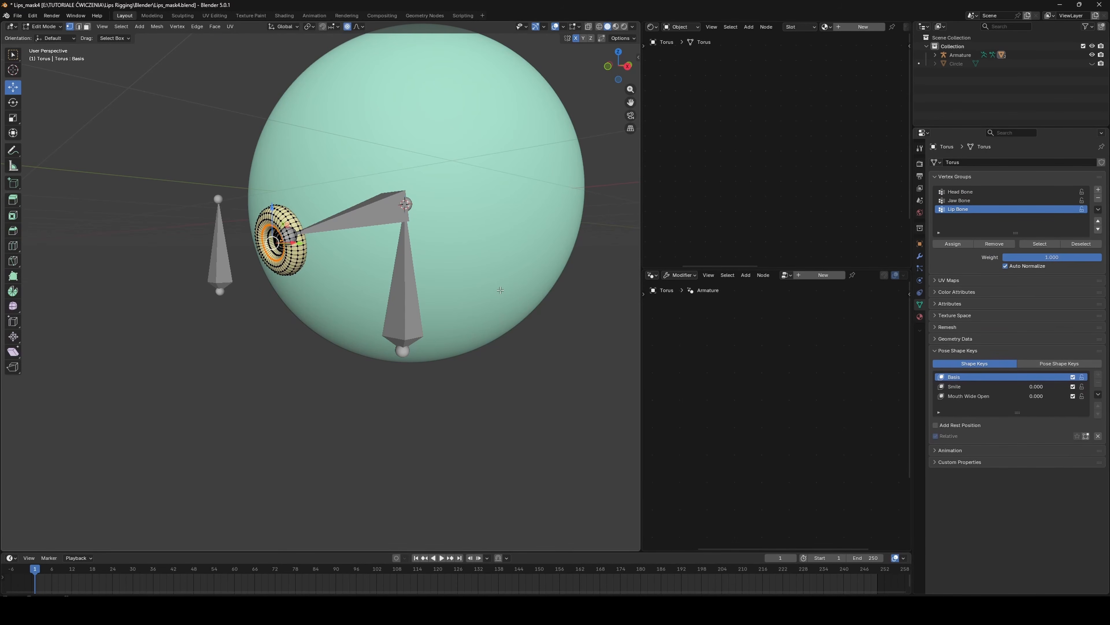
pyautogui.press('a')
pyautogui.click(959, 200)
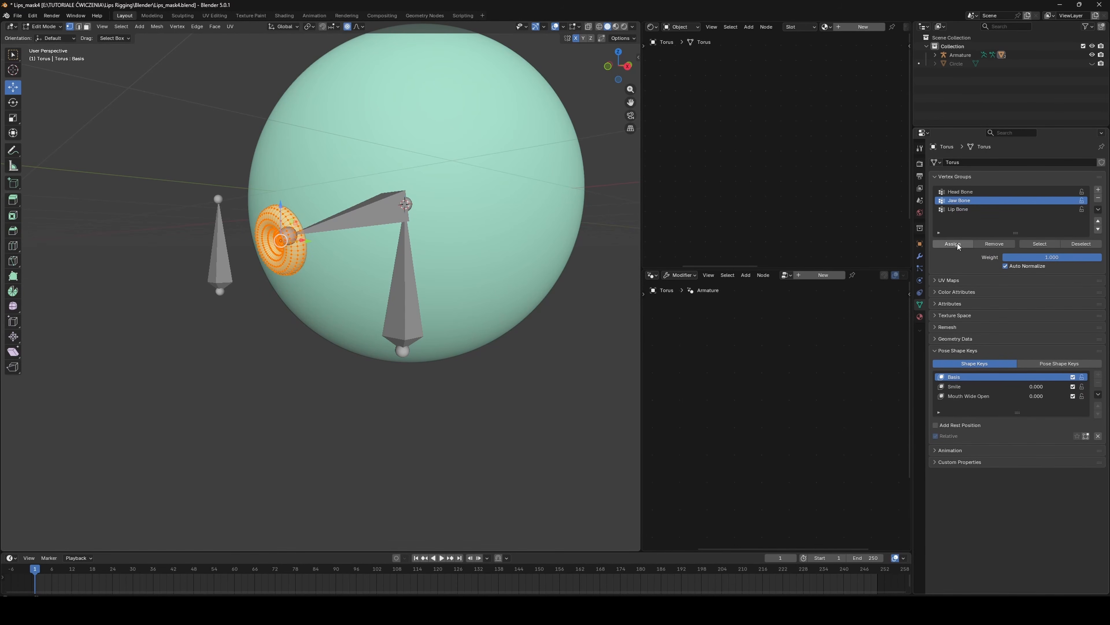
pyautogui.press('Tab')
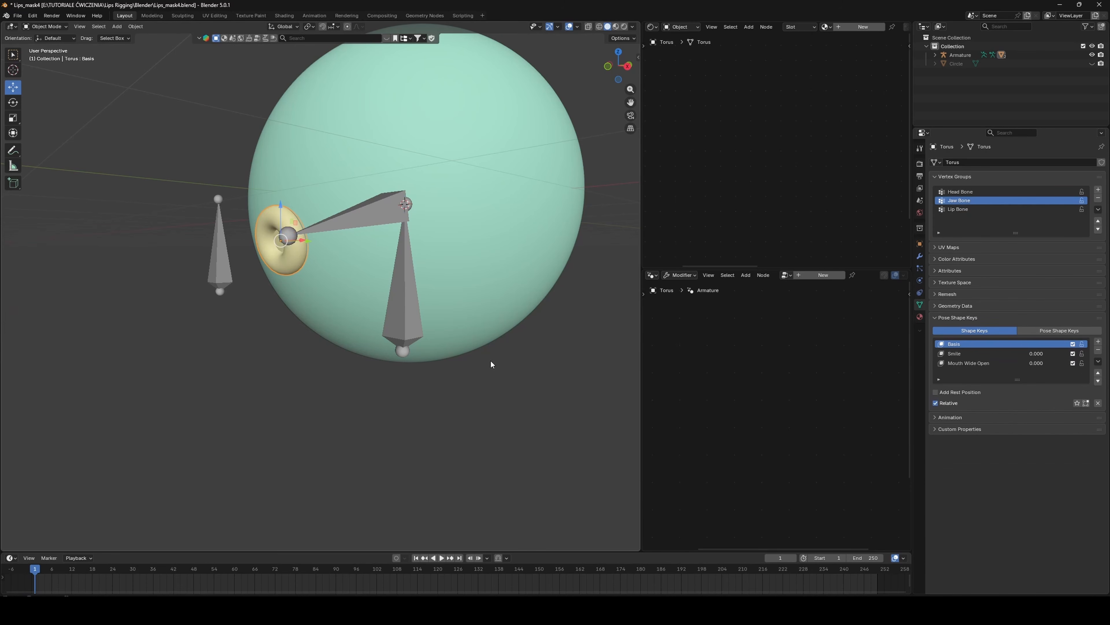
# - Put the armature in Pose Mode and try out a rotation of the Head Bone
pyautogui.click(412, 305)
pyautogui.press('q')
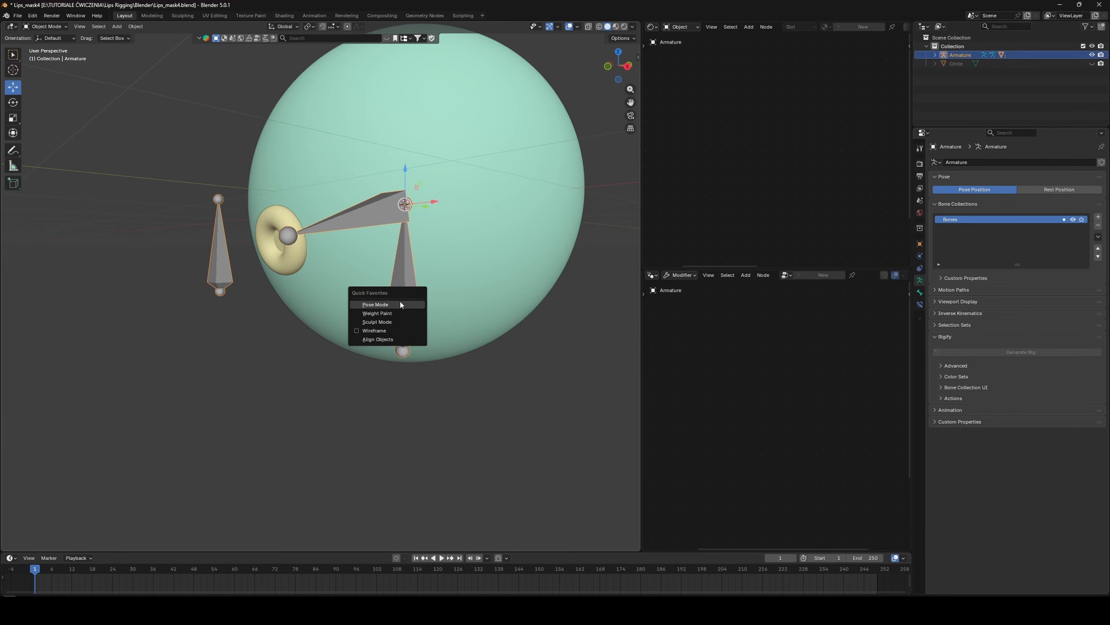
pyautogui.click(400, 302)
pyautogui.click(407, 272)
pyautogui.press('r')
pyautogui.rightClick(418, 183)
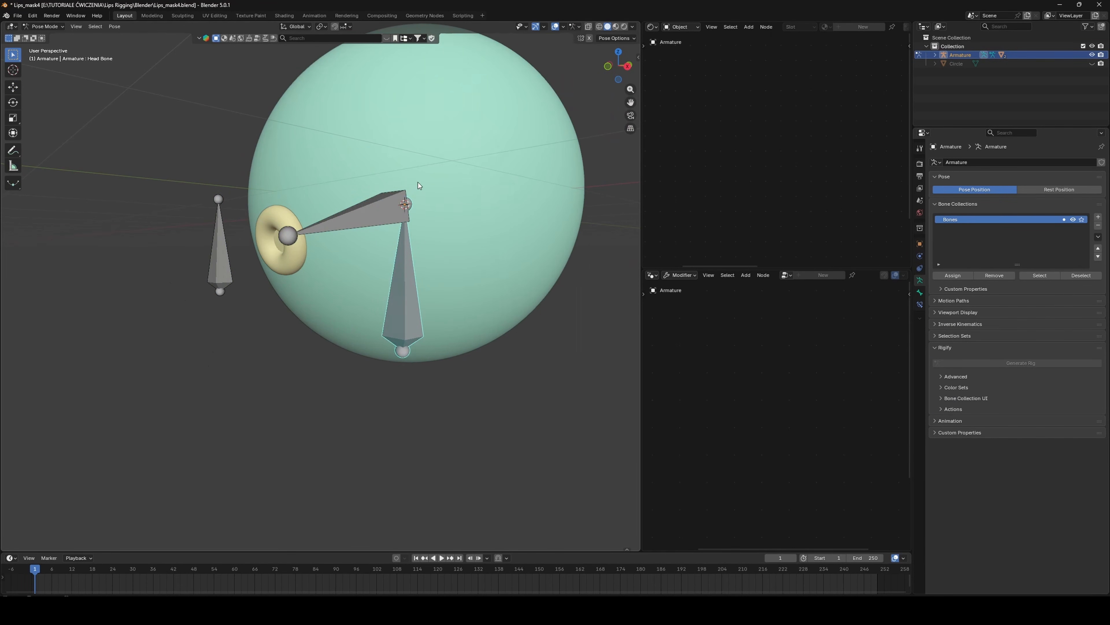
# - Try out rotations of the Jaw Bone in Pose Mode, first freely and again about the Z axis
pyautogui.click(385, 206)
pyautogui.moveTo(523, 203); pyautogui.dragTo(470, 210, button='middle')
pyautogui.press('r')
pyautogui.rightClick(457, 257)
pyautogui.moveTo(457, 258); pyautogui.dragTo(501, 306, button='middle')
pyautogui.hotkey('shift', 'space')
pyautogui.press('g')
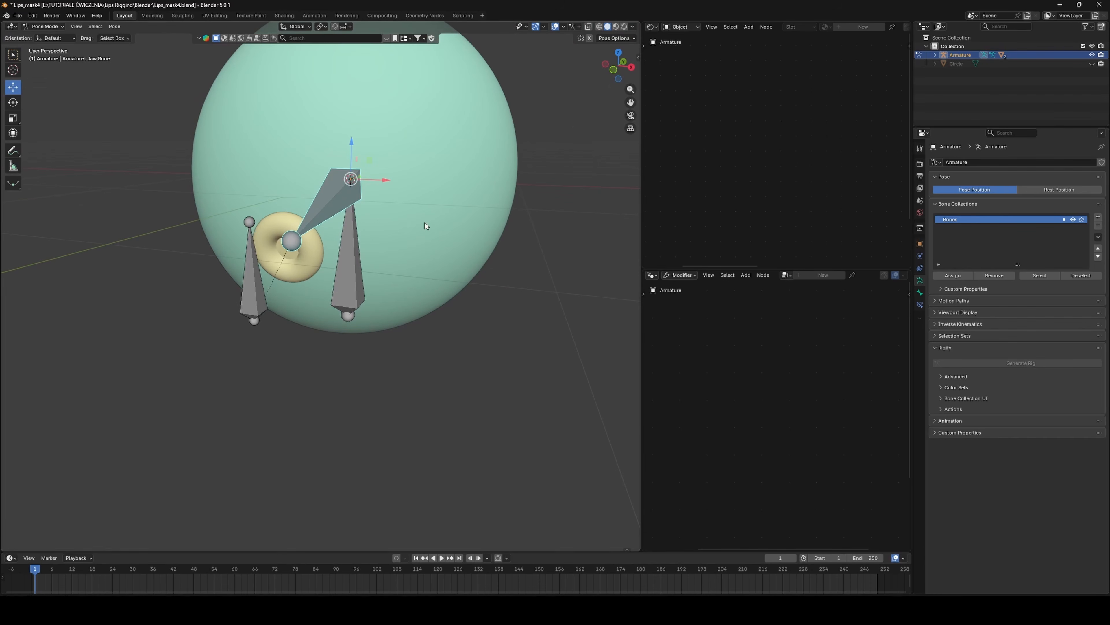
pyautogui.press('r')
pyautogui.press('z')
pyautogui.rightClick(424, 241)
# - Save the file and return the armature to Object Mode
pyautogui.moveTo(418, 247); pyautogui.dragTo(401, 233, button='middle')
pyautogui.keyDown('shift'); pyautogui.moveTo(499, 279); pyautogui.dragTo(528, 341, button='middle'); pyautogui.keyUp('shift')
pyautogui.hotkey('ctrl', 's')
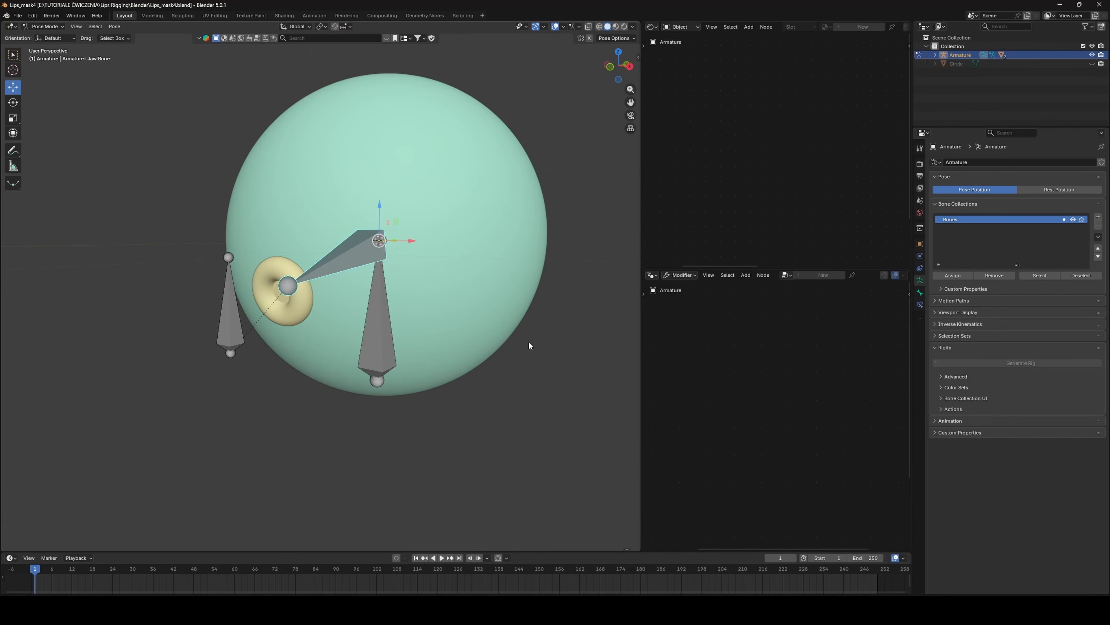
pyautogui.press('q')
pyautogui.click(564, 271)
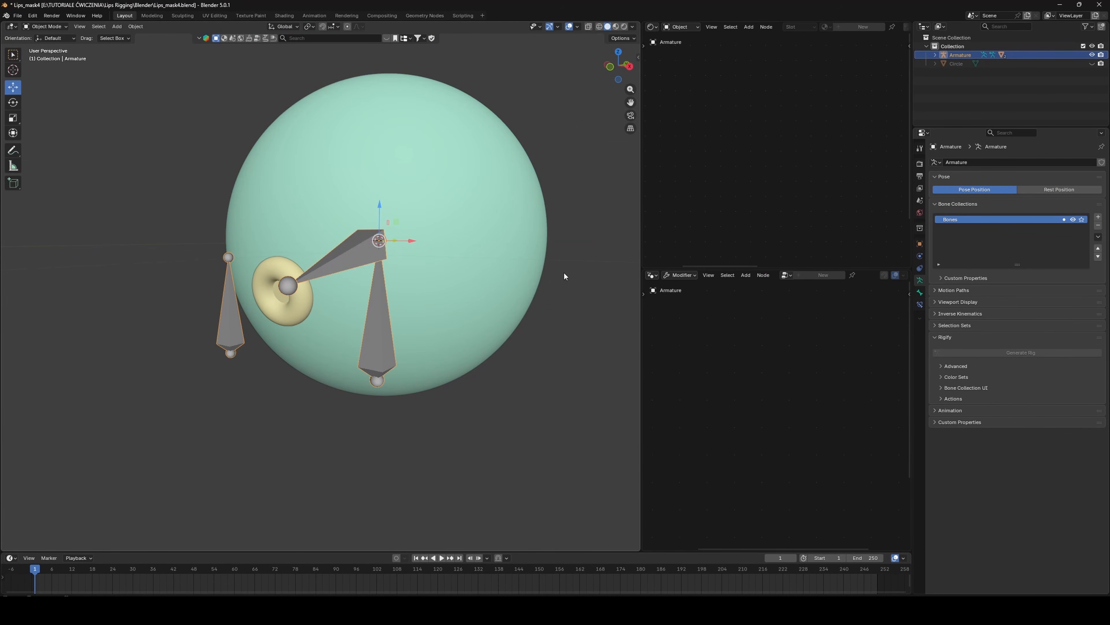
# - Add a driver to the value of the torus's Smile shape key
pyautogui.click(284, 320)
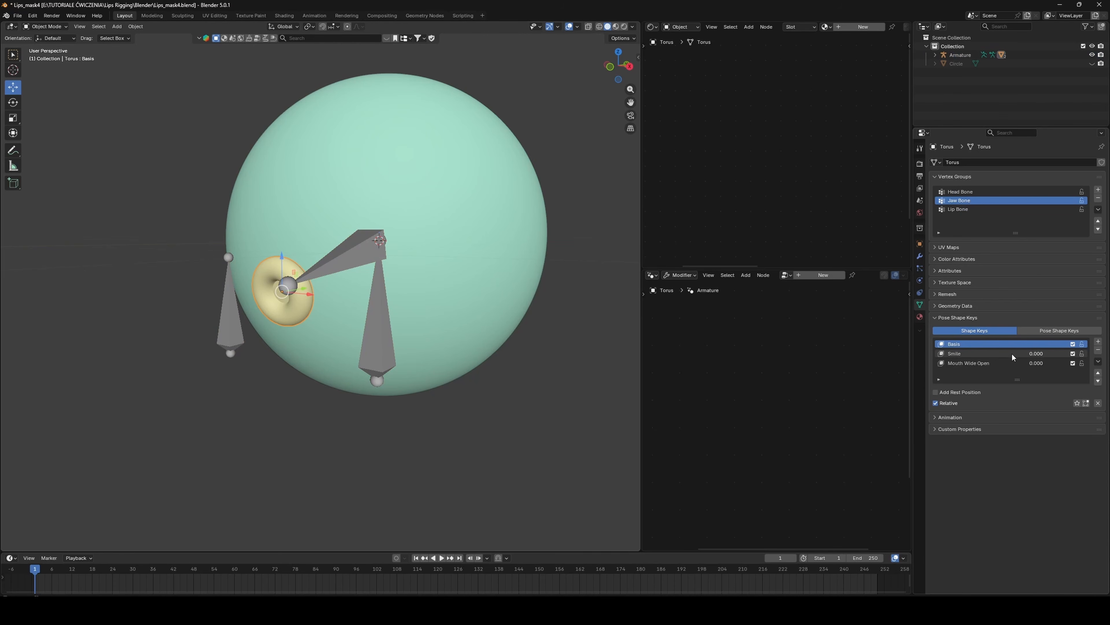
pyautogui.moveTo(1040, 355)
pyautogui.mouseDown()
pyautogui.moveTo(1062, 363)
pyautogui.moveTo(1036, 363)
pyautogui.mouseUp()
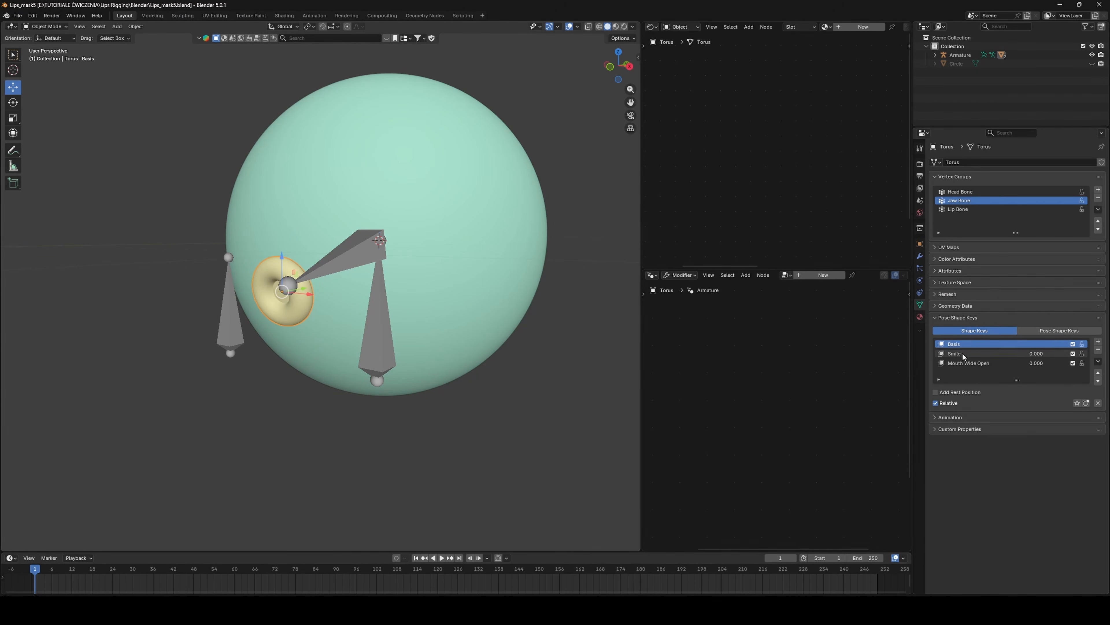
pyautogui.click(964, 354)
pyautogui.rightClick(1032, 413)
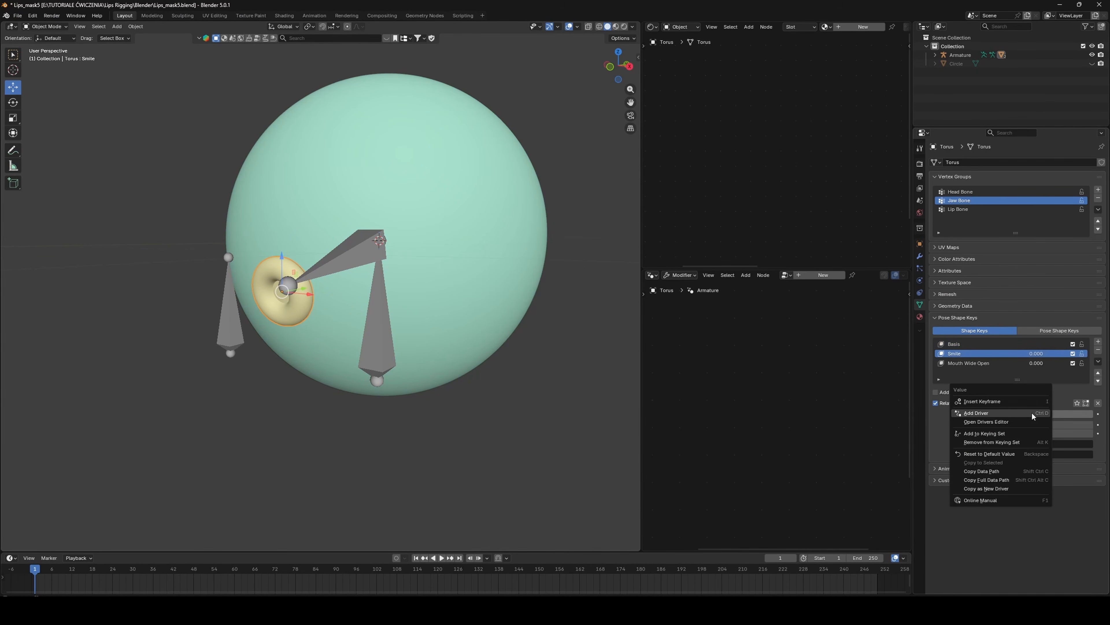
pyautogui.click(976, 413)
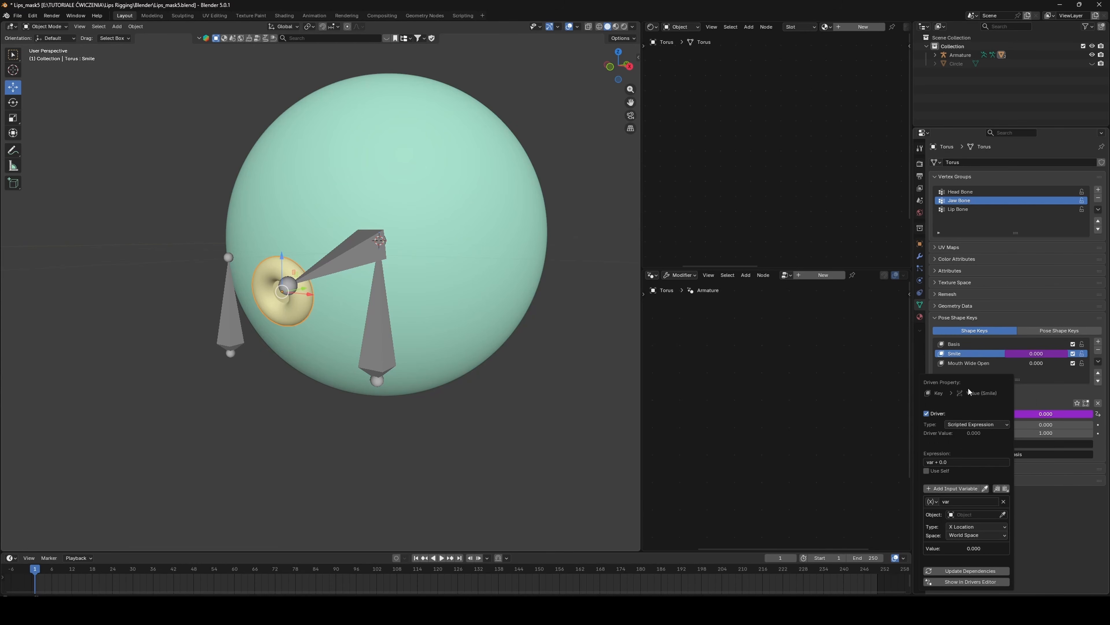
# - Set the Smile driver's type to Averaged Value
pyautogui.moveTo(805, 343); pyautogui.dragTo(594, 228)
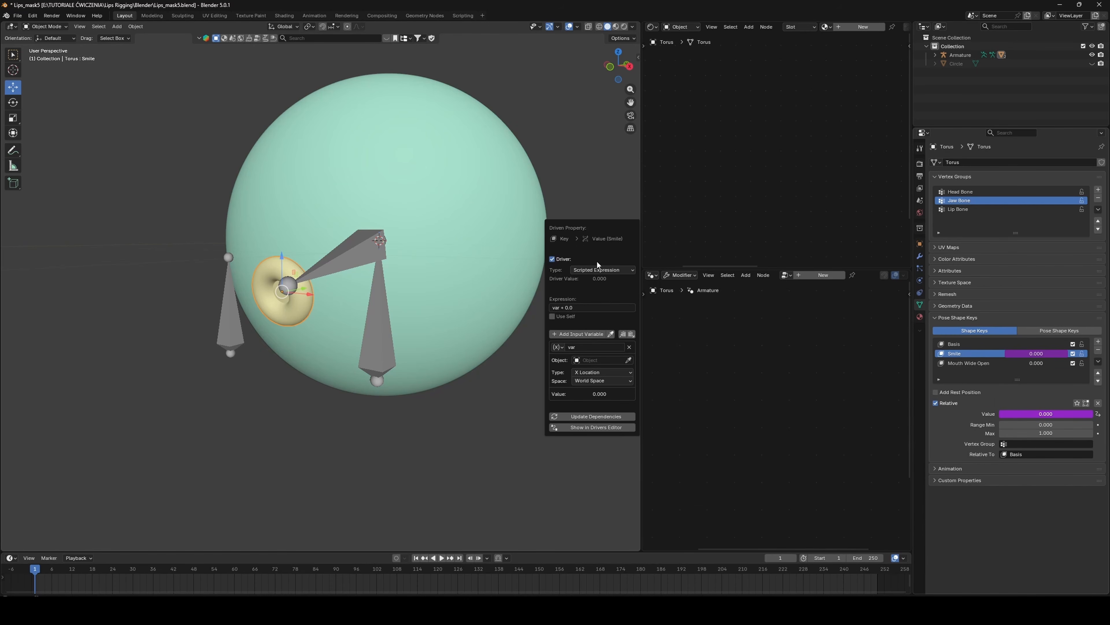
pyautogui.click(617, 270)
pyautogui.click(614, 277)
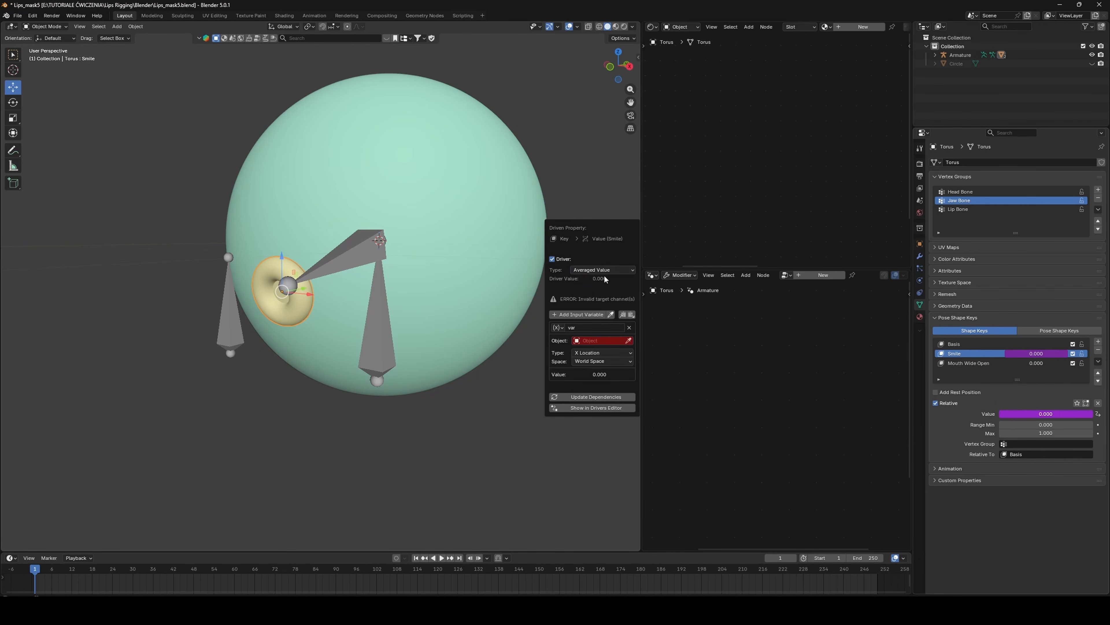
# - Set the Smile driver's variable to the Z Location of the Armature's Lip Bone
pyautogui.click(594, 339)
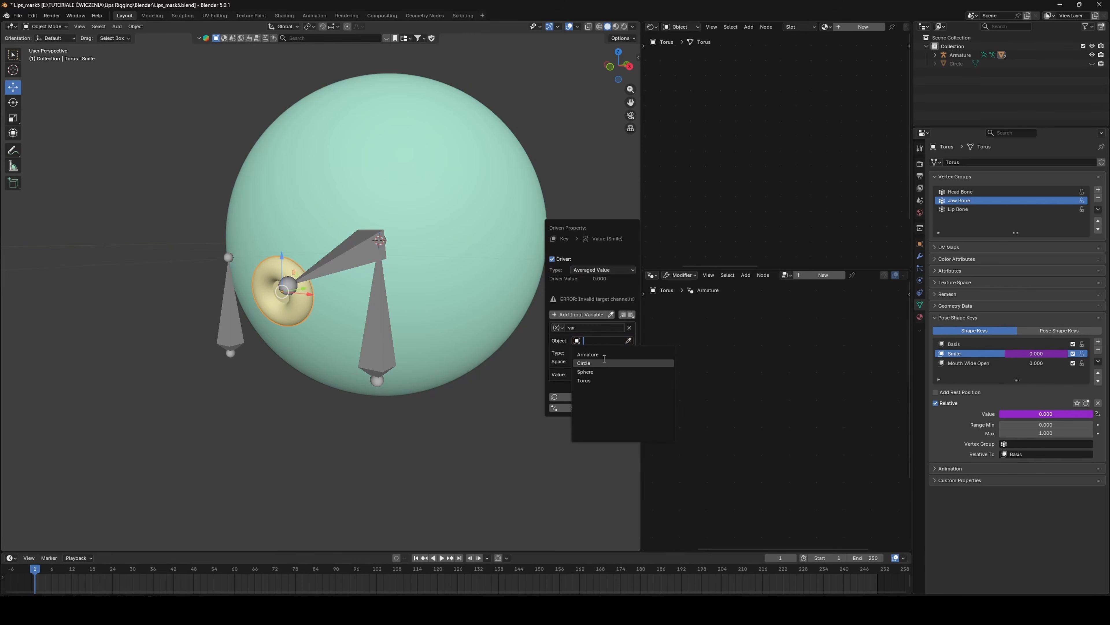
pyautogui.click(595, 354)
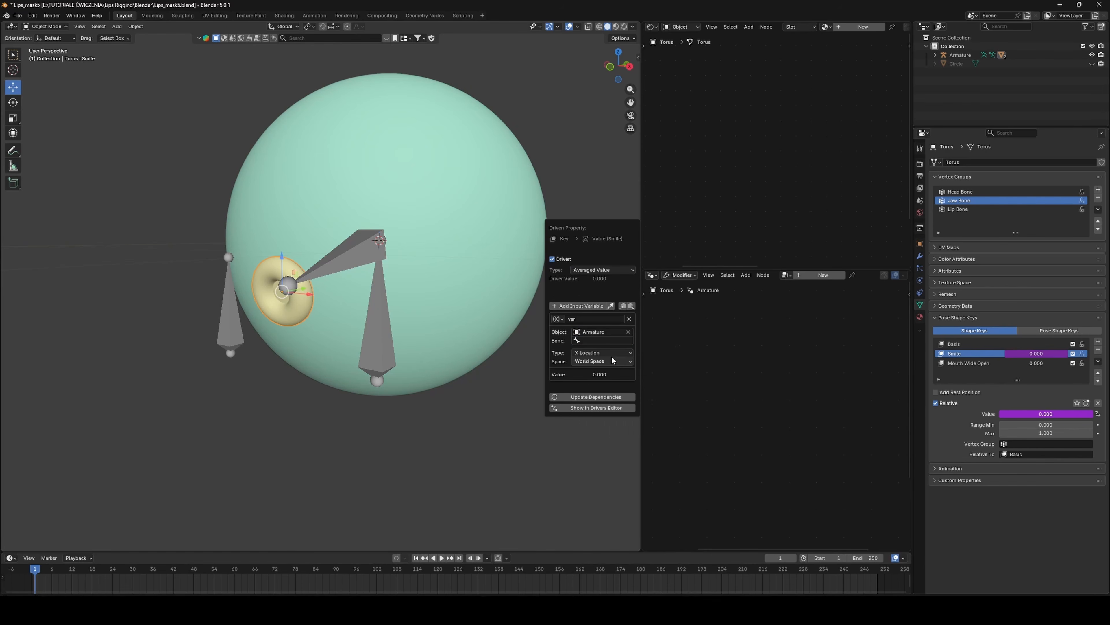
pyautogui.click(597, 339)
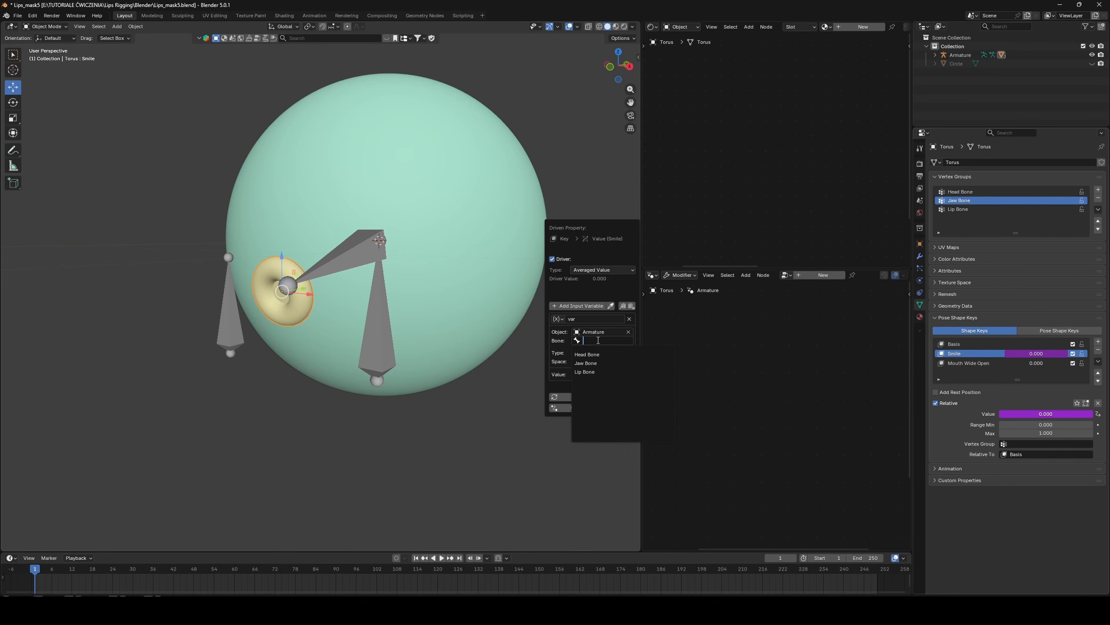
pyautogui.click(597, 372)
pyautogui.click(600, 354)
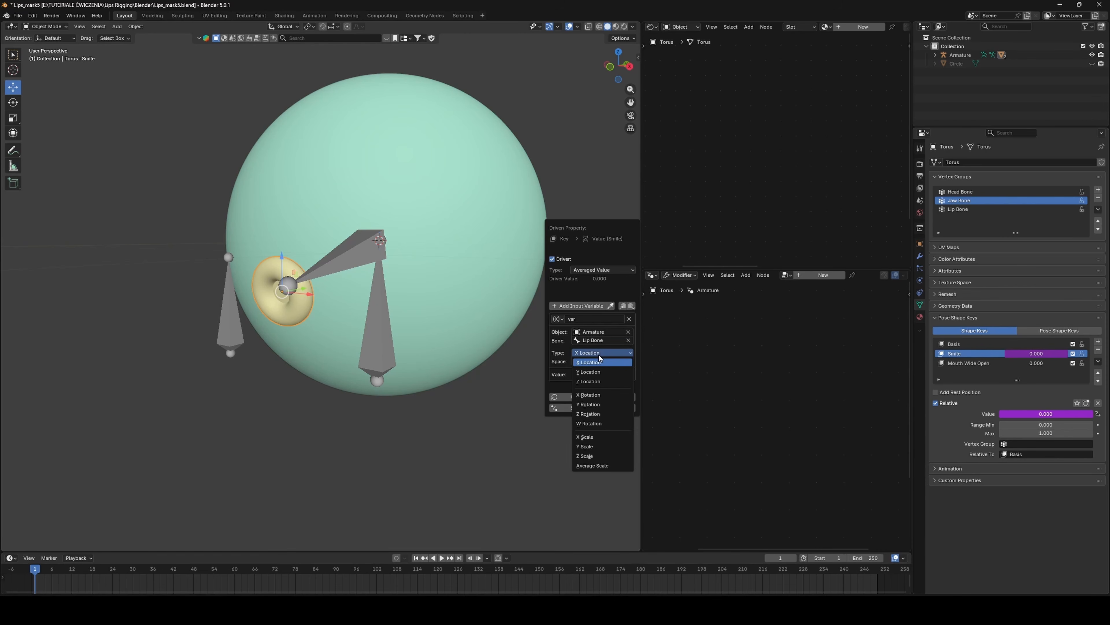
pyautogui.click(595, 382)
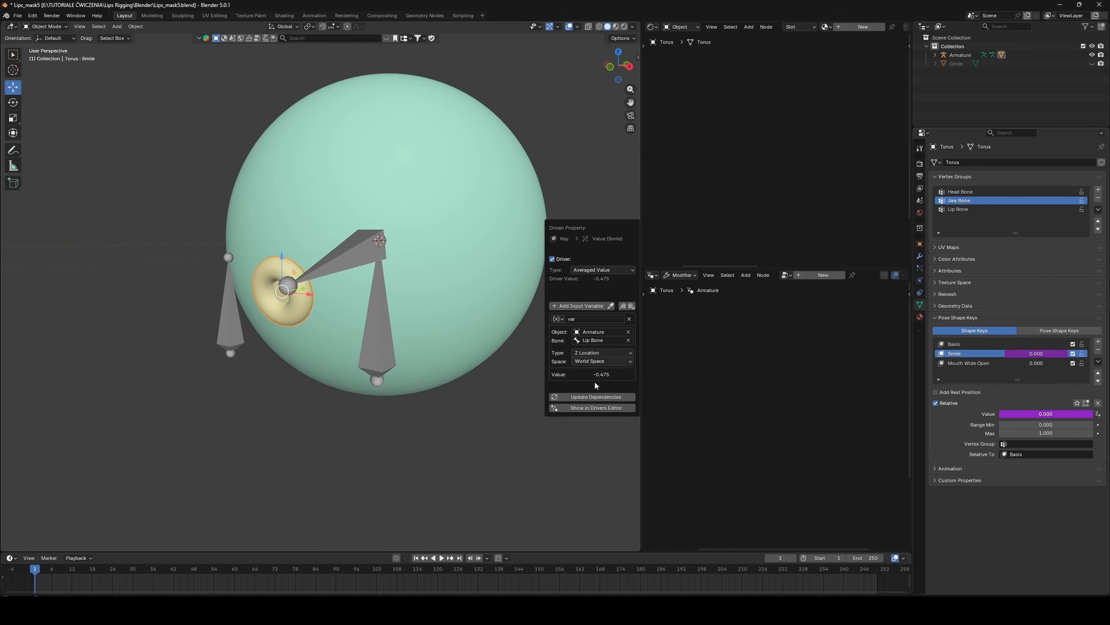
pyautogui.click(688, 366)
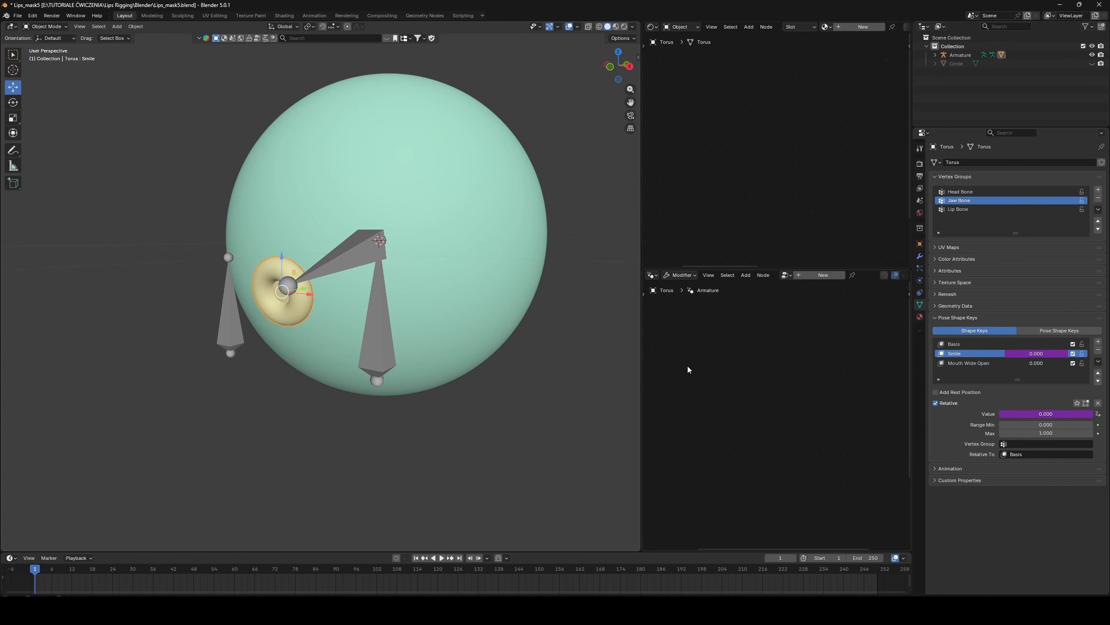
# - Add a driver to the Mouth Wide Open shape key's value and set its type to Averaged Value
pyautogui.click(980, 363)
pyautogui.rightClick(1053, 413)
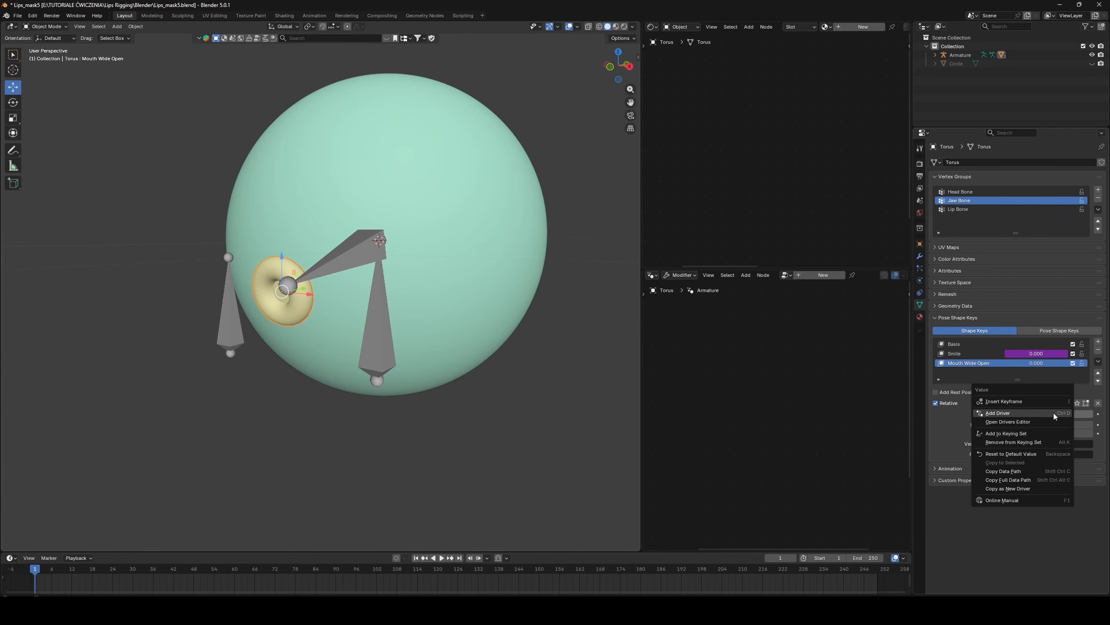
pyautogui.click(1008, 412)
pyautogui.moveTo(988, 387); pyautogui.dragTo(579, 222)
pyautogui.click(596, 270)
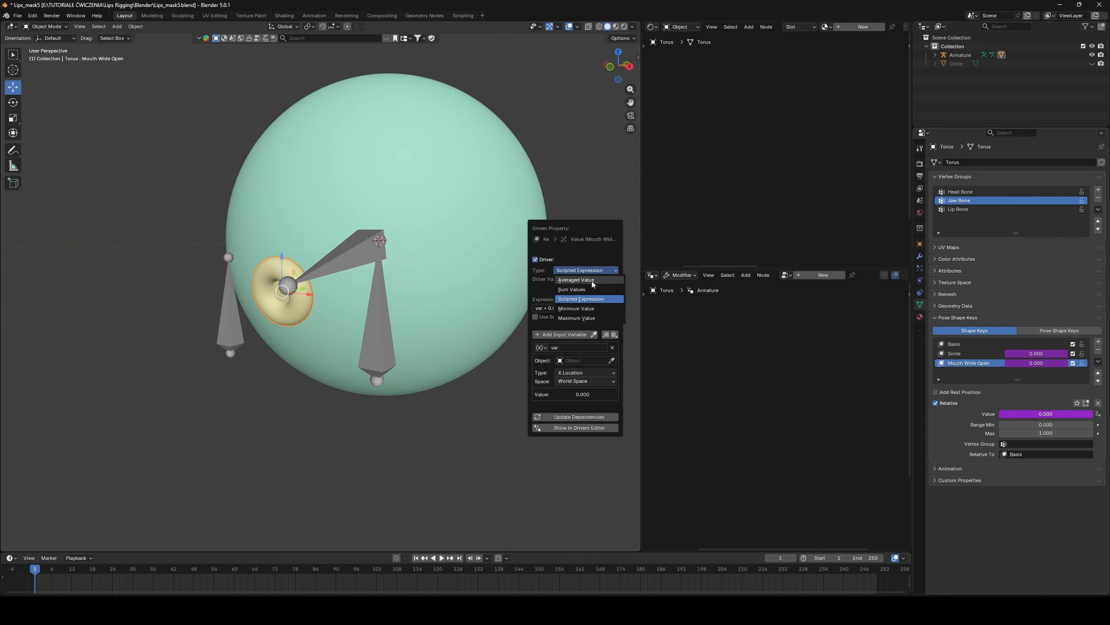
pyautogui.click(591, 280)
# - Set the Mouth Wide Open driver's variable to the Y Location of the Armature's Lip Bone
pyautogui.click(583, 341)
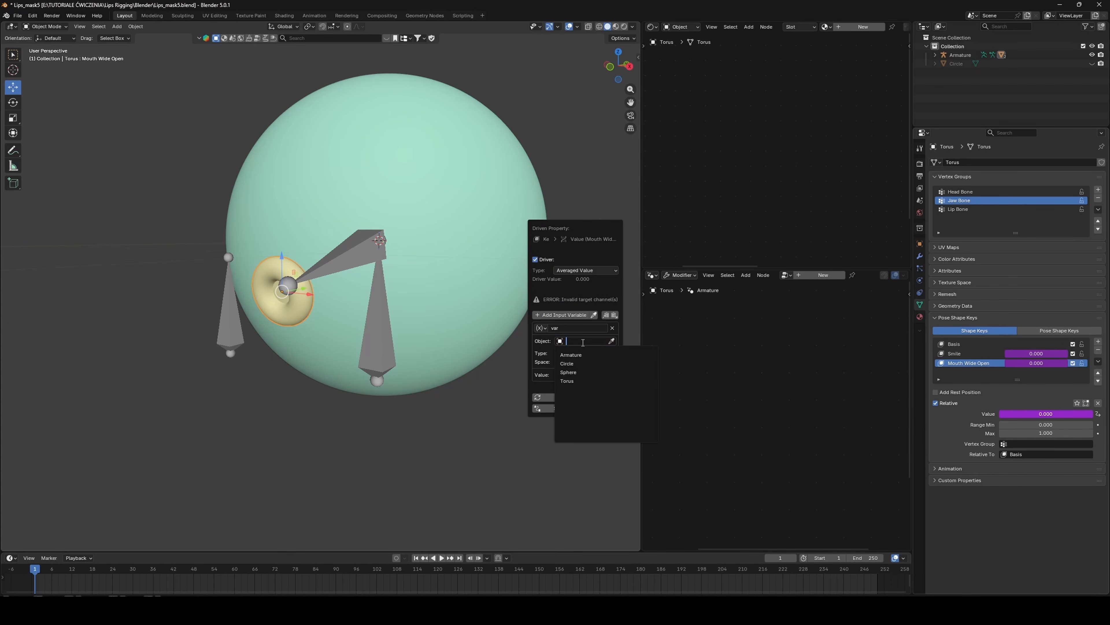
pyautogui.click(572, 355)
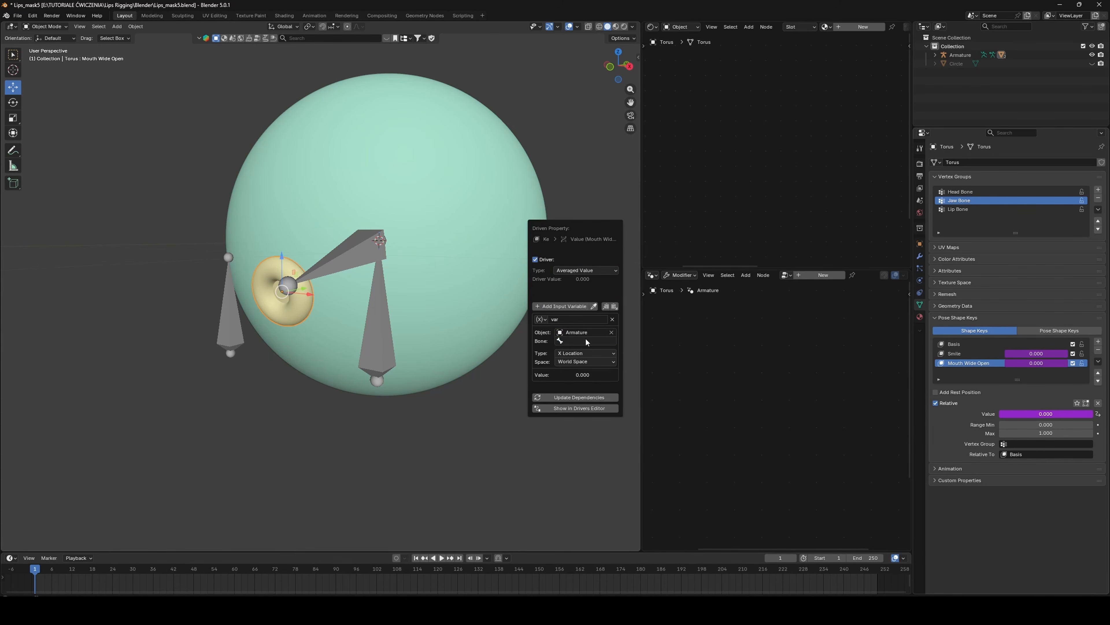
pyautogui.click(586, 341)
pyautogui.click(578, 373)
pyautogui.click(592, 353)
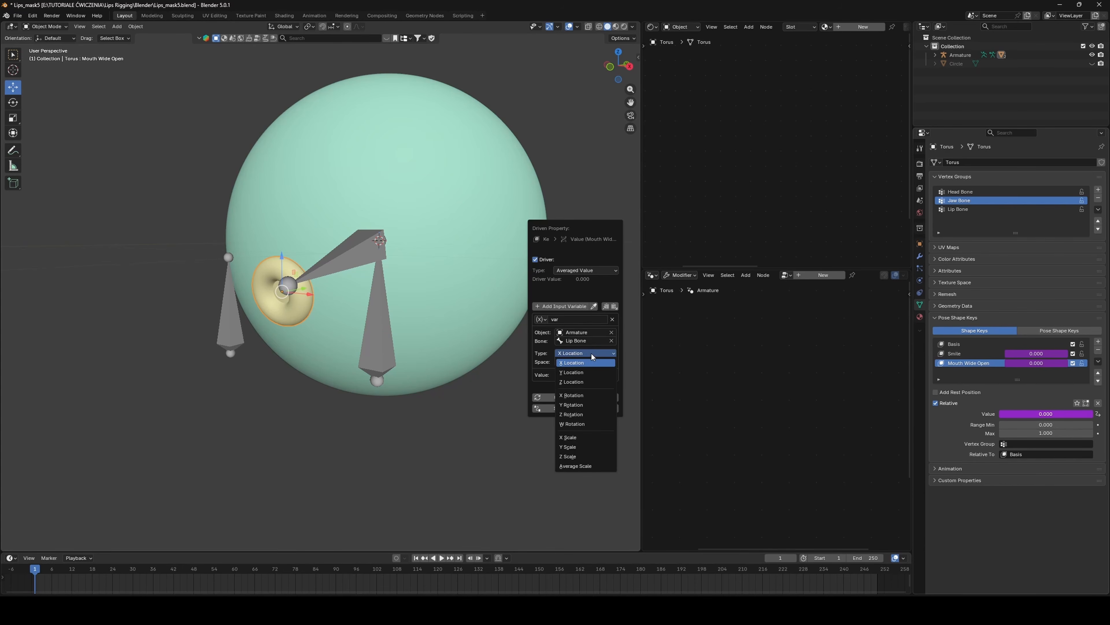
pyautogui.click(582, 371)
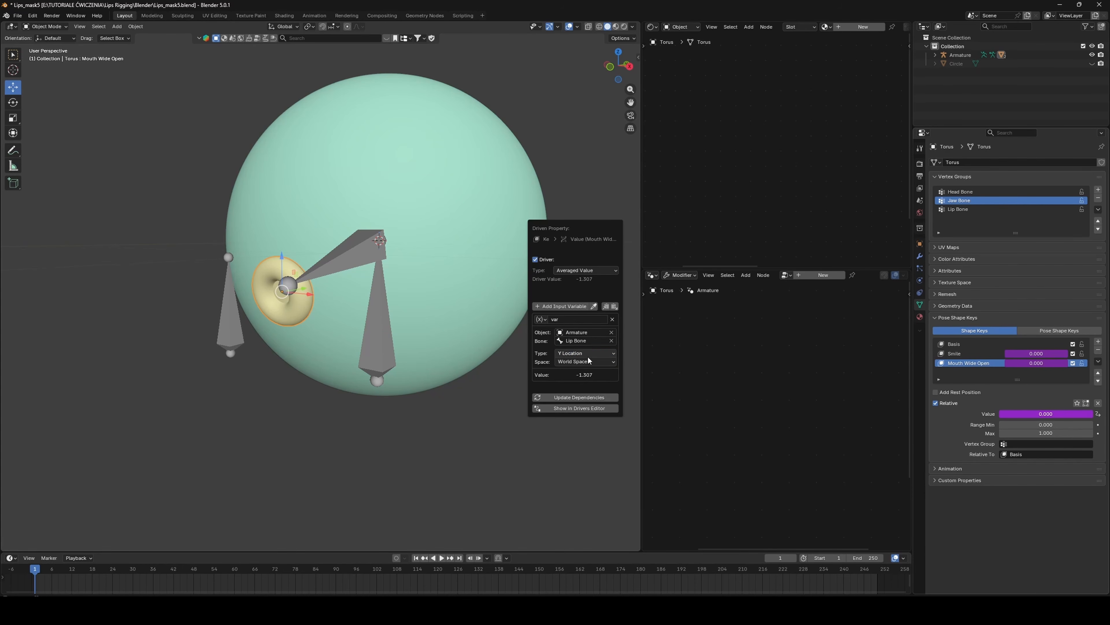
# - Try moving the Lip Bone in Pose Mode to test the mouth's drivers, undoing the free movement
pyautogui.click(238, 337)
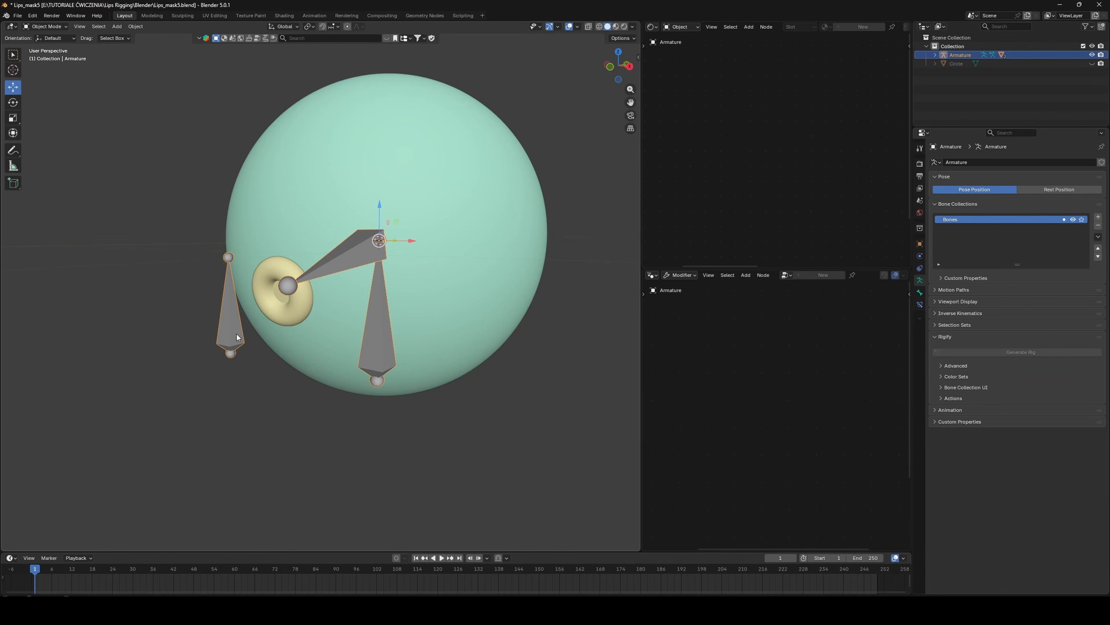
pyautogui.press('q')
pyautogui.click(236, 333)
pyautogui.click(226, 314)
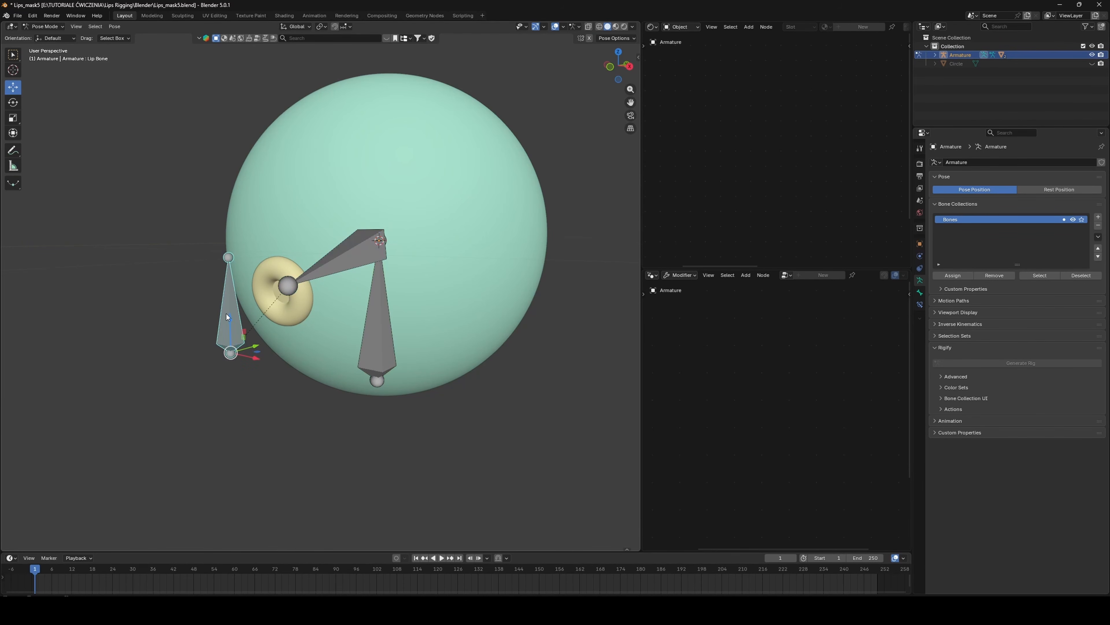
pyautogui.moveTo(226, 313); pyautogui.dragTo(348, 297)
pyautogui.hotkey('ctrl', 'z')
pyautogui.moveTo(255, 345); pyautogui.dragTo(213, 359)
# - Return the armature to Object Mode and turn off its In Front viewport display
pyautogui.press('q')
pyautogui.click(211, 364)
pyautogui.press('q')
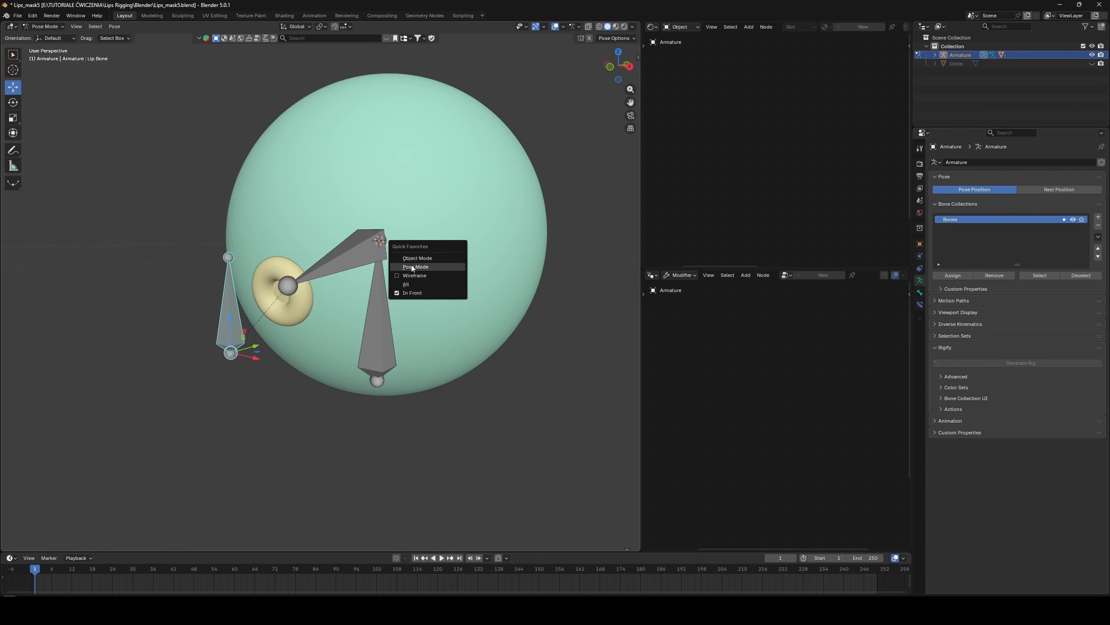
pyautogui.click(417, 258)
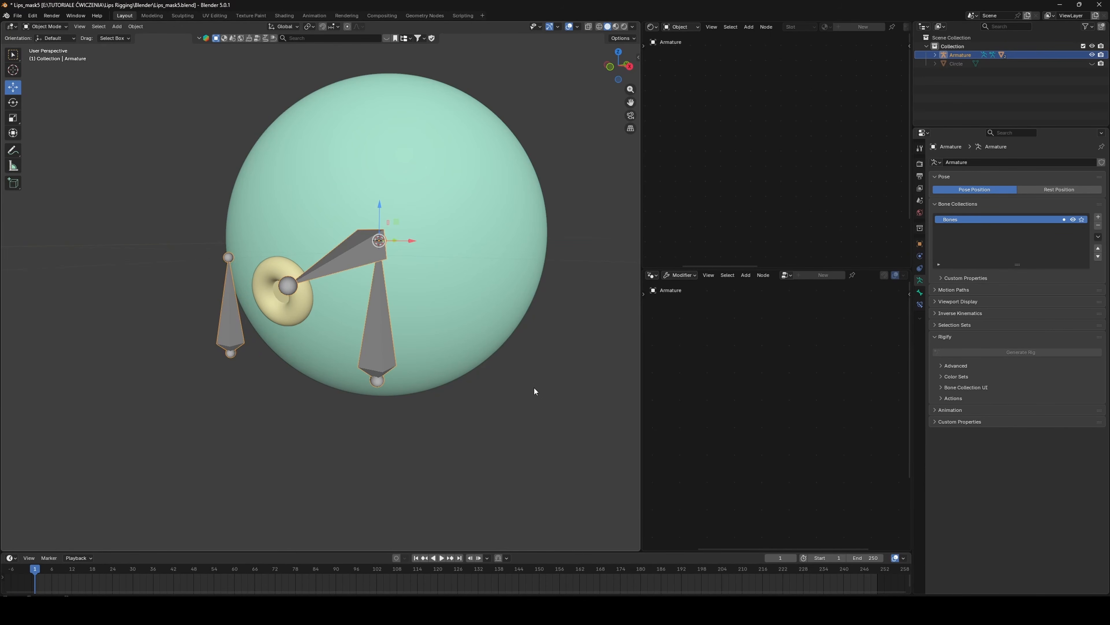
pyautogui.click(542, 400)
pyautogui.click(386, 325)
pyautogui.click(920, 244)
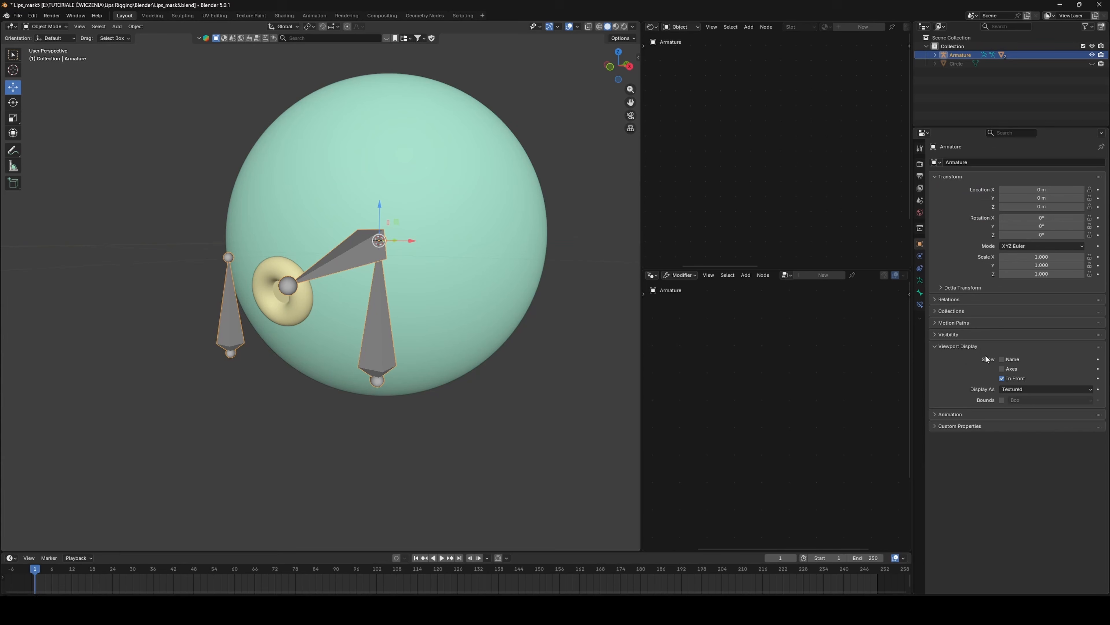
pyautogui.click(1022, 379)
# - Open the torus in Edit Mode and make Basis its active shape key
pyautogui.click(288, 297)
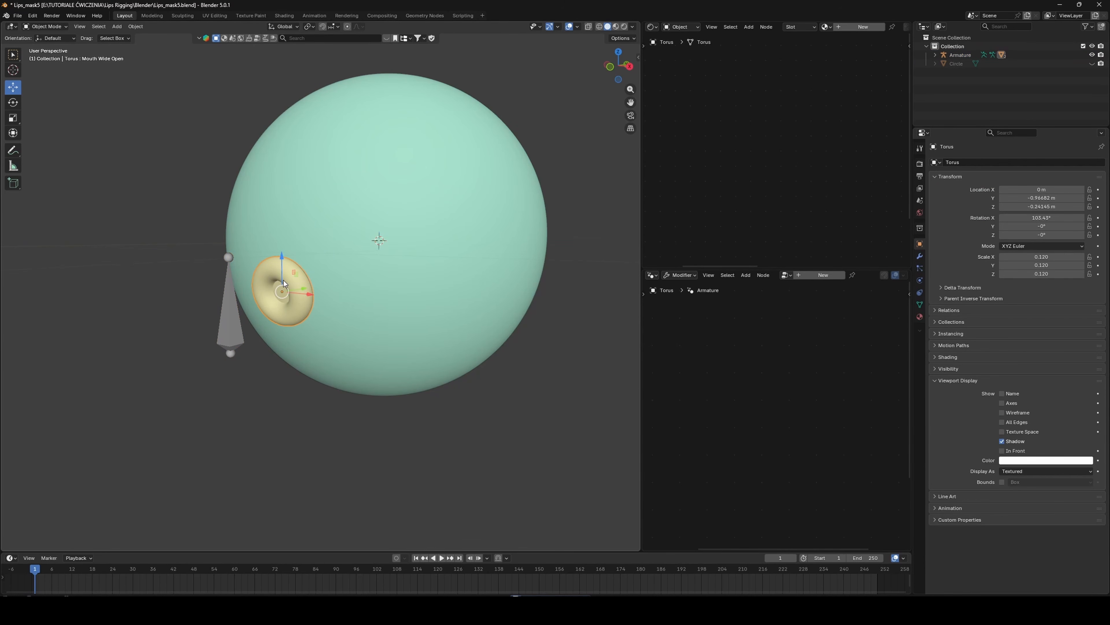
pyautogui.press('KP_Decimal')
pyautogui.scroll(-3, 285, 278)
pyautogui.moveTo(285, 279); pyautogui.dragTo(369, 275, button='middle')
pyautogui.press('Tab')
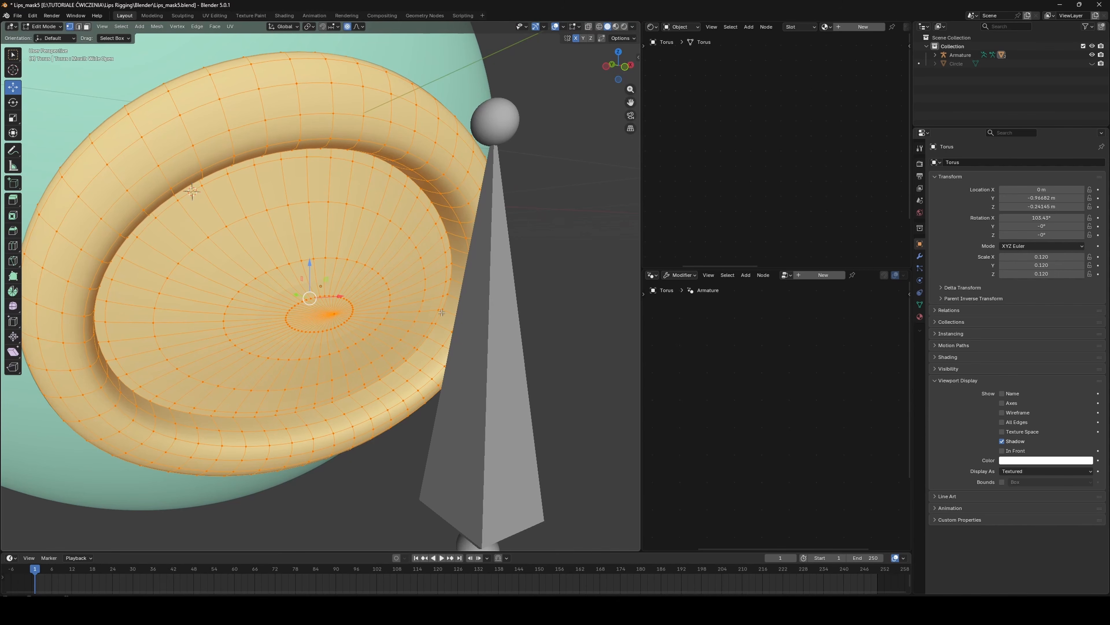
pyautogui.click(920, 304)
pyautogui.click(960, 376)
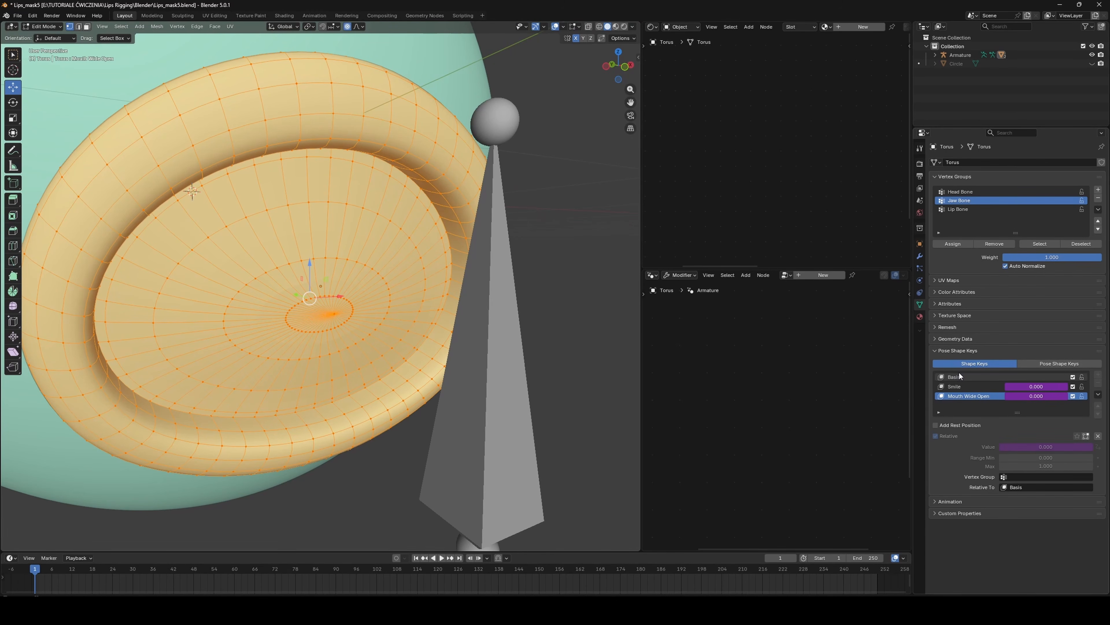
# - Select the flat disc inside the torus mouth by growing the selection outward from its centre vertex
pyautogui.scroll(5, 335, 266)
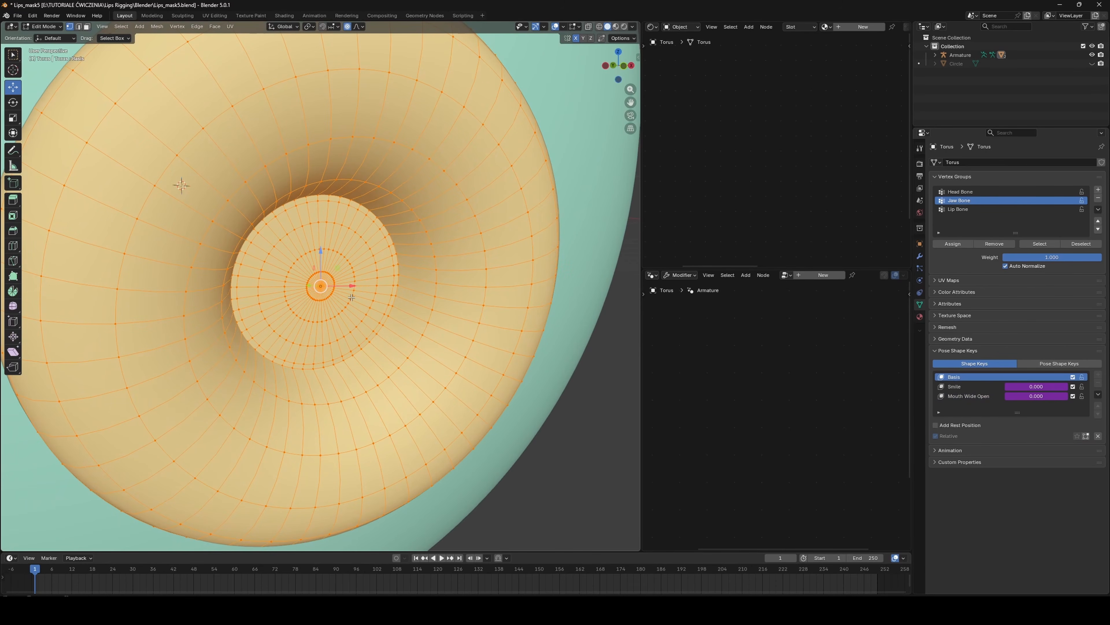
pyautogui.hotkey('alt', 'a')
pyautogui.scroll(2, 333, 287)
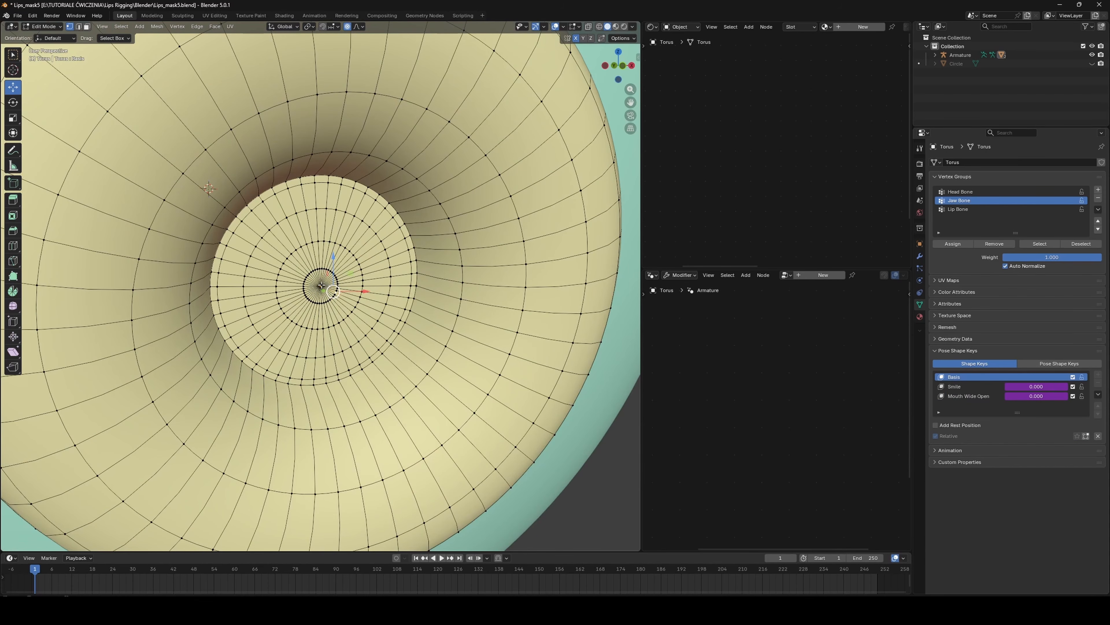
pyautogui.click(321, 285)
pyautogui.press('ctrl+KP_Add')
pyautogui.press('ctrl+KP_Add')
pyautogui.press('ctrl+KP_Add')
pyautogui.press('ctrl+KP_Add')
pyautogui.press('ctrl+KP_Add')
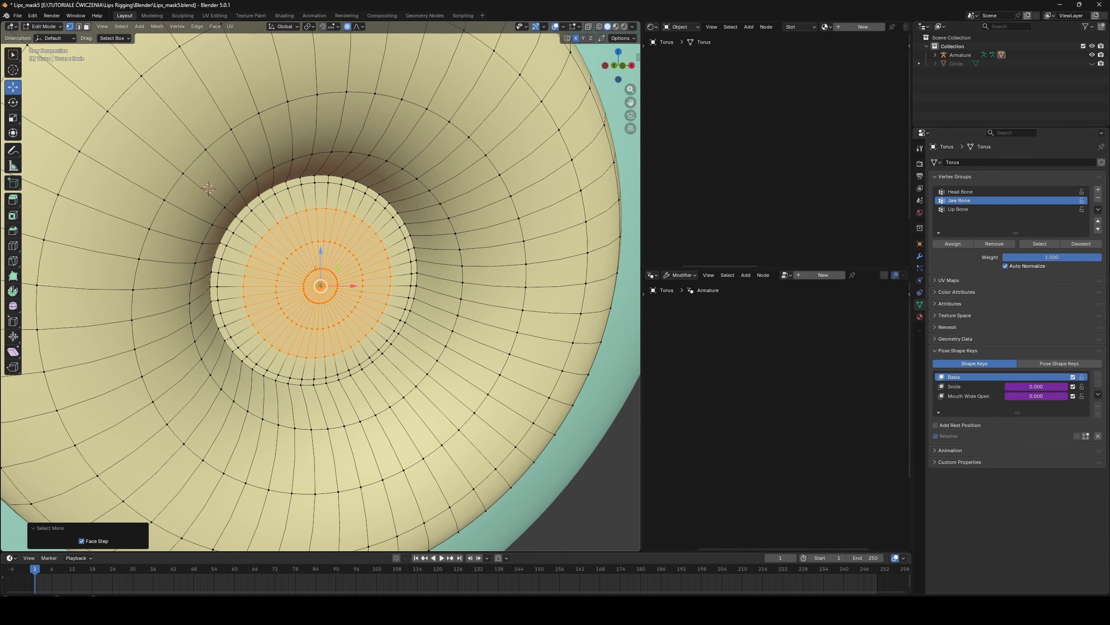
# - Separate the selected disc faces into their own object, leave Edit Mode, and save the file incrementally as Lips_mask6
pyautogui.moveTo(320, 286); pyautogui.dragTo(379, 306, button='middle')
pyautogui.press('3')
pyautogui.press('p')
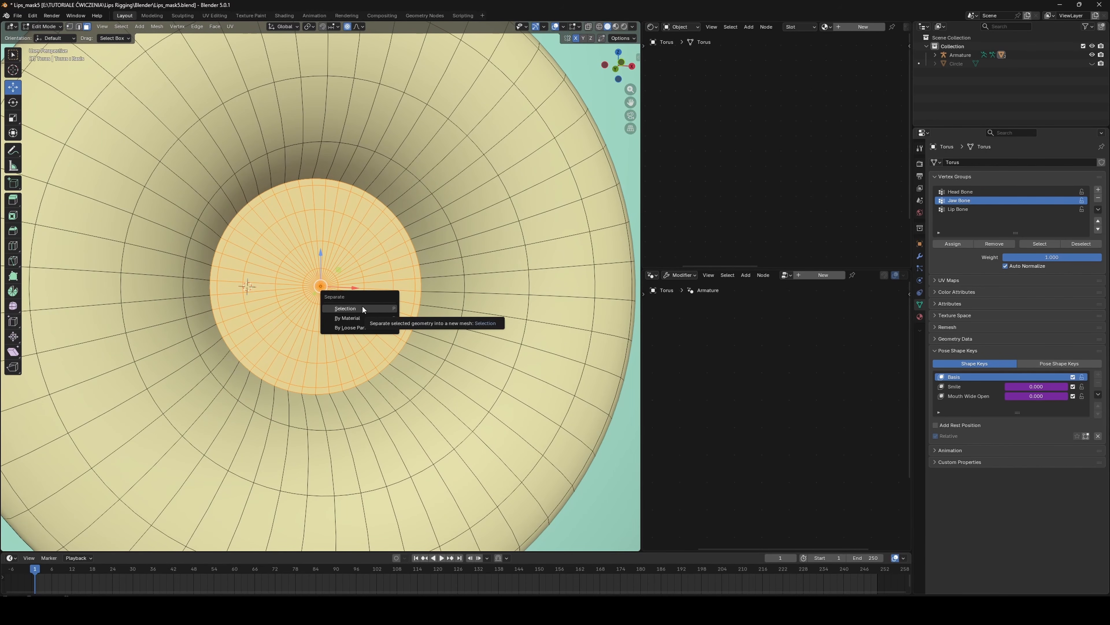
pyautogui.click(362, 306)
pyautogui.moveTo(362, 307)
pyautogui.mouseDown(button='middle')
pyautogui.moveTo(330, 312)
pyautogui.moveTo(355, 314)
pyautogui.mouseUp(button='middle')
pyautogui.press('Tab')
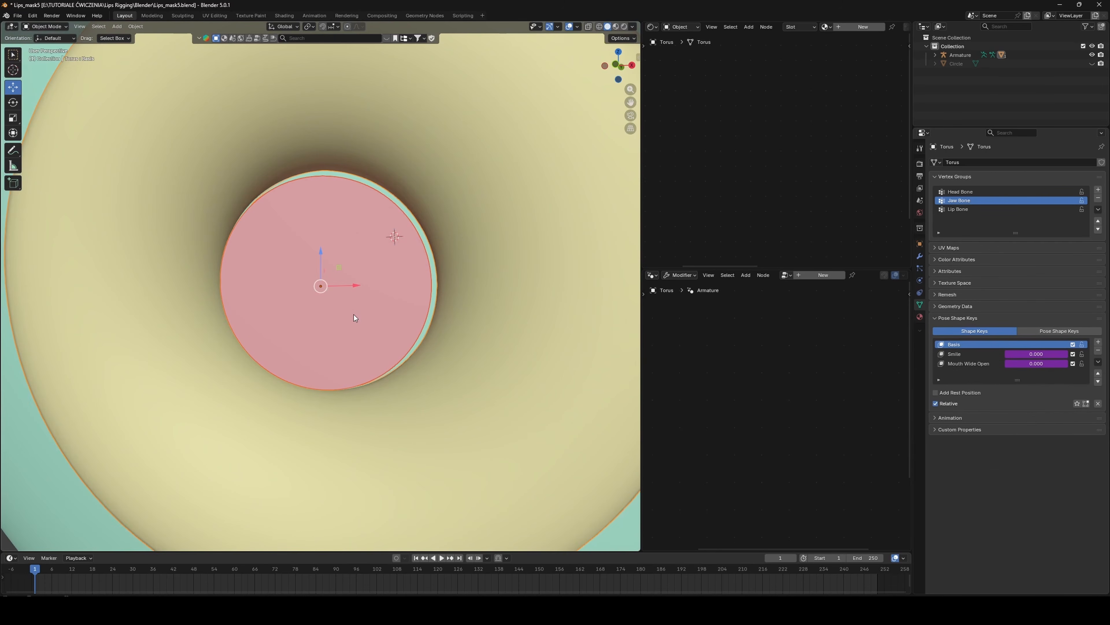
pyautogui.scroll(-5, 355, 314)
pyautogui.hotkey('ctrl', 'alt', 's')
# - Try moving the Lip Bone along the Z axis in Pose Mode, and undo the move
pyautogui.click(194, 368)
pyautogui.scroll(-2, 193, 368)
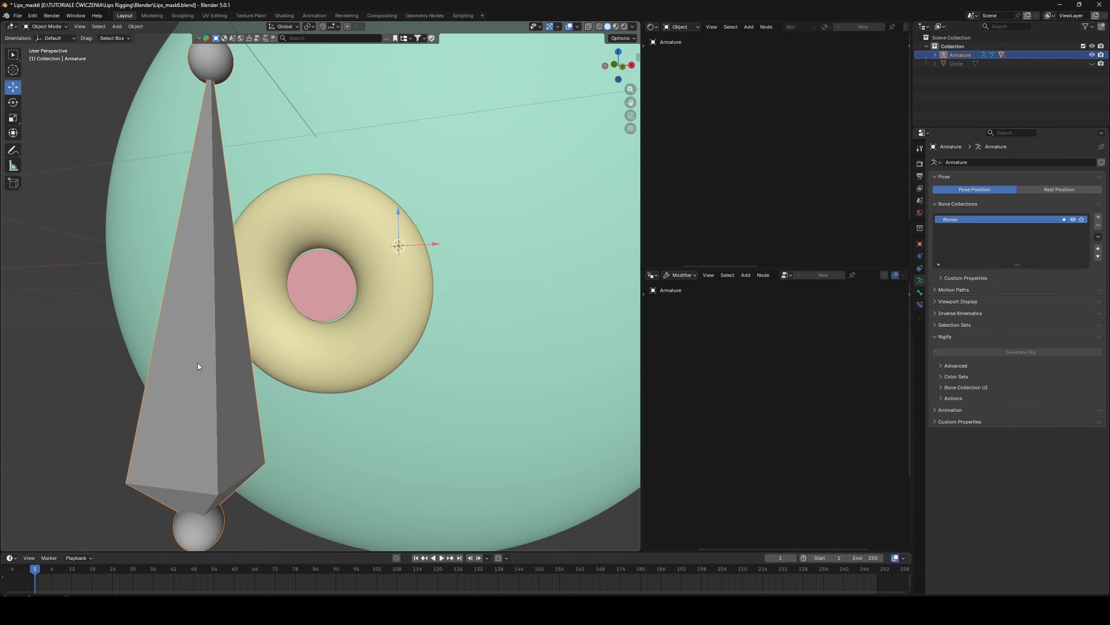
pyautogui.moveTo(198, 363); pyautogui.dragTo(181, 365, button='middle')
pyautogui.press('q')
pyautogui.click(158, 368)
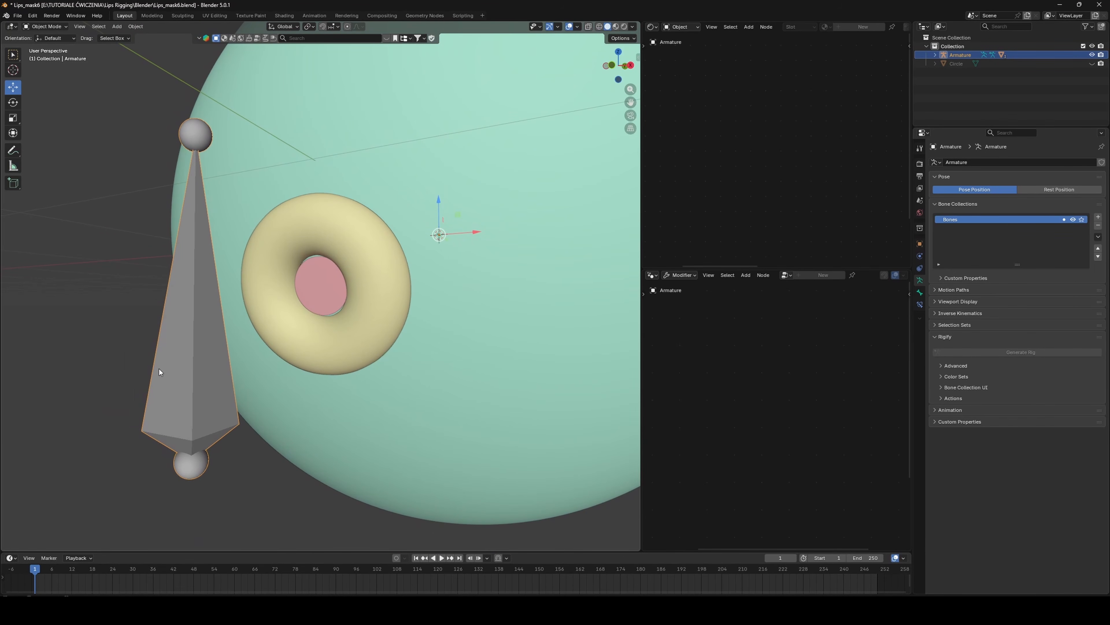
pyautogui.press('q')
pyautogui.click(138, 351)
pyautogui.scroll(-2, 190, 360)
pyautogui.scroll(2, 192, 427)
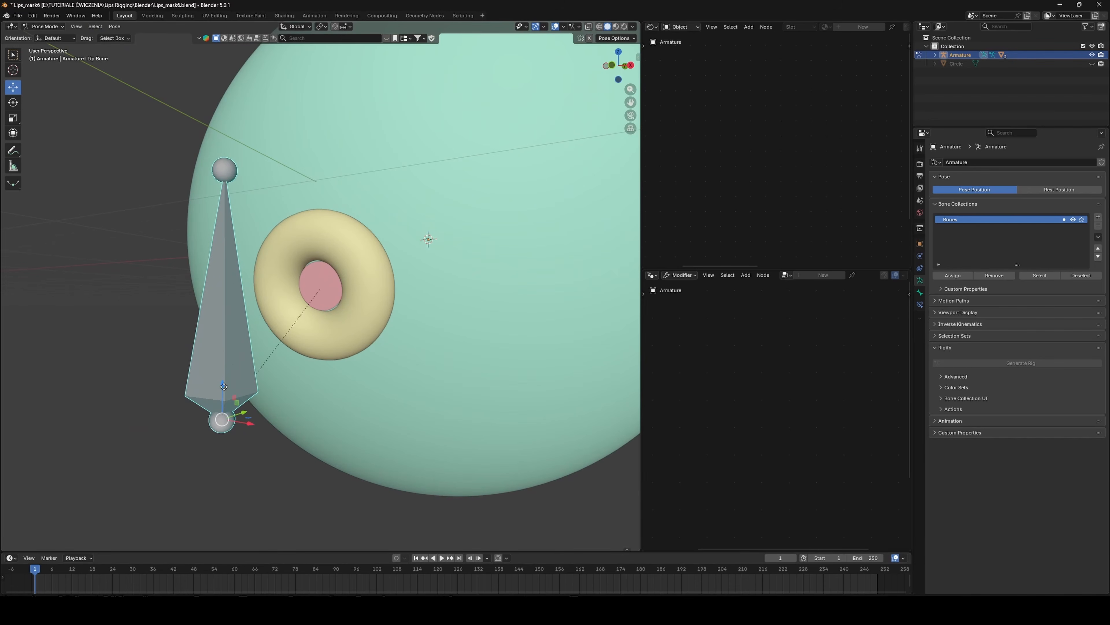
pyautogui.press('g')
pyautogui.press('z')
pyautogui.click(301, 289)
pyautogui.hotkey('ctrl', 'z')
# - Move the Lip Bone about -0.017 m along the Y axis and return to Object Mode
pyautogui.scroll(-1, 300, 291)
pyautogui.moveTo(362, 352); pyautogui.dragTo(350, 377, button='middle')
pyautogui.moveTo(274, 375); pyautogui.dragTo(517, 258)
pyautogui.click(257, 318)
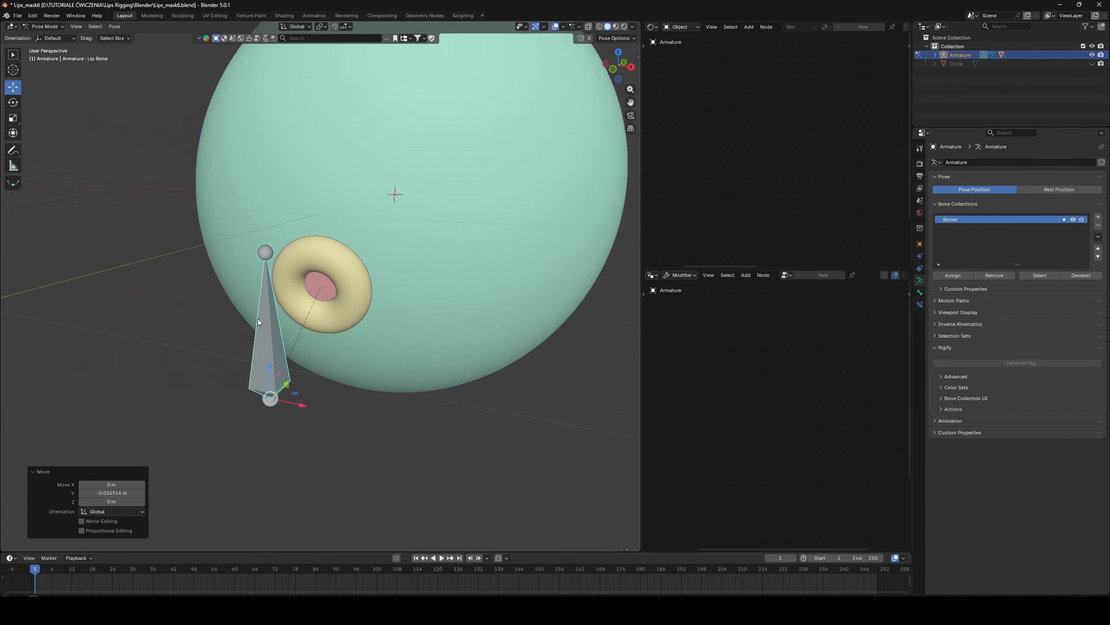
pyautogui.press('q')
pyautogui.click(427, 292)
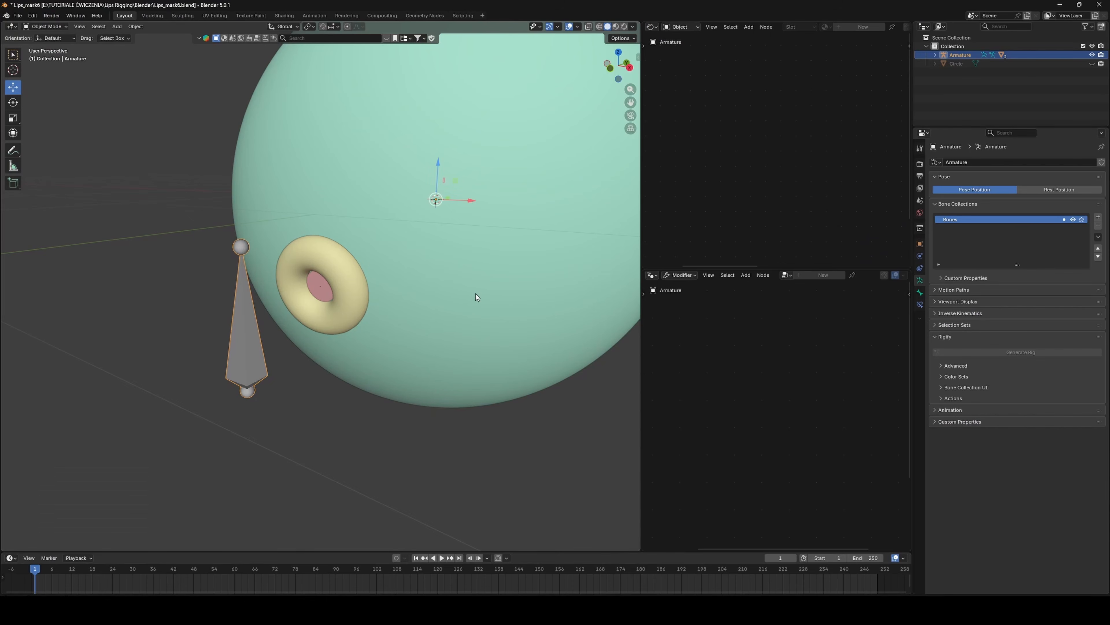
# - Add another Geometry Nodes modifier to the sphere and assign the existing Geometry Nodes tree to it
pyautogui.click(475, 293)
pyautogui.scroll(-1, 503, 302)
pyautogui.keyDown('shift'); pyautogui.moveTo(529, 309); pyautogui.dragTo(481, 365, button='middle'); pyautogui.keyUp('shift')
pyautogui.click(920, 256)
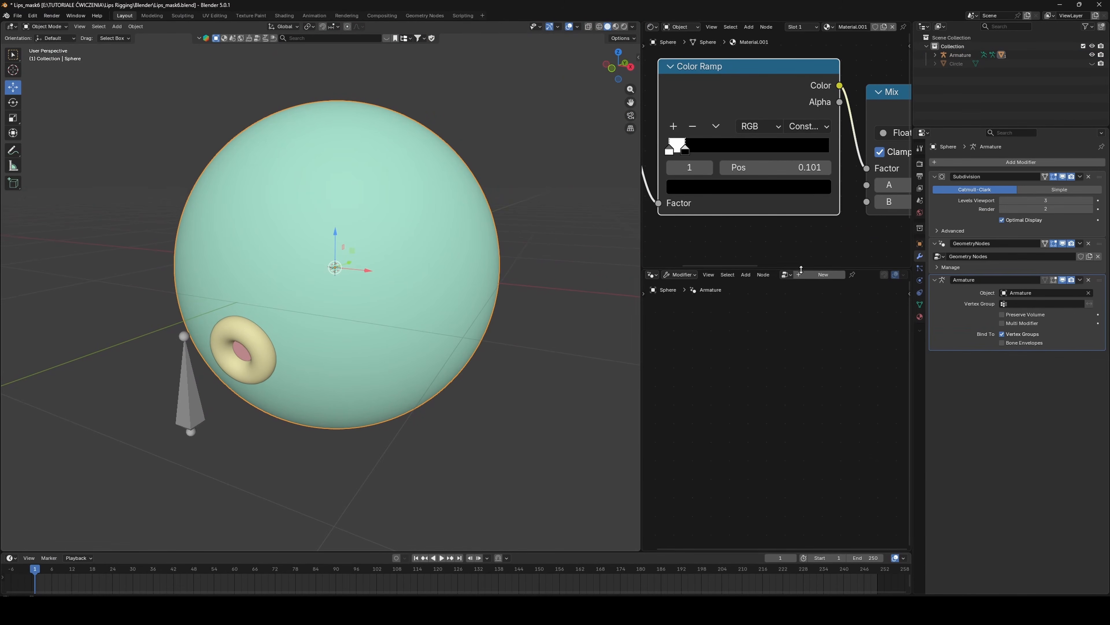
pyautogui.click(823, 275)
pyautogui.click(786, 275)
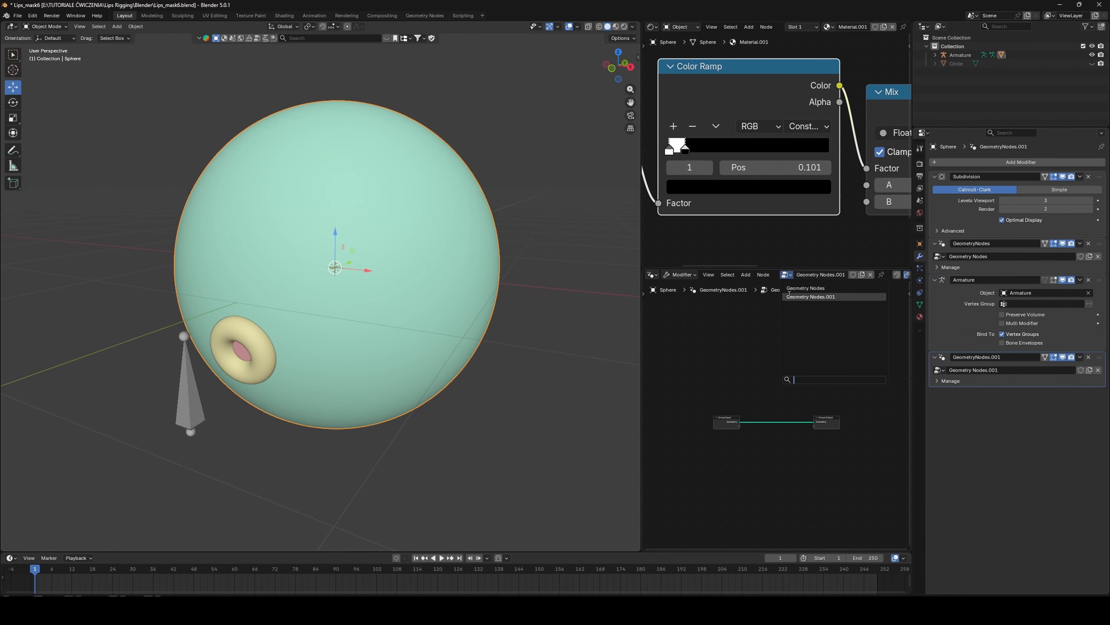
pyautogui.click(809, 288)
pyautogui.scroll(-3, 744, 409)
pyautogui.moveTo(744, 409); pyautogui.dragTo(808, 323, button='middle')
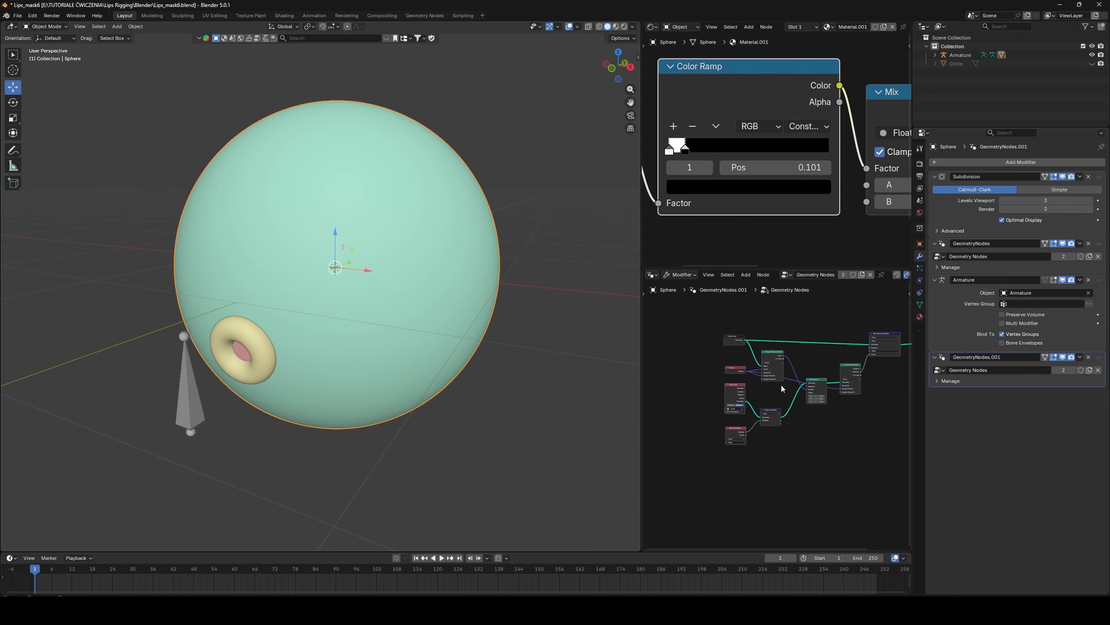
pyautogui.moveTo(782, 389); pyautogui.dragTo(797, 375, button='middle')
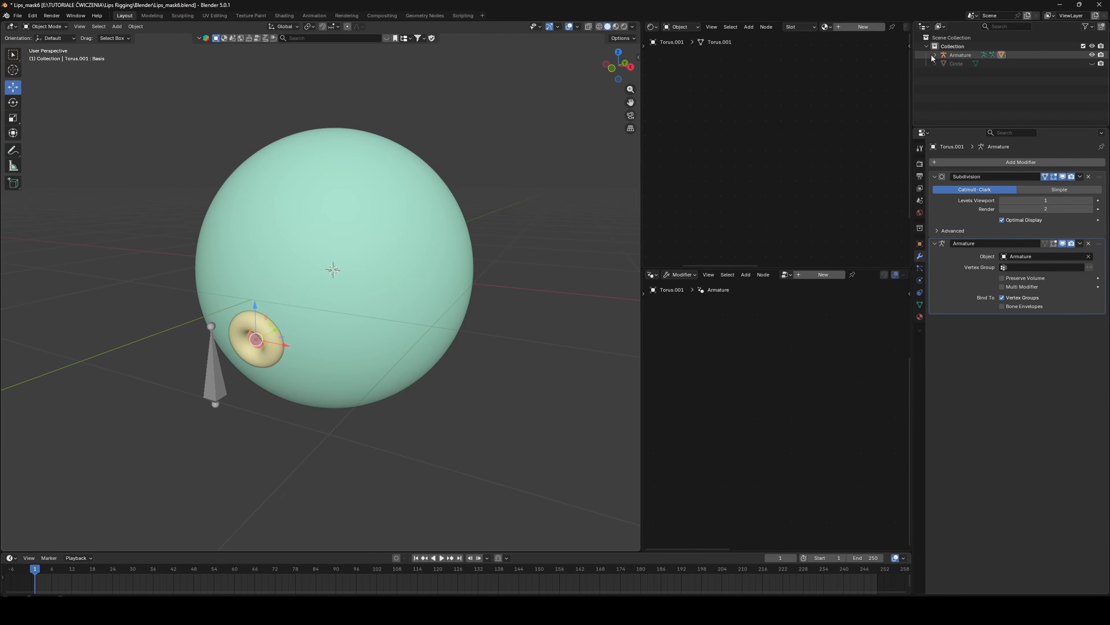
# - Add a relative Object Info node for Torus.001 to the sphere's Geometry Nodes, connect its geometry to Capture Attribute, and save the file
pyautogui.click(934, 54)
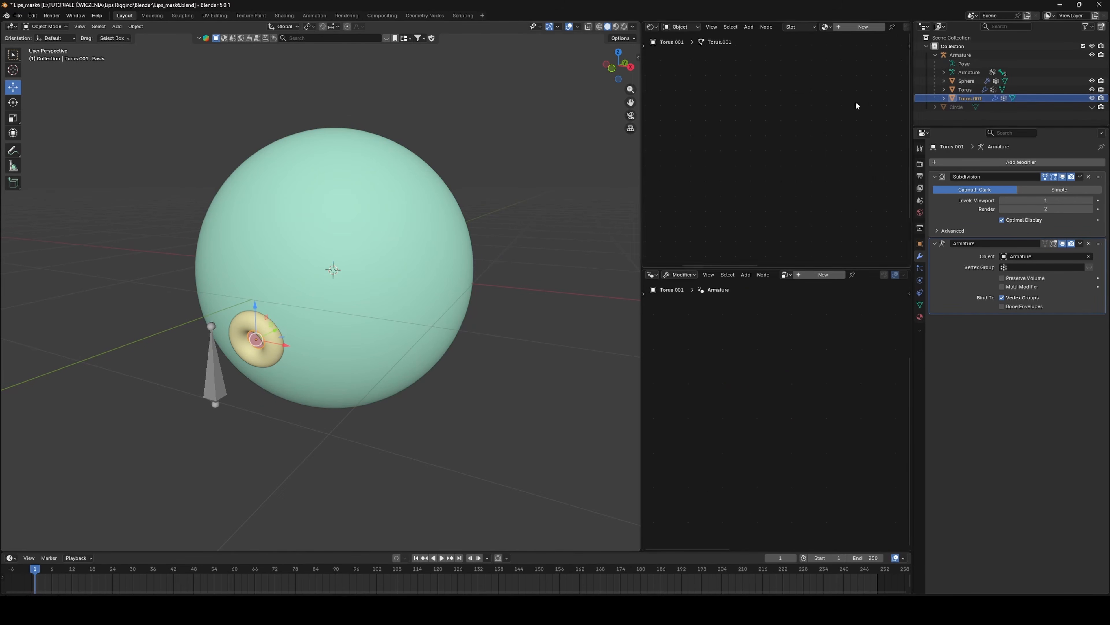
pyautogui.click(966, 81)
pyautogui.moveTo(967, 101); pyautogui.dragTo(670, 326)
pyautogui.scroll(1, 678, 354)
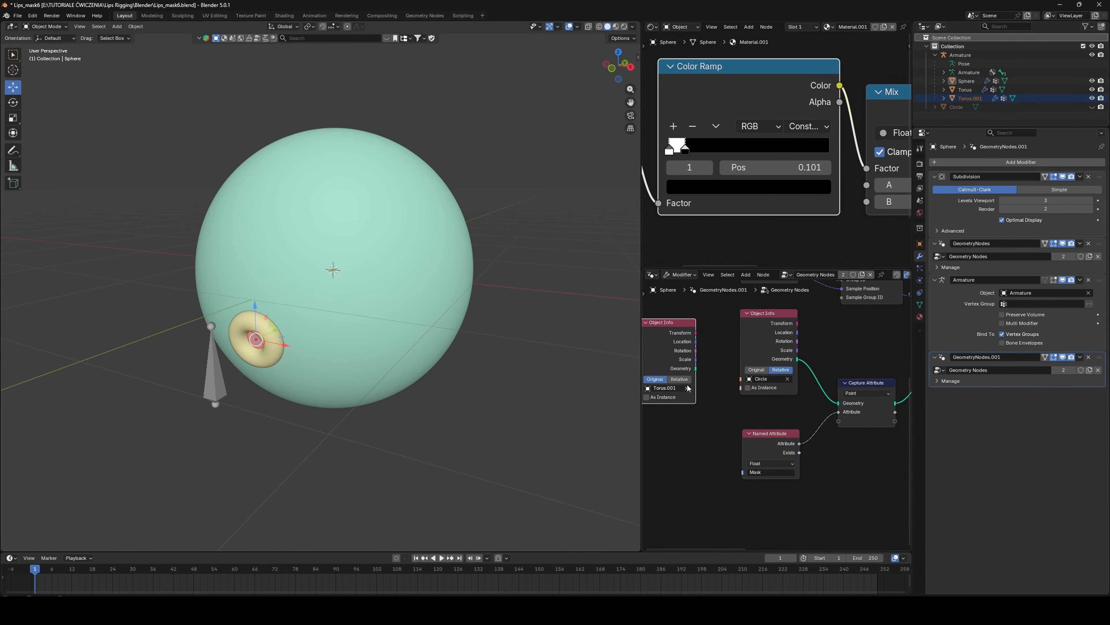
pyautogui.click(687, 379)
pyautogui.moveTo(696, 369); pyautogui.dragTo(839, 402)
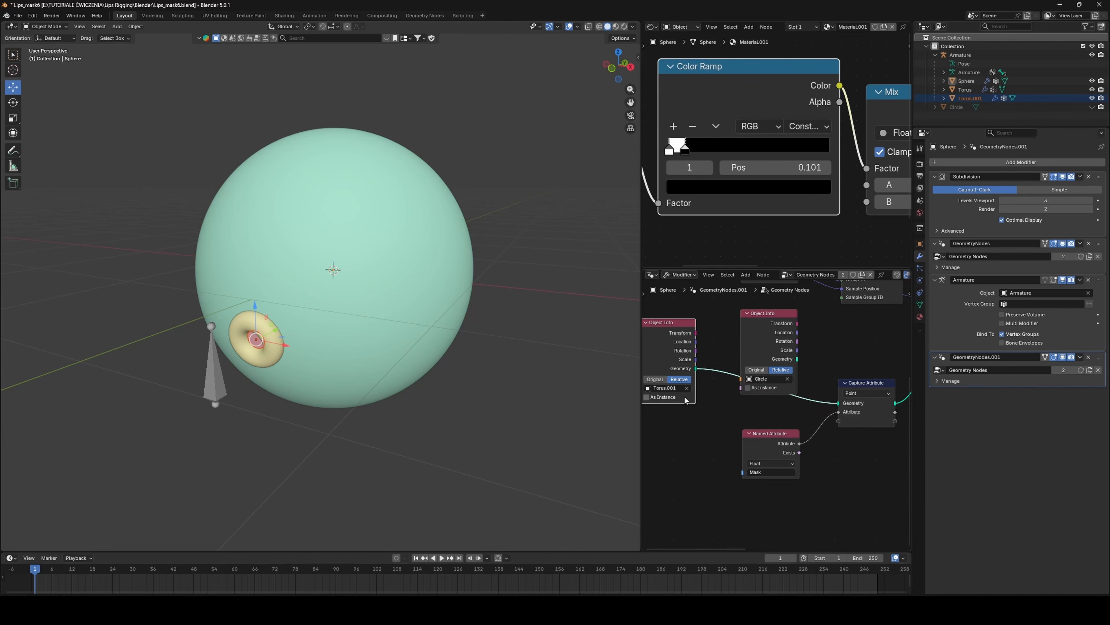
pyautogui.scroll(-2, 671, 395)
pyautogui.hotkey('ctrl', 's')
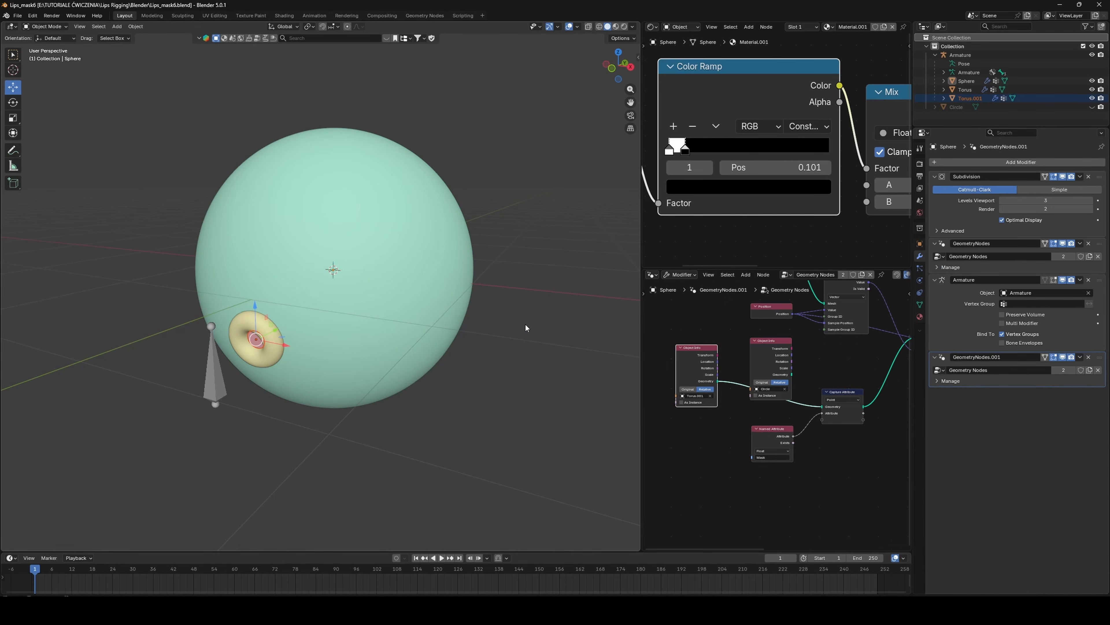
# - In rendered viewport shading, give the separated inner disc a new material and lower its Alpha to make it transparent
pyautogui.click(564, 251)
pyautogui.click(625, 27)
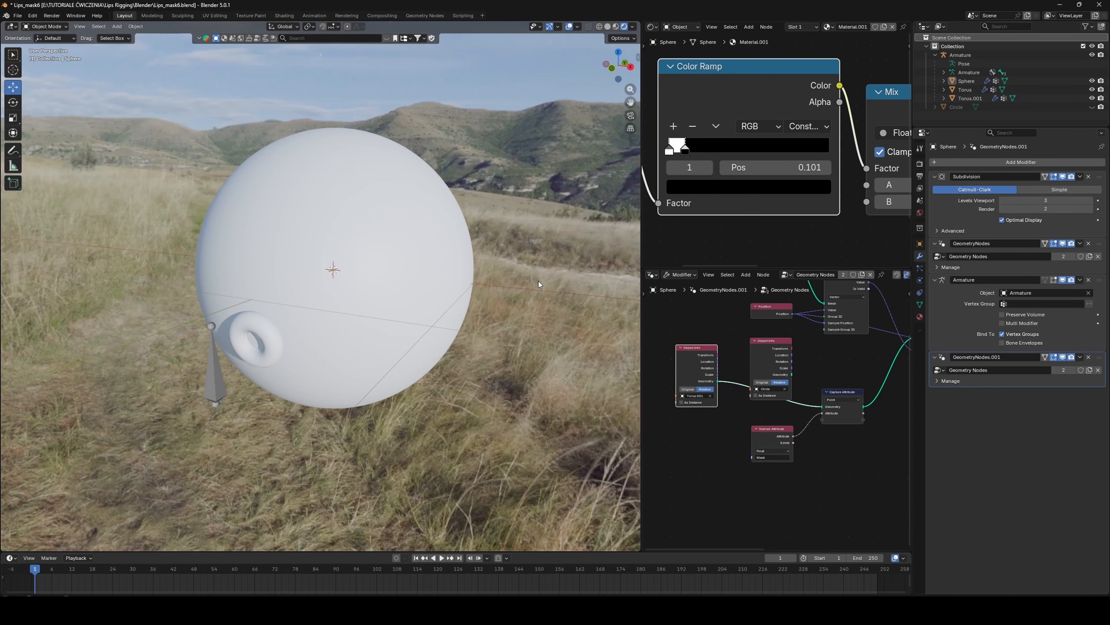
pyautogui.scroll(3, 312, 395)
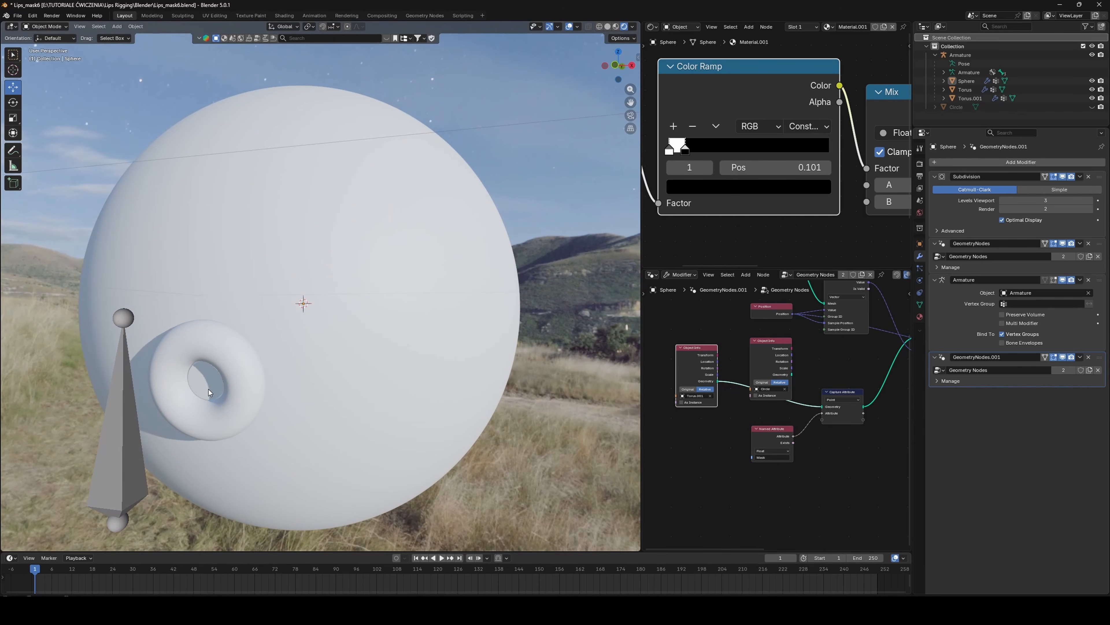
pyautogui.click(208, 389)
pyautogui.keyDown('shift'); pyautogui.moveTo(274, 386); pyautogui.dragTo(336, 342, button='middle'); pyautogui.keyUp('shift')
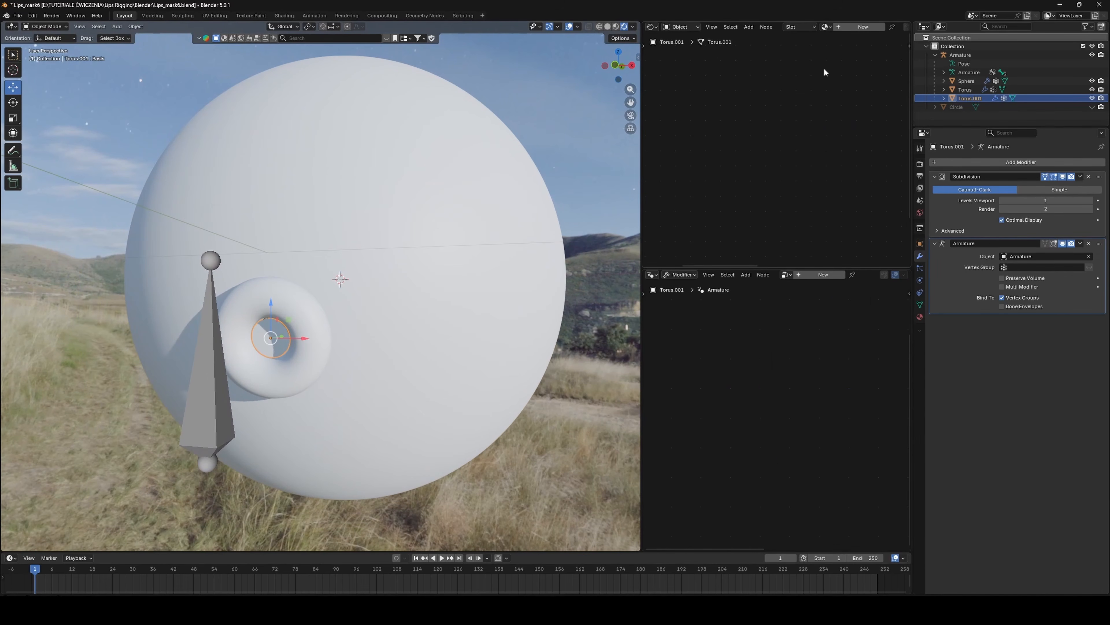
pyautogui.click(852, 27)
pyautogui.moveTo(769, 184); pyautogui.dragTo(808, 164, button='middle')
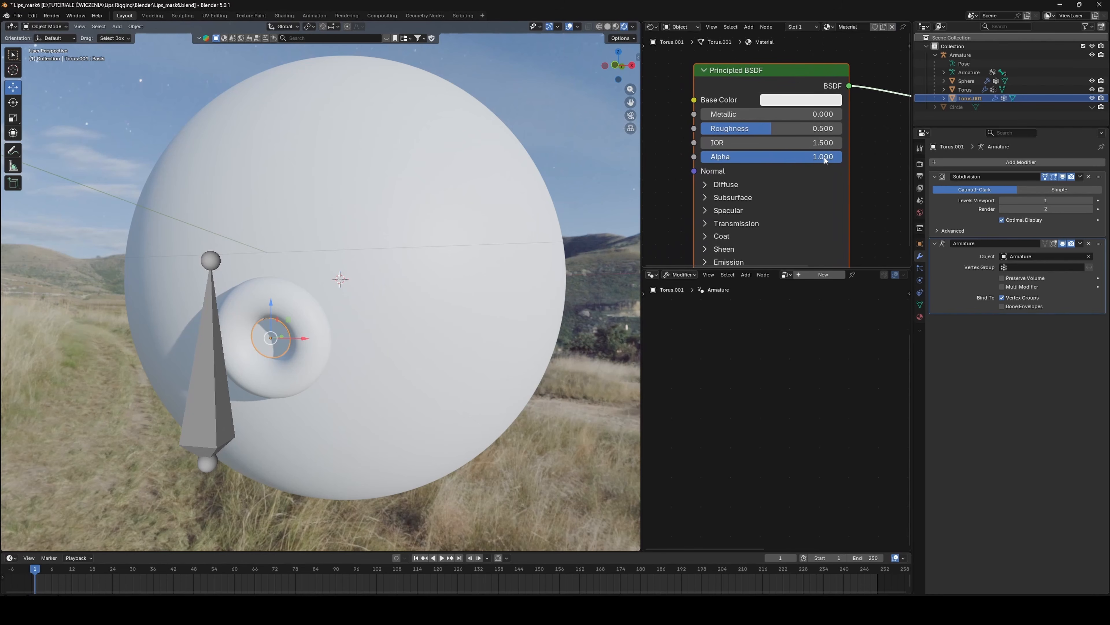
pyautogui.moveTo(825, 160); pyautogui.dragTo(702, 160)
pyautogui.moveTo(326, 310)
pyautogui.mouseDown(button='middle')
pyautogui.moveTo(398, 288)
pyautogui.moveTo(327, 291)
pyautogui.mouseUp(button='middle')
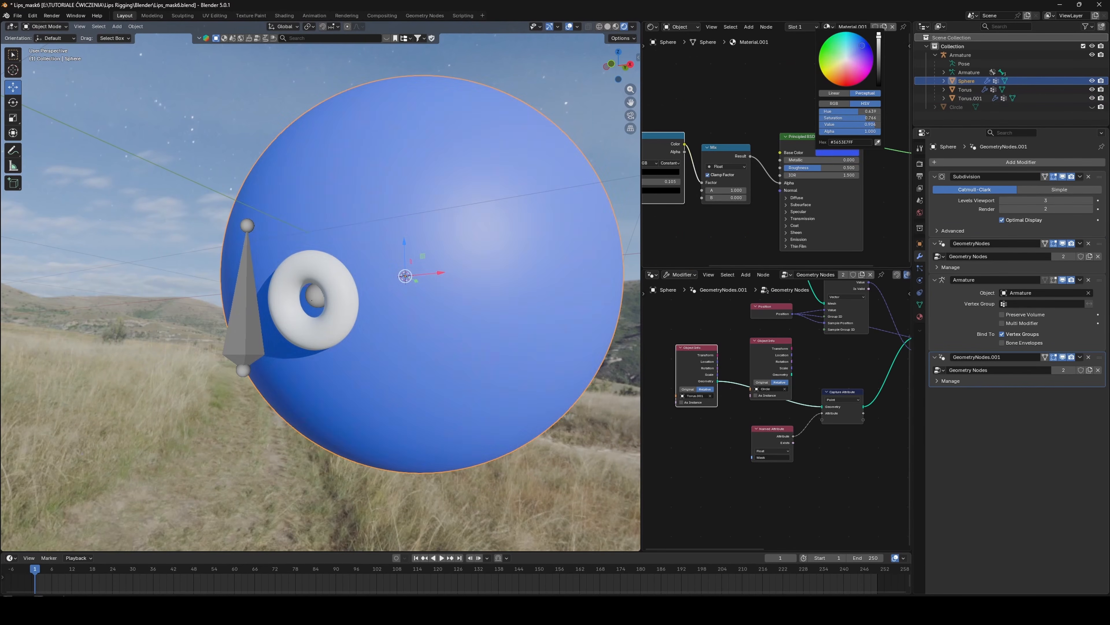
# - Change the sphere's base color to a pale, desaturated orange skin tone and give the torus a new red material
pyautogui.moveTo(861, 46); pyautogui.dragTo(838, 73)
pyautogui.click(340, 331)
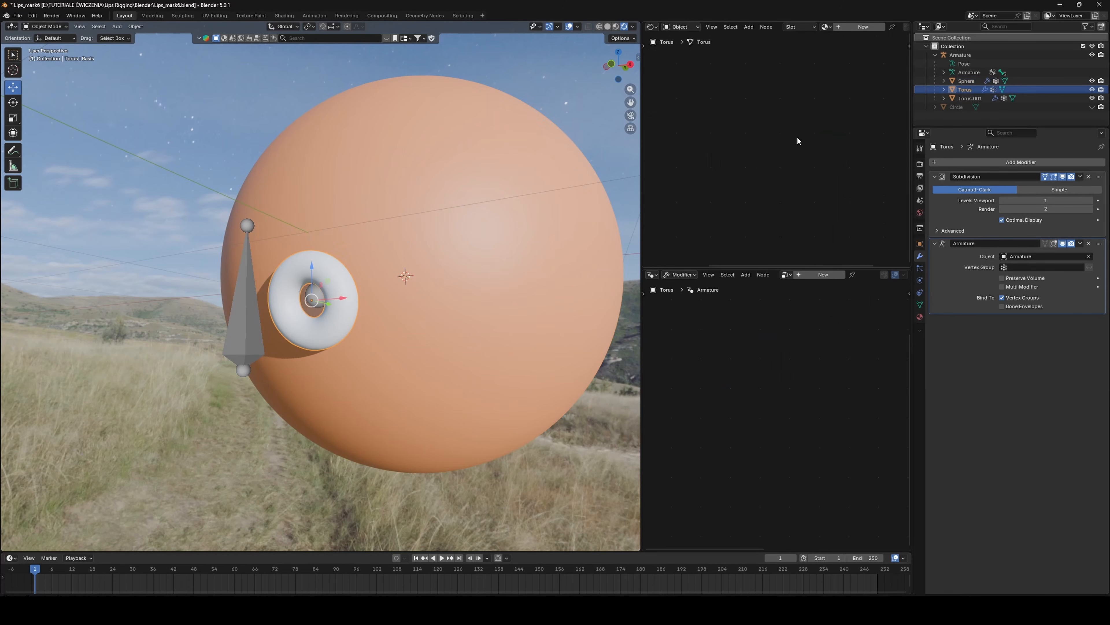
pyautogui.click(864, 26)
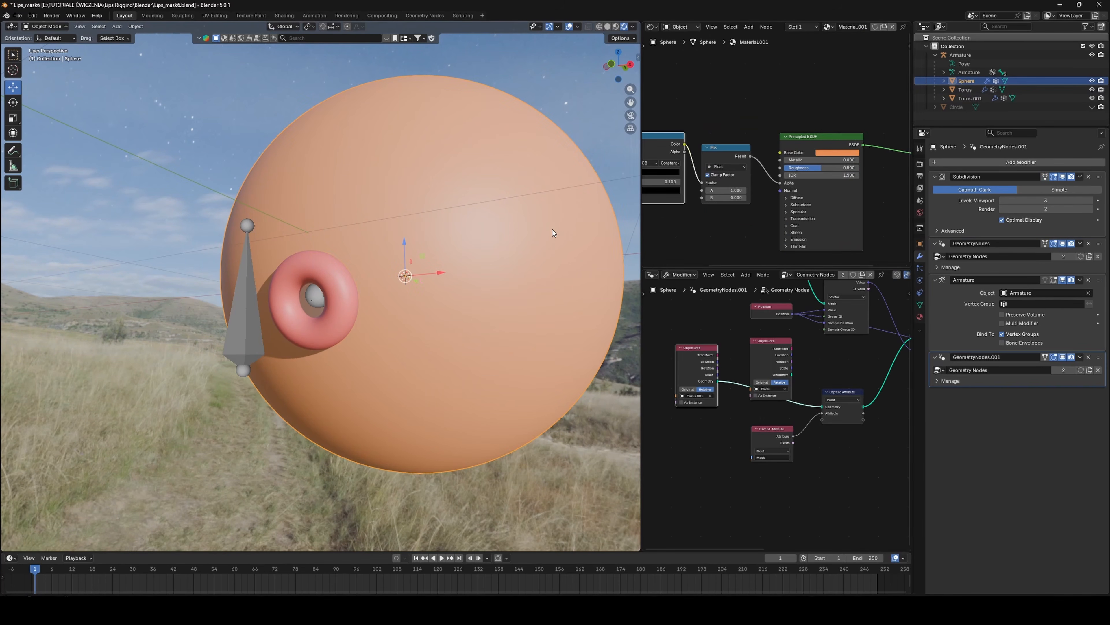
pyautogui.click(837, 152)
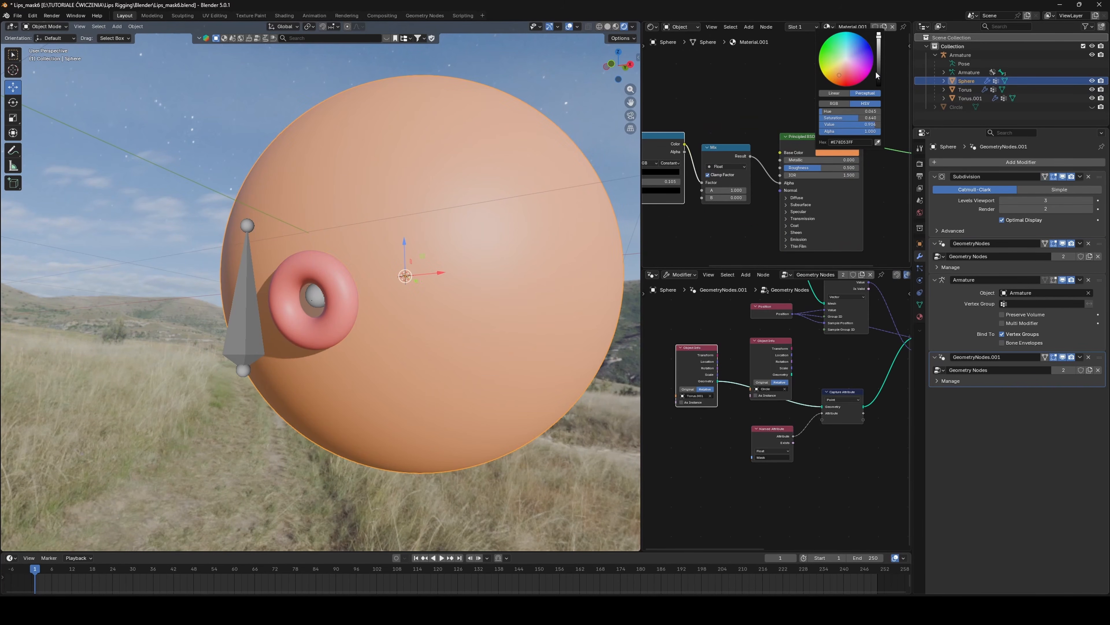
pyautogui.moveTo(859, 118); pyautogui.dragTo(842, 118)
pyautogui.click(568, 27)
pyautogui.moveTo(427, 287)
pyautogui.mouseDown(button='middle')
pyautogui.moveTo(505, 269)
pyautogui.moveTo(416, 292)
pyautogui.mouseUp(button='middle')
pyautogui.click(569, 27)
# - Put the armature in Pose Mode and move the Lip Bone up along the Z axis to test the mouth mask
pyautogui.click(225, 350)
pyautogui.keyDown('shift'); pyautogui.moveTo(240, 352); pyautogui.dragTo(272, 322, button='middle'); pyautogui.keyUp('shift')
pyautogui.press('q')
pyautogui.click(273, 322)
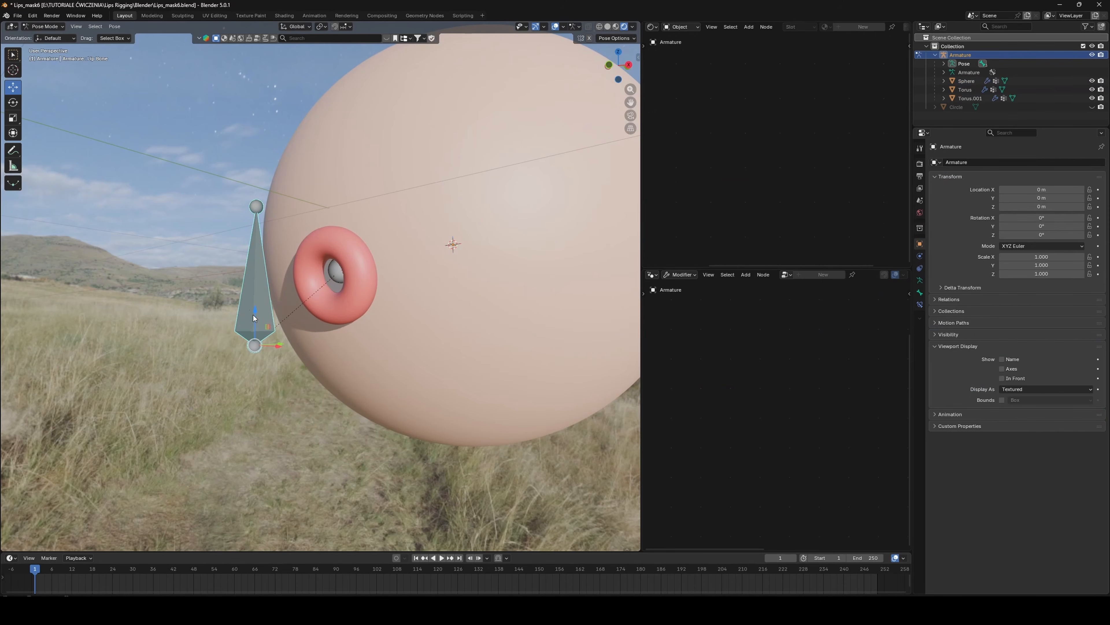
pyautogui.moveTo(255, 317); pyautogui.dragTo(290, 40)
pyautogui.click(389, 319)
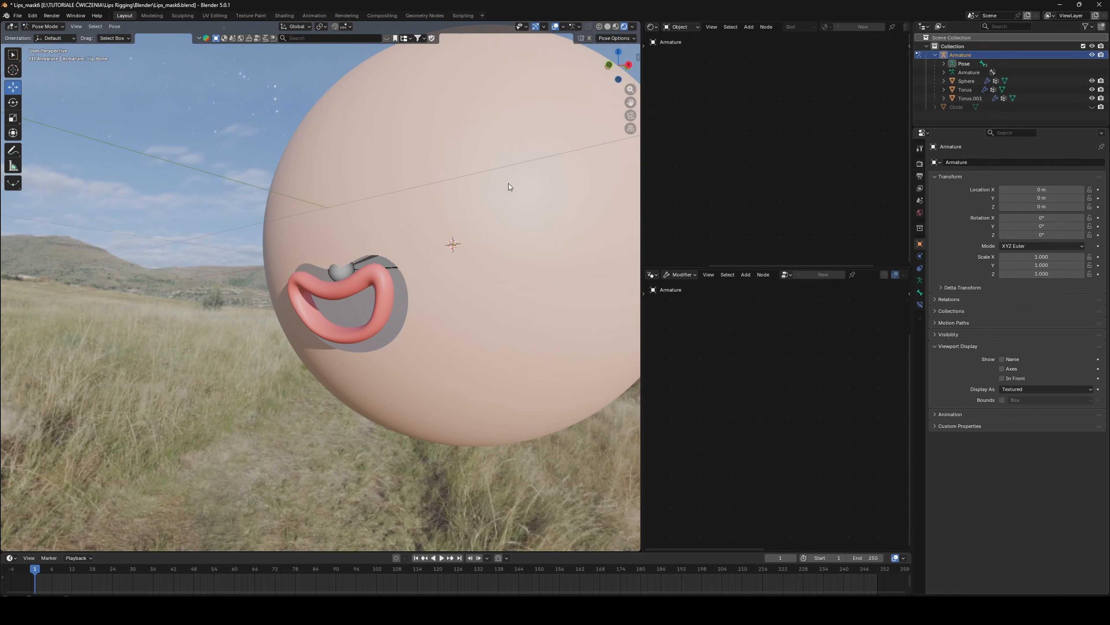
# - Return to Object Mode, select the sphere, and set stop 1 of its material's Color Ramp to position 0.05
pyautogui.press('q')
pyautogui.click(478, 134)
pyautogui.click(503, 144)
pyautogui.moveTo(724, 142); pyautogui.dragTo(837, 105, button='middle')
pyautogui.scroll(2, 776, 149)
pyautogui.click(791, 143)
pyautogui.click(791, 142)
pyautogui.press('BackSpace')
pyautogui.press('BackSpace')
pyautogui.press('BackSpace')
pyautogui.press('BackSpace')
pyautogui.press('BackSpace')
pyautogui.press('Return')
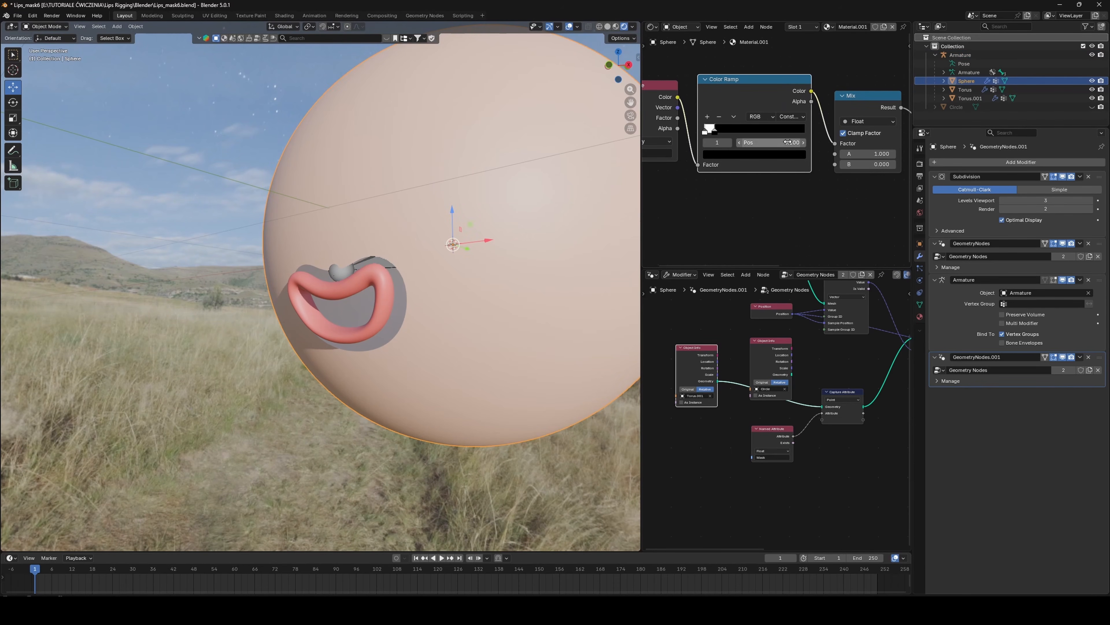
pyautogui.click(777, 144)
pyautogui.click(777, 143)
pyautogui.press('BackSpace')
pyautogui.write('05')
pyautogui.press('Return')
# - Select the armature, enter Pose Mode, and clear all of the Lip Bone's transforms
pyautogui.moveTo(371, 297); pyautogui.dragTo(415, 298, button='middle')
pyautogui.scroll(7, 468, 348)
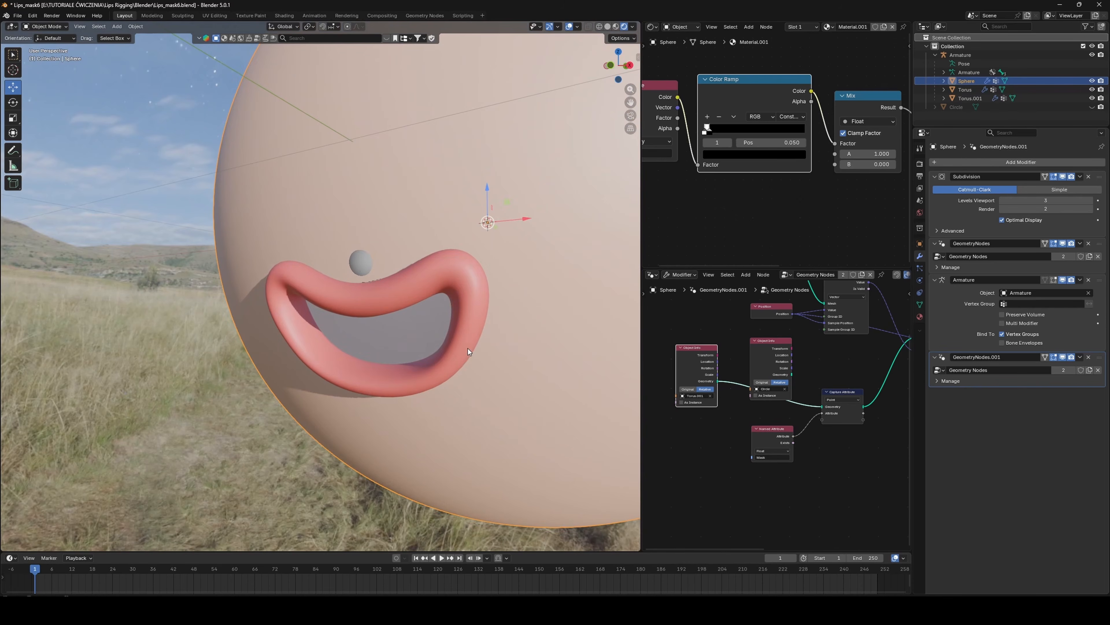
pyautogui.moveTo(468, 348); pyautogui.dragTo(429, 364, button='middle')
pyautogui.scroll(-1, 448, 397)
pyautogui.scroll(-7, 489, 392)
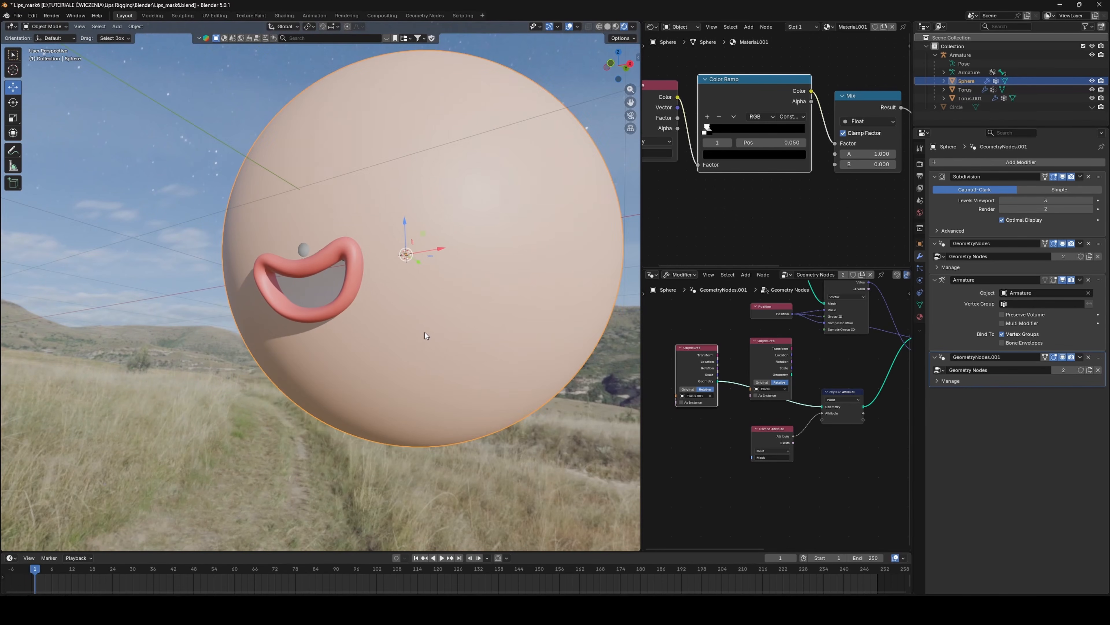
pyautogui.click(302, 106)
pyautogui.hotkey('ctrl', 'Tab')
pyautogui.click(300, 105)
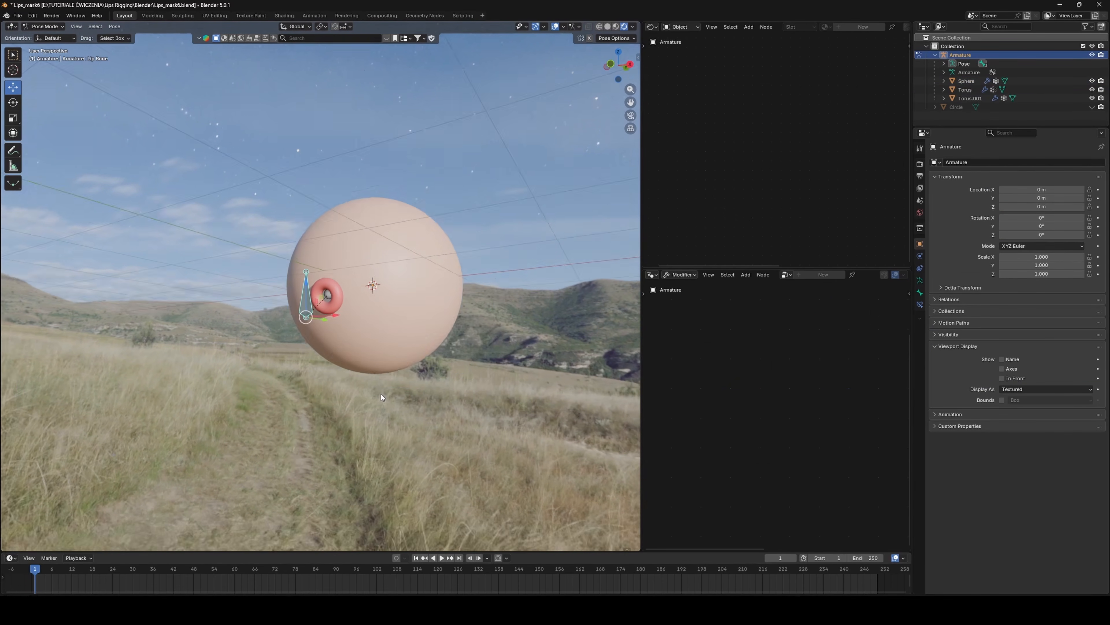
# - Try moving the Lip Bone horizontally to test the mouth shape, and undo the move
pyautogui.moveTo(380, 394); pyautogui.dragTo(350, 412, button='middle')
pyautogui.scroll(3, 341, 393)
pyautogui.moveTo(307, 372); pyautogui.dragTo(568, 328)
pyautogui.moveTo(371, 340)
pyautogui.mouseDown(button='middle')
pyautogui.moveTo(457, 339)
pyautogui.moveTo(401, 294)
pyautogui.moveTo(362, 387)
pyautogui.moveTo(403, 358)
pyautogui.moveTo(385, 336)
pyautogui.mouseUp(button='middle')
pyautogui.hotkey('ctrl', 'z')
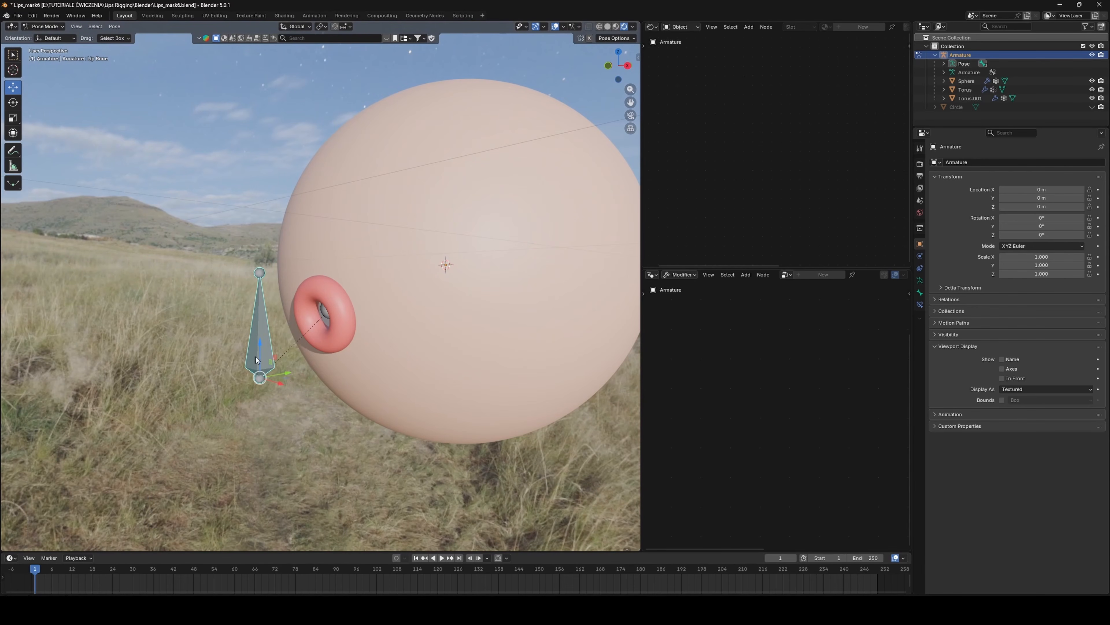
# - Move the Lip Bone about 1.09 m up along Z and rotate the bone inside the sphere around Z
pyautogui.moveTo(258, 360); pyautogui.dragTo(258, 149)
pyautogui.moveTo(308, 219); pyautogui.dragTo(611, 395, button='middle')
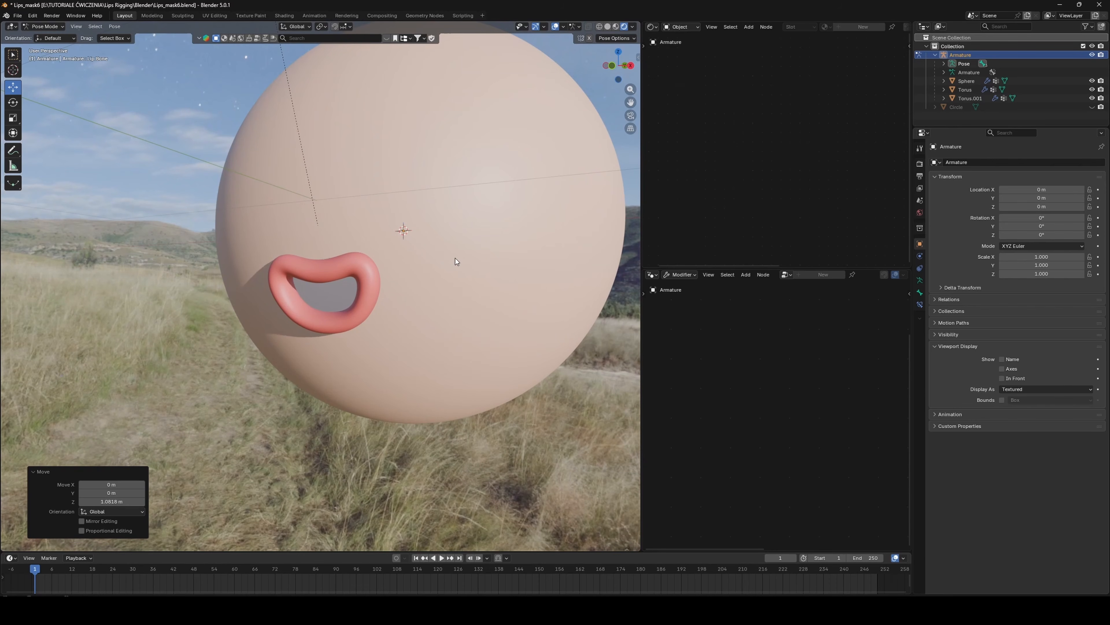
pyautogui.hotkey('alt', 'z')
pyautogui.click(392, 228)
pyautogui.hotkey('alt', 'z')
pyautogui.press('r')
pyautogui.press('z')
pyautogui.keyDown('shift'); pyautogui.moveTo(415, 240); pyautogui.dragTo(367, 268, button='middle'); pyautogui.keyUp('shift')
pyautogui.click(398, 268)
# - Clear the Lip Bone's transforms and move it sideways to test the widened mouth opening on the sphere
pyautogui.scroll(-5, 368, 268)
pyautogui.click(311, 177)
pyautogui.press('q')
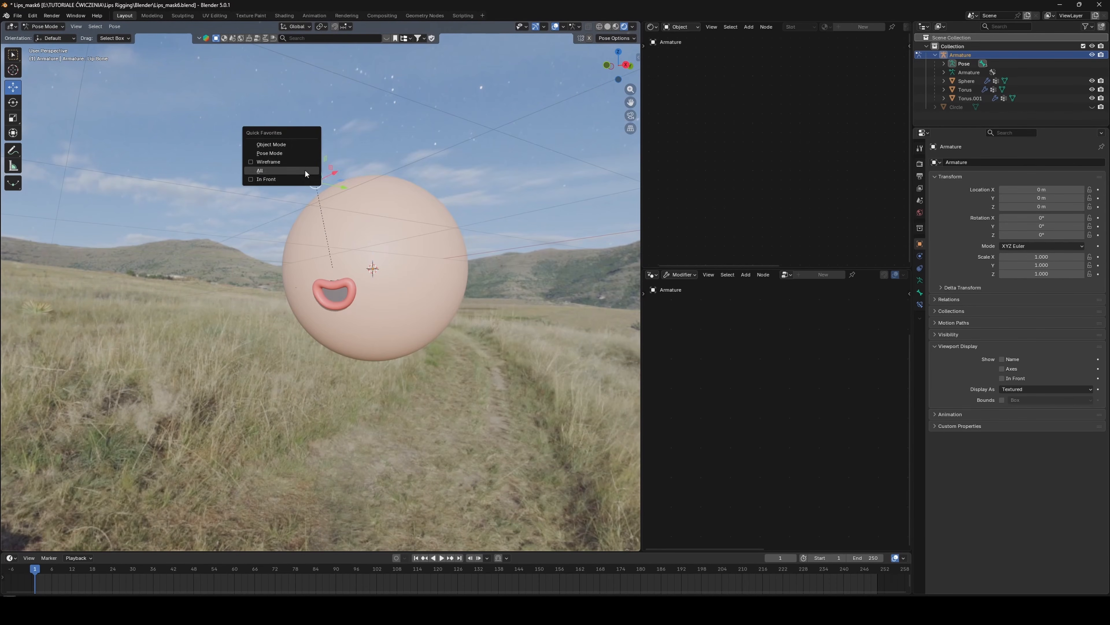
pyautogui.click(305, 171)
pyautogui.moveTo(327, 351); pyautogui.dragTo(655, 257)
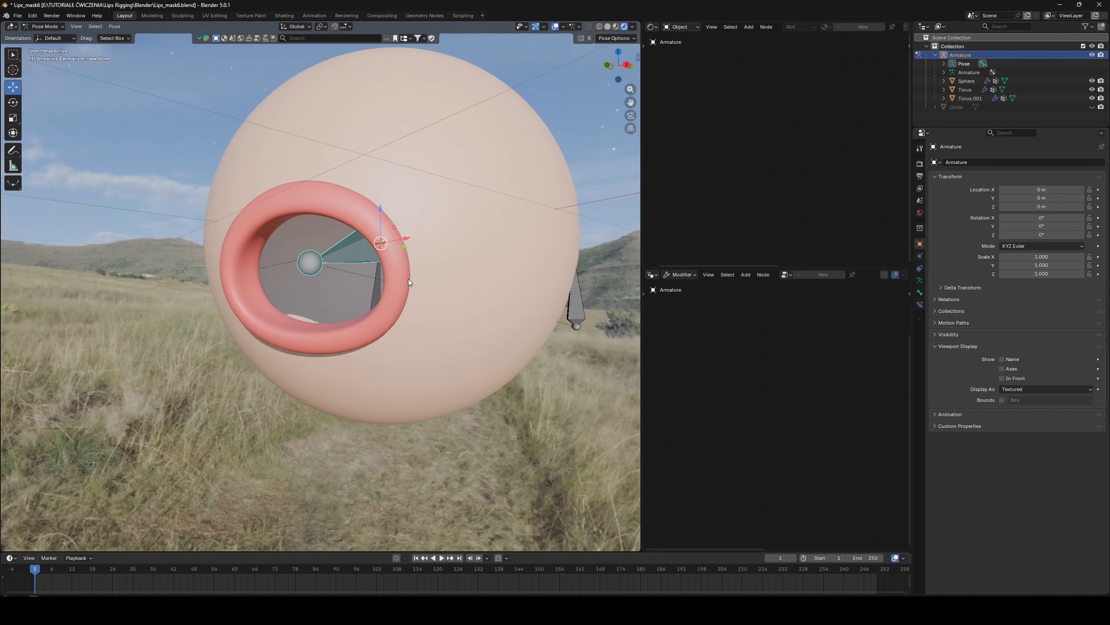
pyautogui.moveTo(409, 282); pyautogui.dragTo(363, 251, button='middle')
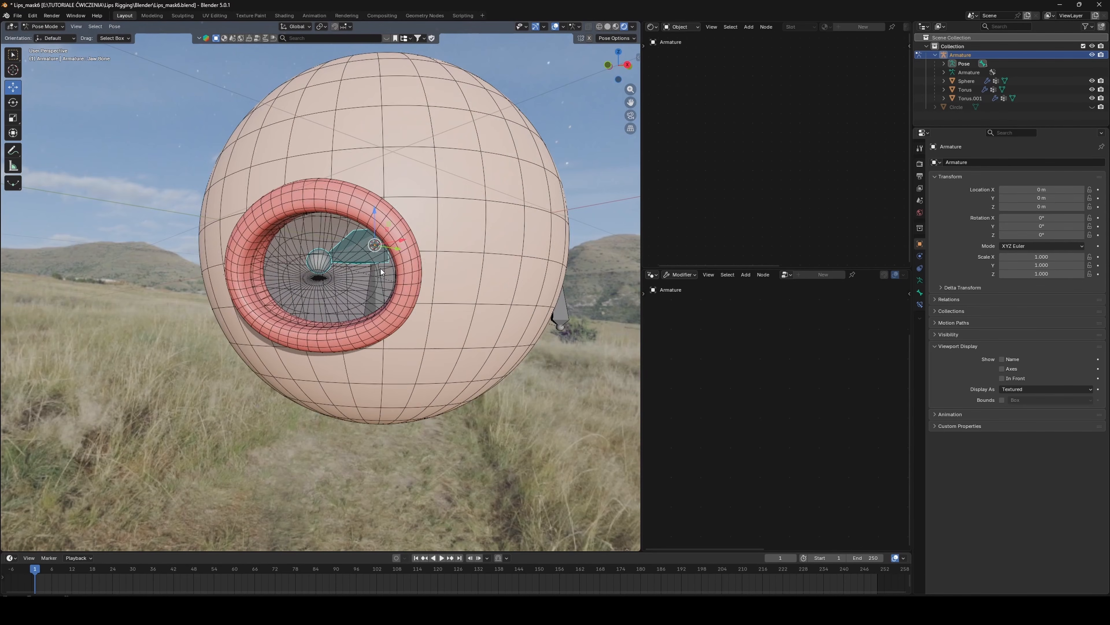
pyautogui.moveTo(381, 268); pyautogui.dragTo(310, 485, button='middle')
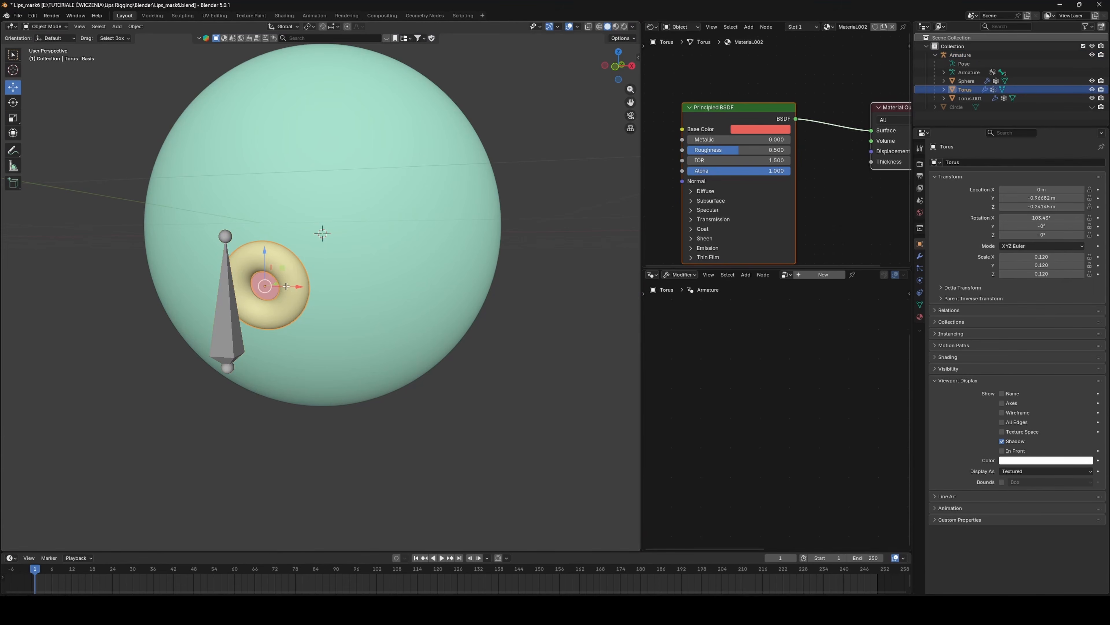
# - Duplicate the torus's outer edge loop near the sphere in place and separate the copy into its own object, selected in Object Mode
pyautogui.press('Tab')
pyautogui.moveTo(245, 287); pyautogui.dragTo(380, 299, button='middle')
pyautogui.scroll(4, 415, 316)
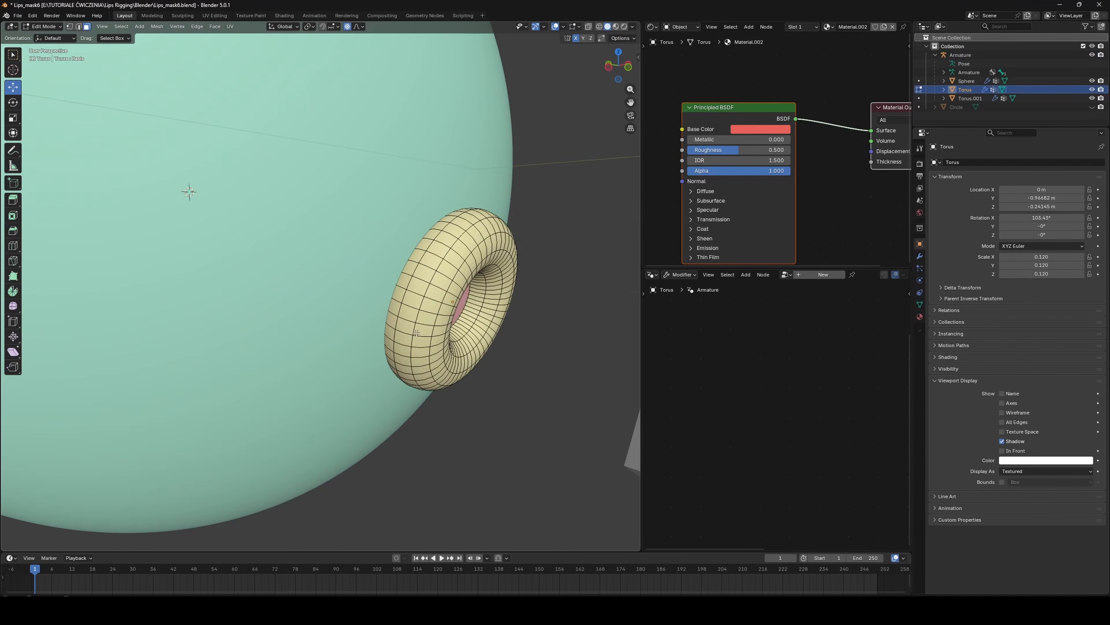
pyautogui.keyDown('alt'); pyautogui.click(442, 307); pyautogui.keyUp('alt')
pyautogui.press('2')
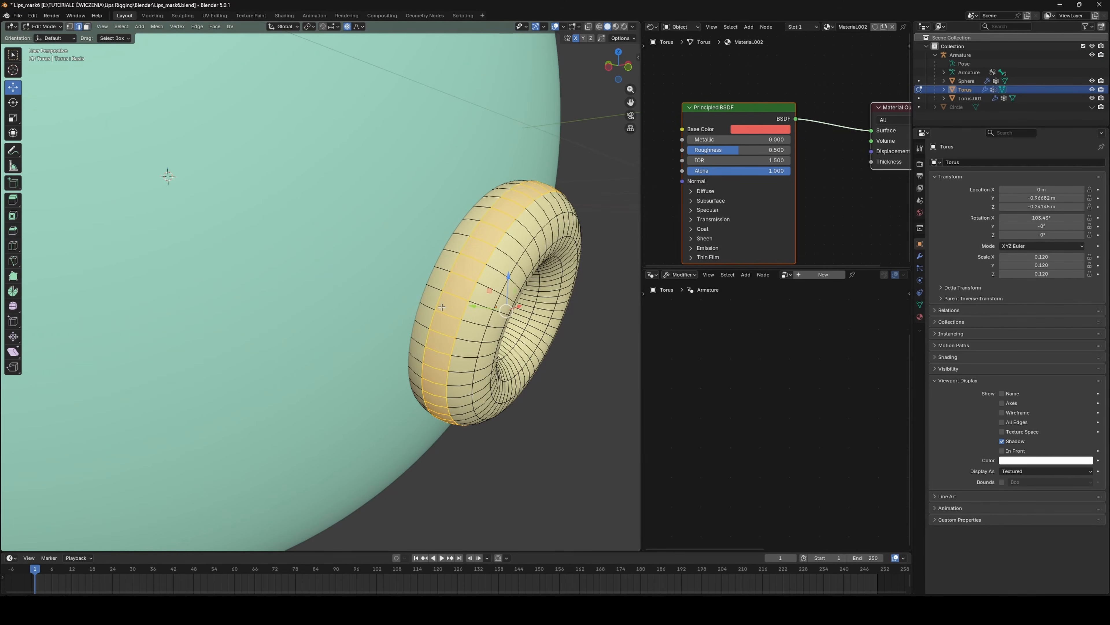
pyautogui.keyDown('alt'); pyautogui.click(440, 303); pyautogui.keyUp('alt')
pyautogui.hotkey('shift', 'd')
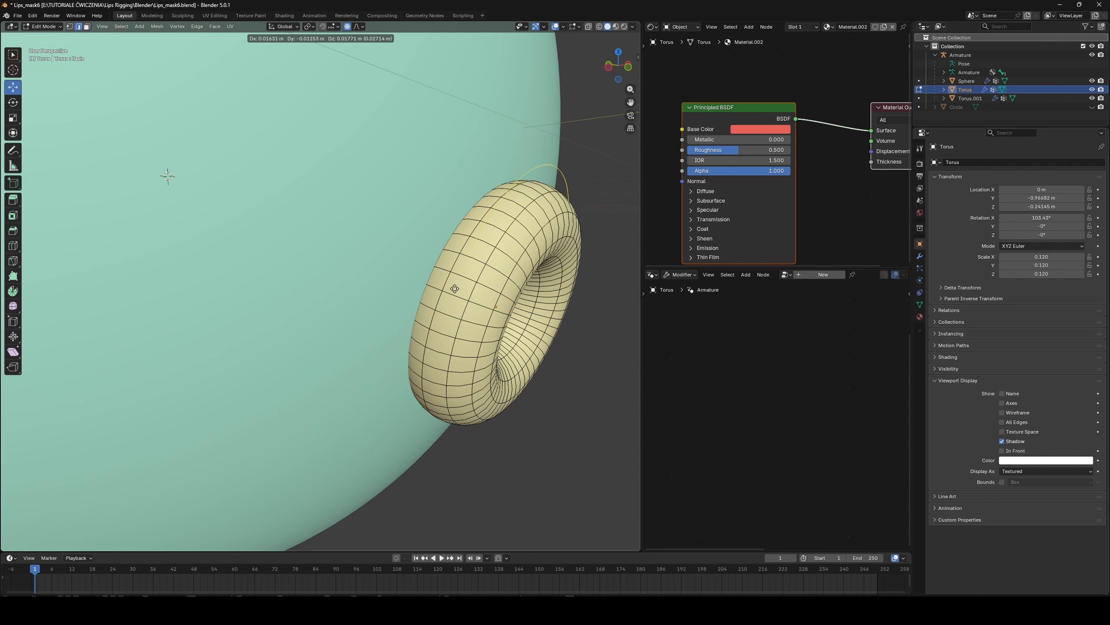
pyautogui.rightClick(436, 285)
pyautogui.press('p')
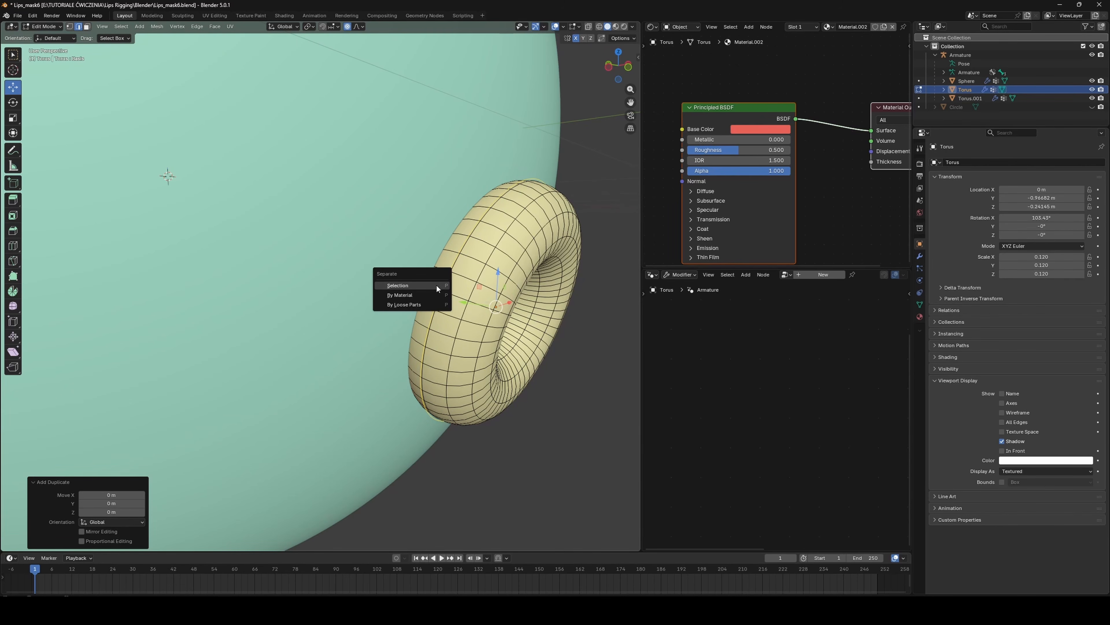
pyautogui.click(437, 284)
pyautogui.press('Tab')
pyautogui.click(438, 300)
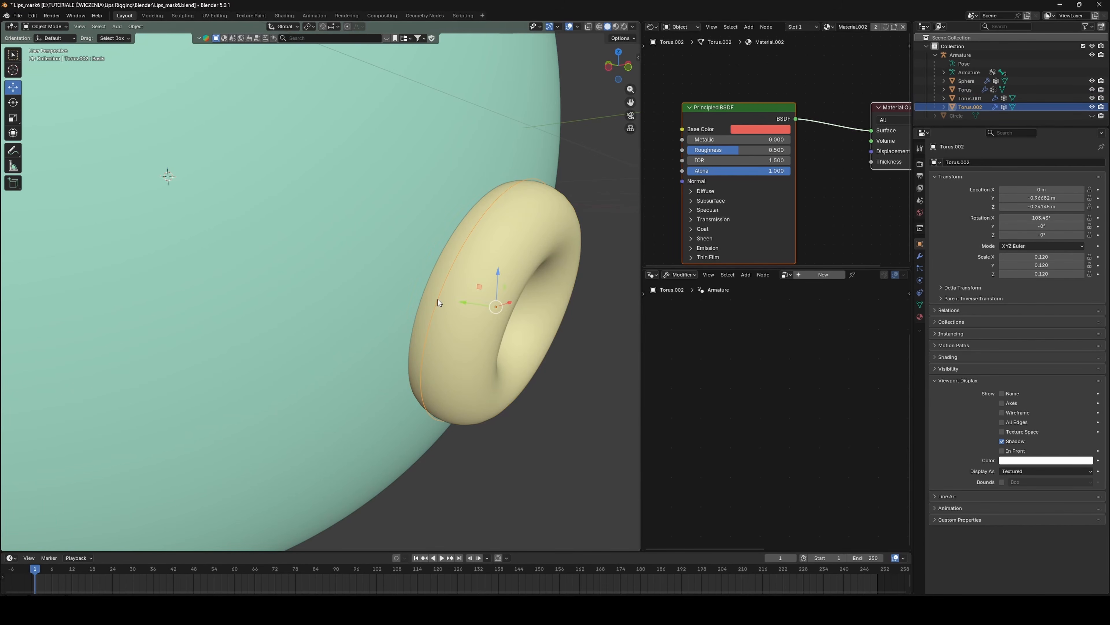
# - Extrude and scale the separated edge loop outward several times into a wide flat ring around the lips, and leave Edit Mode
pyautogui.press('Tab')
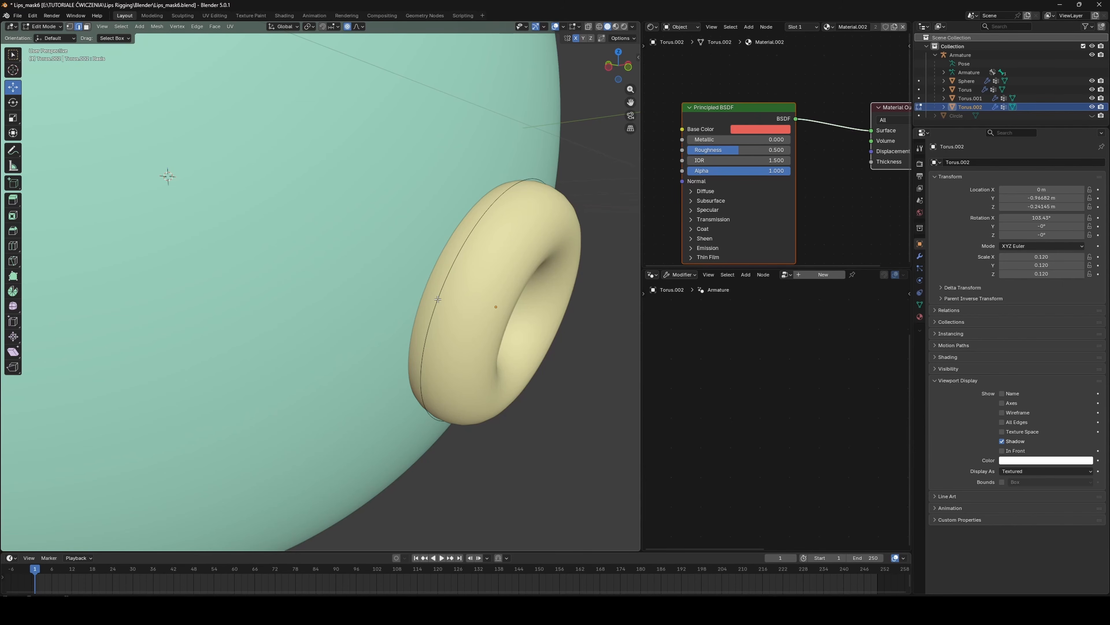
pyautogui.press('a')
pyautogui.press('1')
pyautogui.scroll(-4, 438, 299)
pyautogui.moveTo(487, 312)
pyautogui.mouseDown(button='middle')
pyautogui.moveTo(419, 292)
pyautogui.moveTo(390, 304)
pyautogui.moveTo(469, 308)
pyautogui.mouseUp(button='middle')
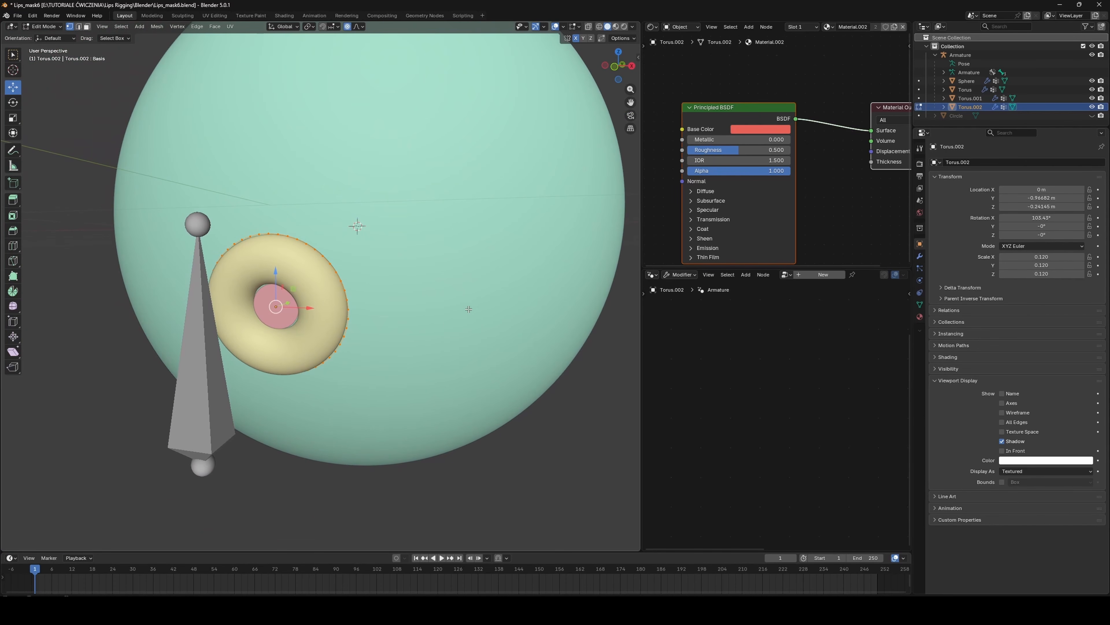
pyautogui.press('e')
pyautogui.press('s')
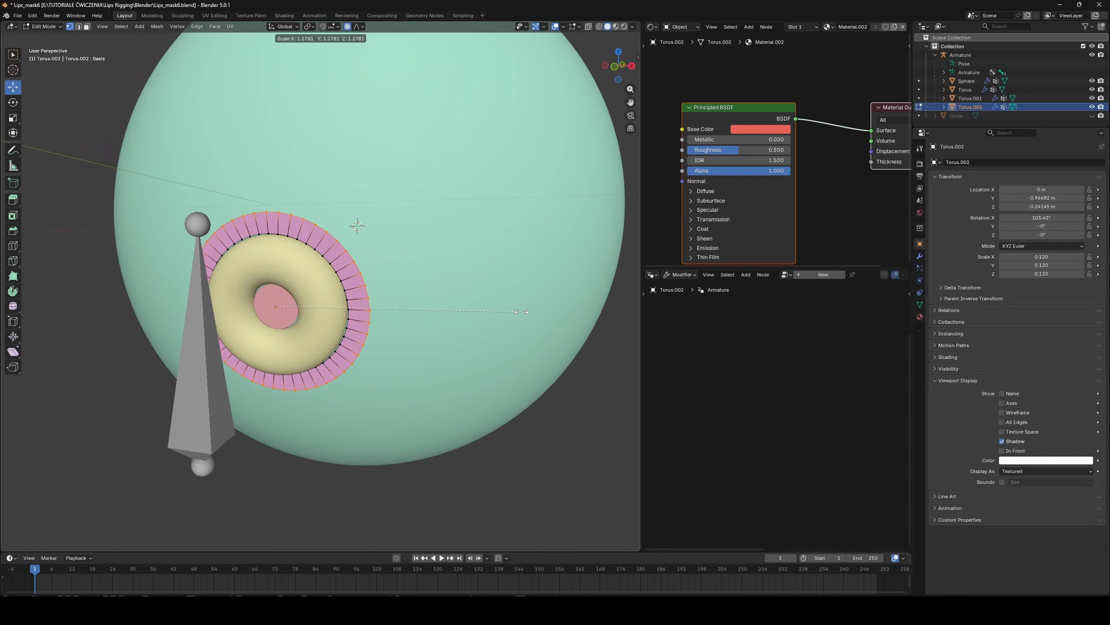
pyautogui.click(522, 312)
pyautogui.press('e')
pyautogui.press('s')
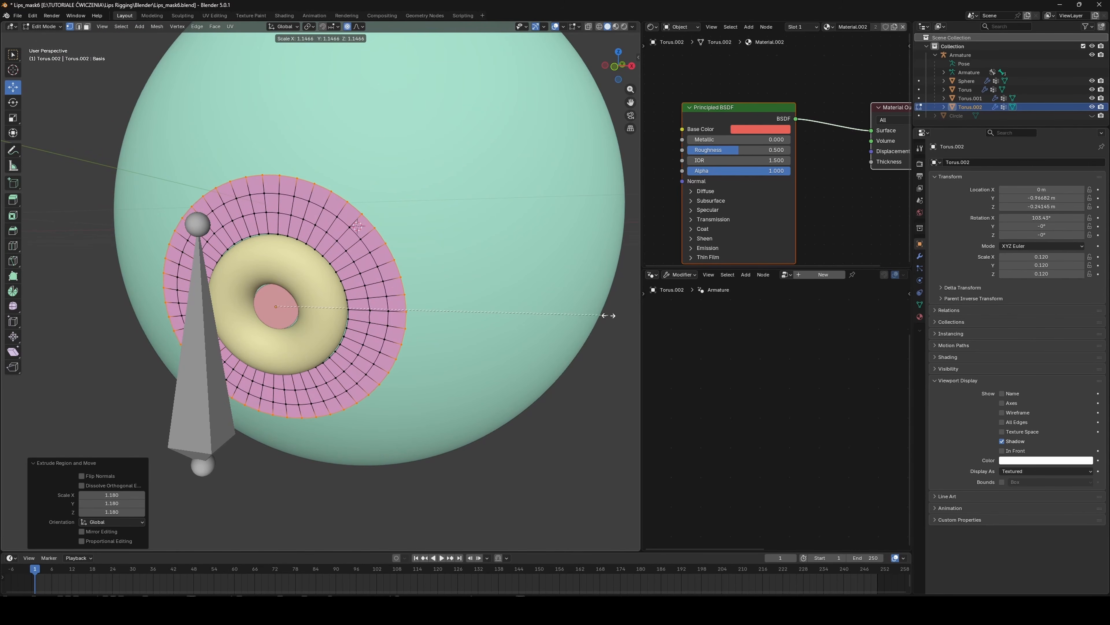
pyautogui.click(611, 315)
pyautogui.press('e')
pyautogui.press('s')
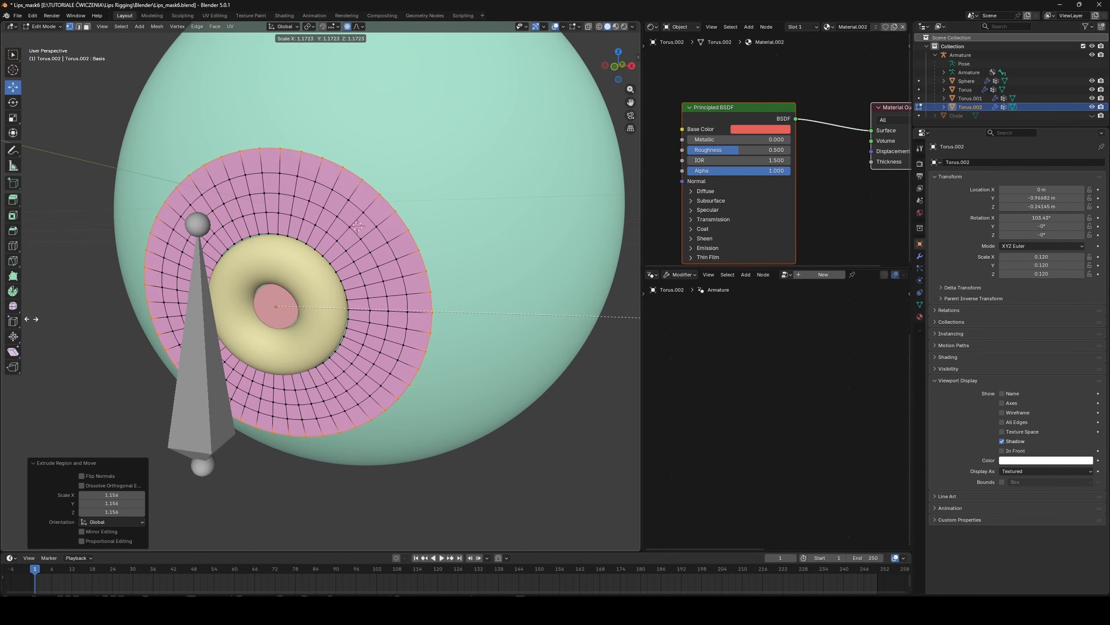
pyautogui.click(32, 319)
pyautogui.moveTo(42, 320); pyautogui.dragTo(299, 358, button='middle')
pyautogui.press('Tab')
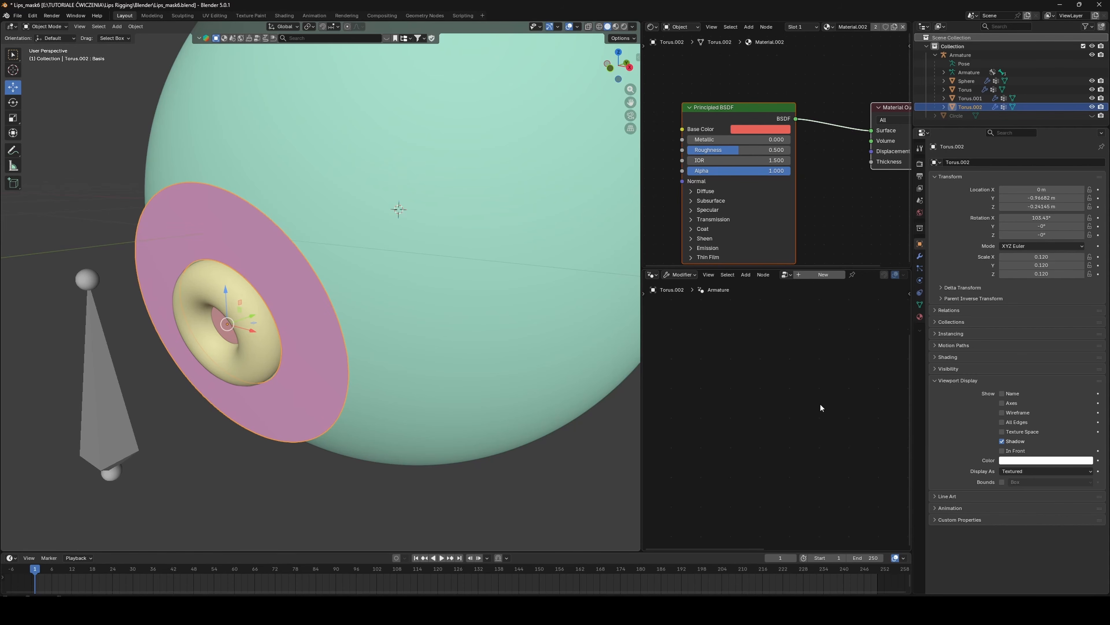
# - Reorder the ring's modifiers so that Armature comes before Subdivision
pyautogui.click(920, 305)
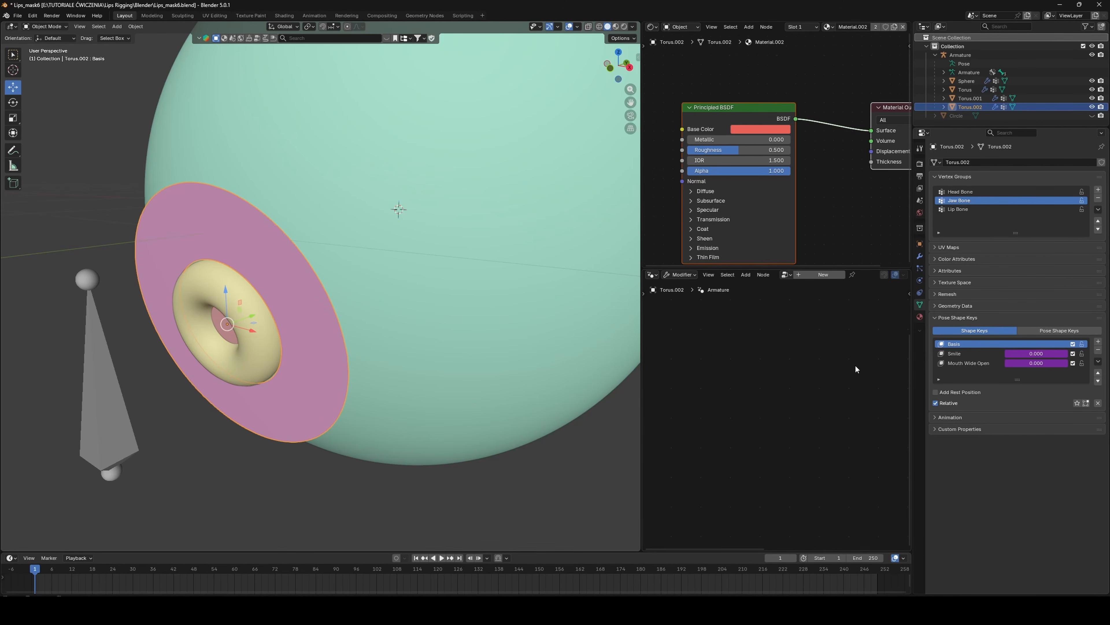
pyautogui.click(920, 256)
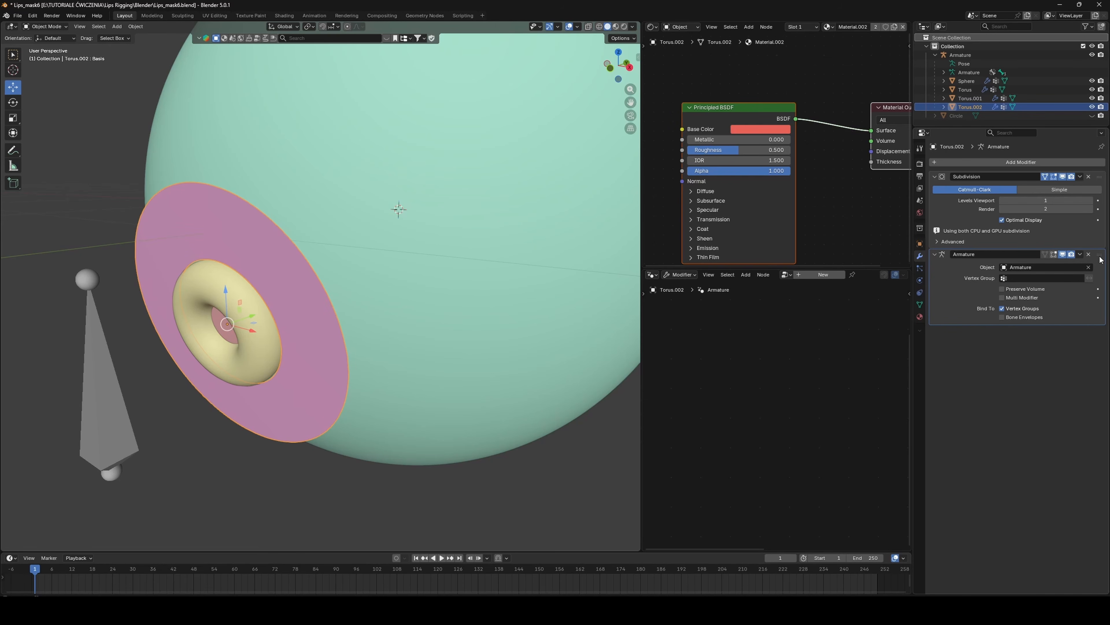
pyautogui.moveTo(1100, 258); pyautogui.dragTo(1078, 230)
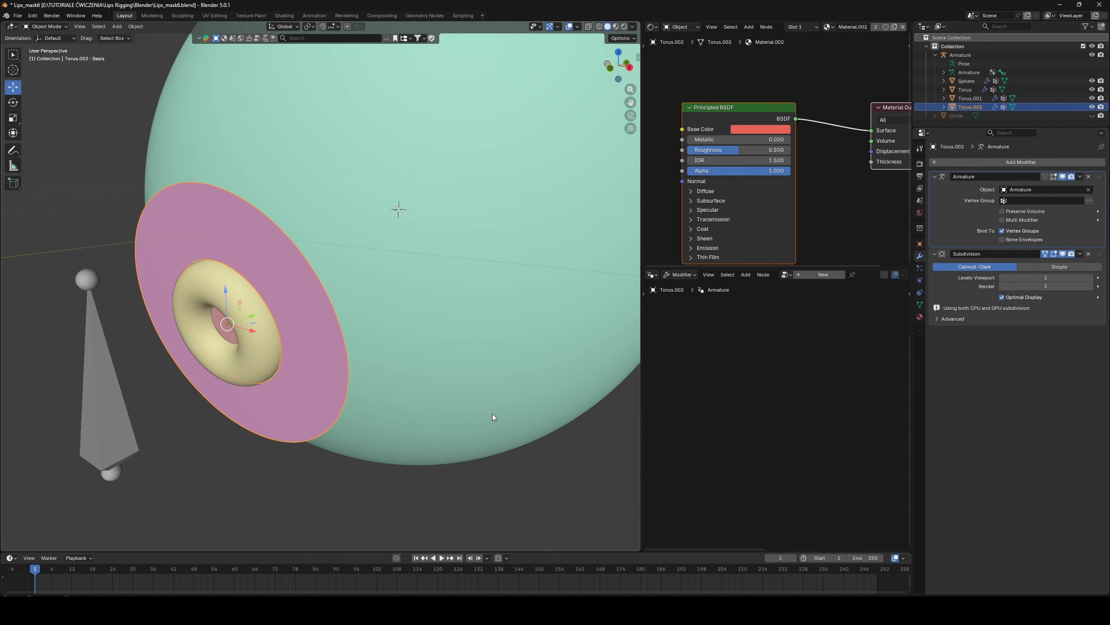
# - Create a vertex group named Edge for the ring's outermost edge loop in Edit Mode, and return to Object Mode
pyautogui.press('Tab')
pyautogui.moveTo(311, 325); pyautogui.dragTo(362, 333, button='middle')
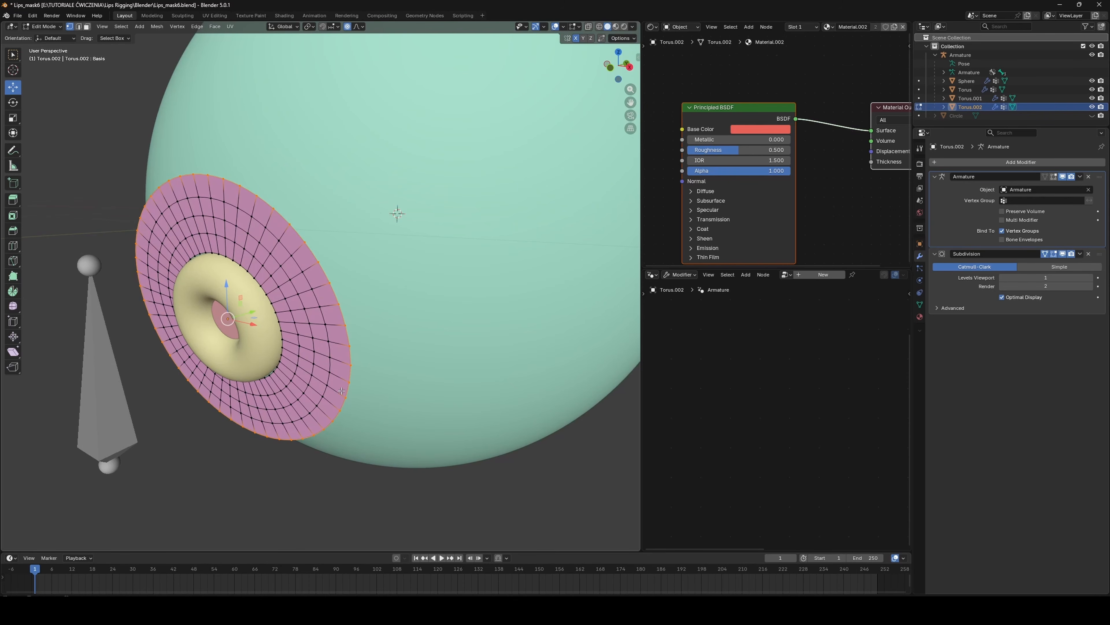
pyautogui.click(920, 305)
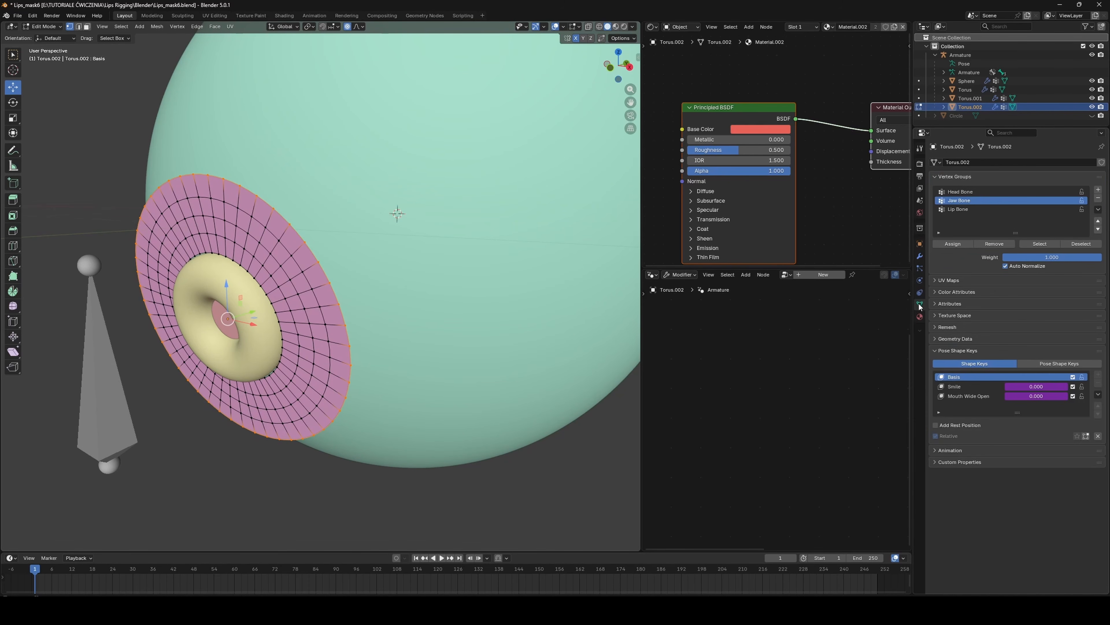
pyautogui.click(1098, 189)
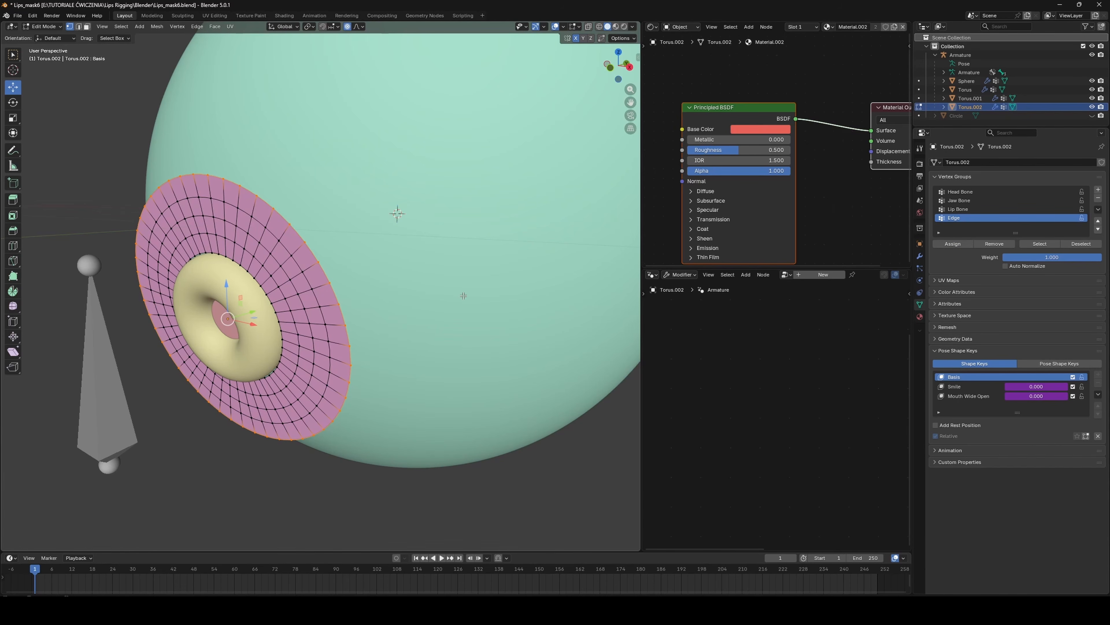
pyautogui.press('Tab')
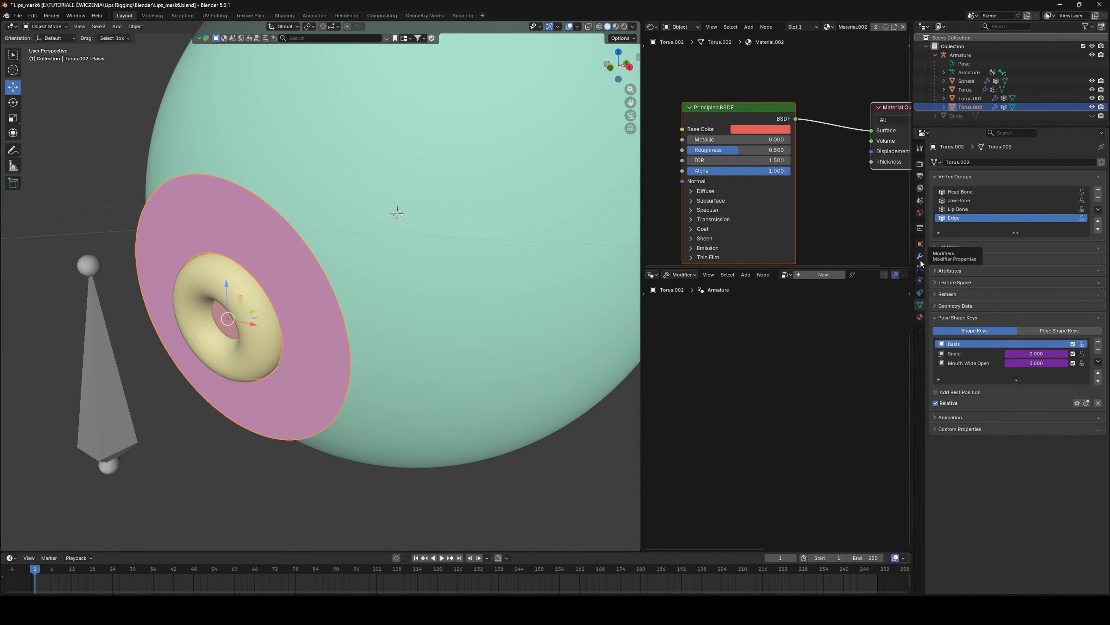
# - Add a Shrinkwrap modifier to the ring and place it between Armature and Subdivision
pyautogui.click(921, 261)
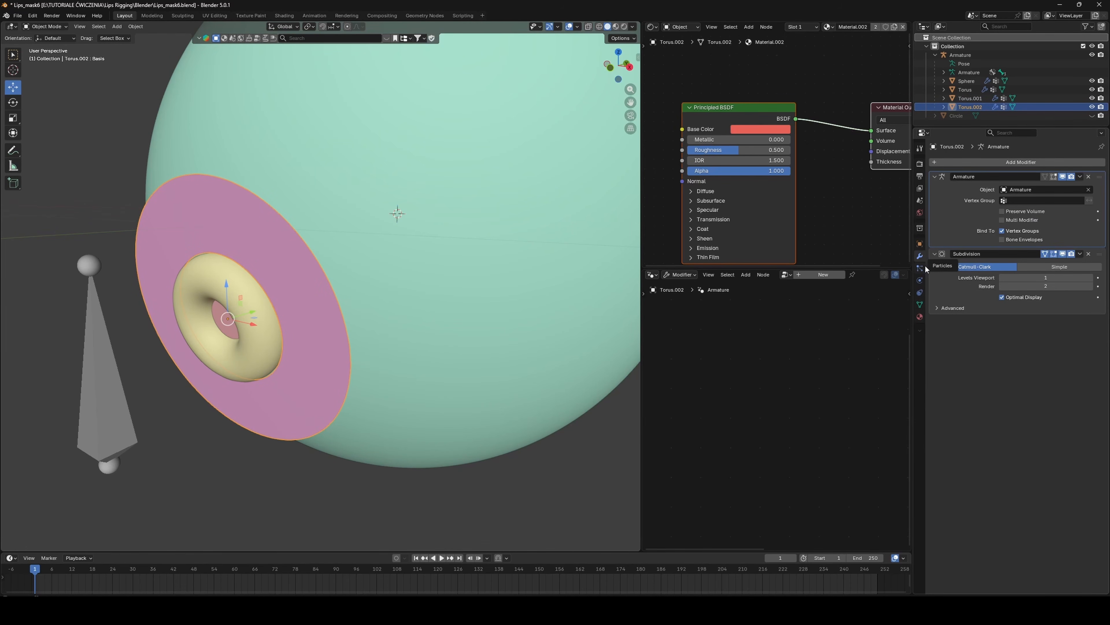
pyautogui.click(1020, 162)
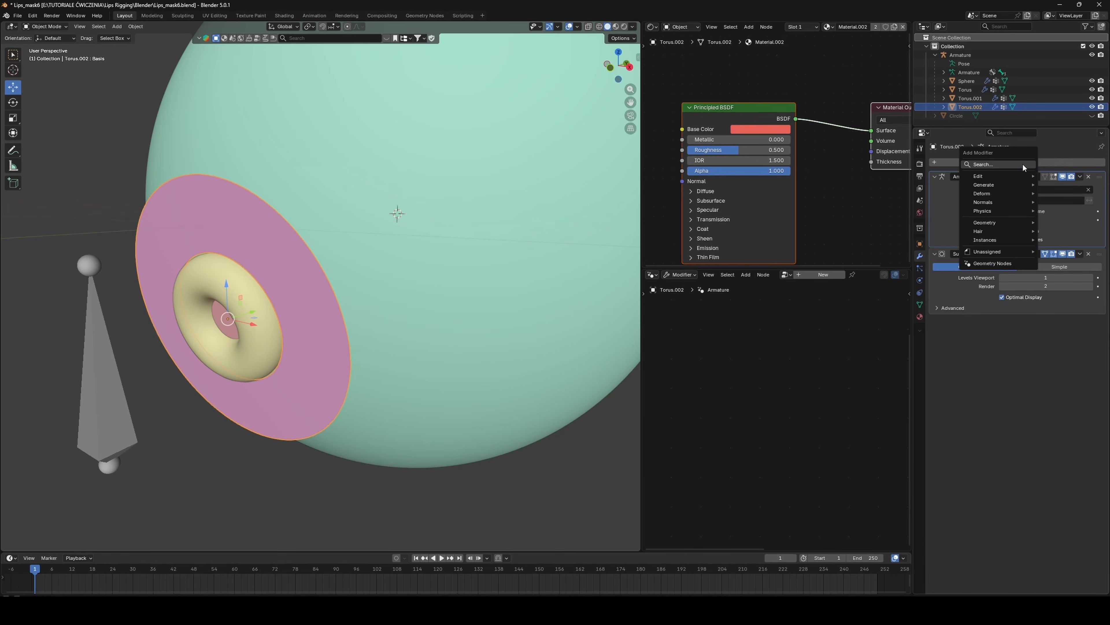
pyautogui.click(1023, 165)
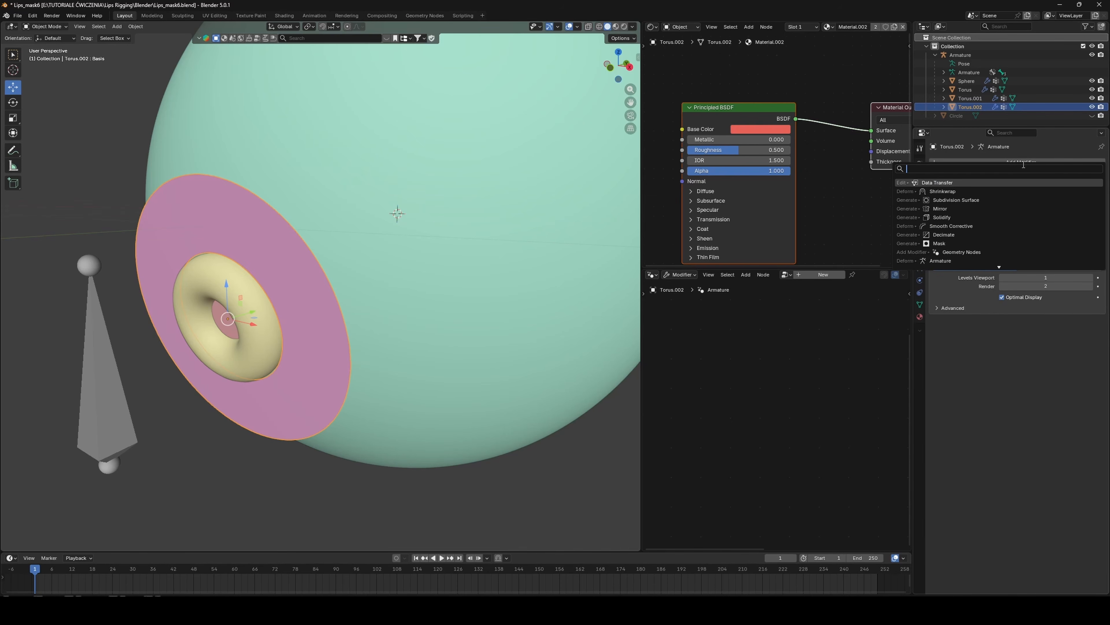
pyautogui.click(975, 192)
pyautogui.moveTo(1101, 324); pyautogui.dragTo(1099, 254)
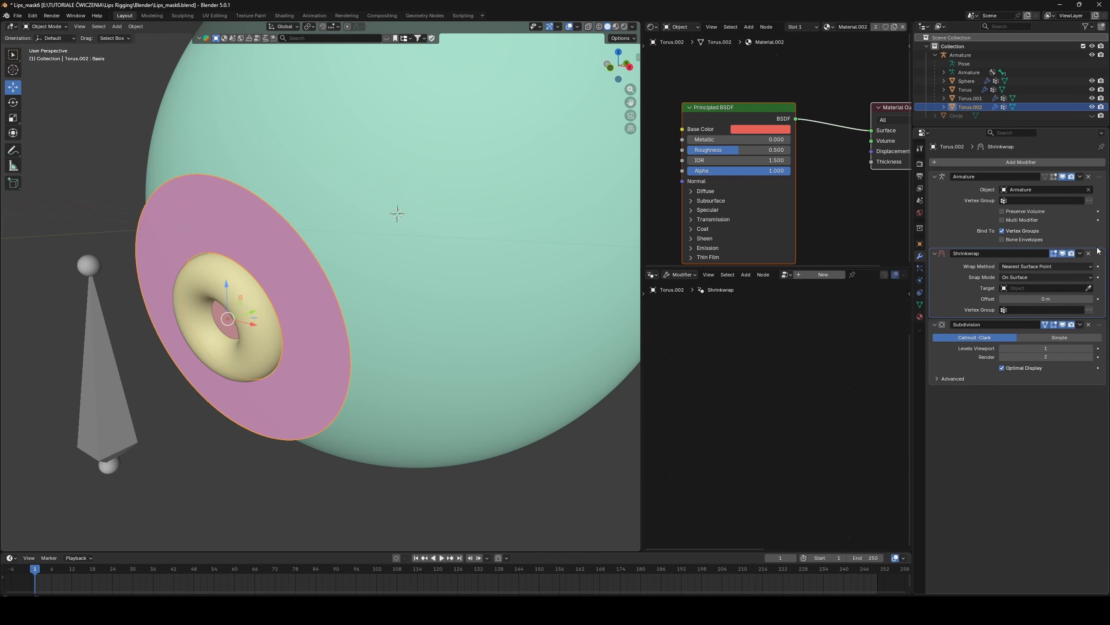
# - Set the Shrinkwrap to the Project method with Negative enabled, Sphere as target and Edge as vertex group
pyautogui.click(1027, 268)
pyautogui.click(1012, 286)
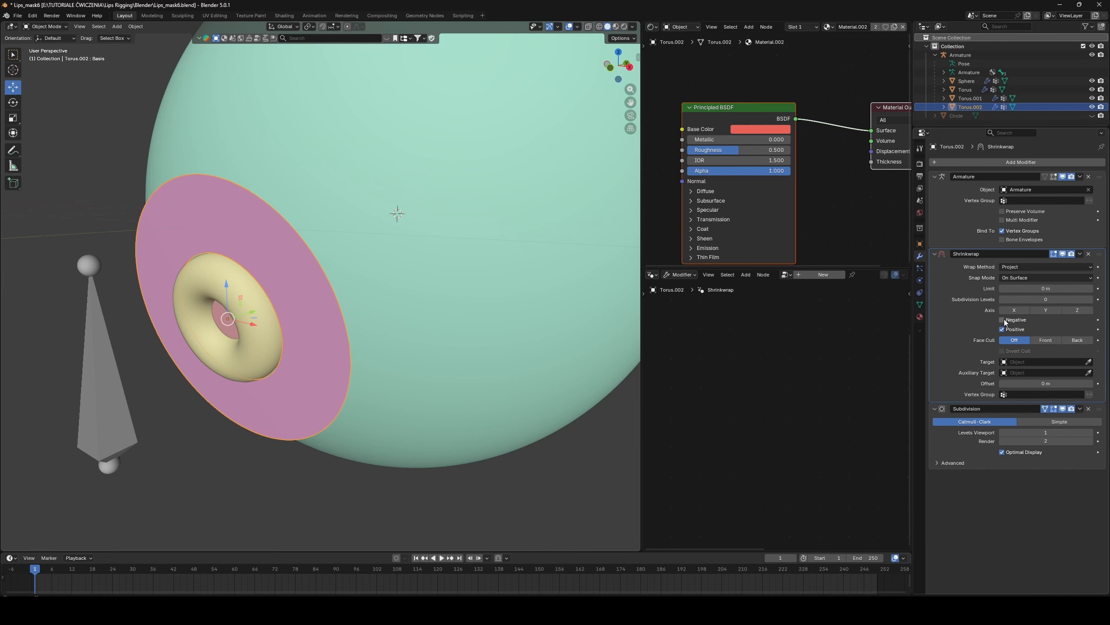
pyautogui.click(1018, 363)
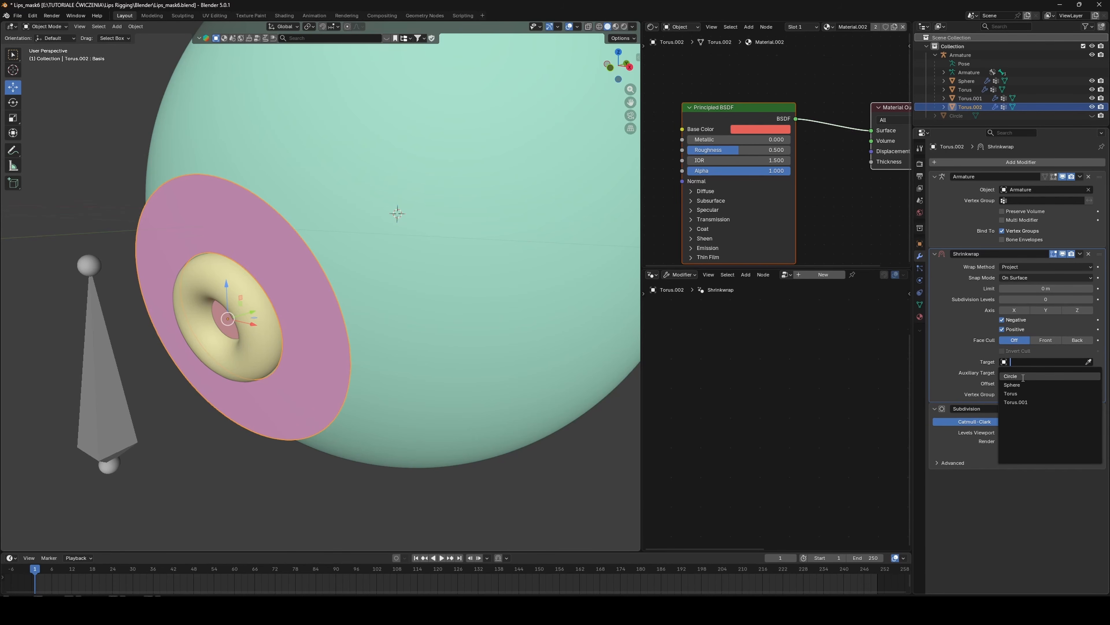
pyautogui.click(1035, 384)
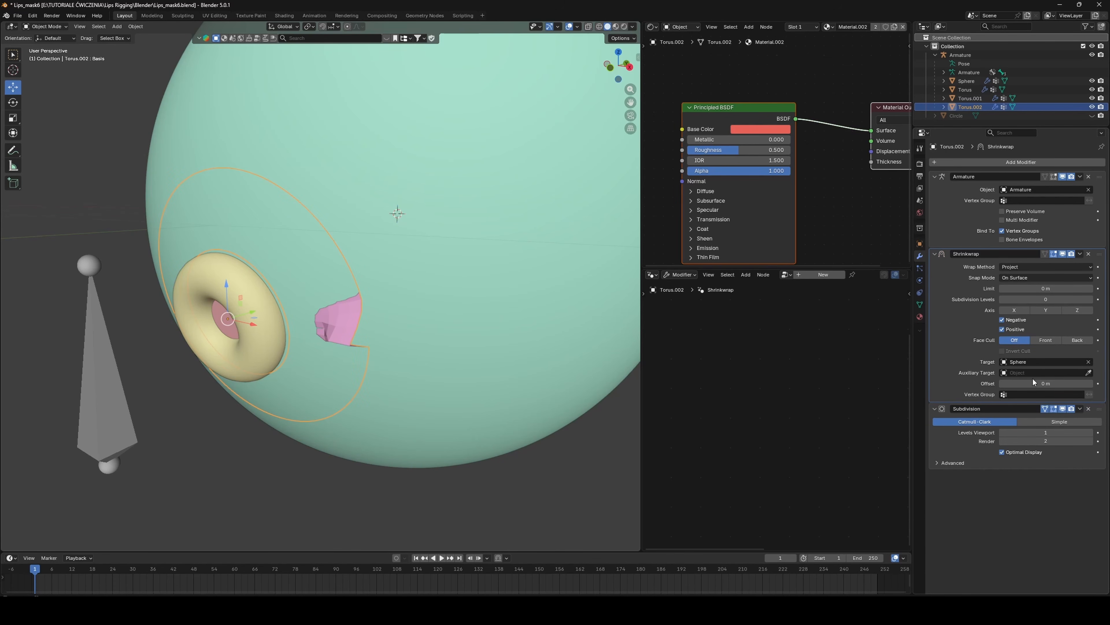
pyautogui.click(1028, 394)
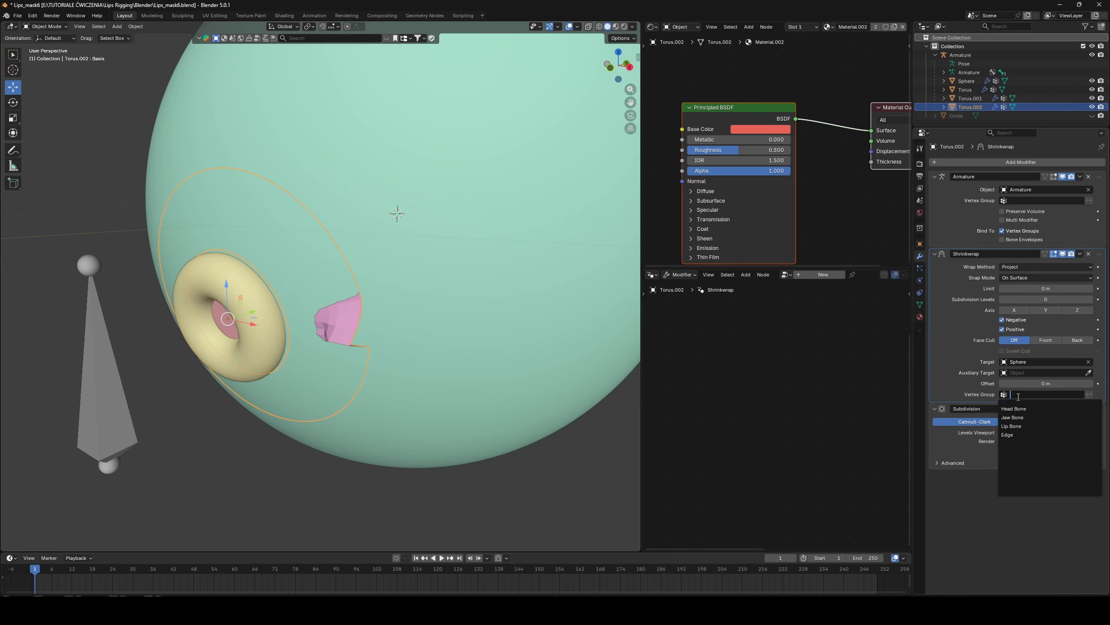
pyautogui.click(1011, 435)
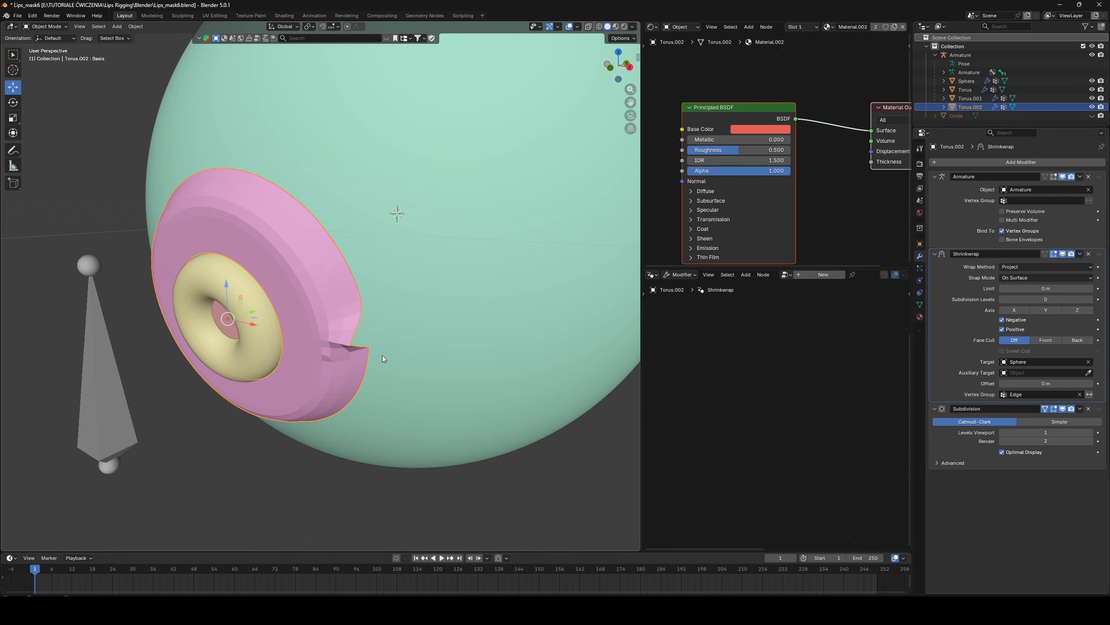
# - Shade the ring around the lips smooth and check how its outer edge wraps onto the sphere
pyautogui.moveTo(382, 355); pyautogui.dragTo(448, 318, button='middle')
pyautogui.press('Tab')
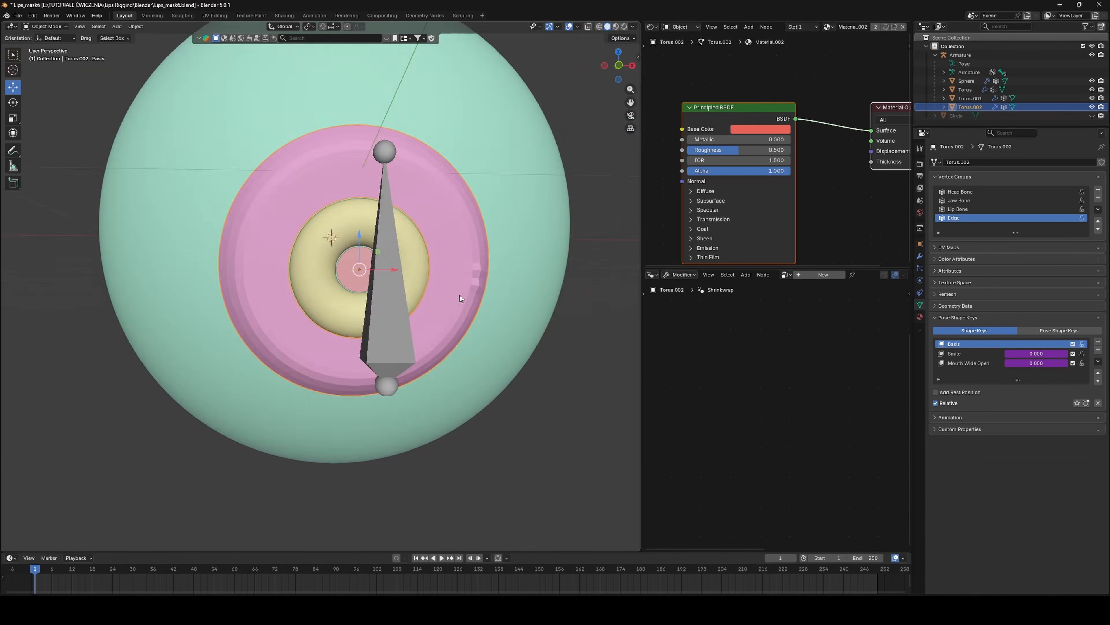
pyautogui.scroll(3, 379, 338)
pyautogui.moveTo(459, 298); pyautogui.dragTo(394, 340, button='middle')
pyautogui.press('Tab')
pyautogui.moveTo(364, 348); pyautogui.dragTo(377, 343)
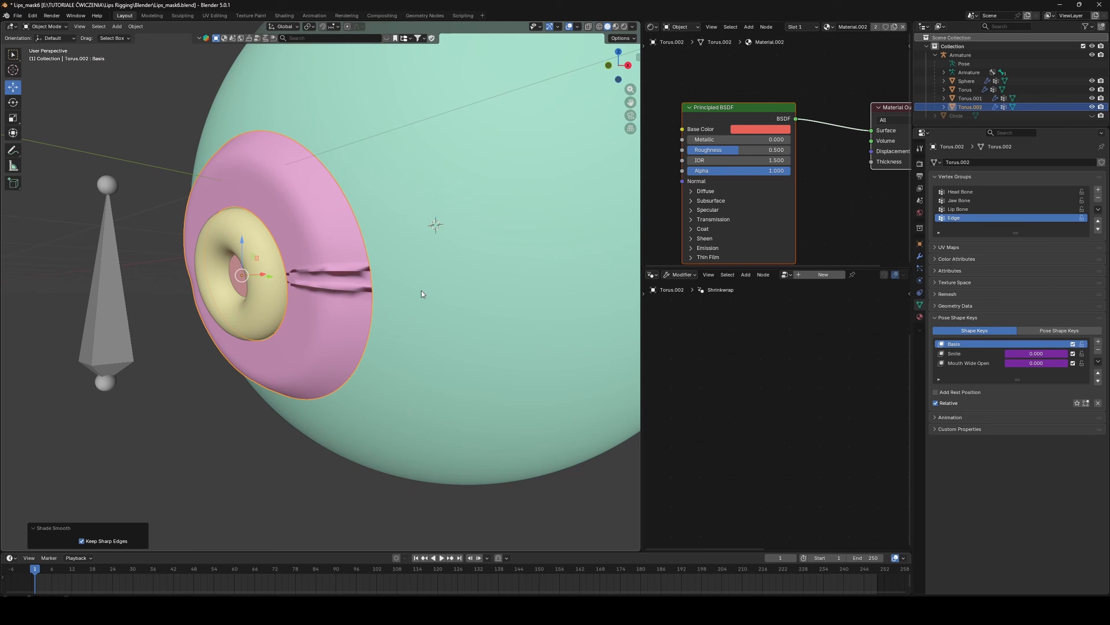
pyautogui.click(577, 27)
pyautogui.click(520, 184)
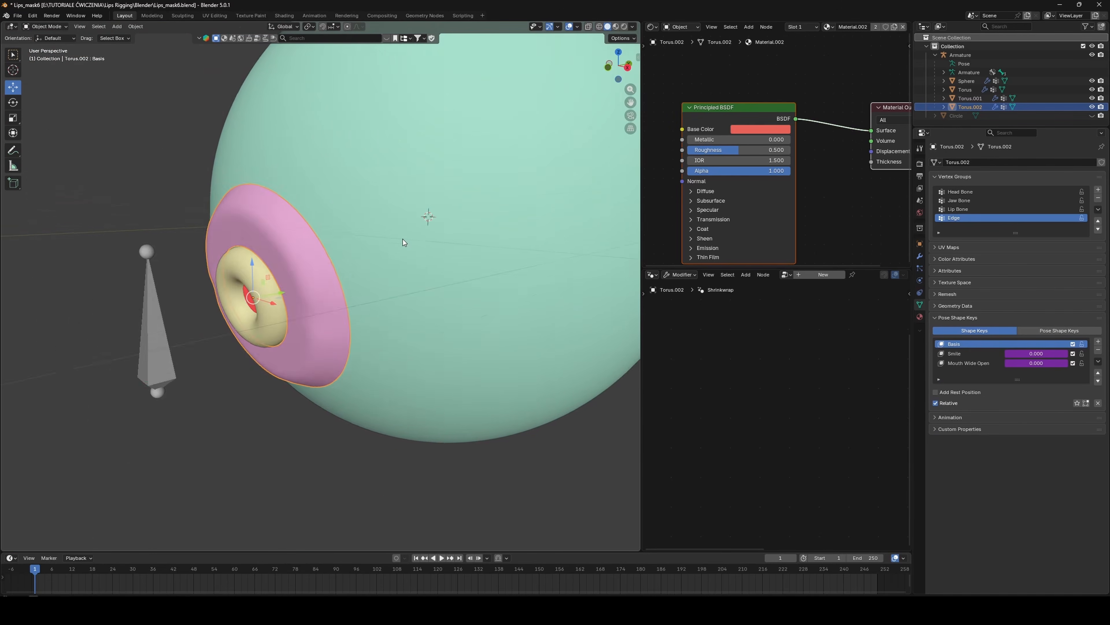
# - In Edit Mode, scale a middle edge loop of the ring to about 0.95 and move the loop beside the lips slightly along Y
pyautogui.moveTo(402, 239); pyautogui.dragTo(432, 303, button='middle')
pyautogui.press('Tab')
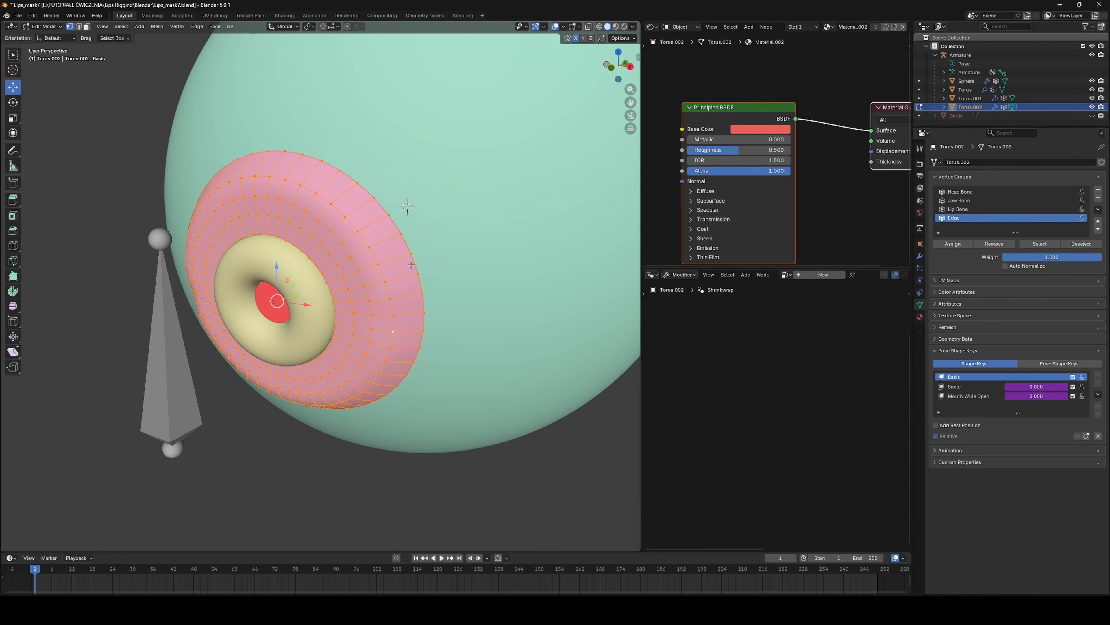
pyautogui.press('s')
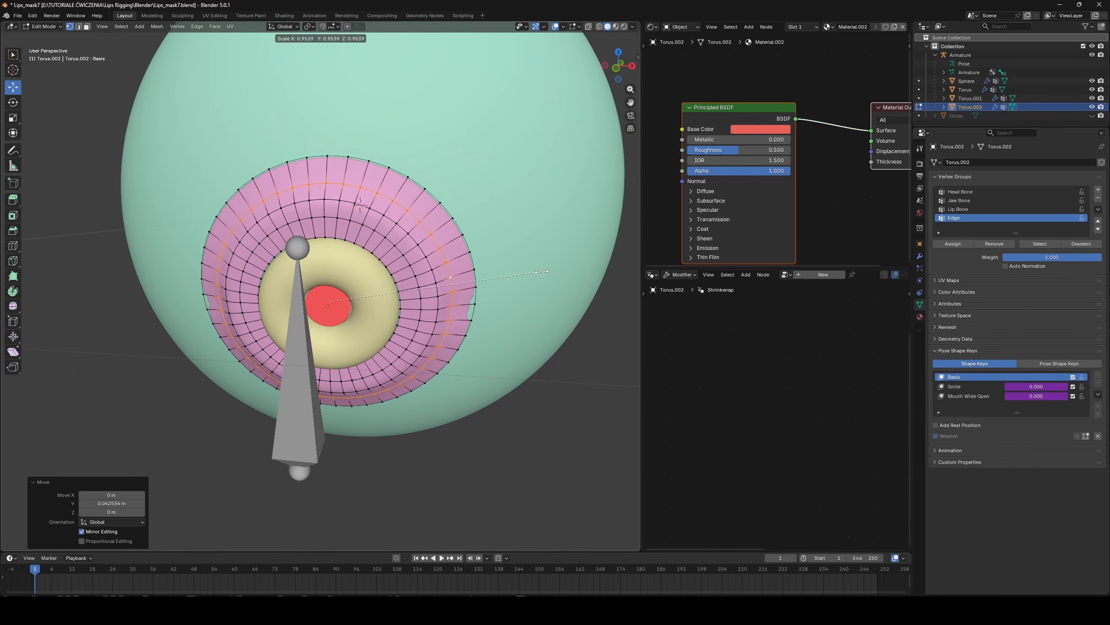
pyautogui.click(541, 271)
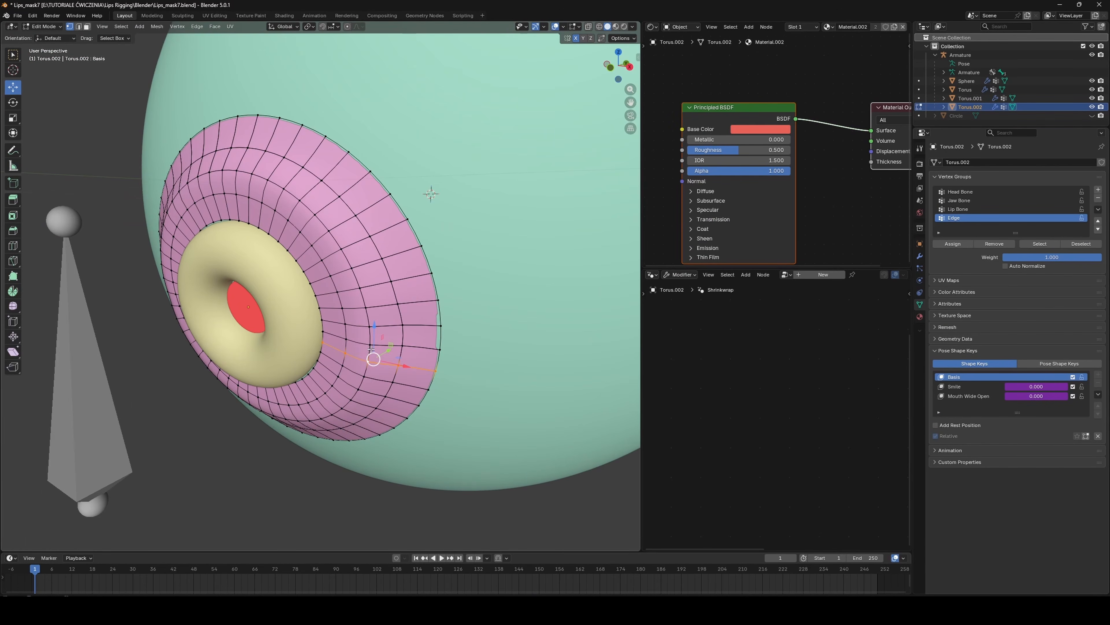
pyautogui.keyDown('alt'); pyautogui.click(374, 357); pyautogui.keyUp('alt')
pyautogui.moveTo(344, 284); pyautogui.dragTo(353, 284)
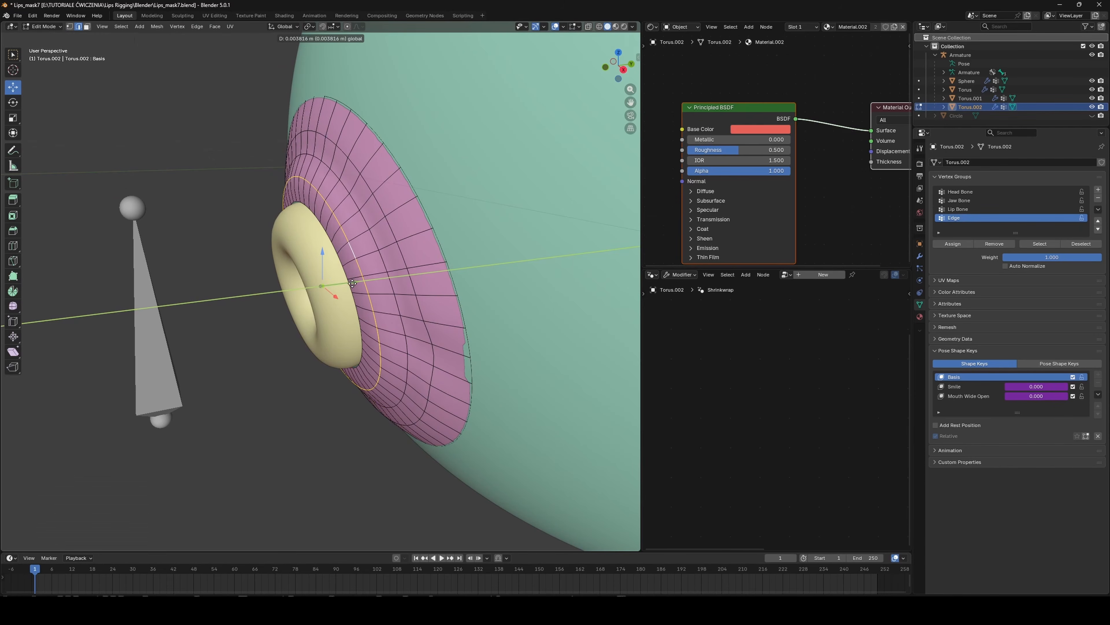
pyautogui.click(352, 284)
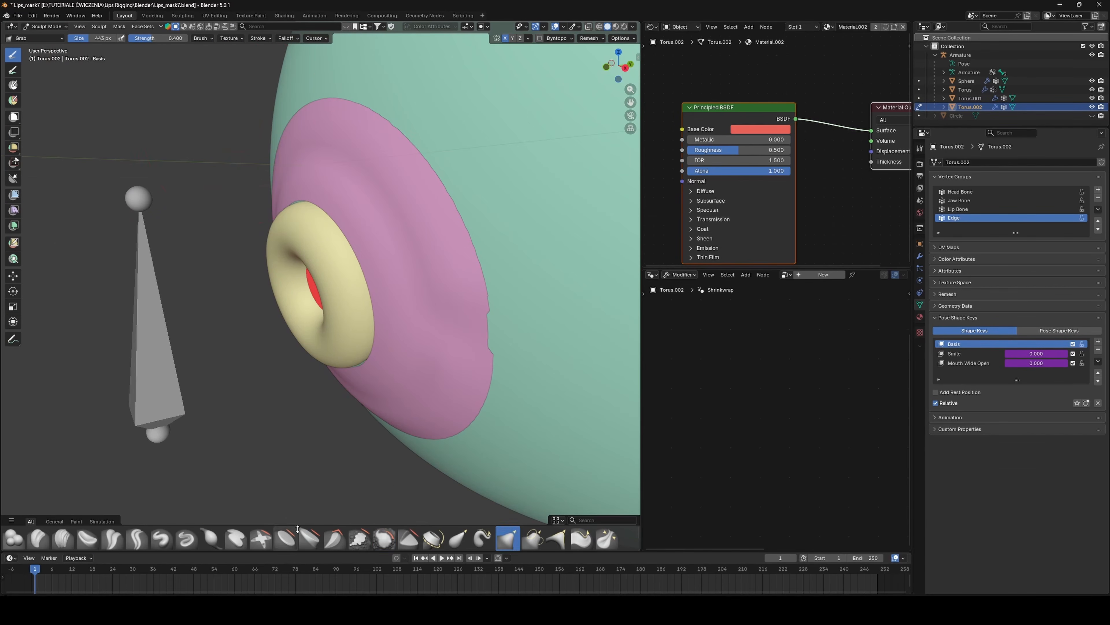
# - Smooth the ring's surface in Sculpt Mode using the Smooth brush at 137 px size and 0.240 strength
pyautogui.rightClick(562, 339)
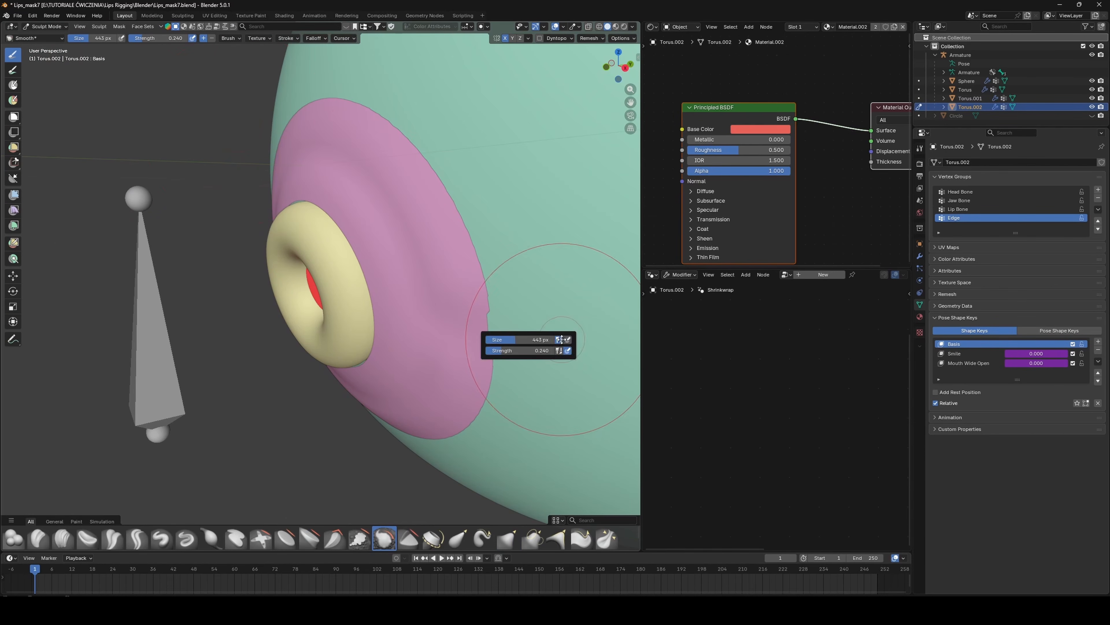
pyautogui.moveTo(517, 339); pyautogui.dragTo(495, 340)
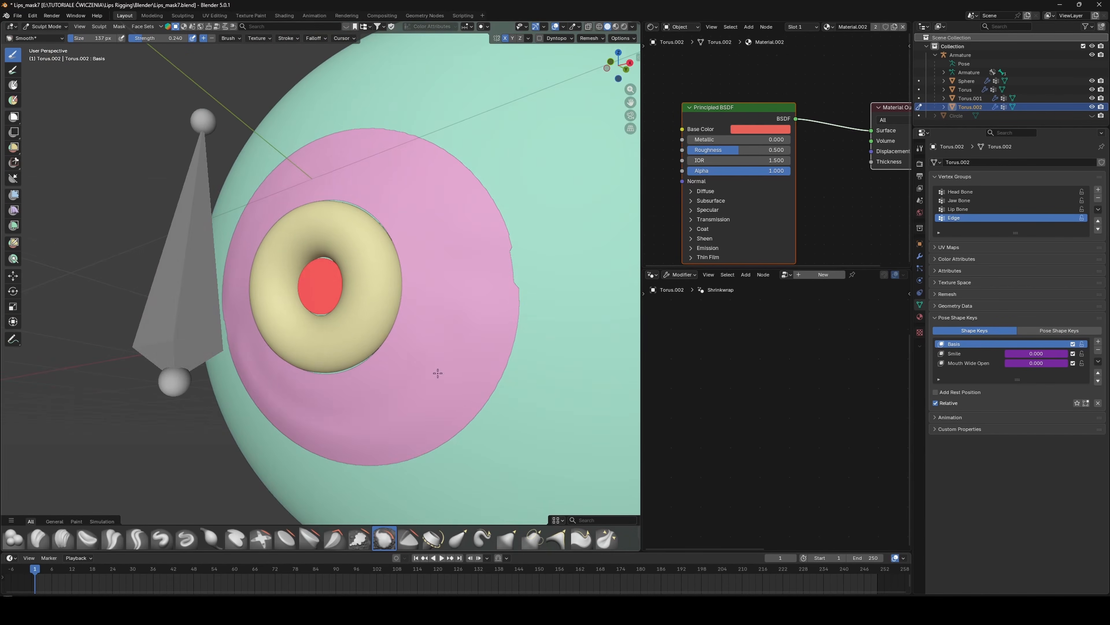
pyautogui.moveTo(436, 372)
pyautogui.mouseDown(button='middle')
pyautogui.moveTo(493, 332)
pyautogui.moveTo(415, 278)
pyautogui.moveTo(252, 342)
pyautogui.moveTo(373, 388)
pyautogui.moveTo(424, 268)
pyautogui.moveTo(385, 397)
pyautogui.moveTo(322, 330)
pyautogui.moveTo(335, 367)
pyautogui.mouseUp(button='middle')
pyautogui.scroll(-4, 253, 342)
pyautogui.scroll(4, 372, 388)
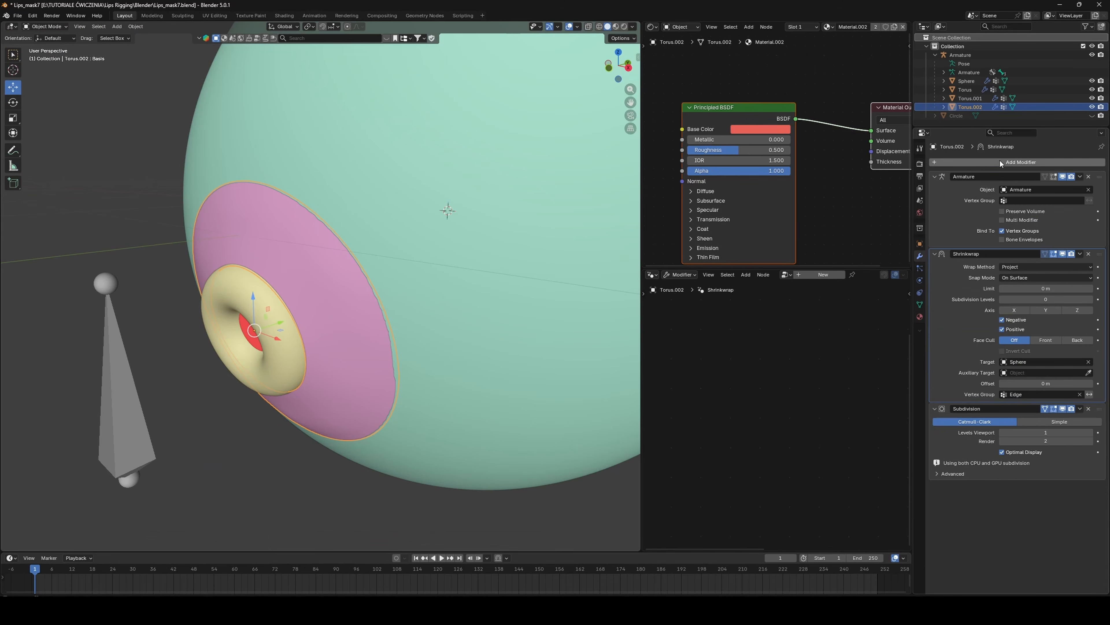
# - Add a Data Transfer modifier to the ring before Subdivision, with Sphere as source and Edge as vertex group
pyautogui.click(1001, 162)
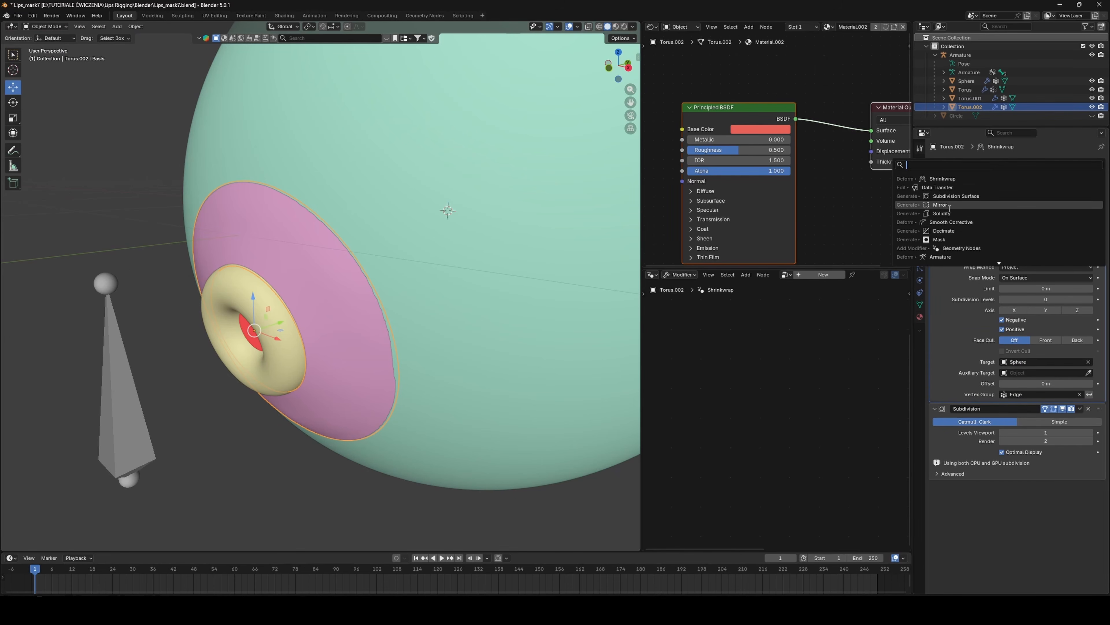
pyautogui.click(940, 187)
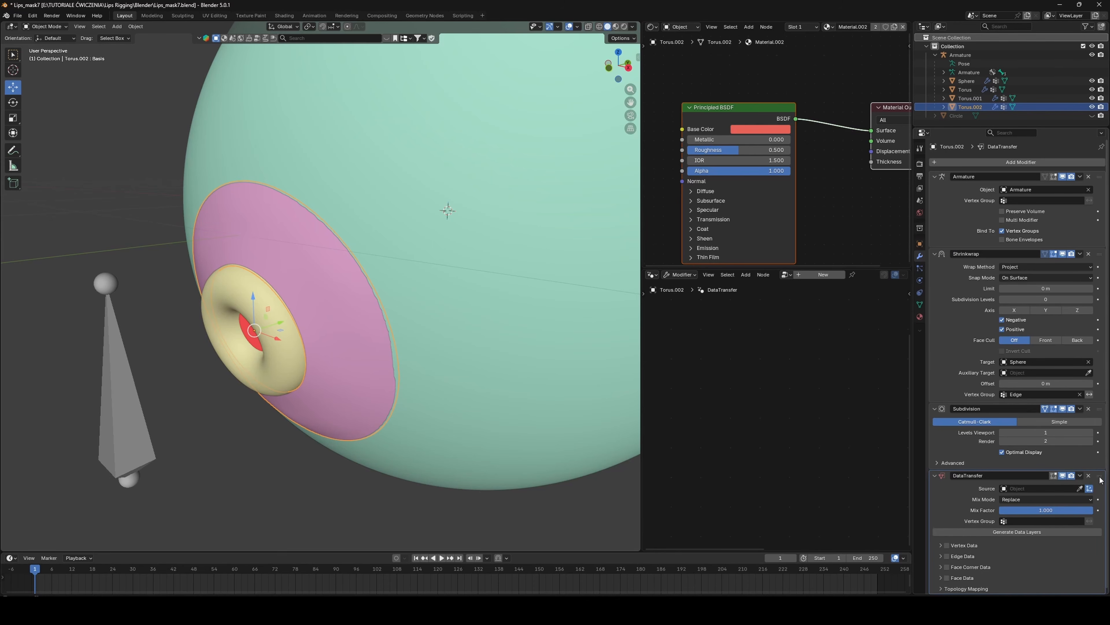
pyautogui.moveTo(1099, 477); pyautogui.dragTo(989, 435)
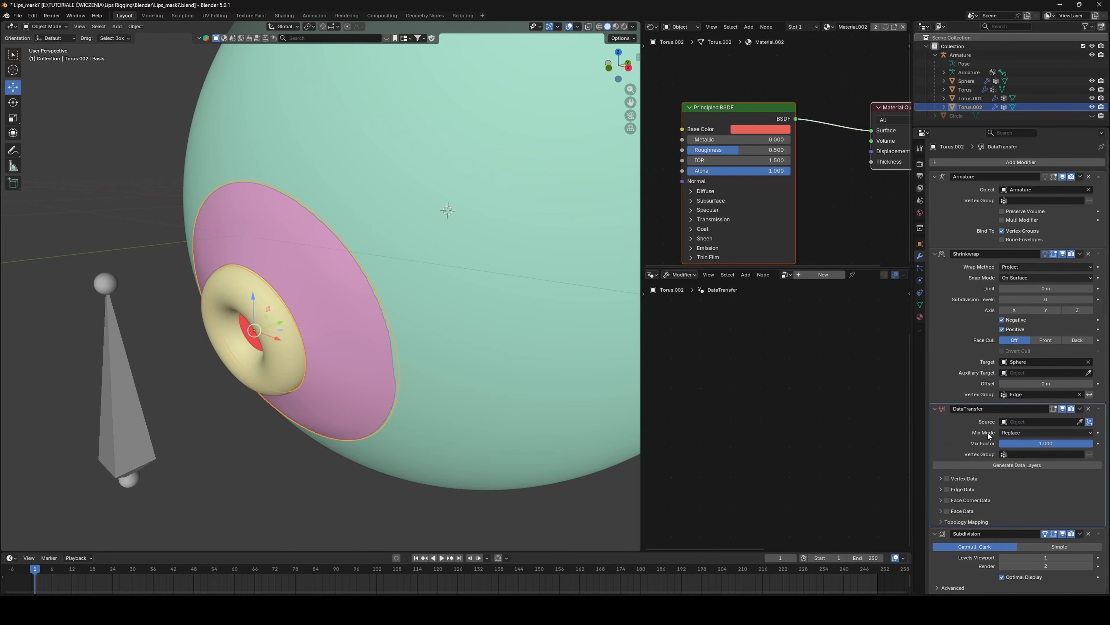
pyautogui.click(1029, 423)
pyautogui.click(1017, 445)
pyautogui.click(1038, 454)
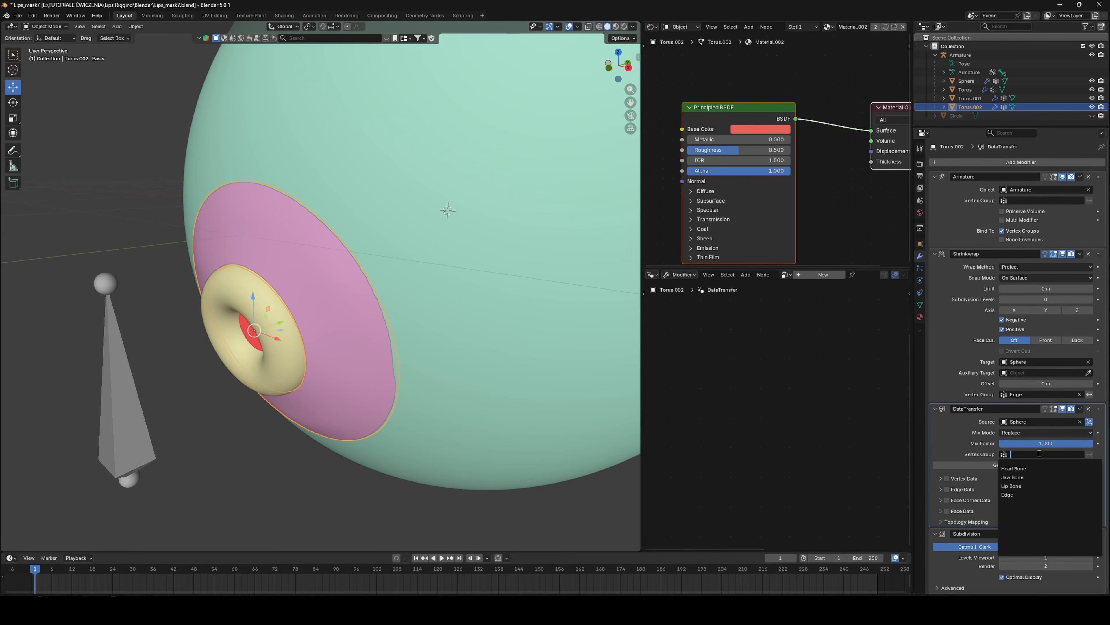
pyautogui.click(1013, 494)
# - Enable face corner data transfer of custom normals with the Nearest Corner of Nearest Face mapping
pyautogui.click(942, 499)
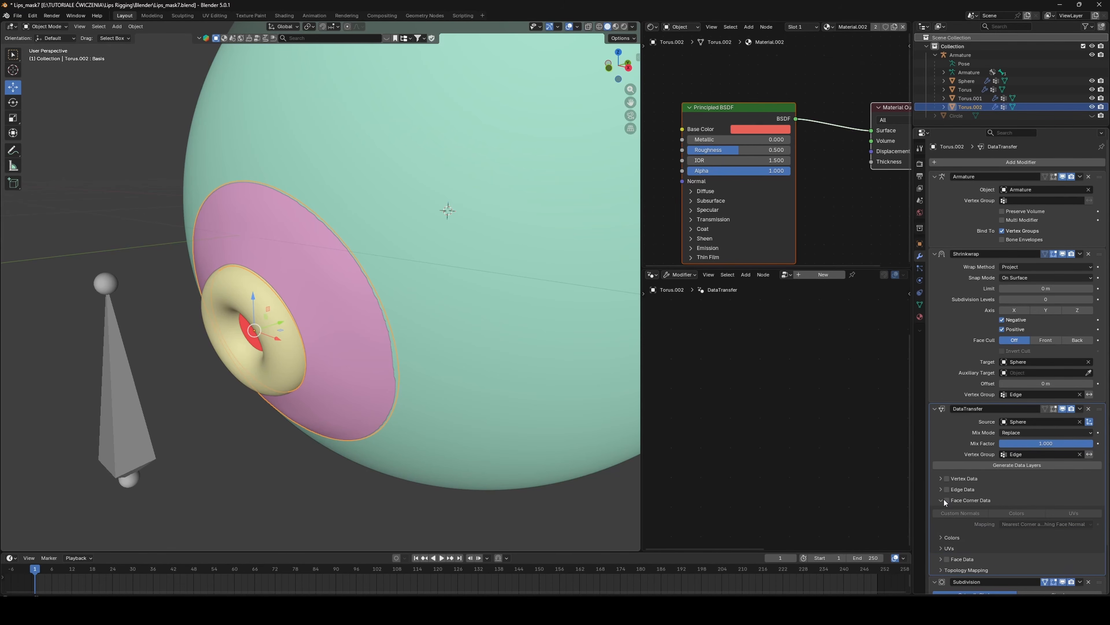
pyautogui.click(947, 500)
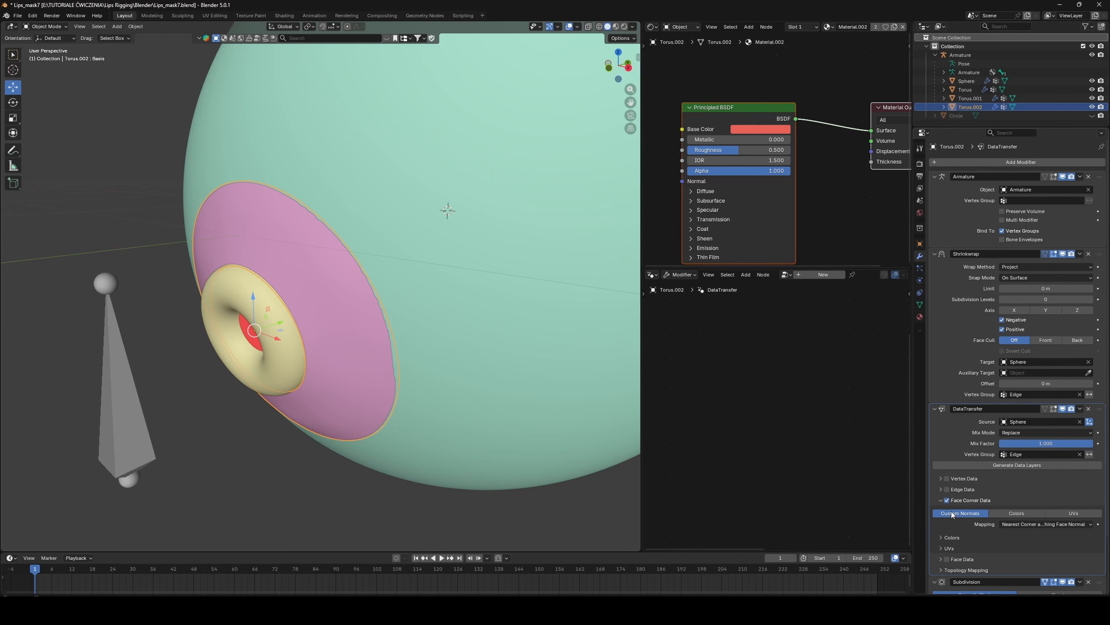
pyautogui.click(1036, 524)
pyautogui.click(1034, 563)
# - Switch the viewport to rendered shading and examine the blend between the ring and the sphere
pyautogui.moveTo(474, 432); pyautogui.dragTo(502, 429, button='middle')
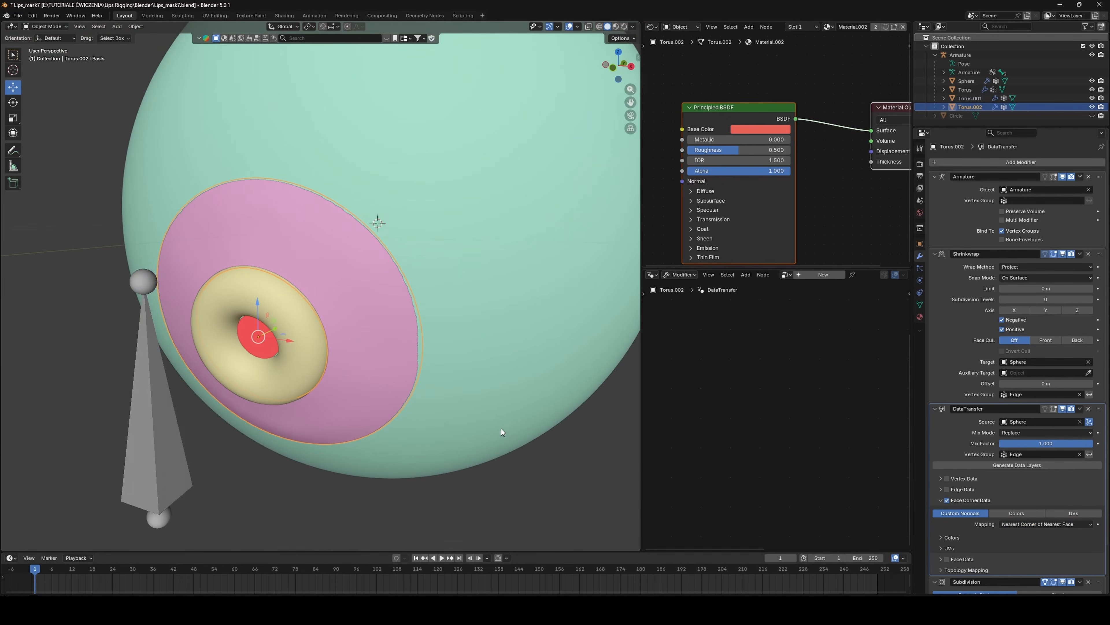
pyautogui.scroll(3, 501, 429)
pyautogui.click(624, 26)
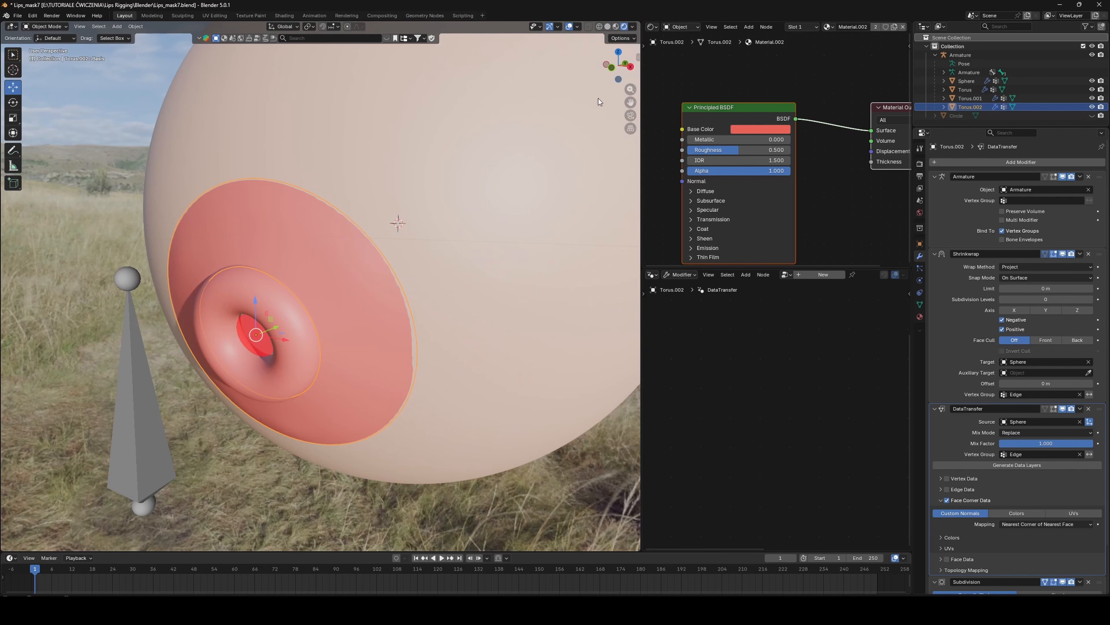
# - Link the sphere's material to the ring and make it a separate copy, Material.003
pyautogui.moveTo(484, 285); pyautogui.dragTo(467, 294, button='middle')
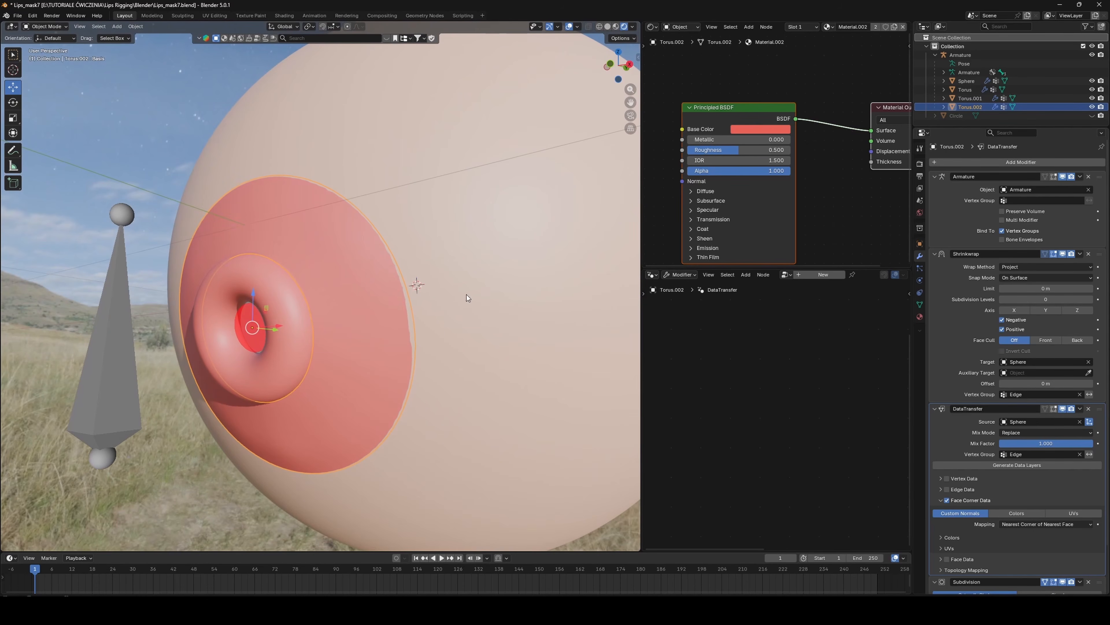
pyautogui.keyDown('shift'); pyautogui.click(473, 322); pyautogui.keyUp('shift')
pyautogui.hotkey('ctrl', 'l')
pyautogui.moveTo(474, 321)
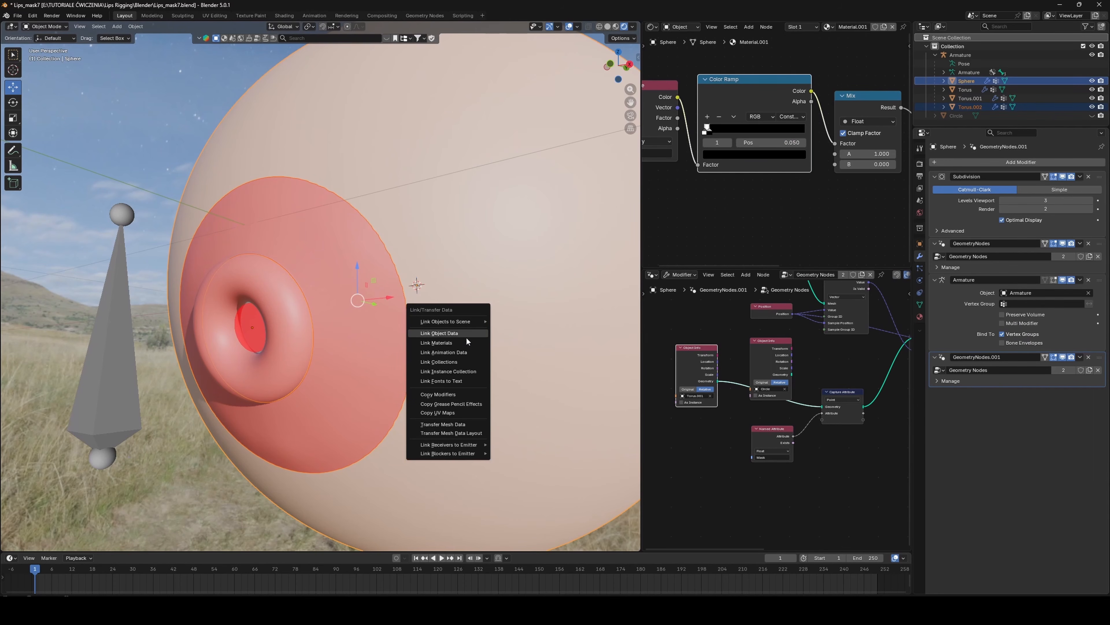
pyautogui.click(465, 341)
pyautogui.click(187, 114)
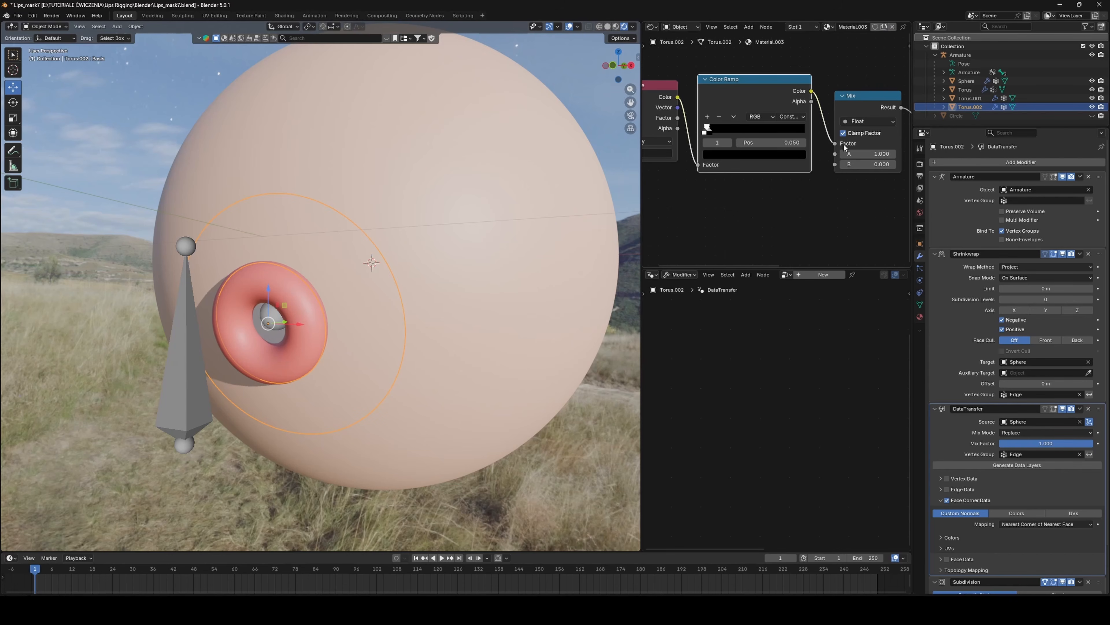
# - Disconnect the Mix result from the Principled BSDF's Alpha input in the ring's material and deselect the ring
pyautogui.click(836, 143)
pyautogui.scroll(-1, 850, 236)
pyautogui.moveTo(850, 236); pyautogui.dragTo(733, 245, button='middle')
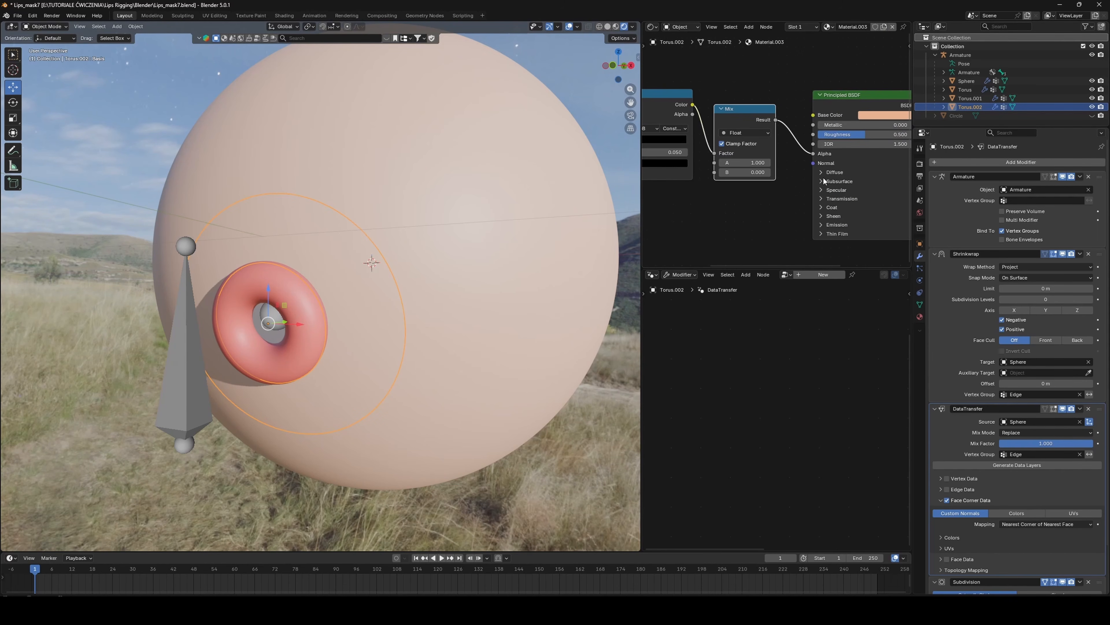
pyautogui.moveTo(814, 153); pyautogui.dragTo(776, 204)
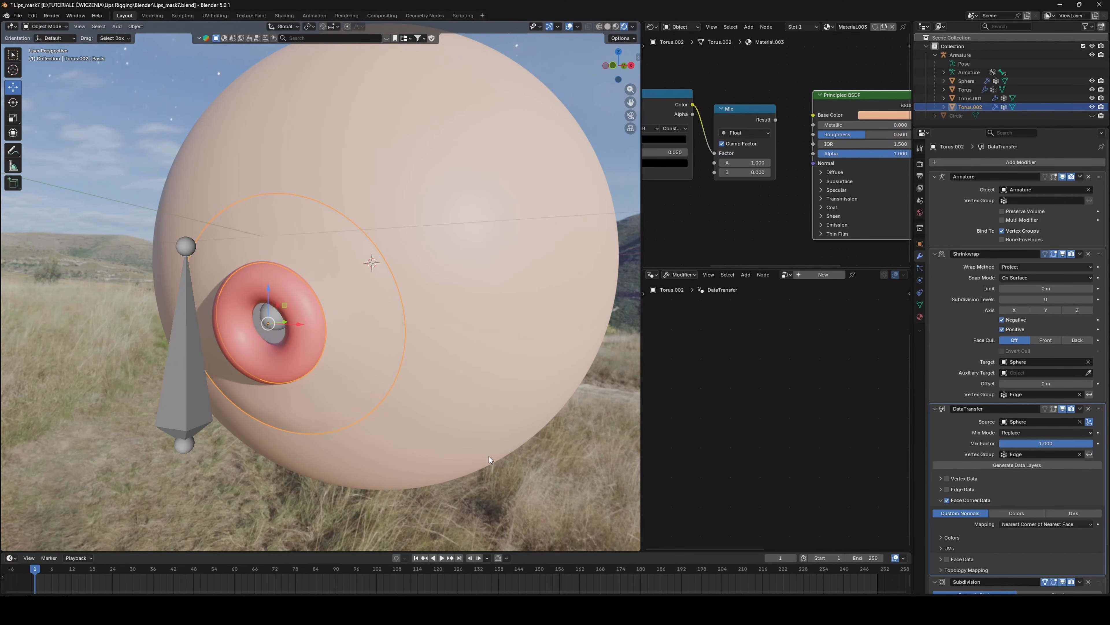
pyautogui.click(558, 463)
pyautogui.moveTo(558, 462)
pyautogui.mouseDown(button='middle')
pyautogui.moveTo(519, 475)
pyautogui.moveTo(532, 484)
pyautogui.moveTo(603, 454)
pyautogui.moveTo(592, 424)
pyautogui.moveTo(560, 454)
pyautogui.mouseUp(button='middle')
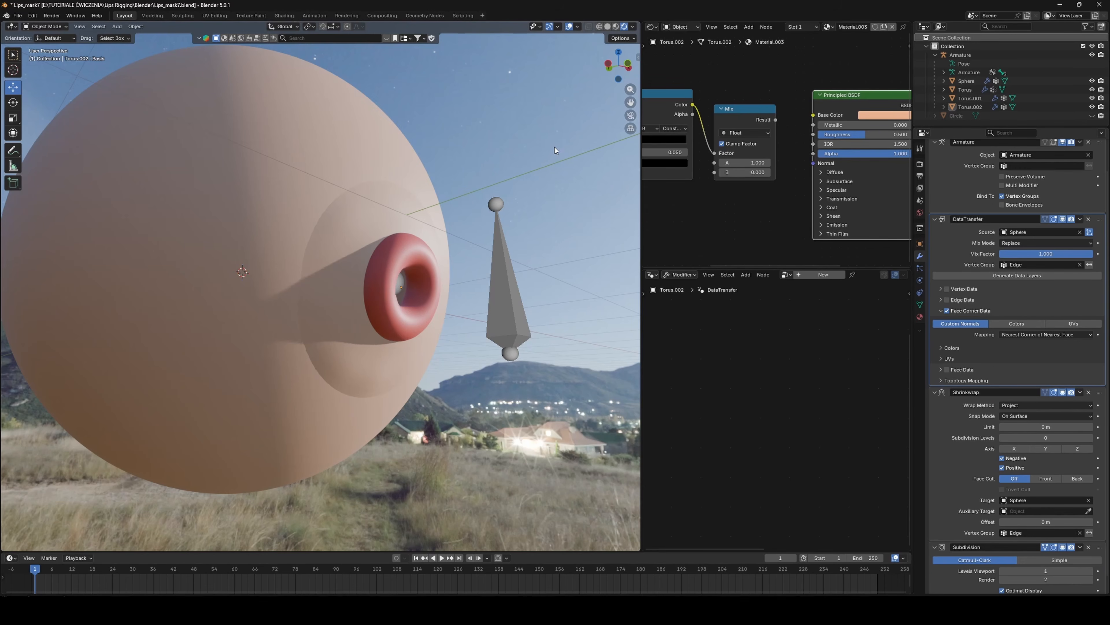
# - Undo moving the ring's Data Transfer modifier above Shrinkwrap and save the file
pyautogui.hotkey('ctrl', 'z')
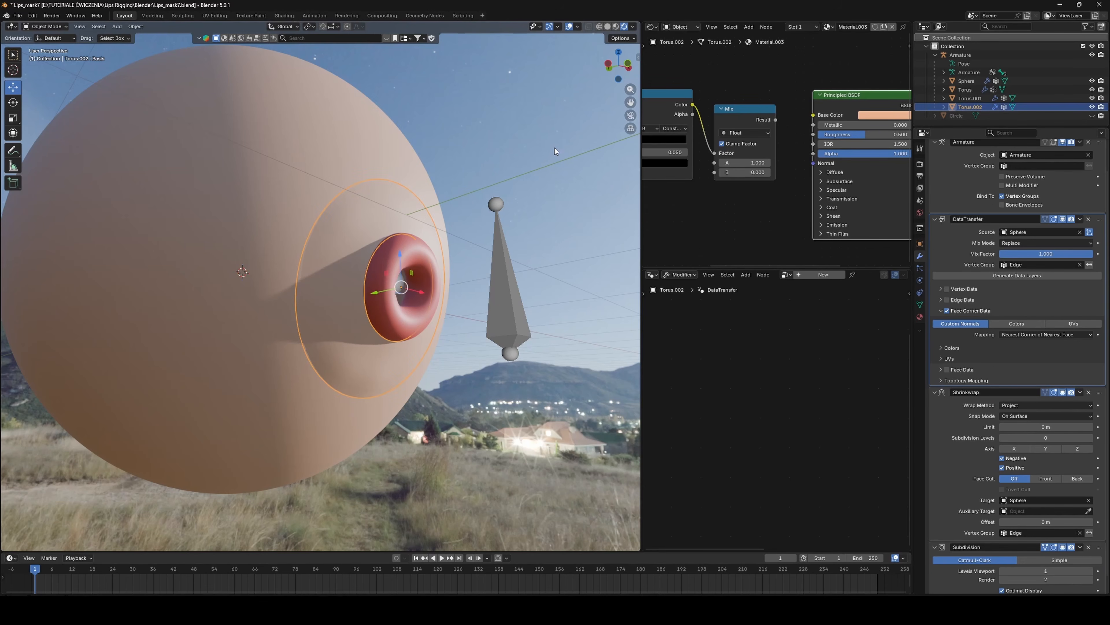
pyautogui.hotkey('ctrl', 'z')
pyautogui.hotkey('ctrl', 's')
# - Move the ring's Subdivision modifier above Data Transfer in the modifier stack
pyautogui.scroll(-1, 1030, 350)
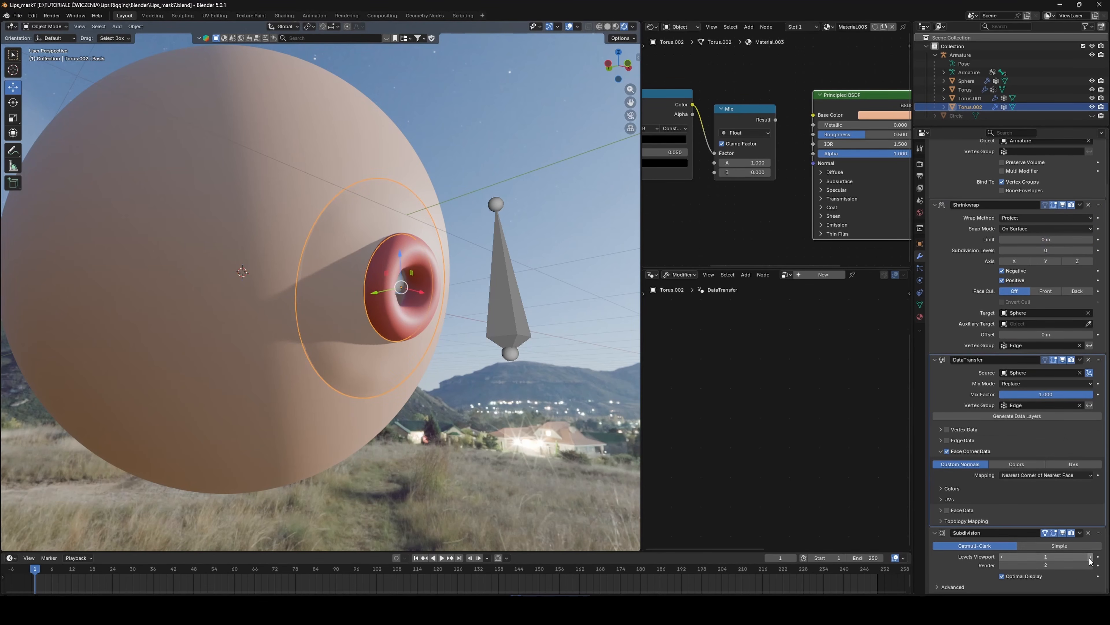
pyautogui.moveTo(1099, 533); pyautogui.dragTo(1069, 360)
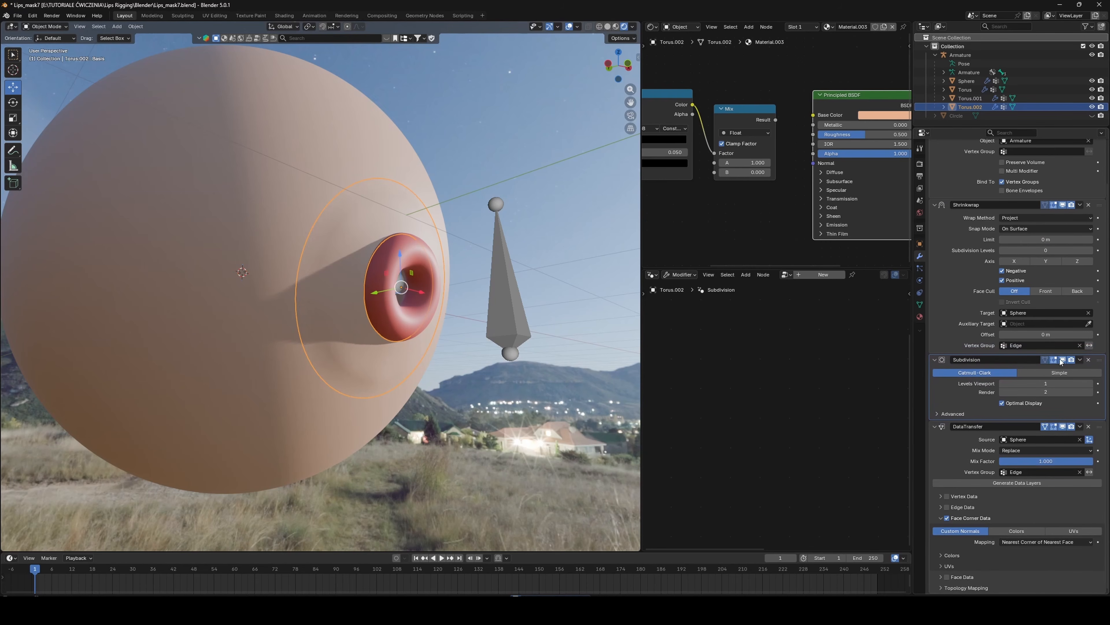
pyautogui.click(443, 447)
pyautogui.moveTo(443, 447)
pyautogui.mouseDown(button='middle')
pyautogui.moveTo(504, 445)
pyautogui.moveTo(453, 407)
pyautogui.moveTo(427, 458)
pyautogui.moveTo(332, 435)
pyautogui.mouseUp(button='middle')
# - Examine the ring's mesh and its blend with the sphere in Edit Mode, using solid and rendered shading
pyautogui.press('z')
pyautogui.press('6')
pyautogui.click(333, 376)
pyautogui.press('Tab')
pyautogui.moveTo(352, 296); pyautogui.dragTo(345, 297)
pyautogui.click(624, 27)
pyautogui.click(556, 27)
pyautogui.moveTo(442, 328)
pyautogui.mouseDown(button='middle')
pyautogui.moveTo(332, 337)
pyautogui.moveTo(437, 328)
pyautogui.mouseUp(button='middle')
pyautogui.click(608, 26)
pyautogui.click(556, 26)
pyautogui.press('Tab')
# - Switch the ring to Sculpt Mode and inspect the seam around the lips in rendered shading
pyautogui.press('q')
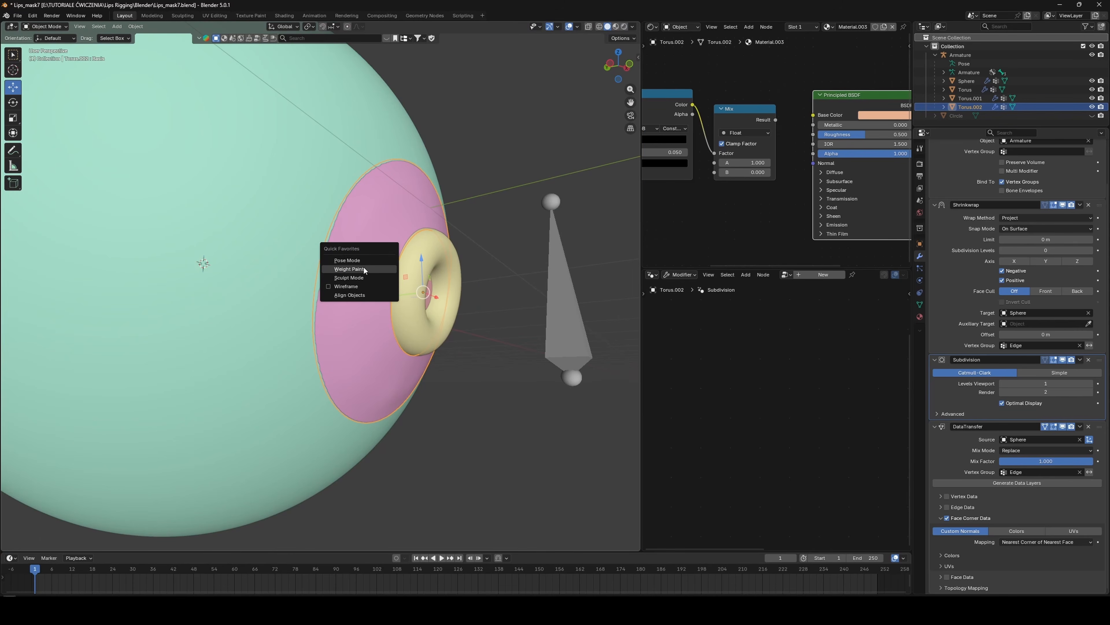
pyautogui.click(344, 278)
pyautogui.click(615, 27)
pyautogui.moveTo(430, 377)
pyautogui.mouseDown(button='middle')
pyautogui.moveTo(400, 345)
pyautogui.moveTo(349, 393)
pyautogui.moveTo(412, 391)
pyautogui.mouseUp(button='middle')
pyautogui.click(624, 26)
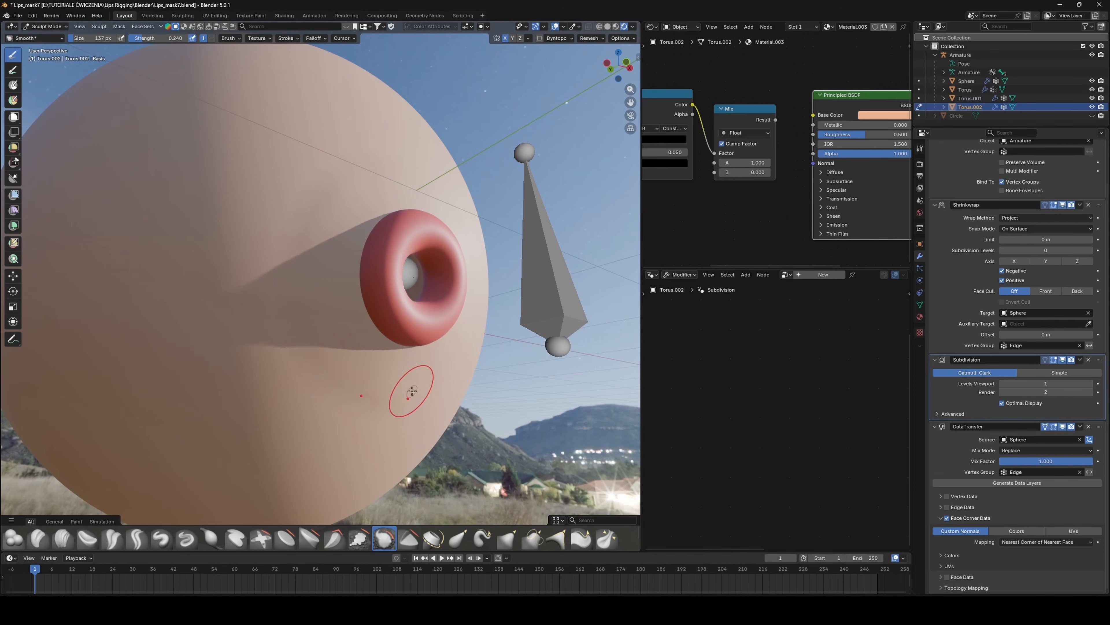
pyautogui.moveTo(328, 211)
pyautogui.mouseDown(button='middle')
pyautogui.moveTo(256, 278)
pyautogui.moveTo(360, 374)
pyautogui.moveTo(292, 347)
pyautogui.moveTo(419, 410)
pyautogui.mouseUp(button='middle')
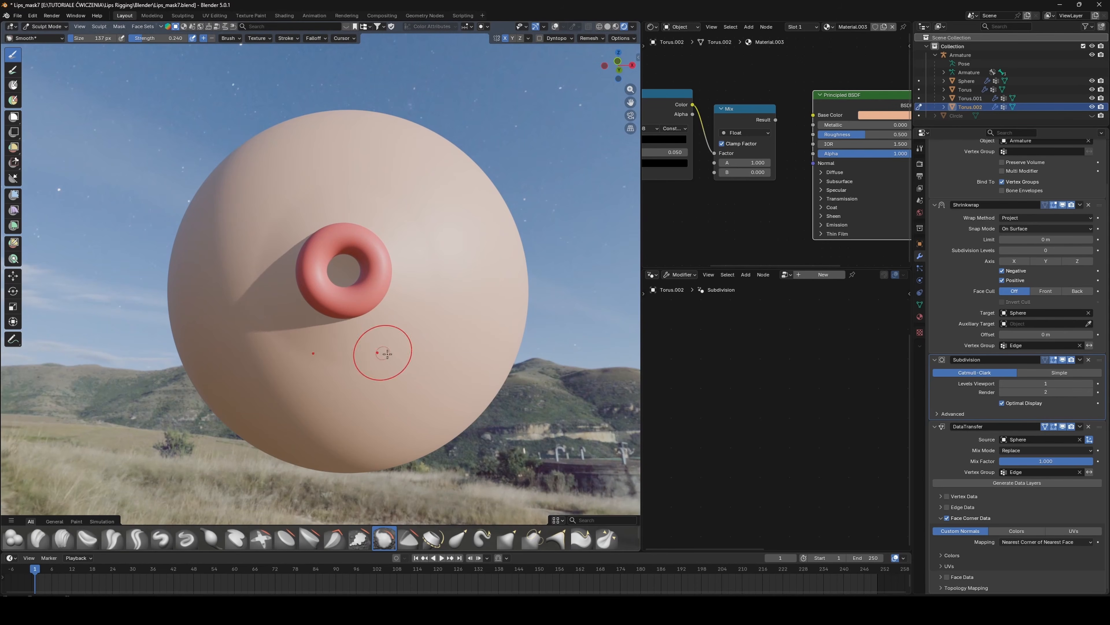
pyautogui.moveTo(387, 354); pyautogui.dragTo(503, 354, button='middle')
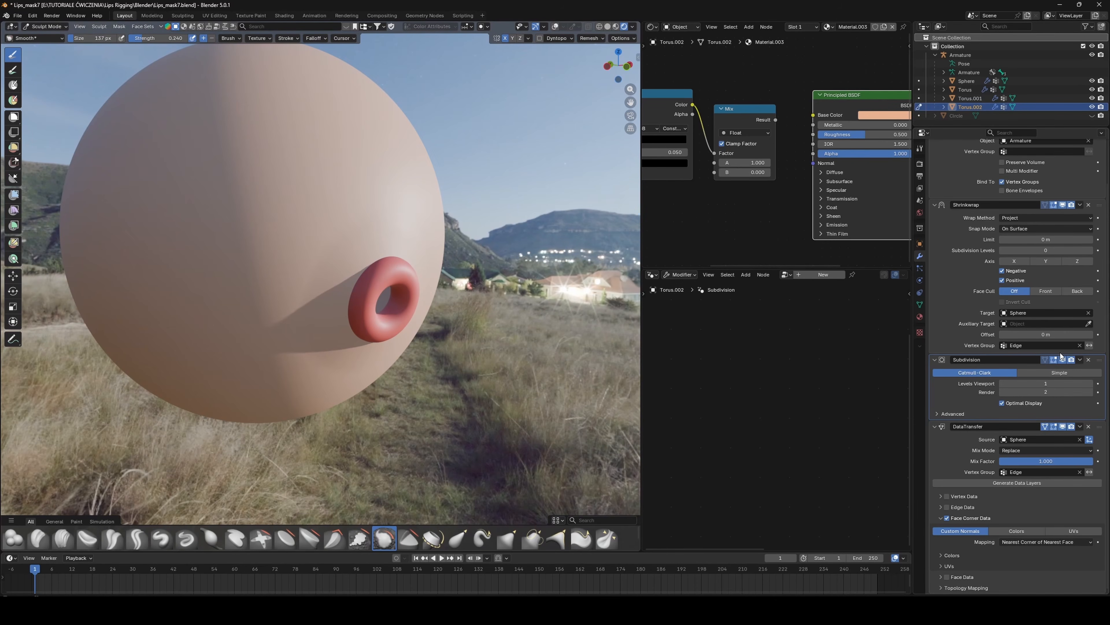
# - Toggle the Data Transfer modifier's viewport display off and on to compare the ring's shading
pyautogui.click(1064, 427)
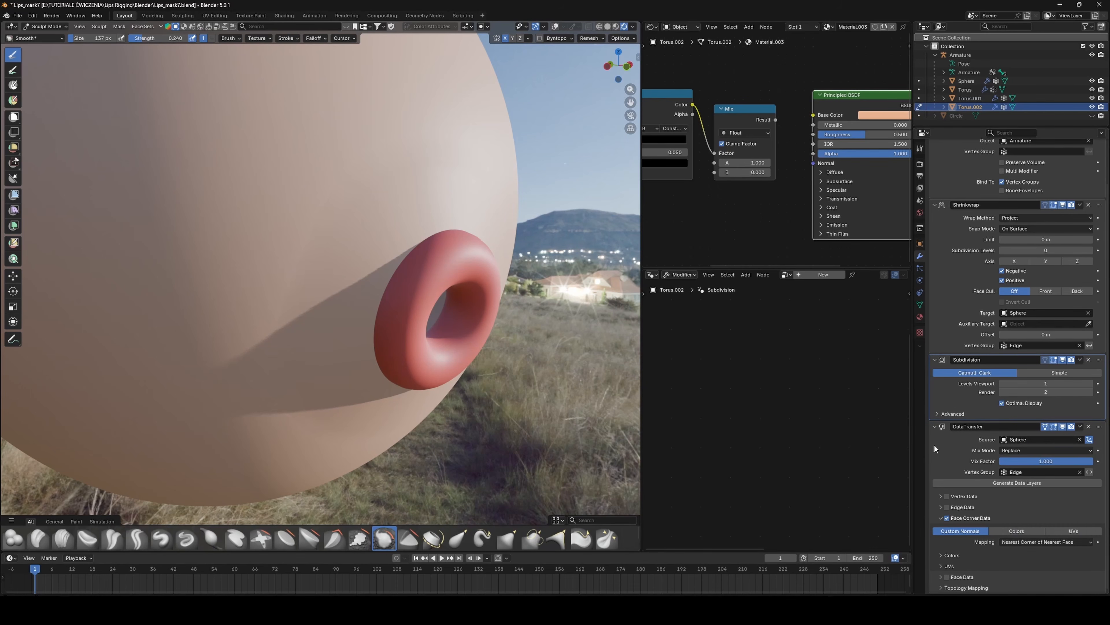
pyautogui.click(1062, 427)
pyautogui.scroll(-3, 357, 317)
pyautogui.moveTo(418, 314)
pyautogui.mouseDown(button='middle')
pyautogui.moveTo(324, 315)
pyautogui.moveTo(474, 333)
pyautogui.mouseUp(button='middle')
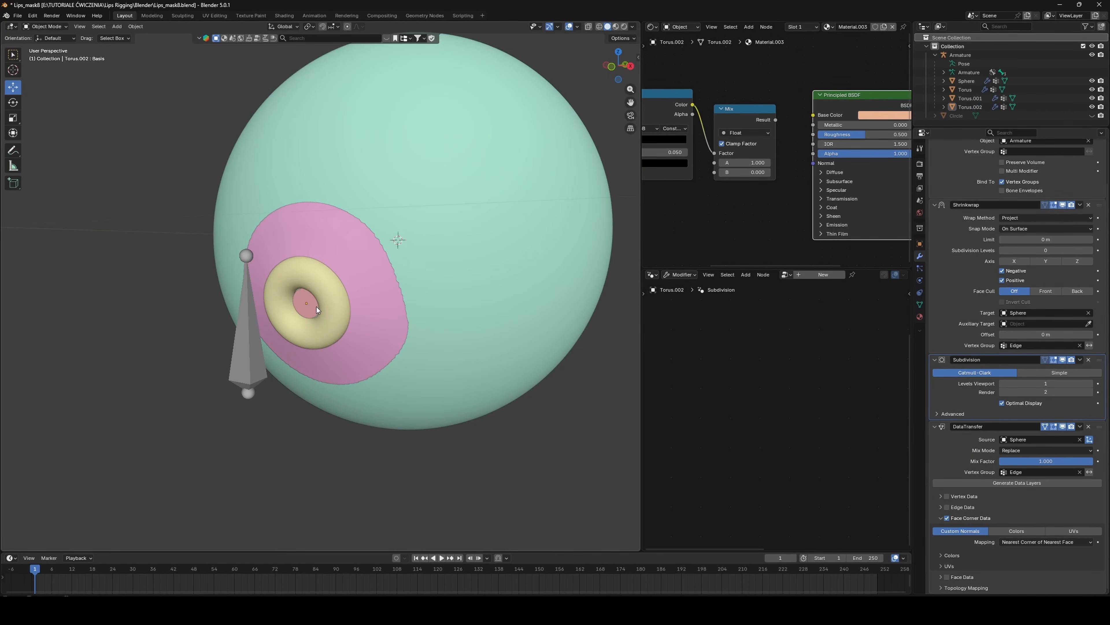
# - Join the lips torus into the ring object and select the mouth mask object
pyautogui.click(321, 307)
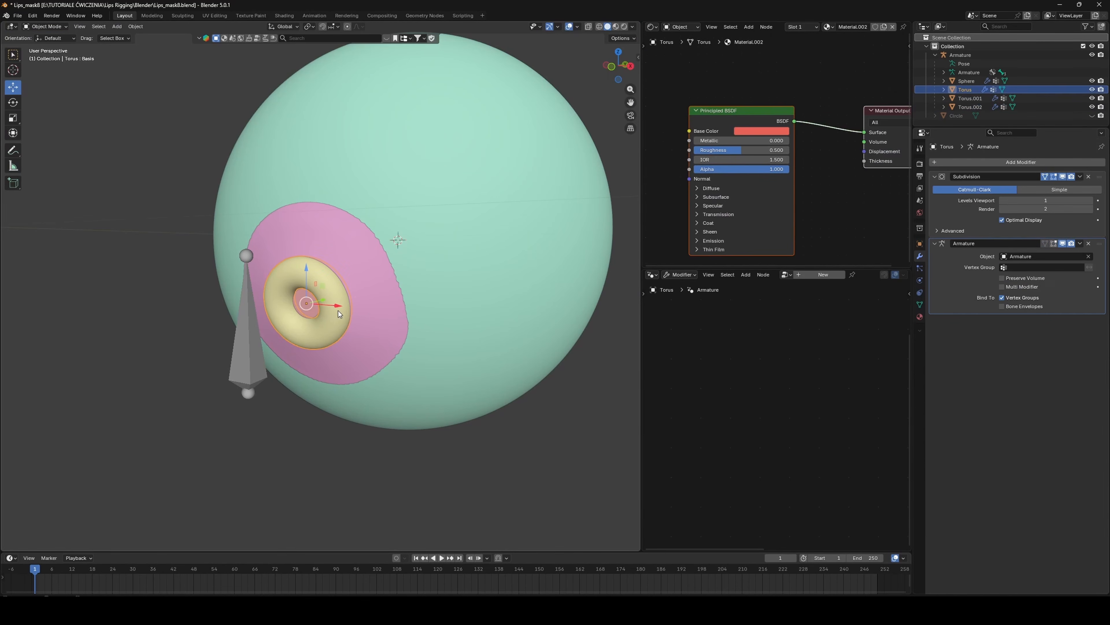
pyautogui.hotkey('ctrl', 'j')
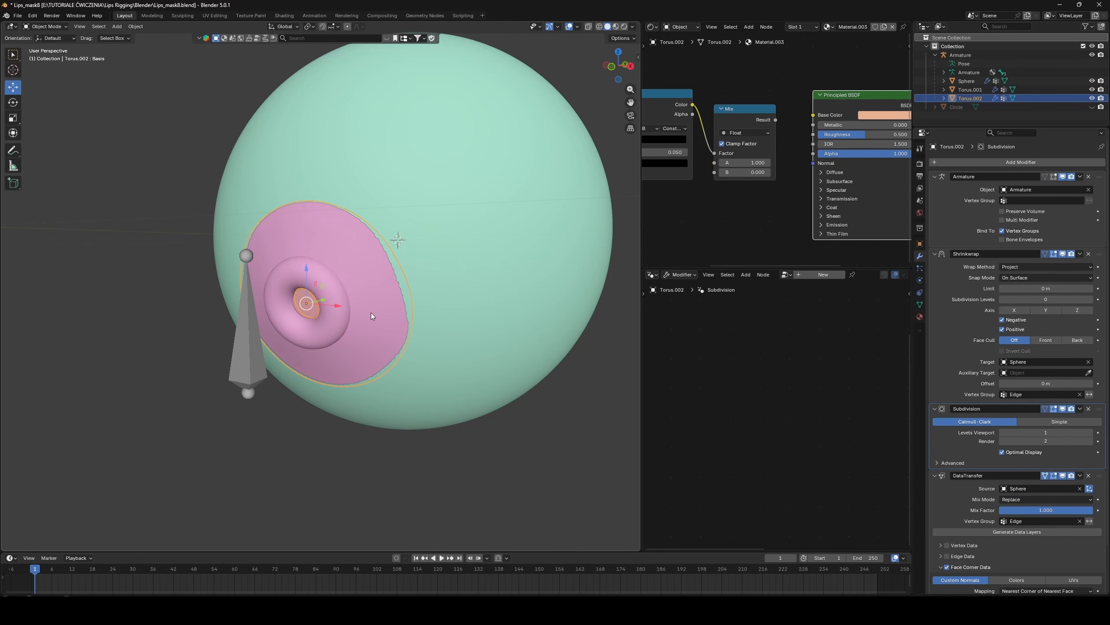
pyautogui.click(257, 336)
pyautogui.click(336, 314)
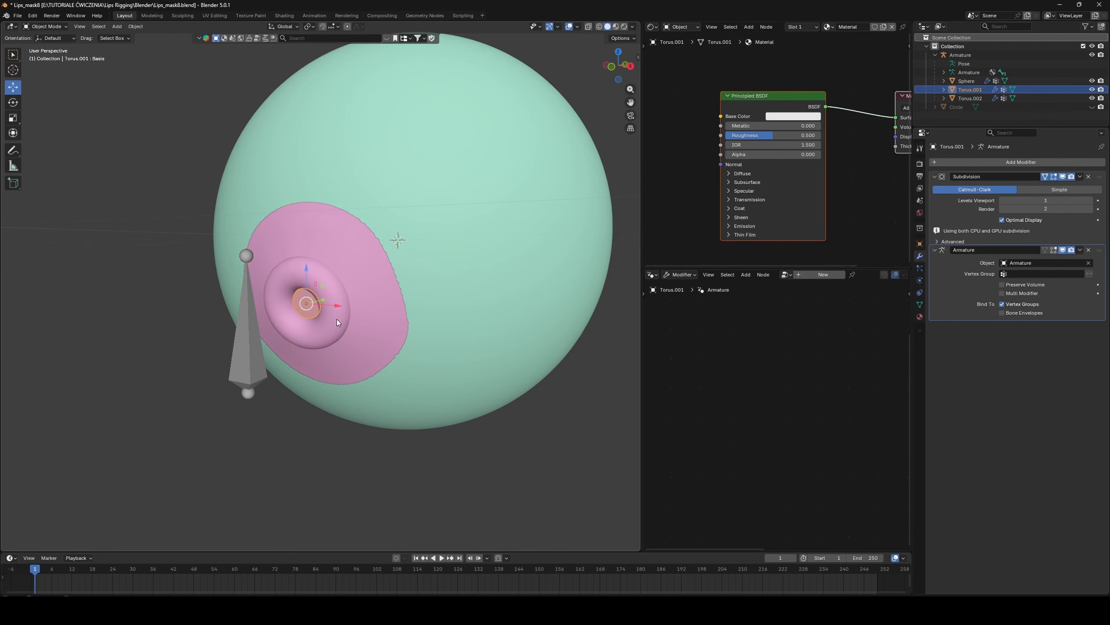
# - Inspect the joined mesh's Smile and Mouth Wide Open shape keys in Edit Mode
pyautogui.press('Tab')
pyautogui.click(920, 305)
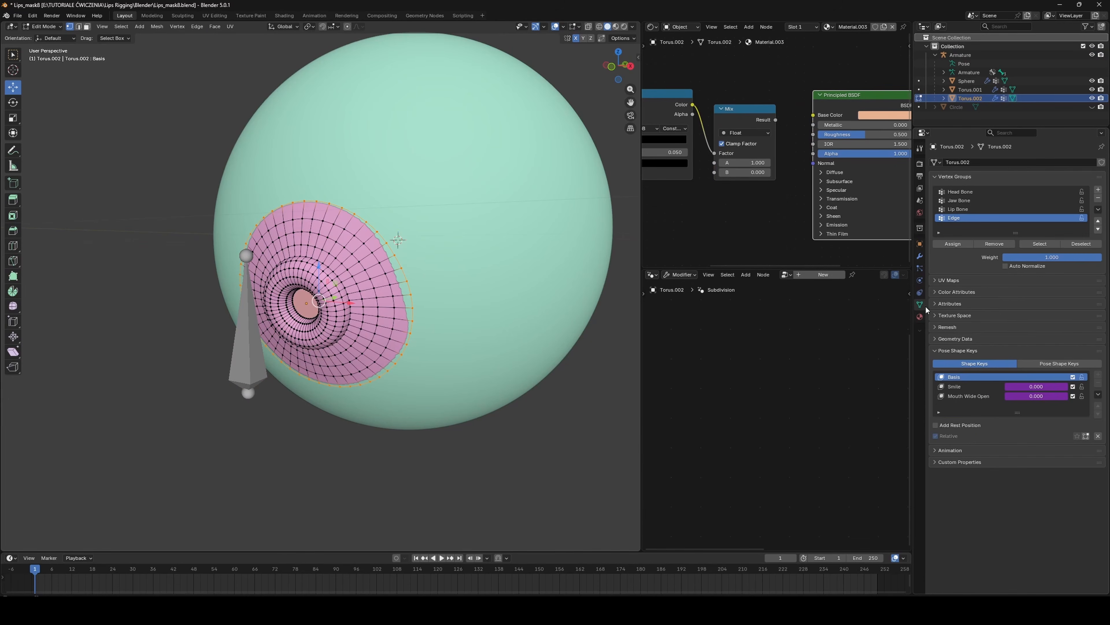
pyautogui.click(964, 387)
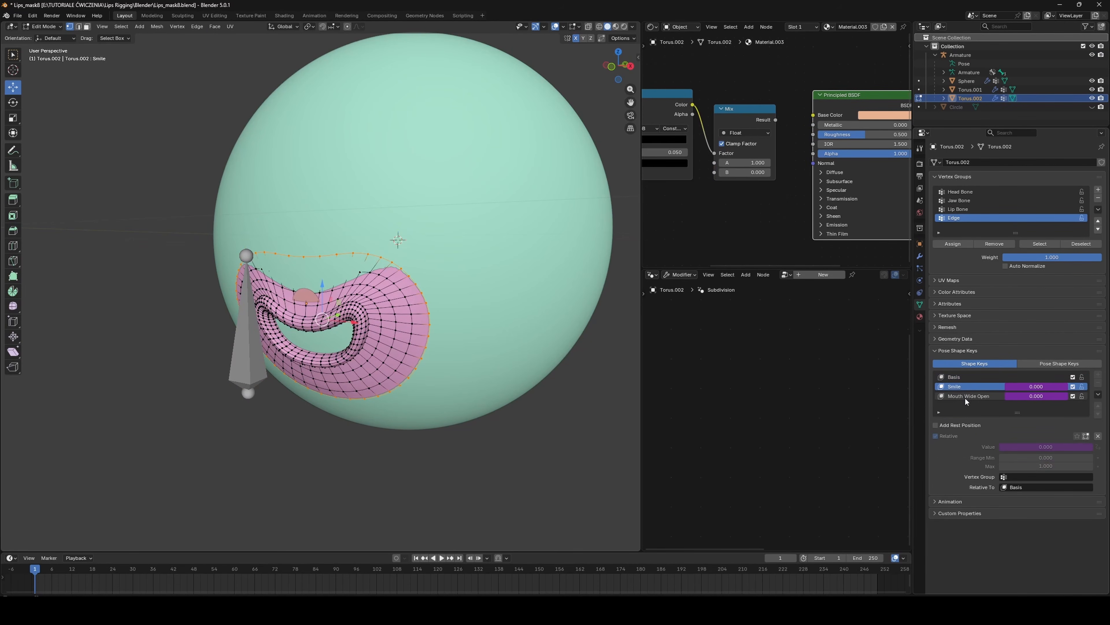
pyautogui.click(966, 396)
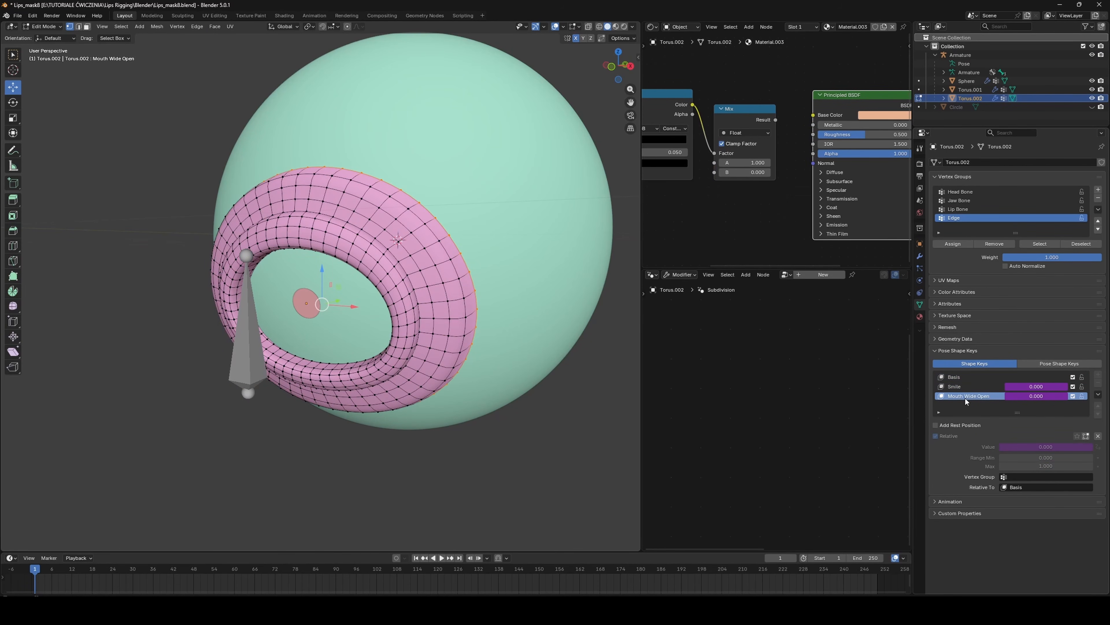
pyautogui.moveTo(499, 295); pyautogui.dragTo(382, 358, button='middle')
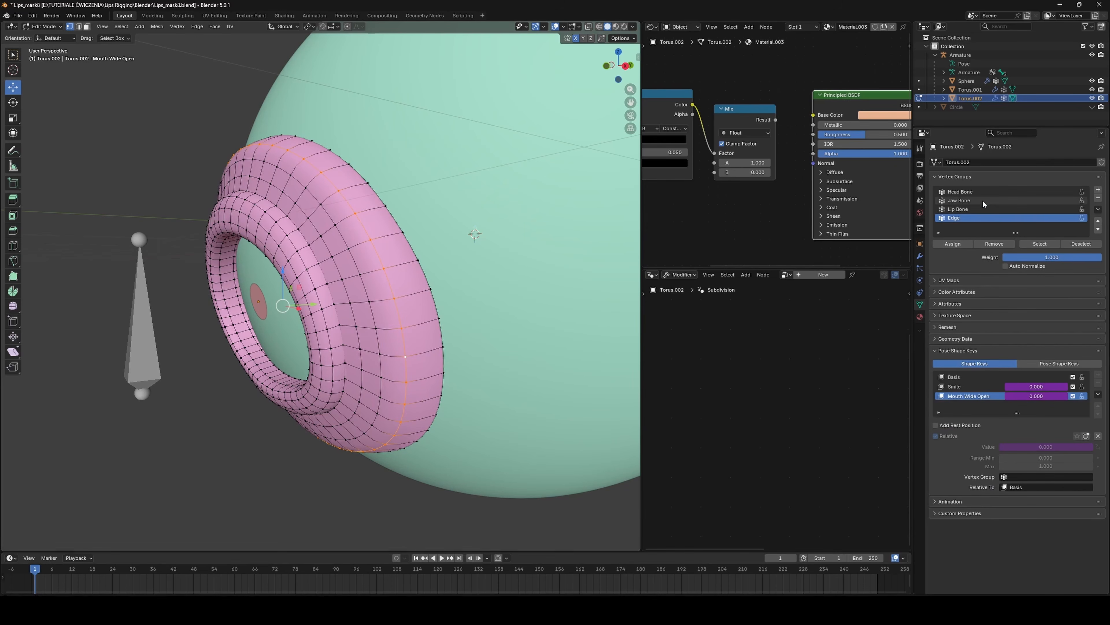
pyautogui.moveTo(402, 320); pyautogui.dragTo(382, 269, button='middle')
pyautogui.moveTo(442, 245); pyautogui.dragTo(384, 241, button='middle')
pyautogui.moveTo(524, 271); pyautogui.dragTo(398, 275, button='middle')
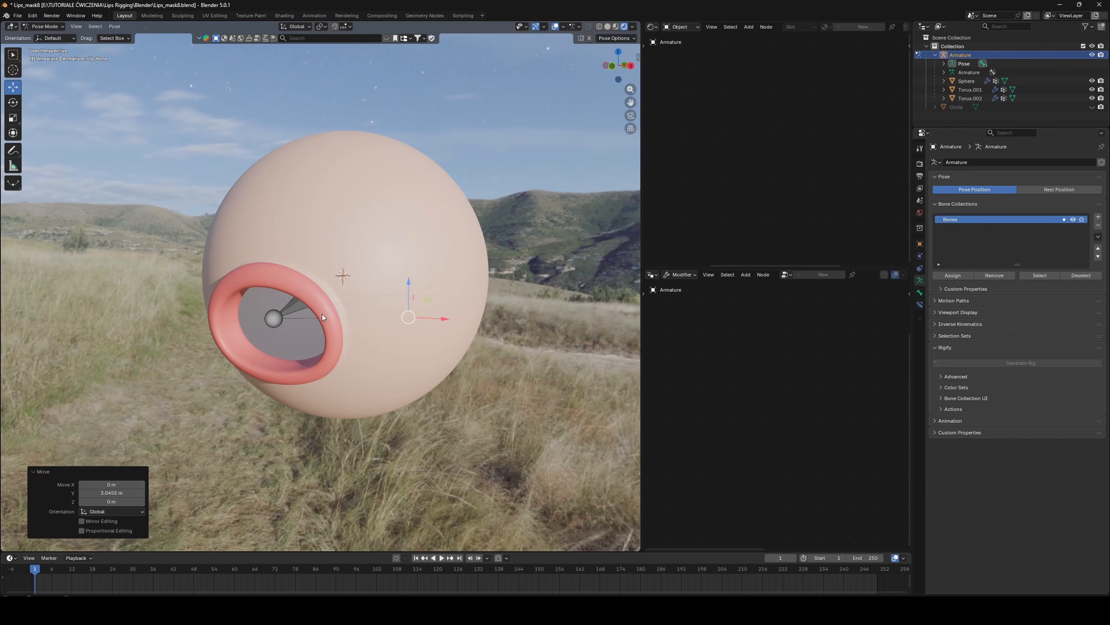
# - Rotate the jaw bone about the global Z axis in Pose Mode
pyautogui.click(294, 307)
pyautogui.press('r')
pyautogui.press('z')
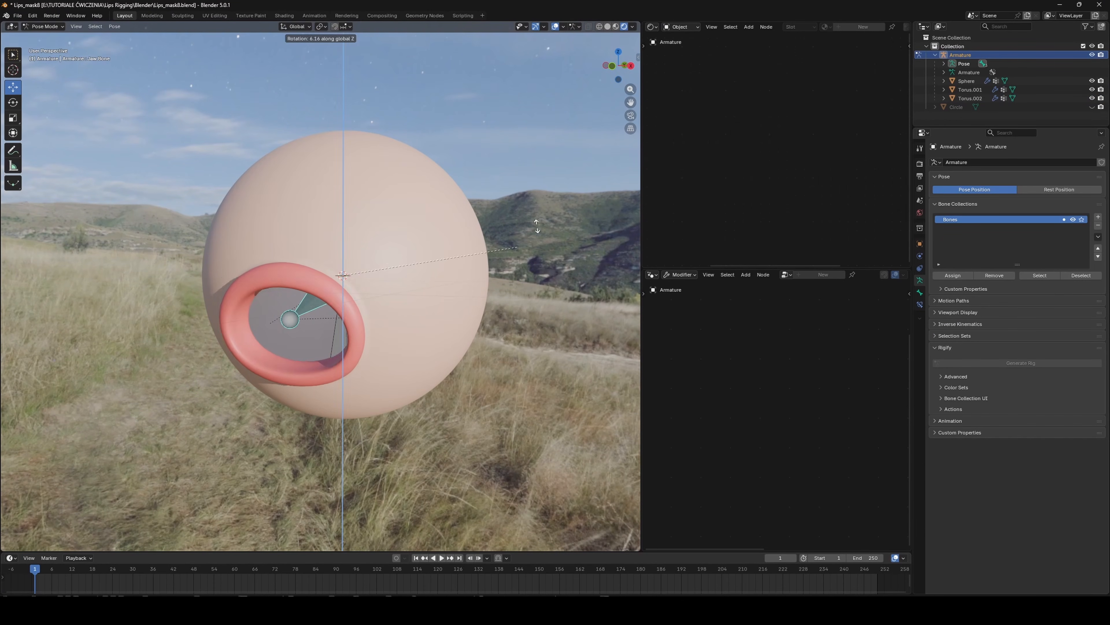
pyautogui.click(363, 281)
pyautogui.moveTo(363, 281); pyautogui.dragTo(328, 282, button='middle')
# - Clear the lip bone's location and move the bone upward along Z
pyautogui.click(427, 311)
pyautogui.hotkey('alt', 'g')
pyautogui.moveTo(282, 348); pyautogui.dragTo(292, 98)
pyautogui.keyDown('shift'); pyautogui.moveTo(369, 153); pyautogui.dragTo(376, 174, button='middle'); pyautogui.keyUp('shift')
# - Rotate the jaw bone about the global X axis
pyautogui.click(332, 371)
pyautogui.press('r')
pyautogui.press('x')
pyautogui.click(383, 59)
pyautogui.moveTo(344, 227); pyautogui.dragTo(341, 221, button='middle')
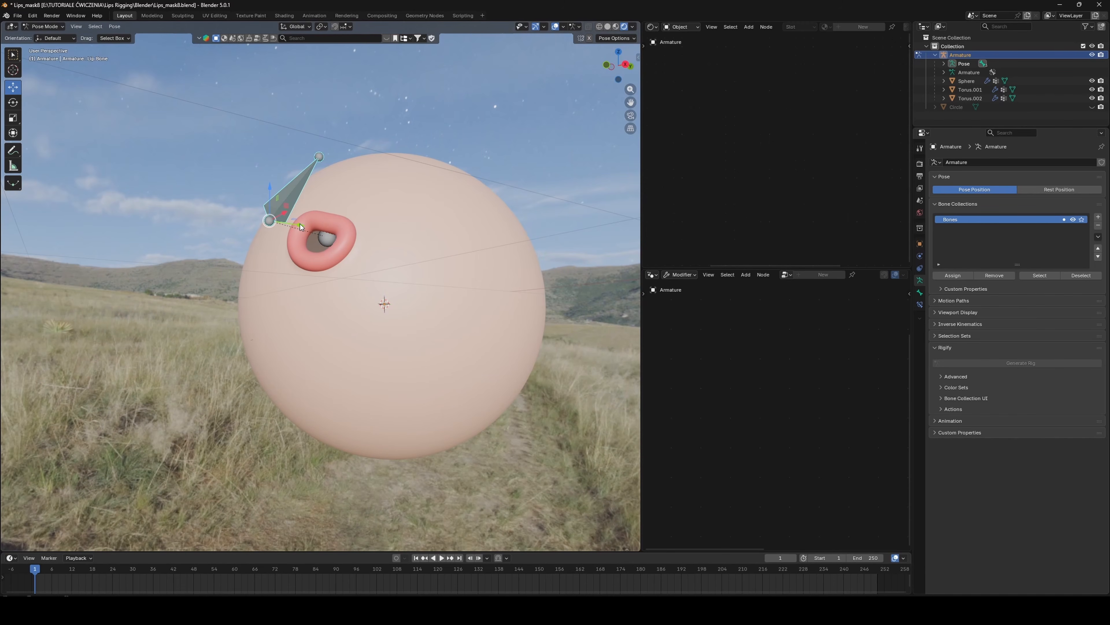
# - Move the lip bone along the Y axis and rotate the bone seen through the mouth opening
pyautogui.moveTo(300, 223); pyautogui.dragTo(359, 227)
pyautogui.moveTo(389, 230); pyautogui.dragTo(472, 232, button='middle')
pyautogui.click(366, 305)
pyautogui.press('r')
pyautogui.click(447, 287)
# - Clear the location and rotation of all pose bones
pyautogui.press('a')
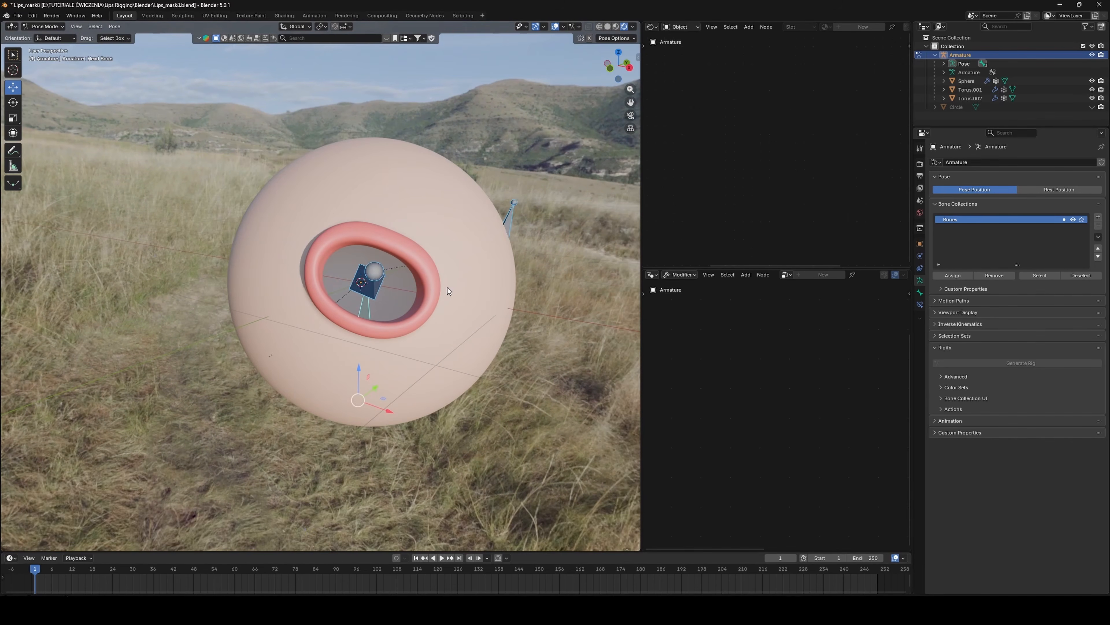
pyautogui.hotkey('alt', 'g')
pyautogui.hotkey('alt', 'r')
pyautogui.moveTo(447, 287); pyautogui.dragTo(328, 350, button='middle')
# - Move the lip bone upward and along the Y axis, and rotate the jaw bone about global Z
pyautogui.click(284, 385)
pyautogui.moveTo(283, 375); pyautogui.dragTo(271, 123)
pyautogui.moveTo(270, 183); pyautogui.dragTo(258, 174, button='middle')
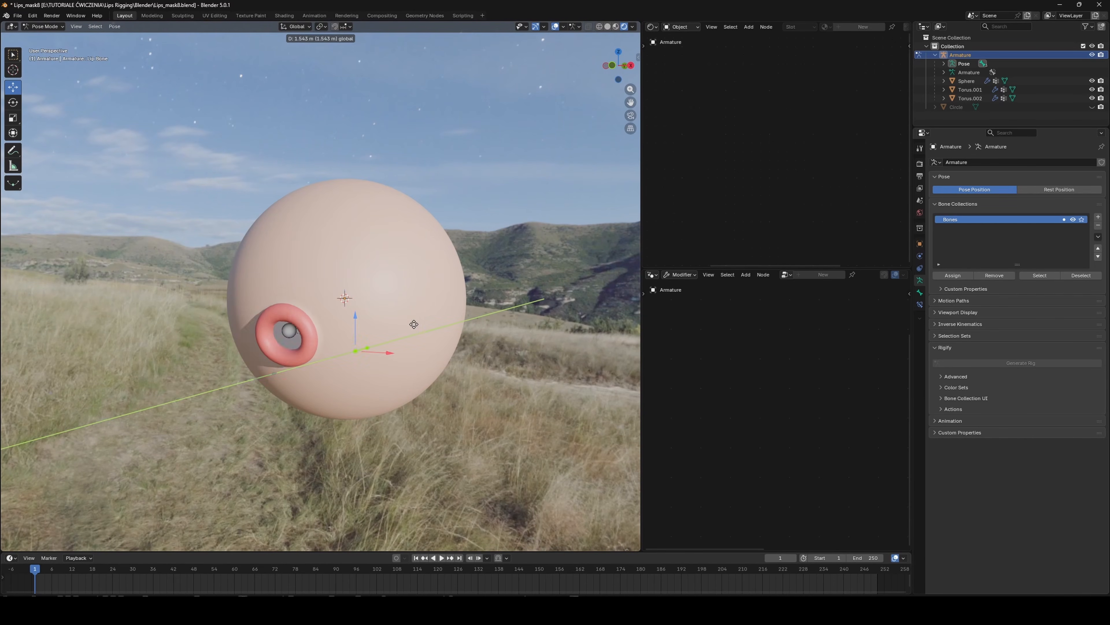
pyautogui.moveTo(414, 324); pyautogui.dragTo(430, 320)
pyautogui.moveTo(431, 319); pyautogui.dragTo(415, 371, button='middle')
pyautogui.moveTo(437, 306); pyautogui.dragTo(453, 300)
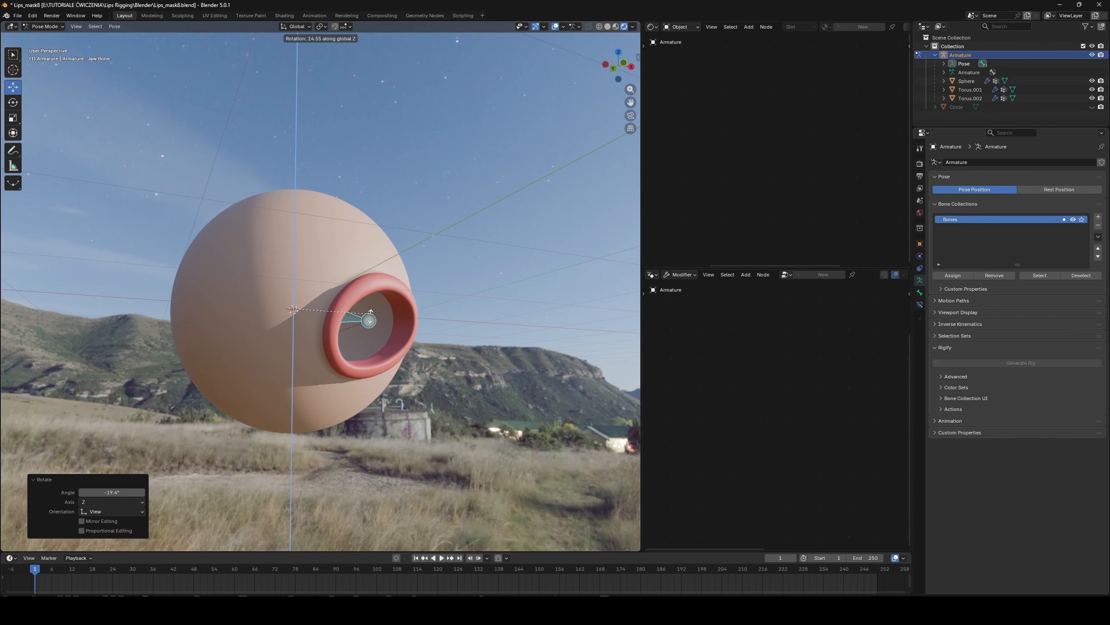
pyautogui.click(396, 219)
# - Enable the wireframe overlay and hide the sphere to isolate the lips and surrounding ring
pyautogui.press('q')
pyautogui.click(397, 219)
pyautogui.moveTo(509, 263); pyautogui.dragTo(443, 283, button='middle')
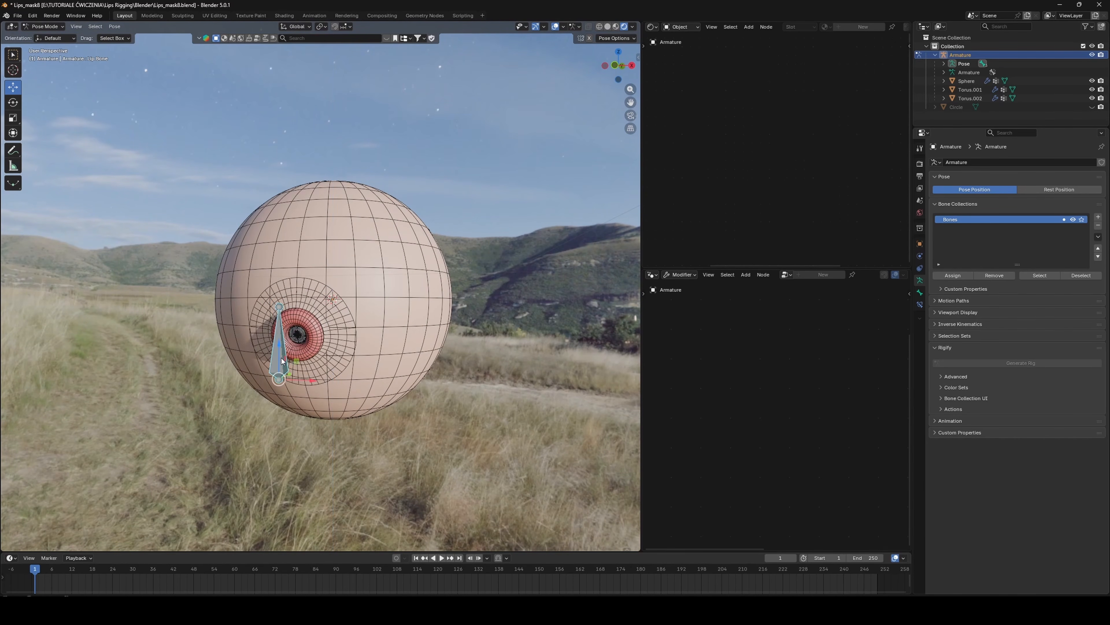
pyautogui.click(337, 301)
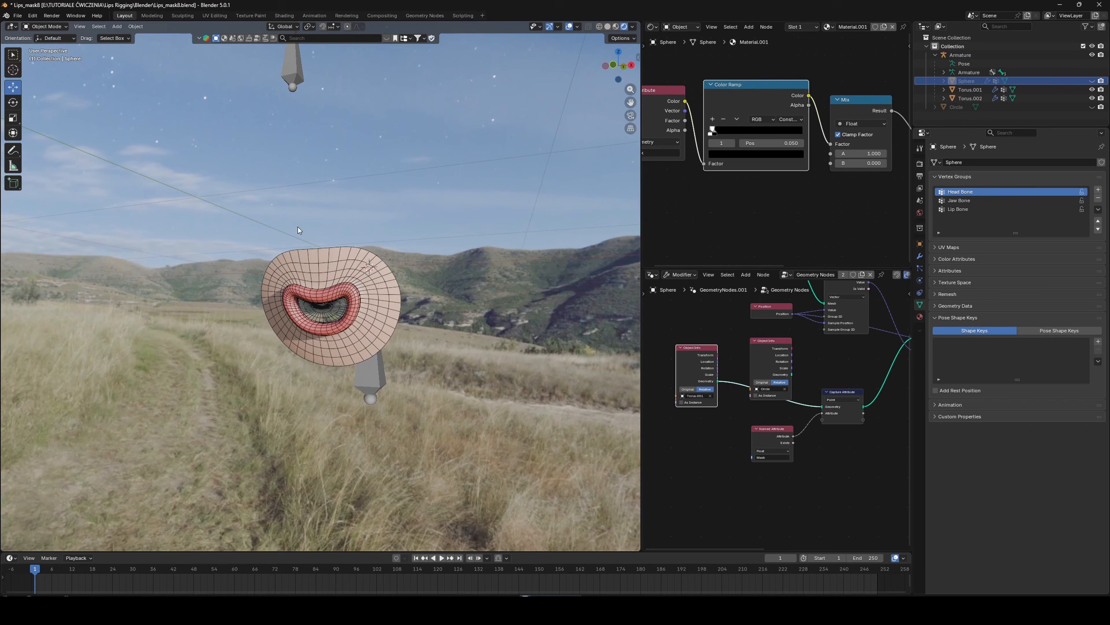
pyautogui.press('q')
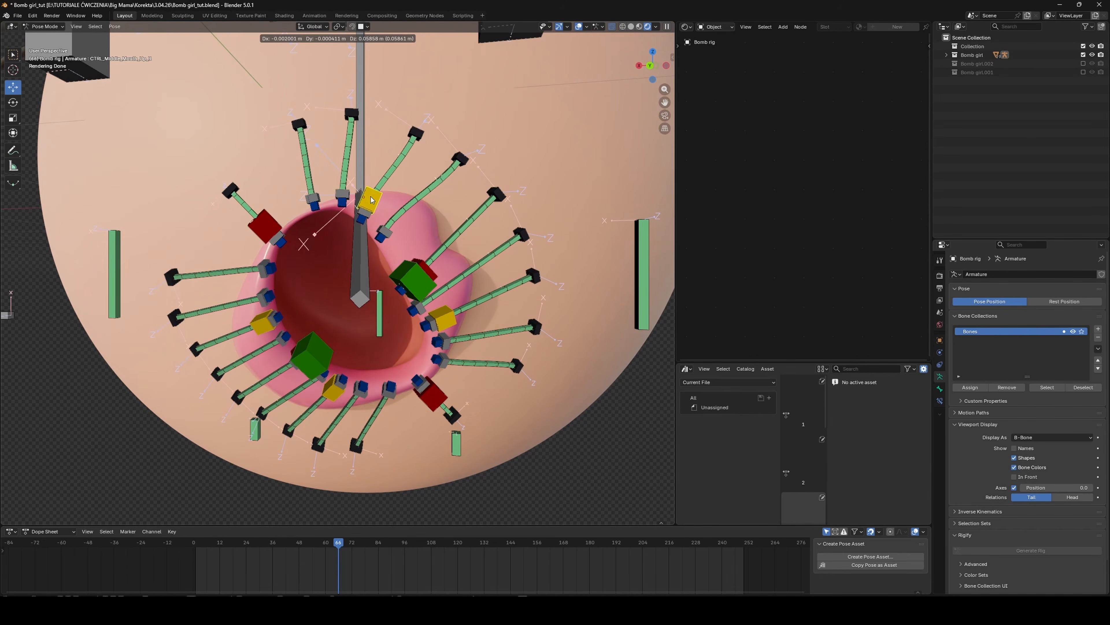
# - Switch to the Bomb_girl_tut file and move the mouth control bones to deform the lips
pyautogui.click(433, 319)
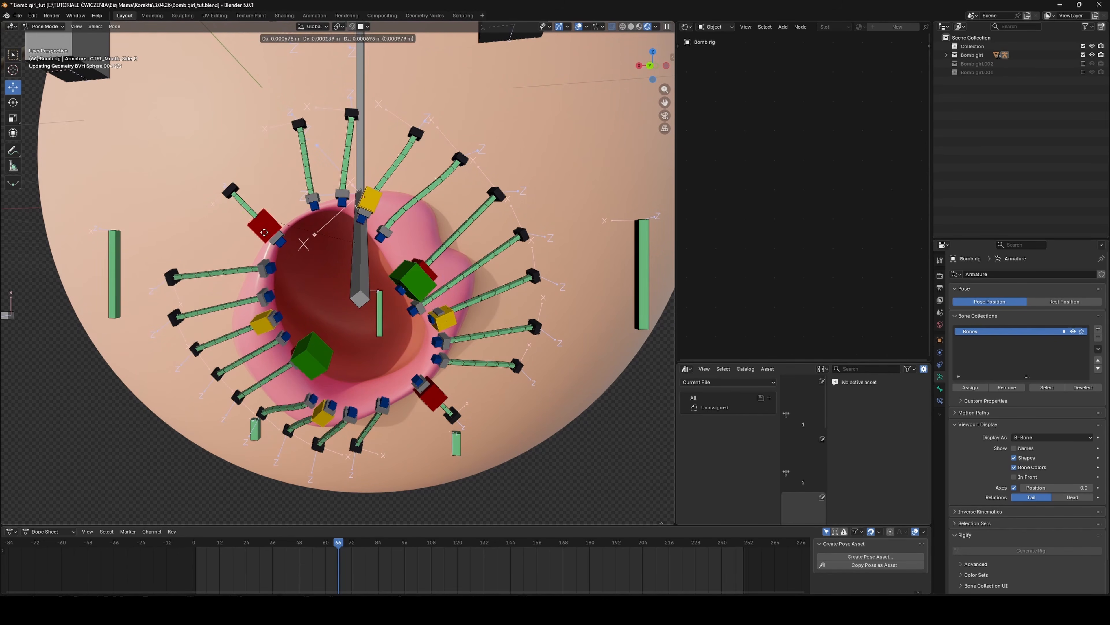